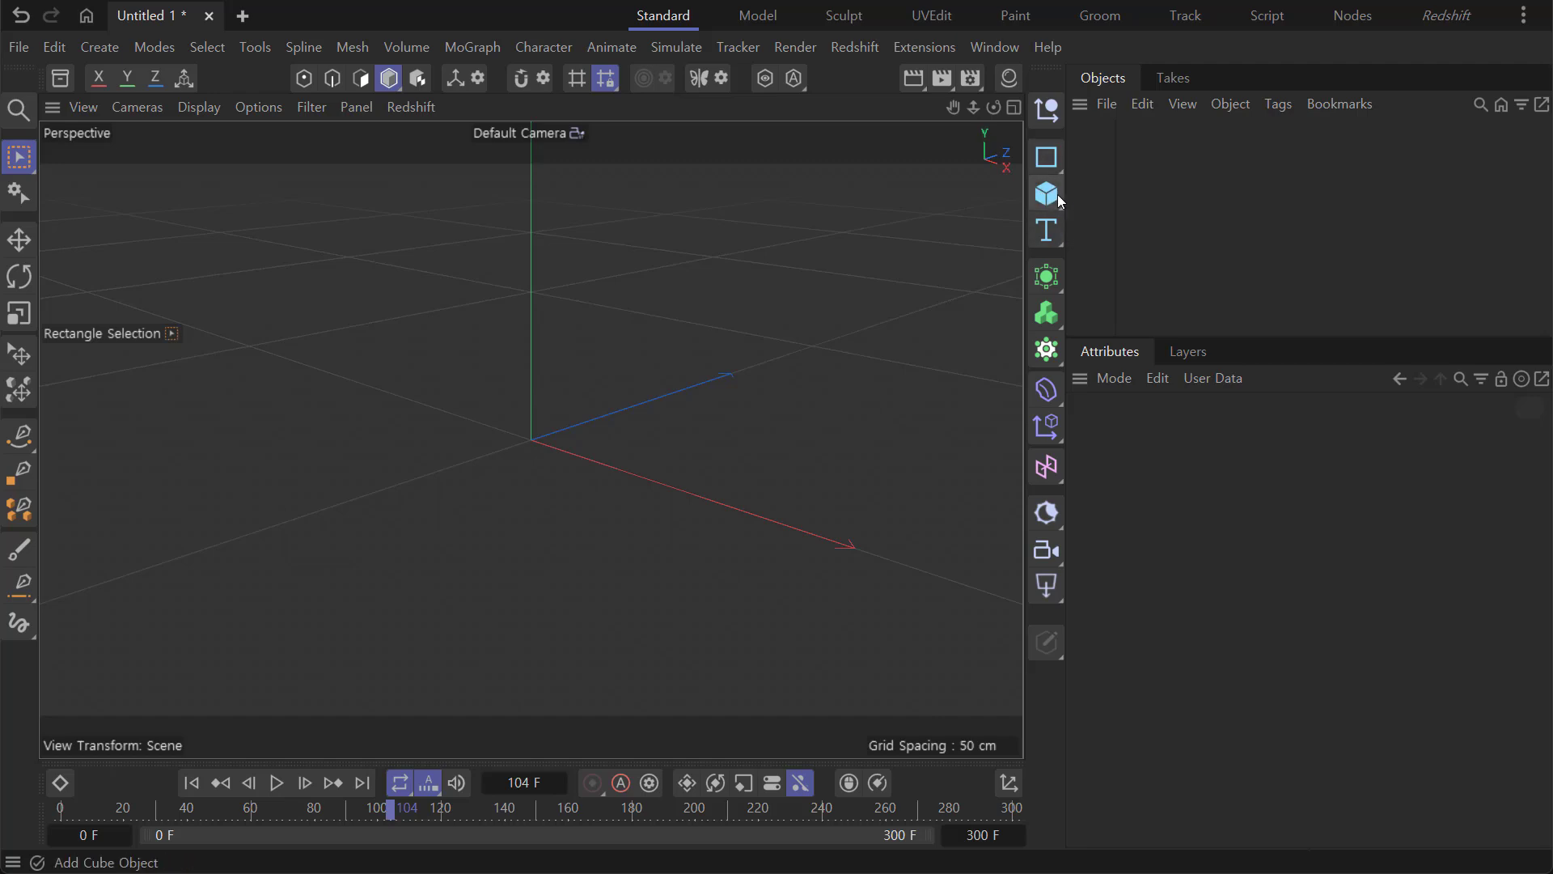
Add a cube and a sphere primitive to the scene and move the sphere along the X axis, clear of the cube.
left_click(1057, 195)
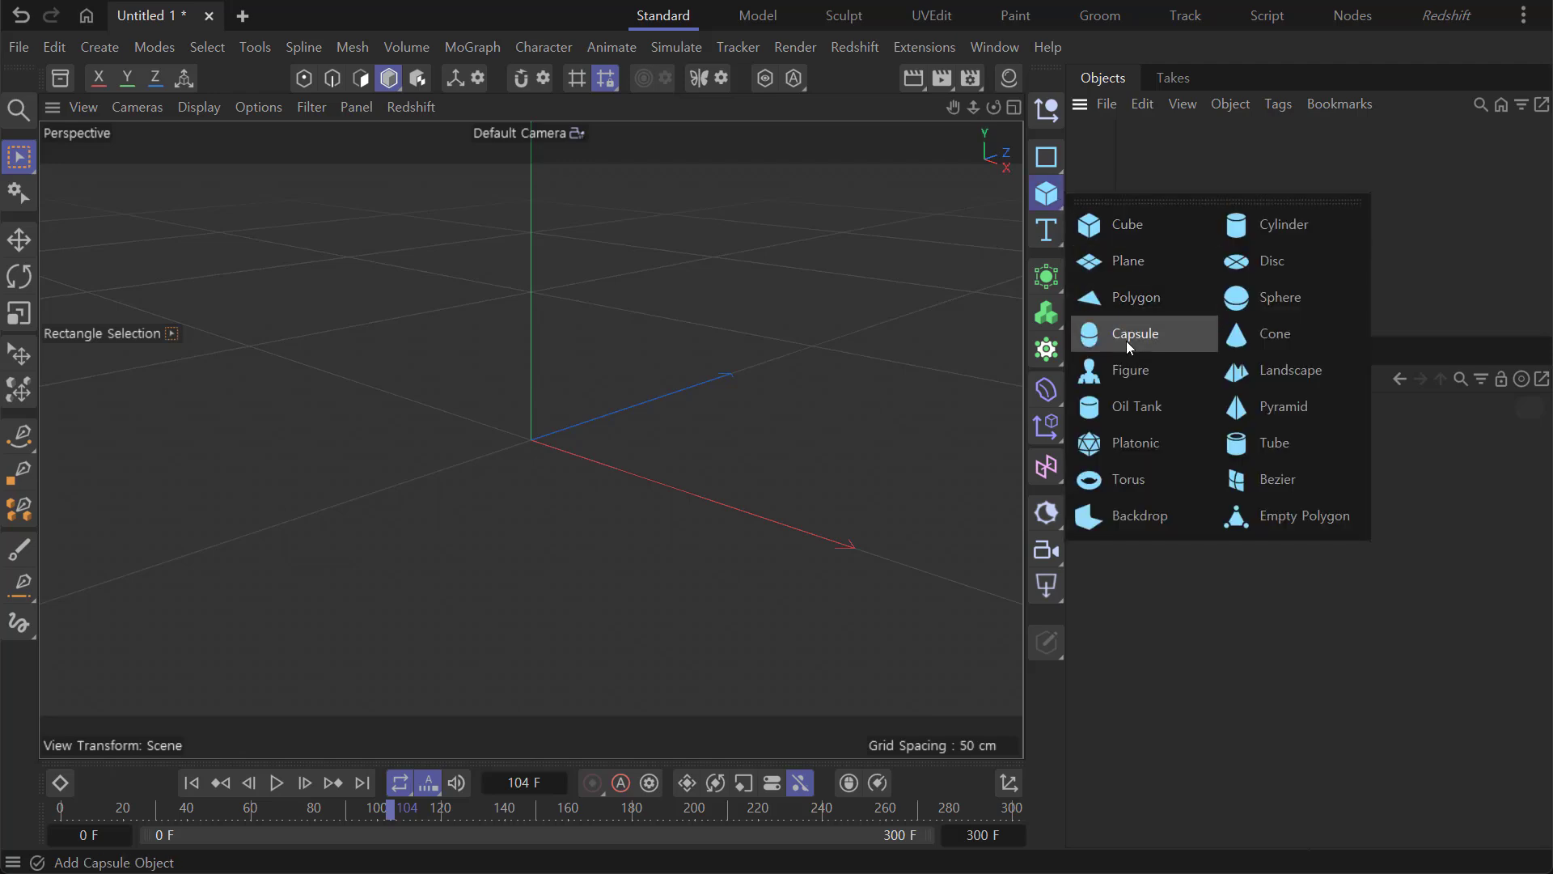
left_click(1128, 230)
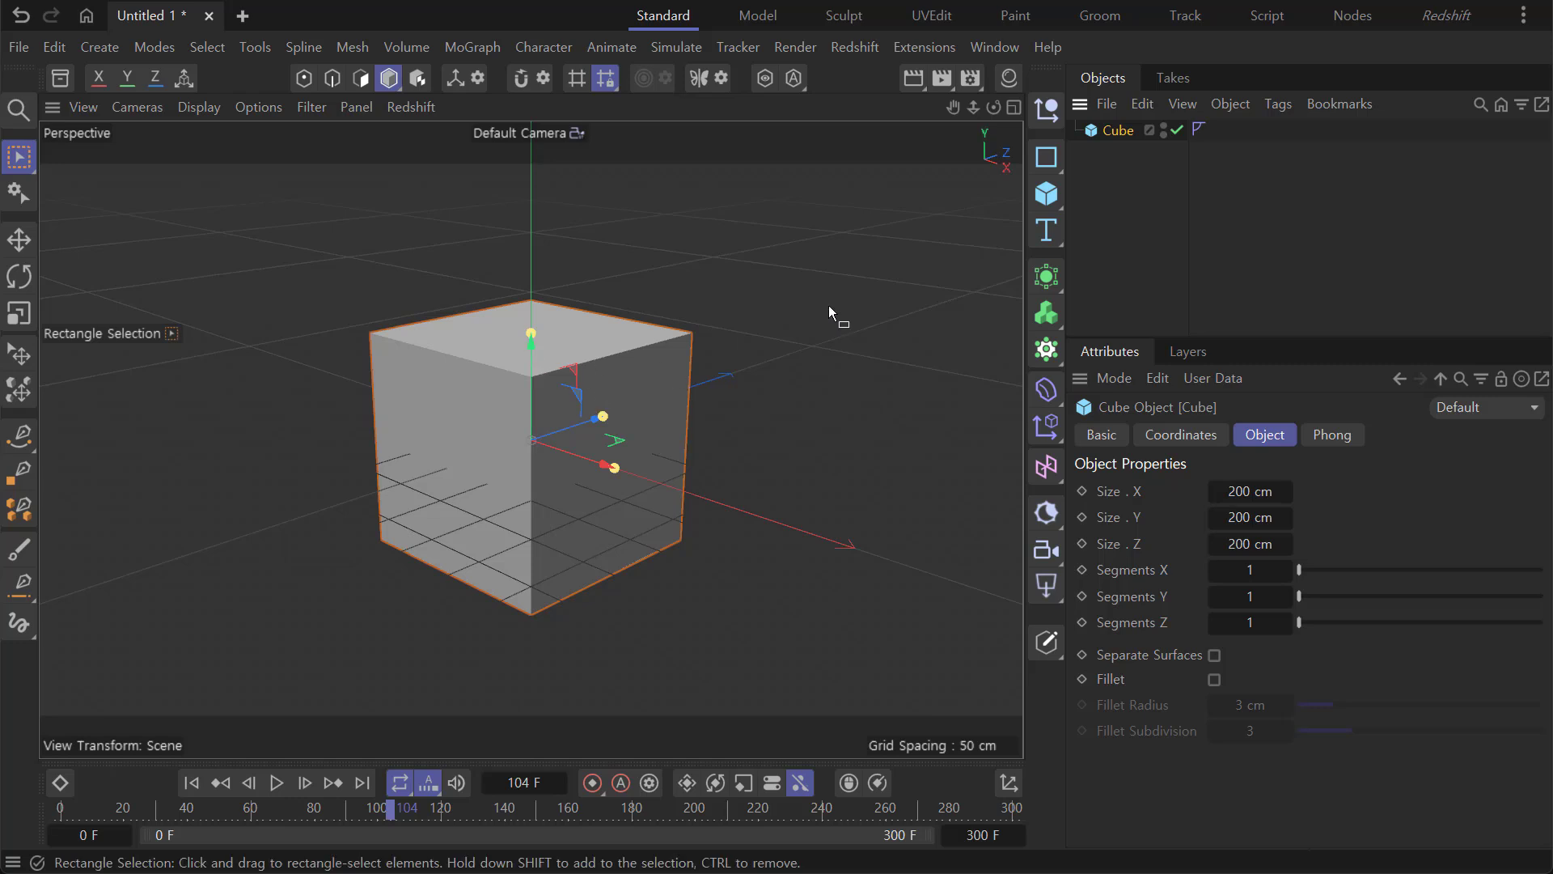
left_click(1052, 204)
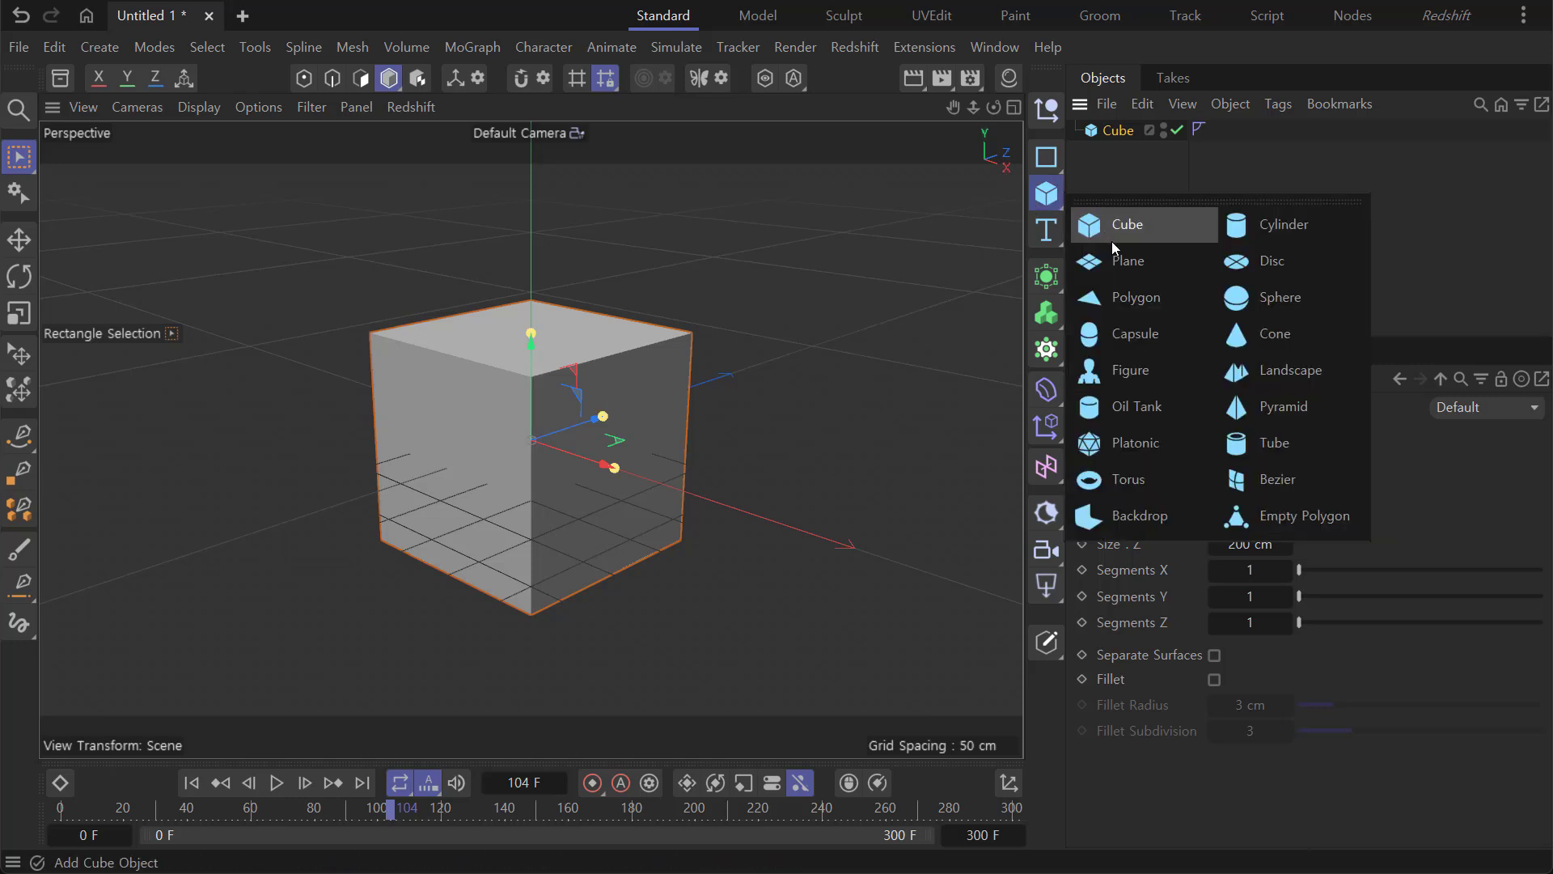
left_click(1276, 303)
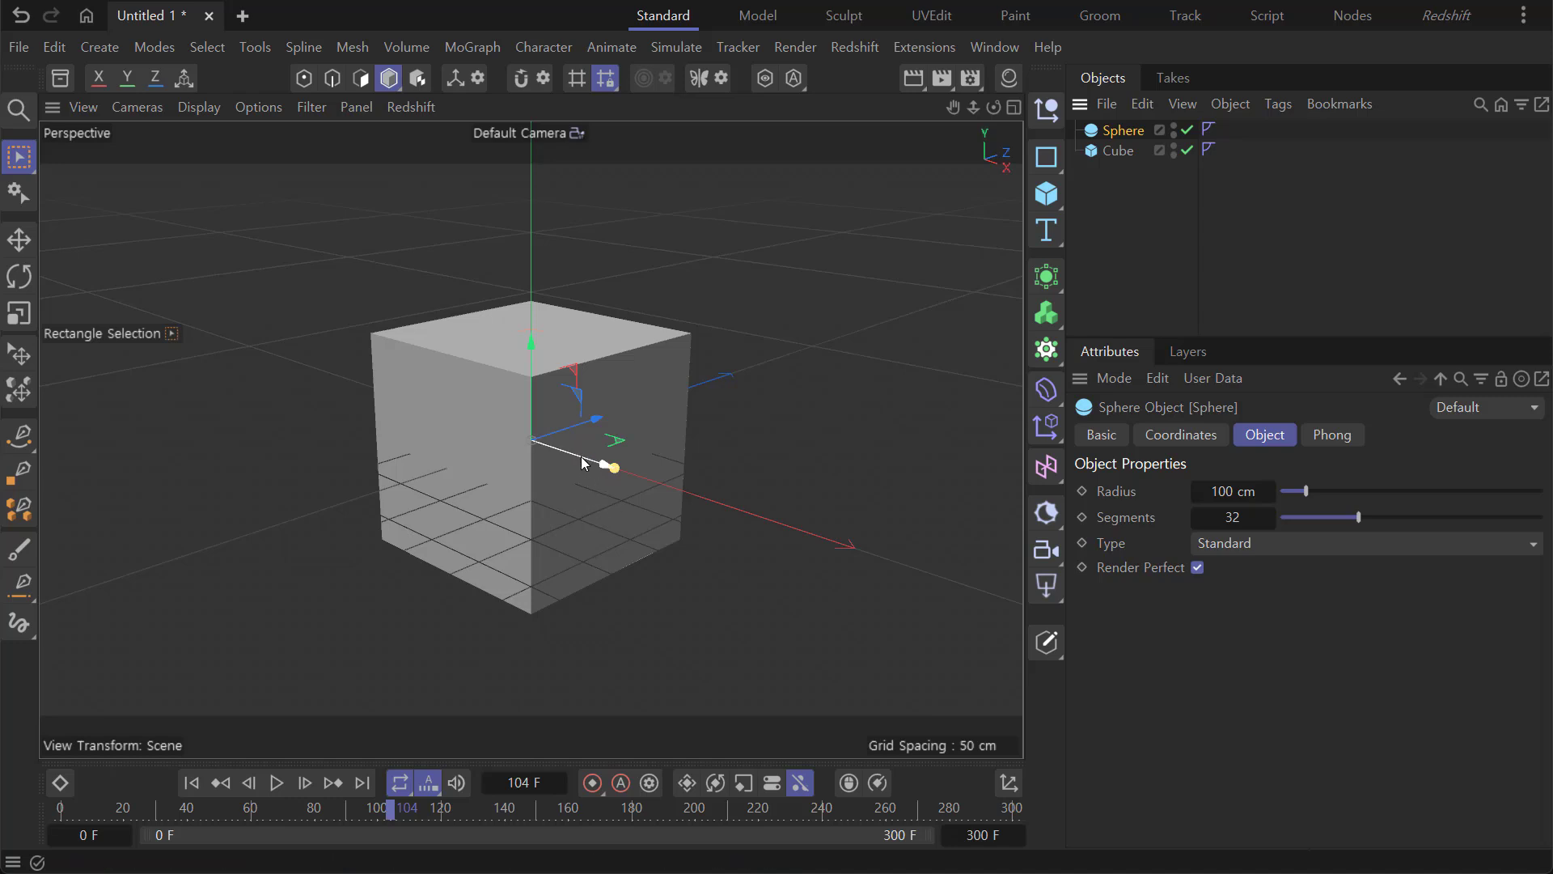
left_click_drag(575, 456, 827, 621)
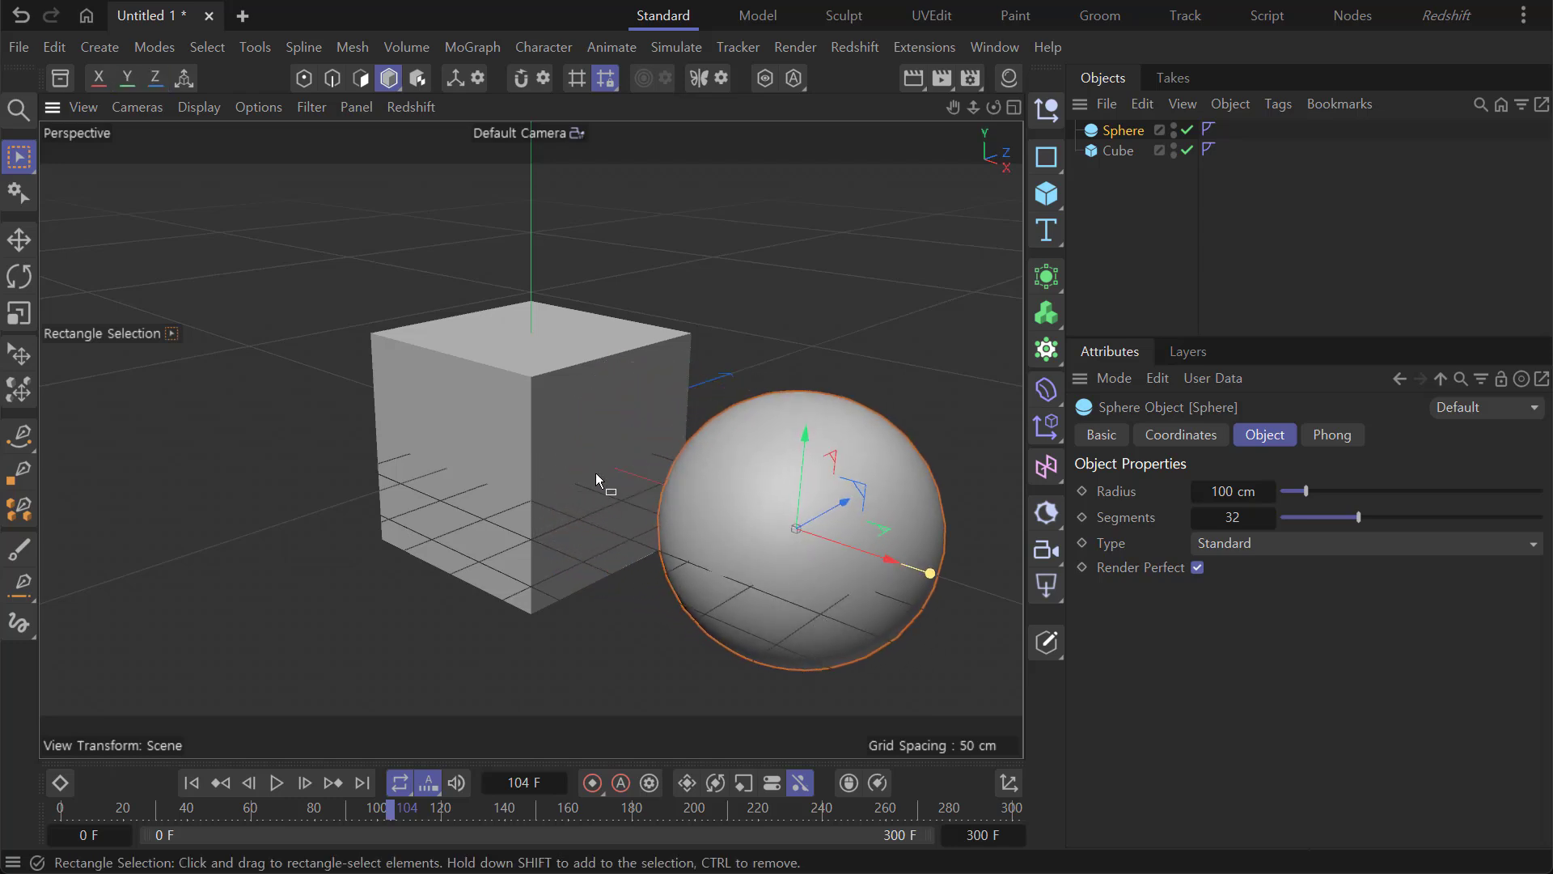
left_click(1046, 194)
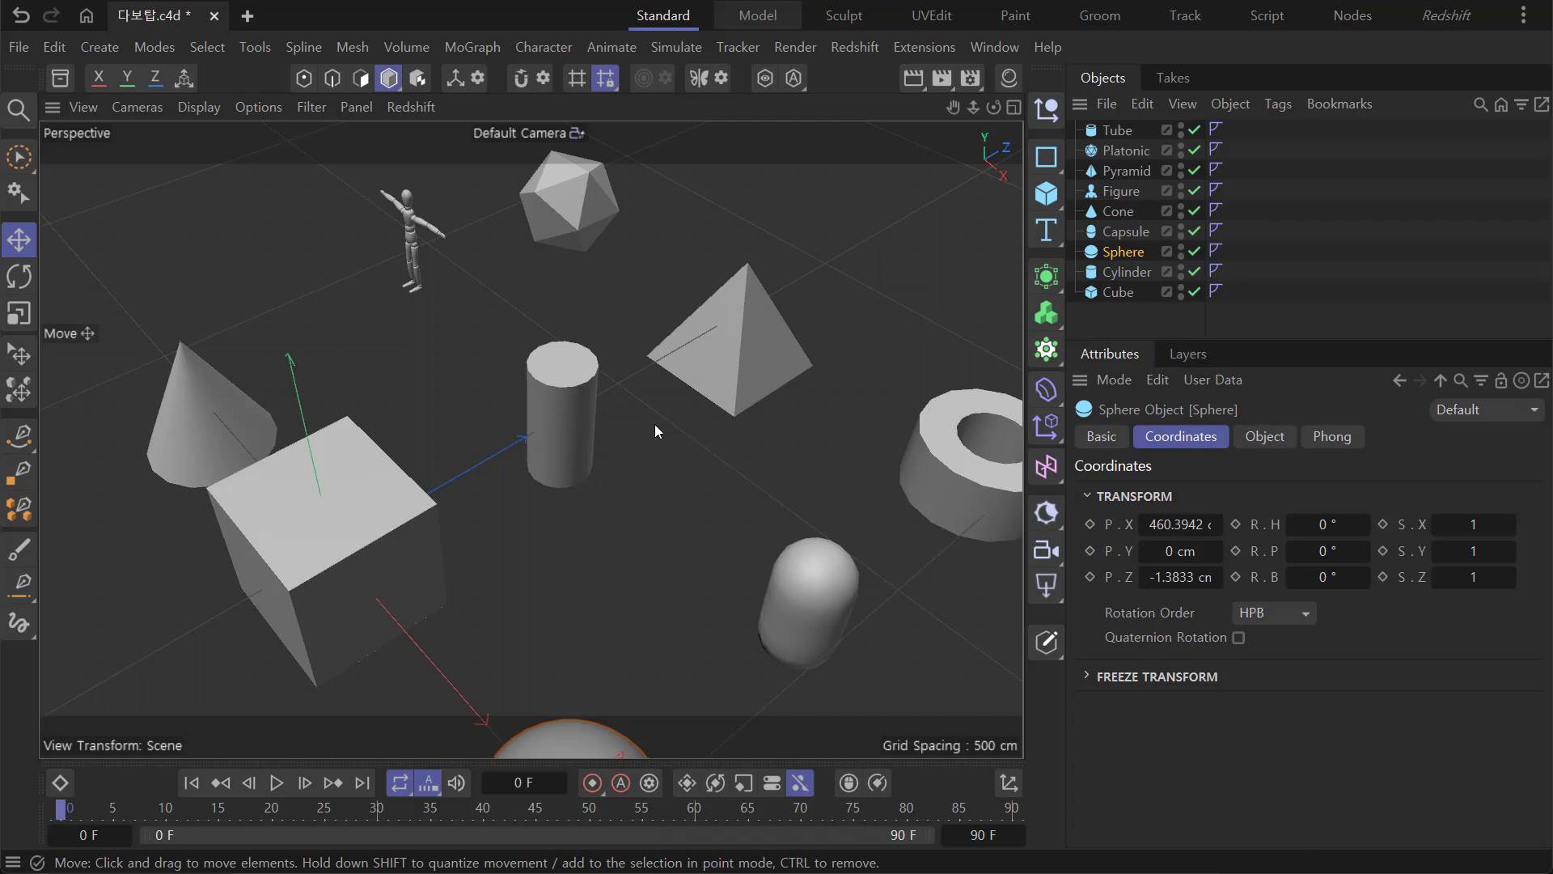
Deselect the sphere and examine the primitives in the perspective, top, right and front views, ending in the four-view layout.
left_click(633, 360)
key("F2")
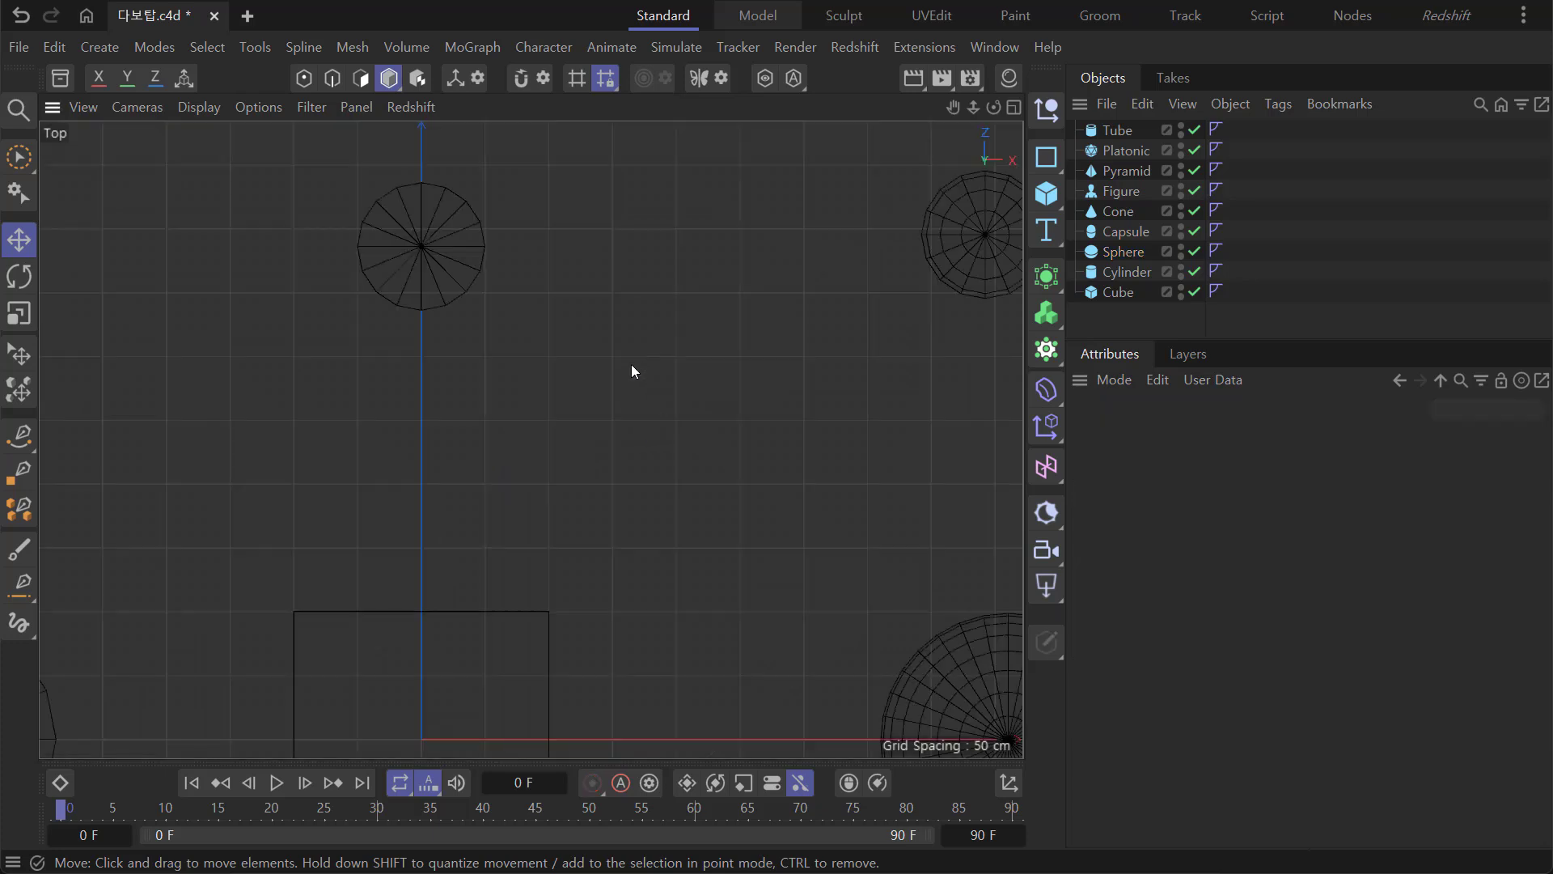
key("F3")
key("F4")
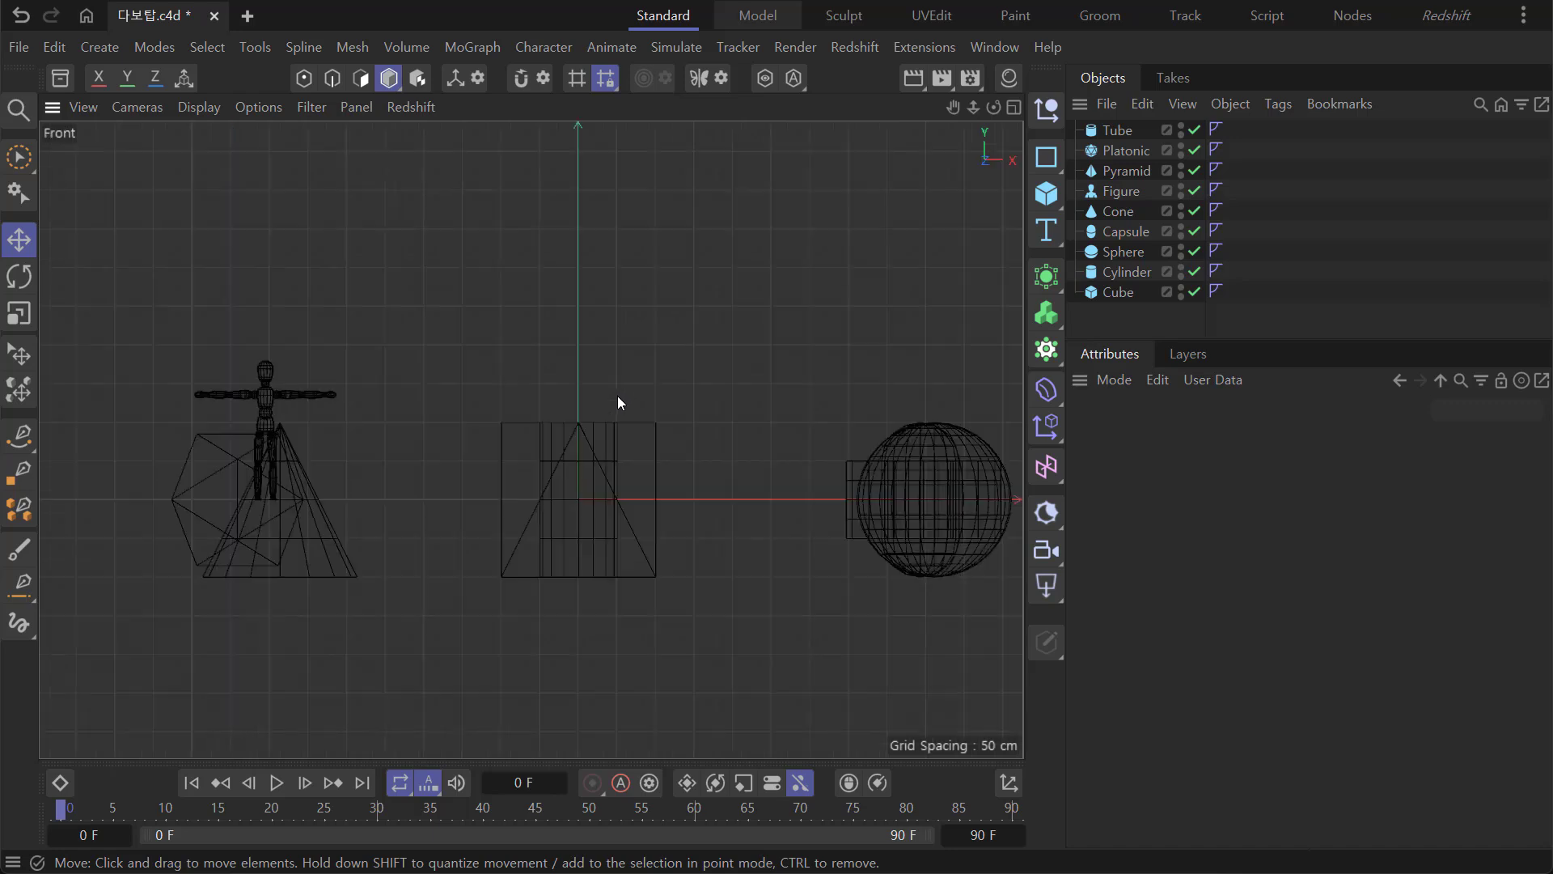
key("F5")
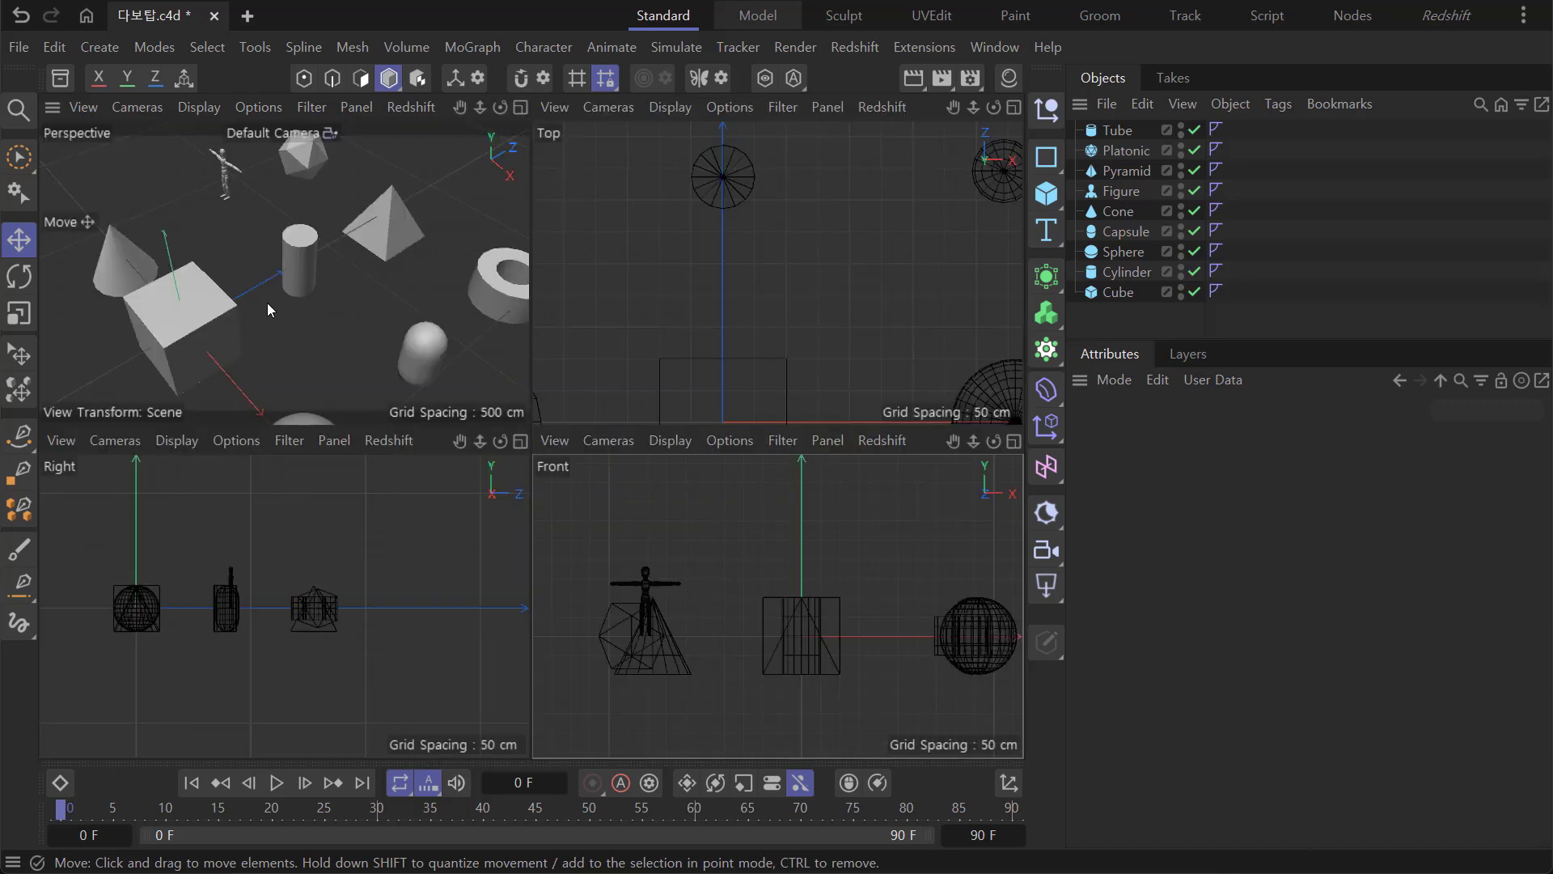
key("F1")
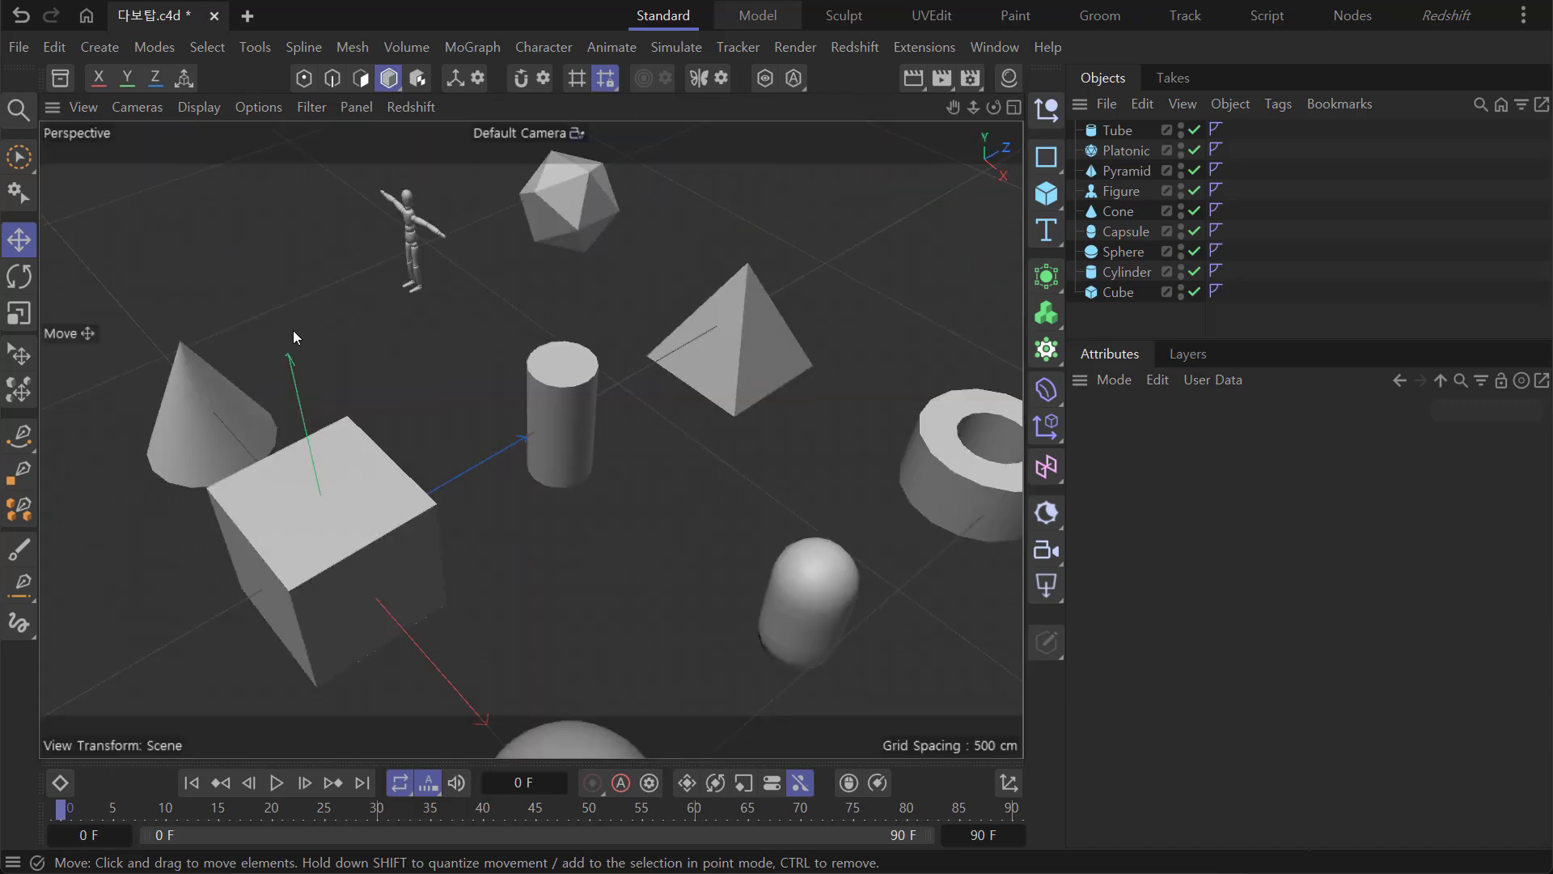
key("F2")
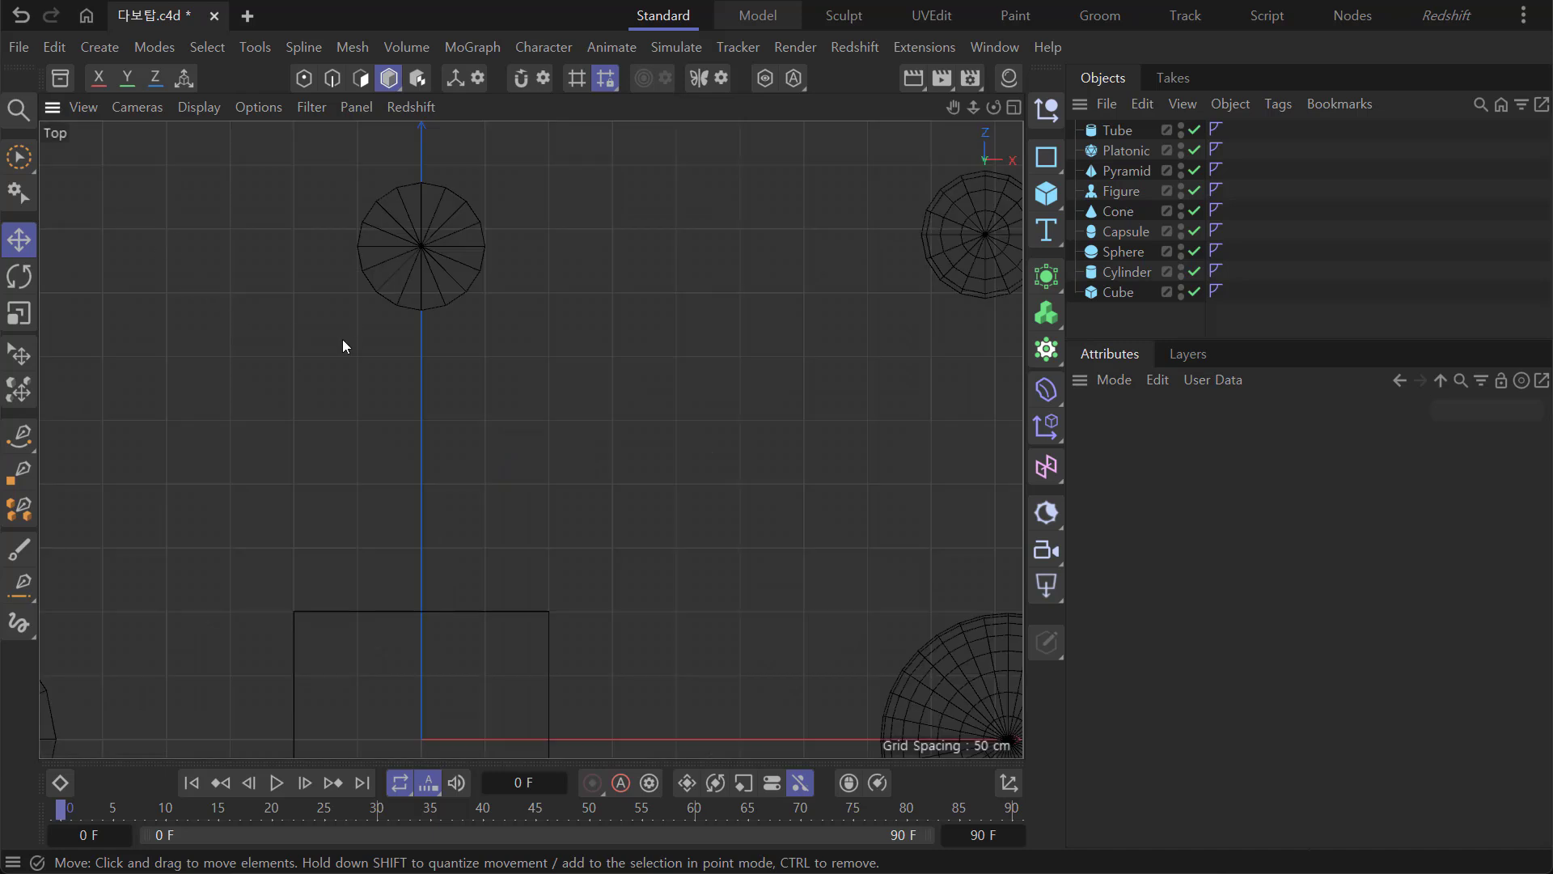
key("F3")
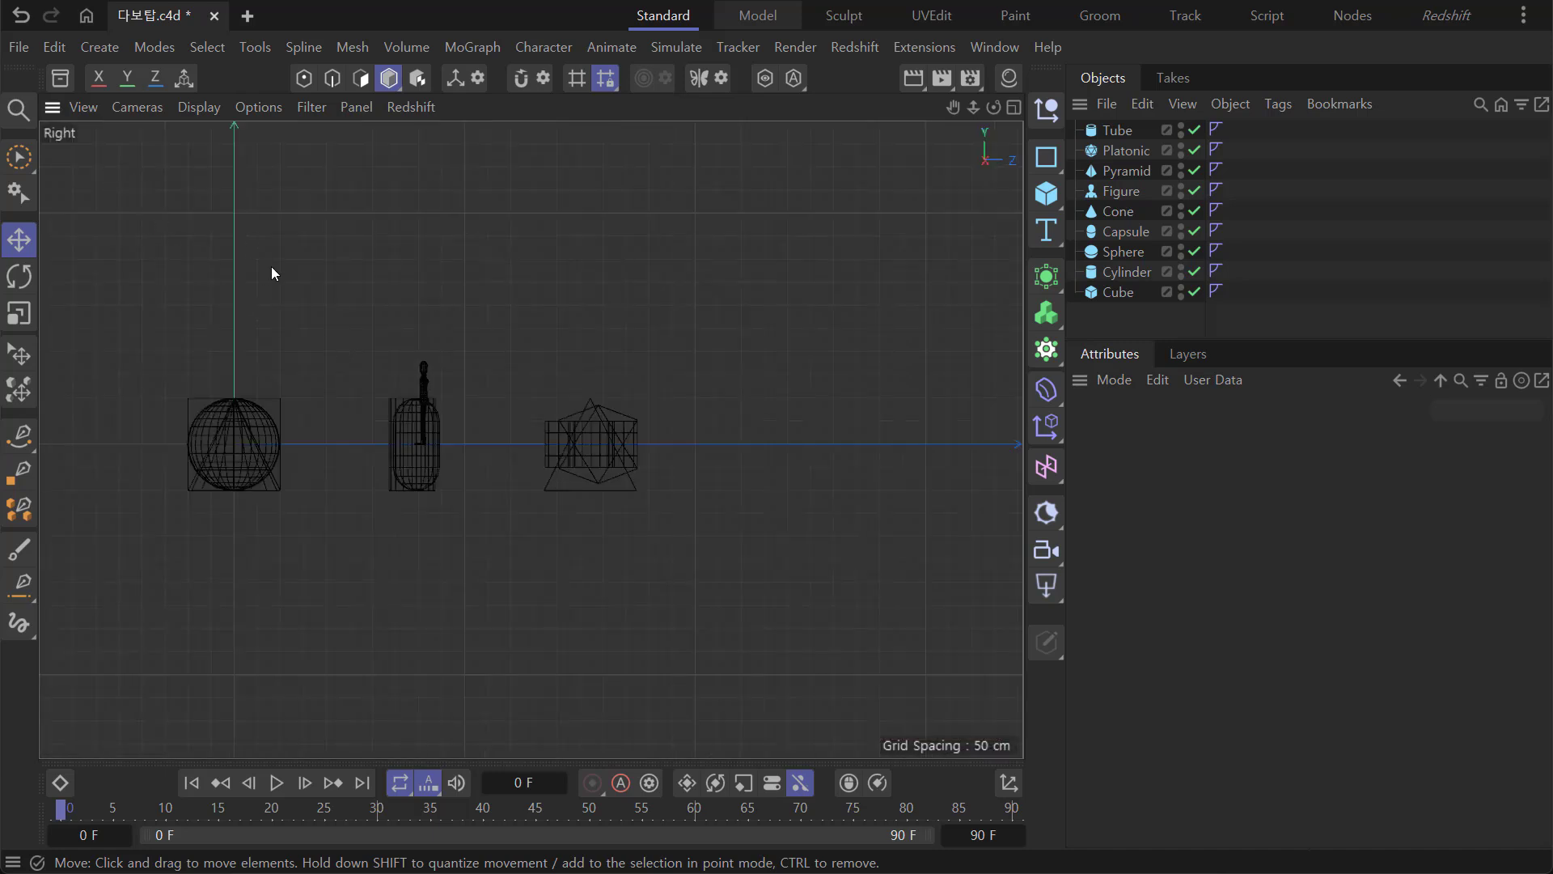
key("F4")
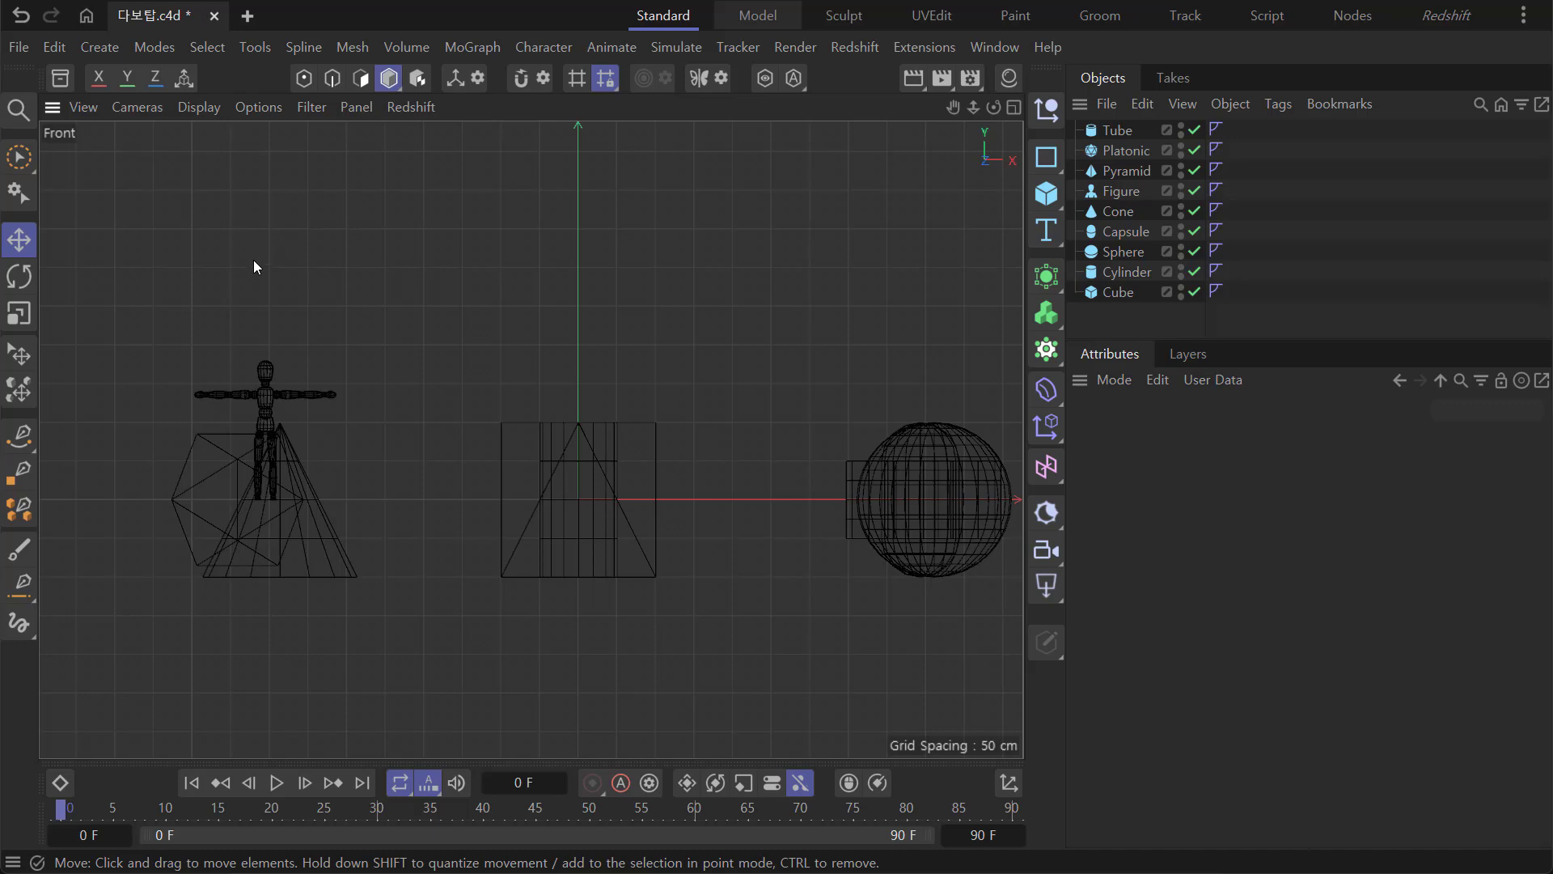
key("F5")
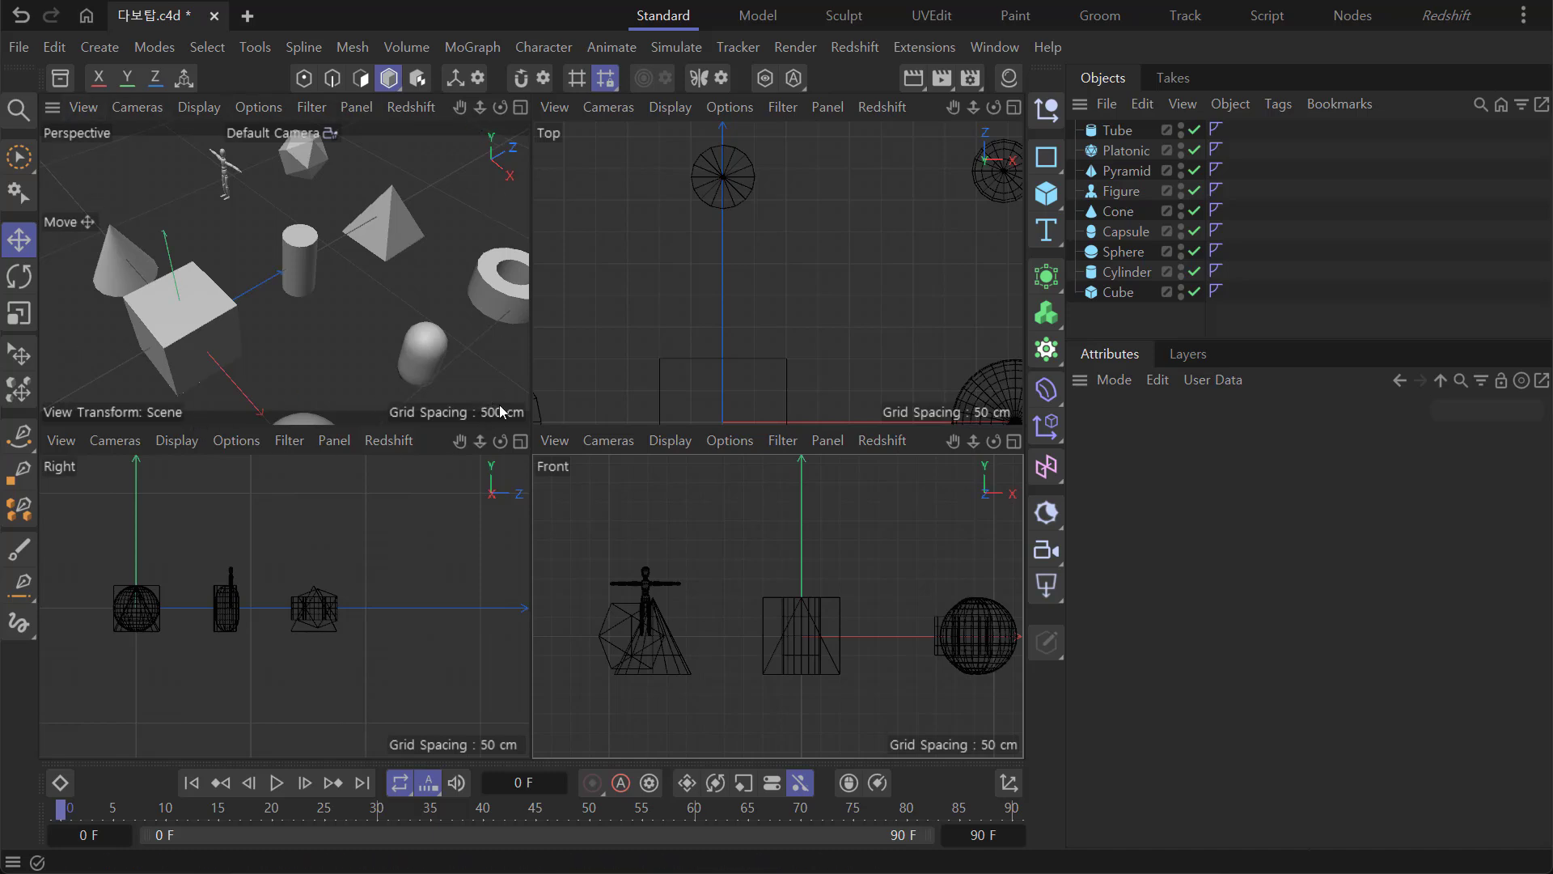
Examine the perspective, top, right and front views at full size one at a time, returning to the four-view layout between them.
middle_click(336, 254)
middle_click(445, 356)
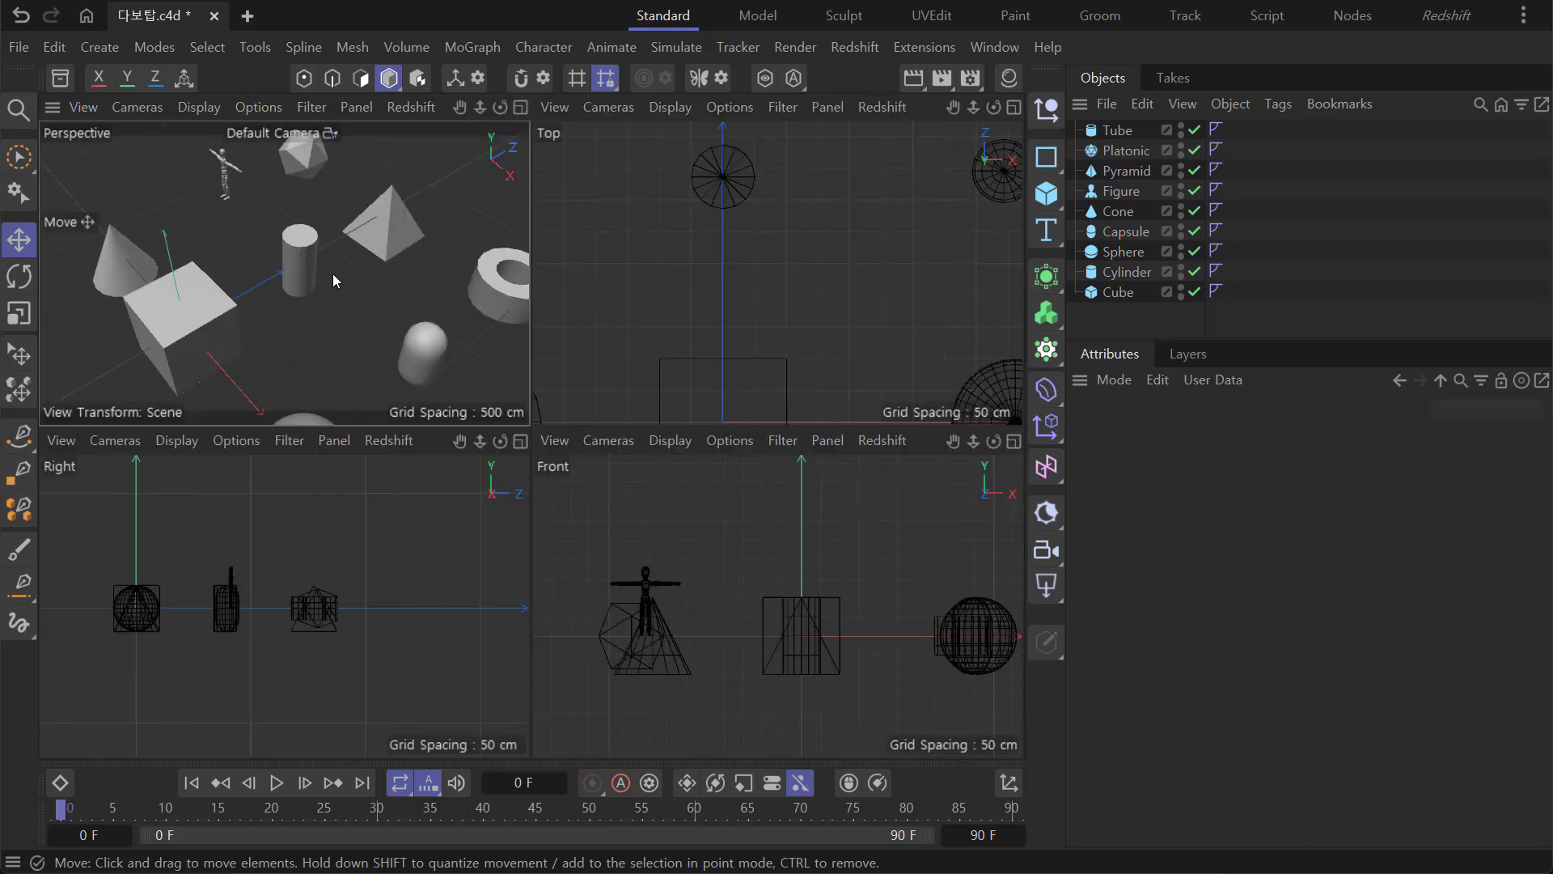
middle_click(701, 253)
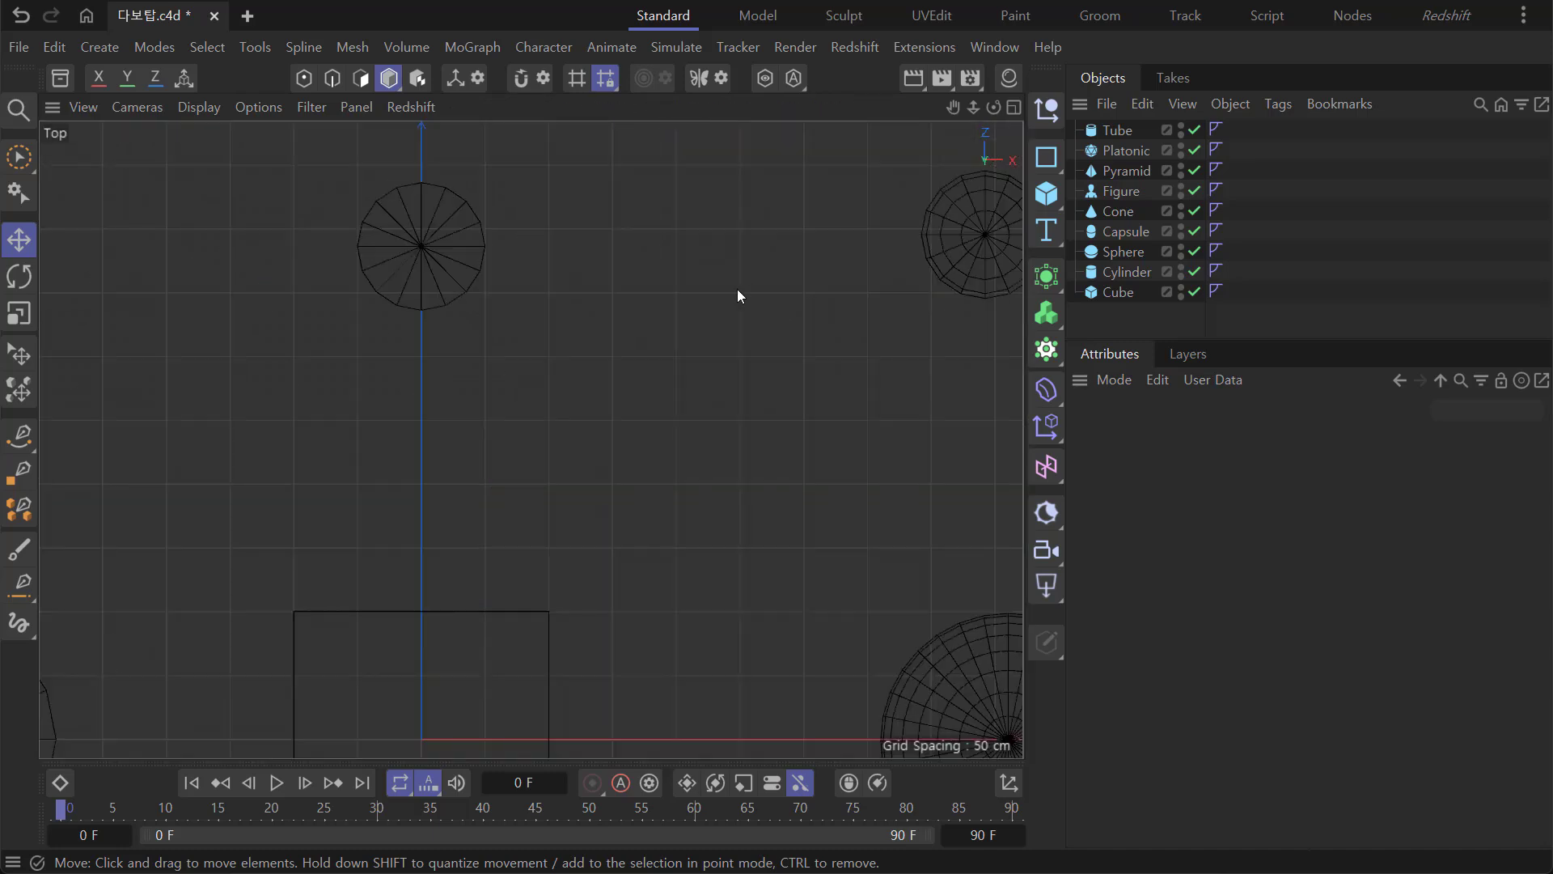
middle_click(735, 289)
key("F3")
key("F5")
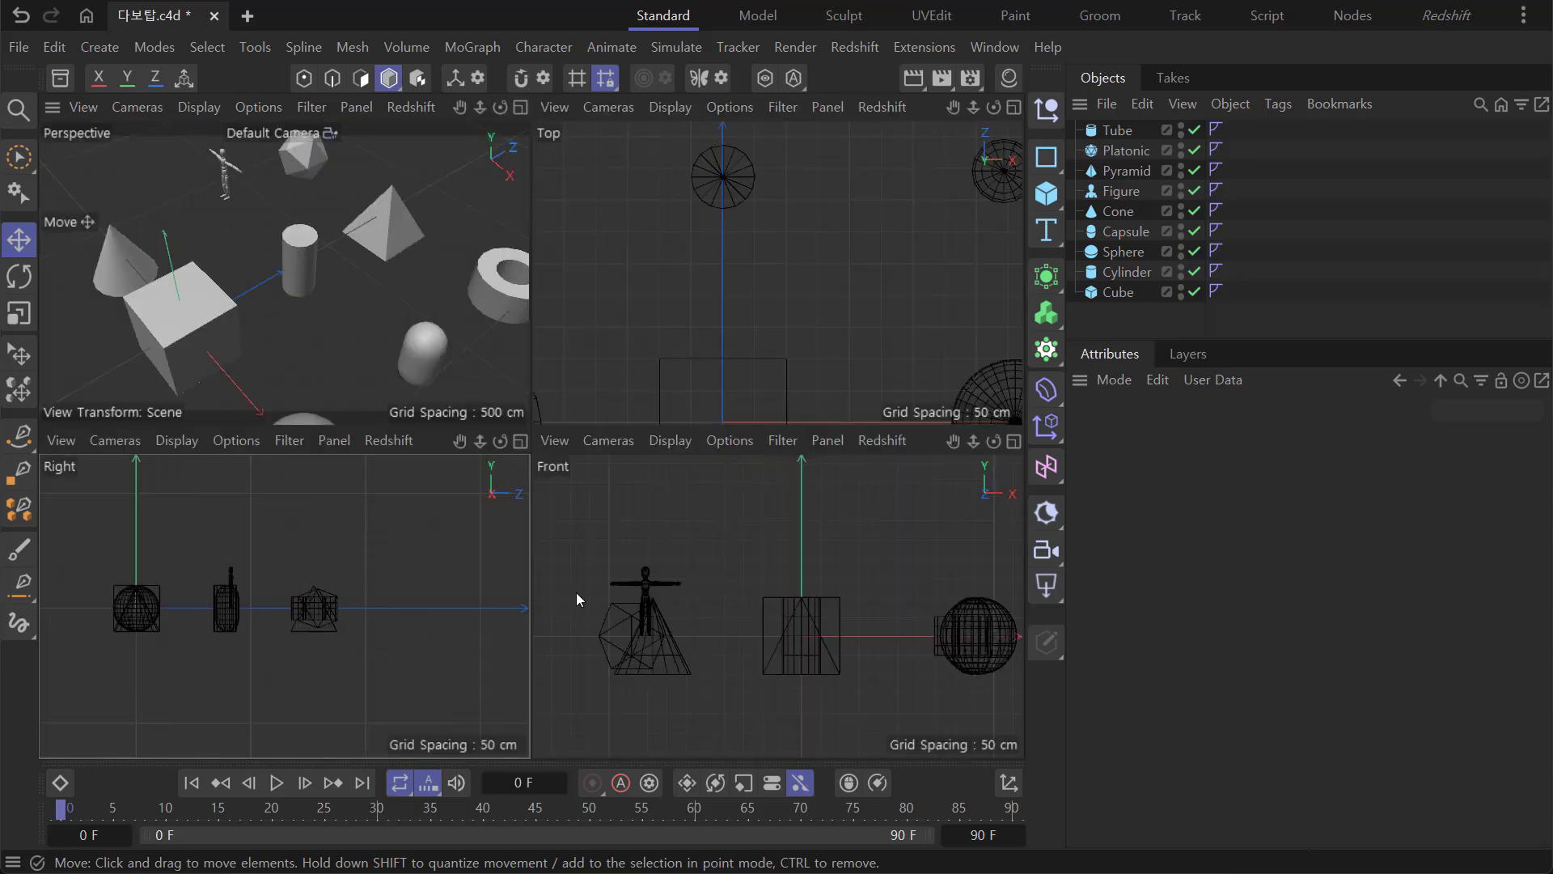
key("F1")
key("F4")
key("F5")
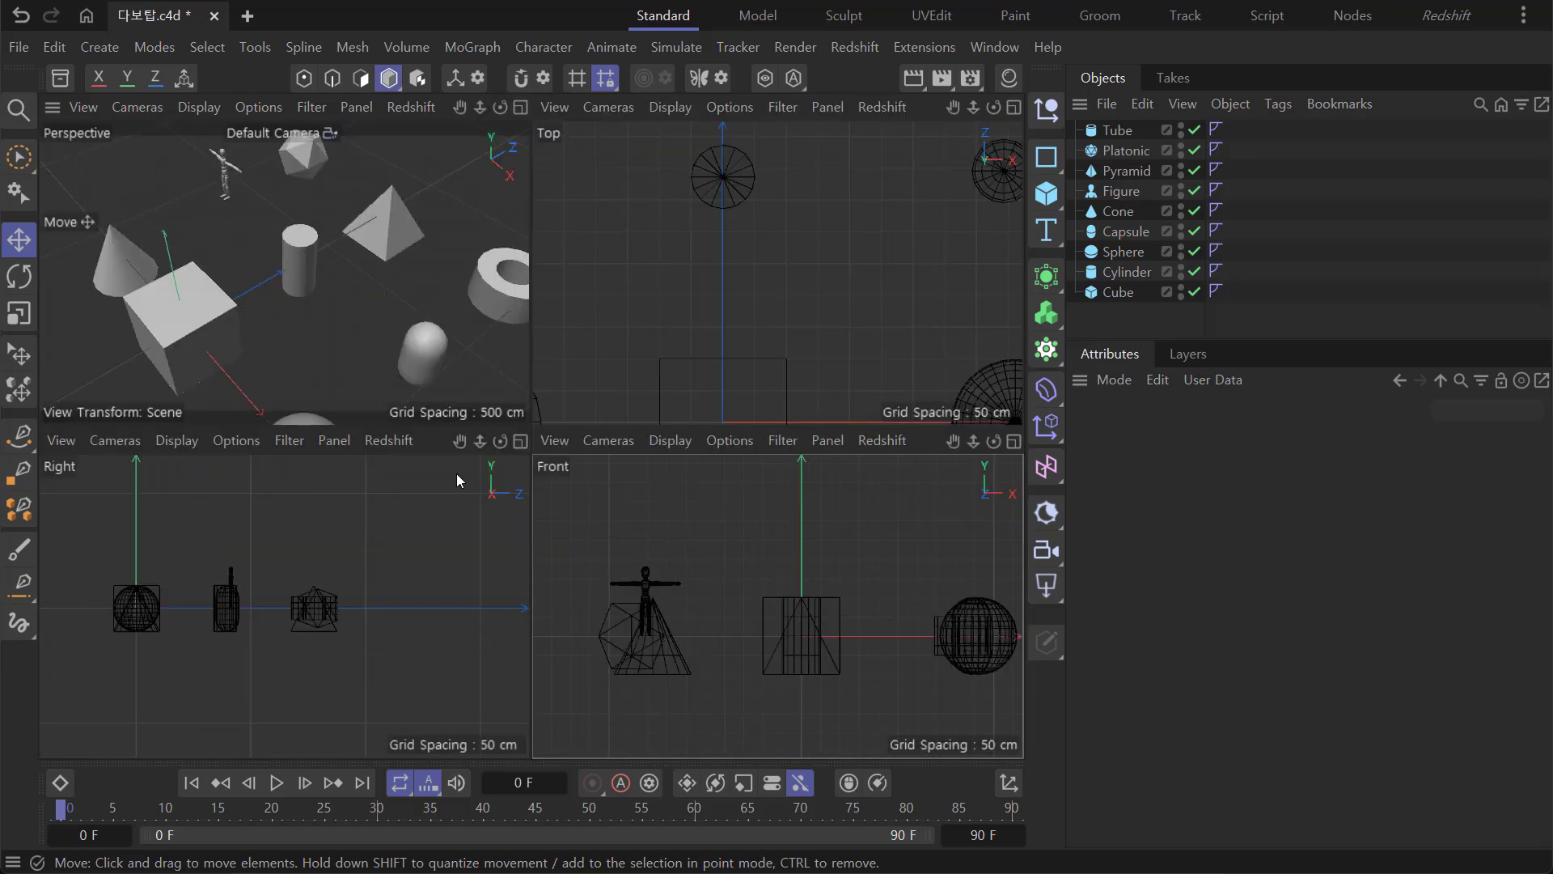
Maximize the perspective view and restore the four-view layout, repeating the switch.
left_click(521, 109)
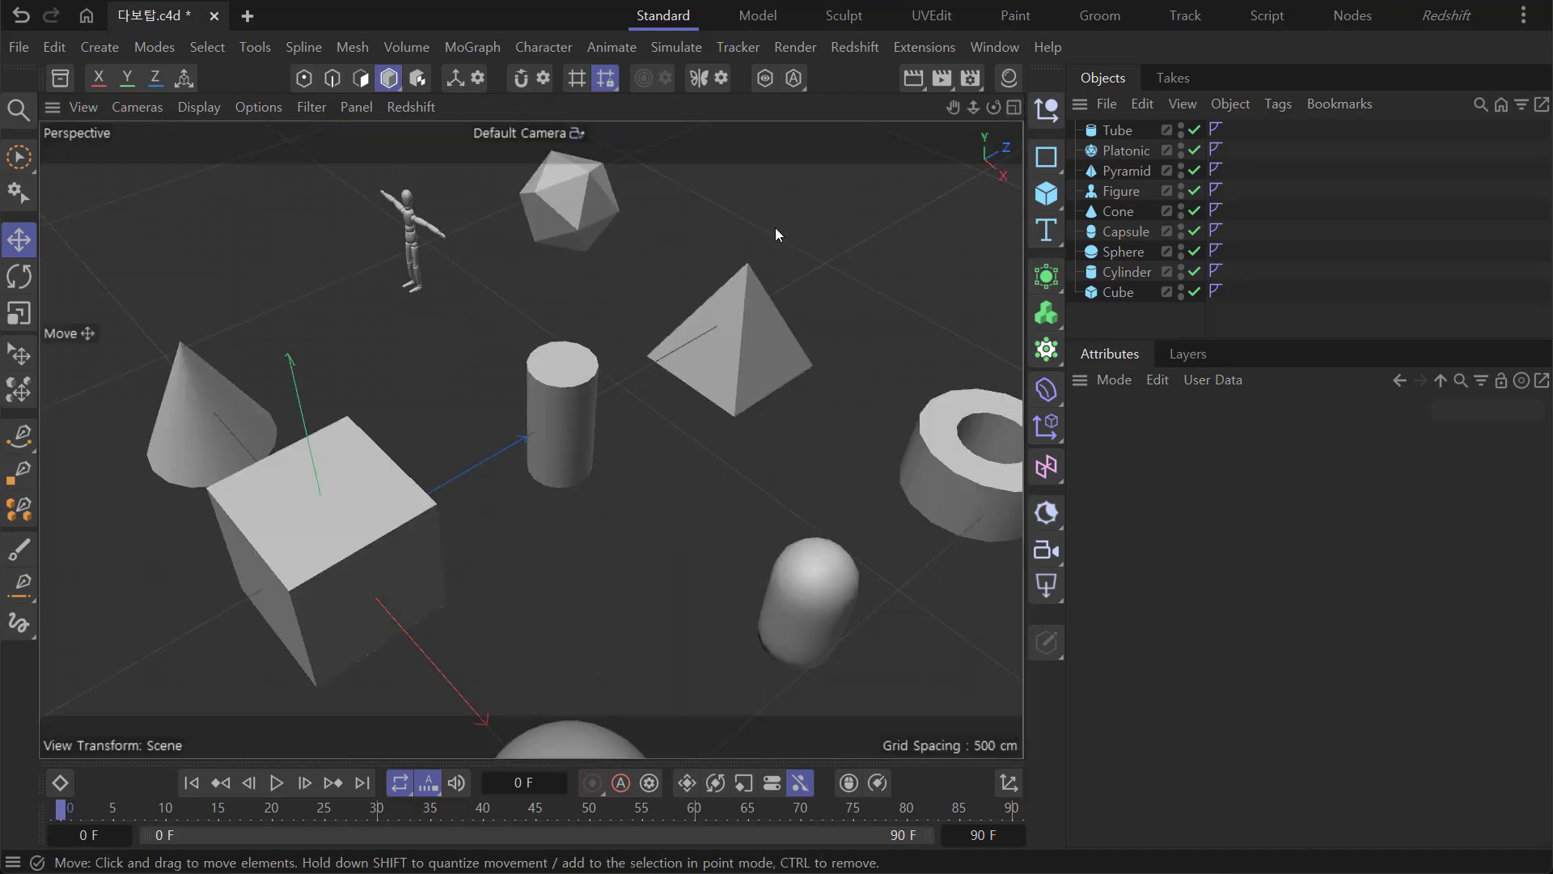
left_click(1014, 108)
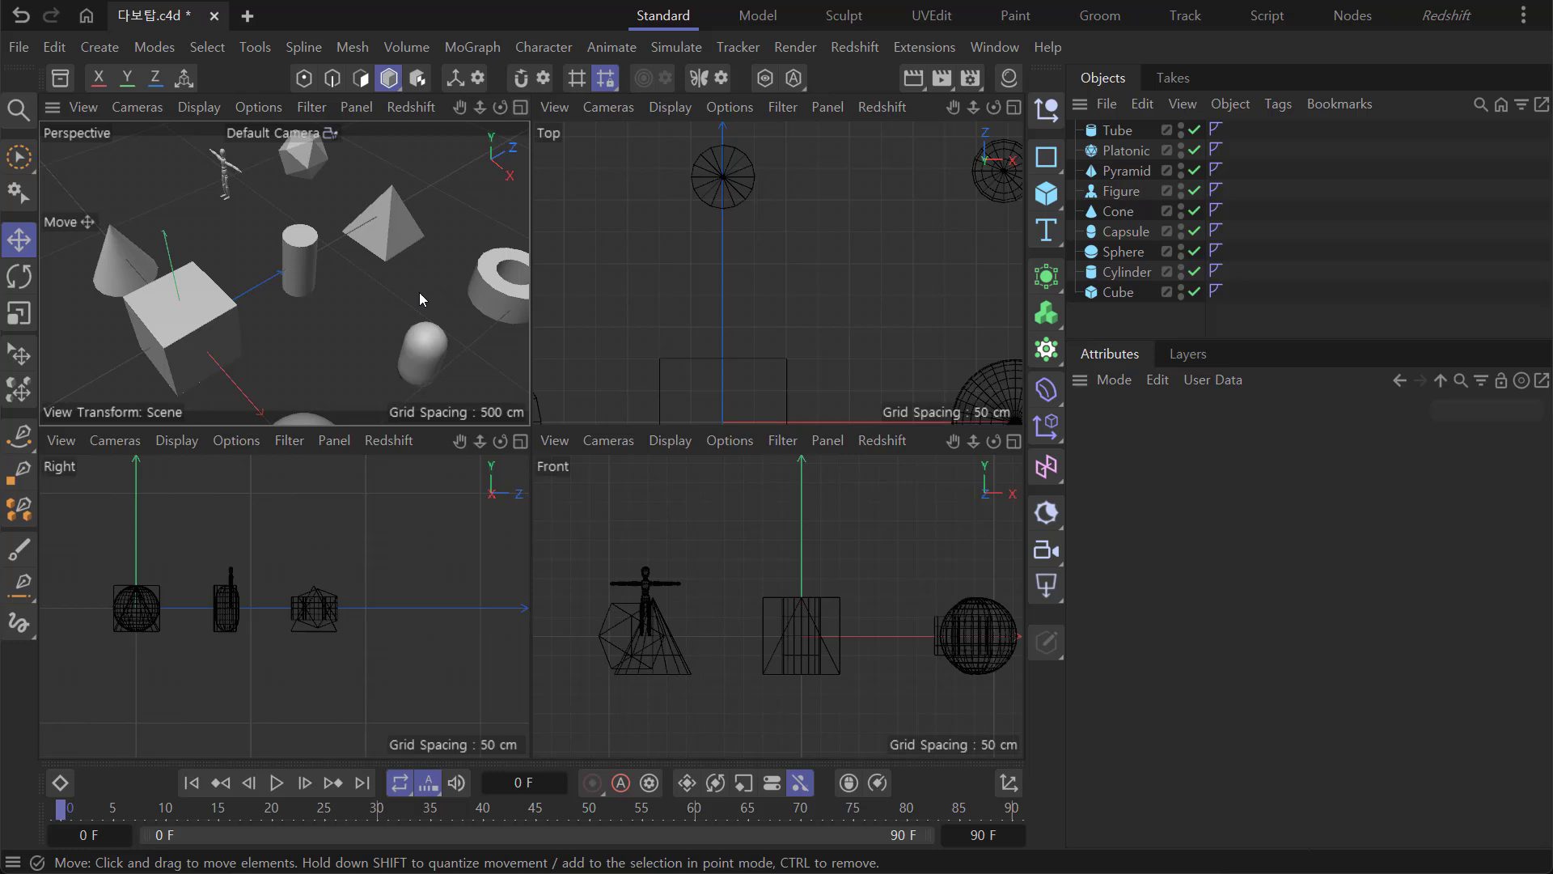
middle_click(269, 255)
middle_click(504, 351)
middle_click(503, 351)
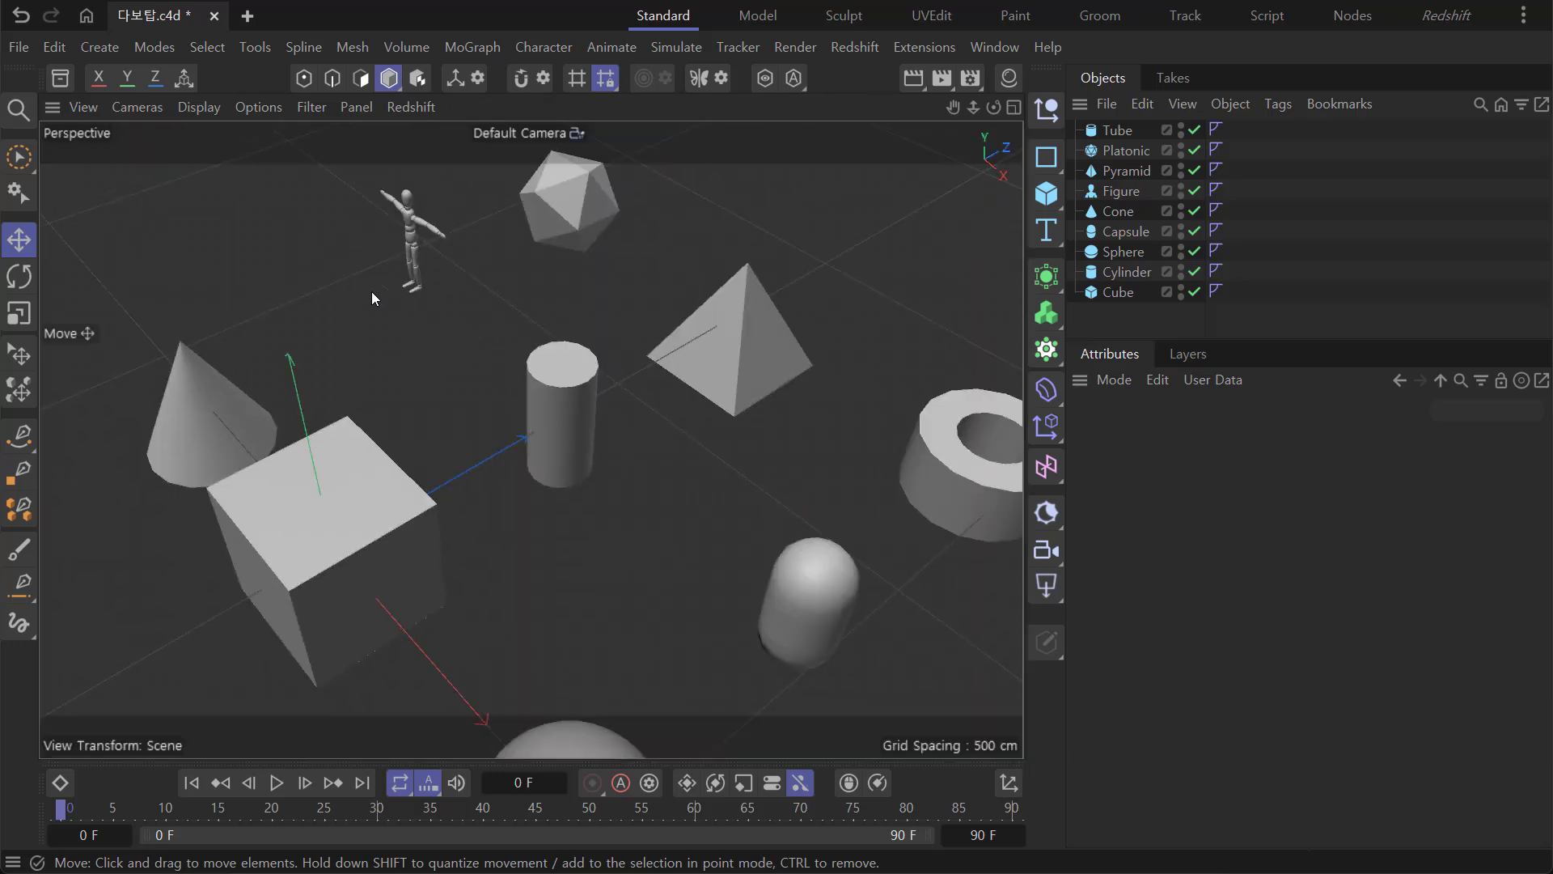
middle_click(474, 348)
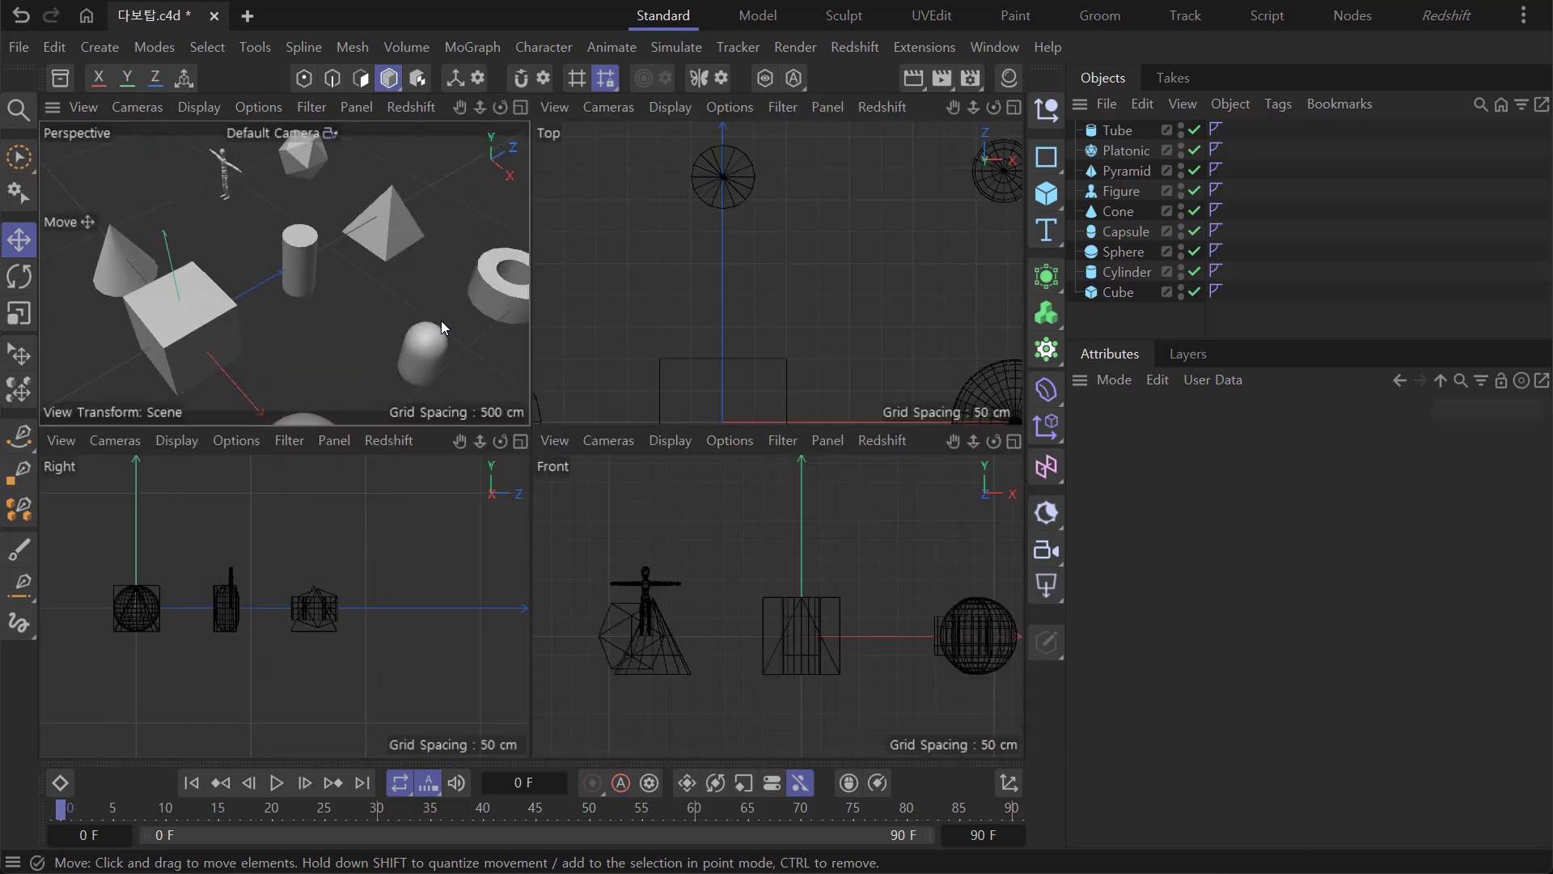
Cycle through the single views and the four-view layout, finishing with the perspective view at full size.
key("F1")
key("F2")
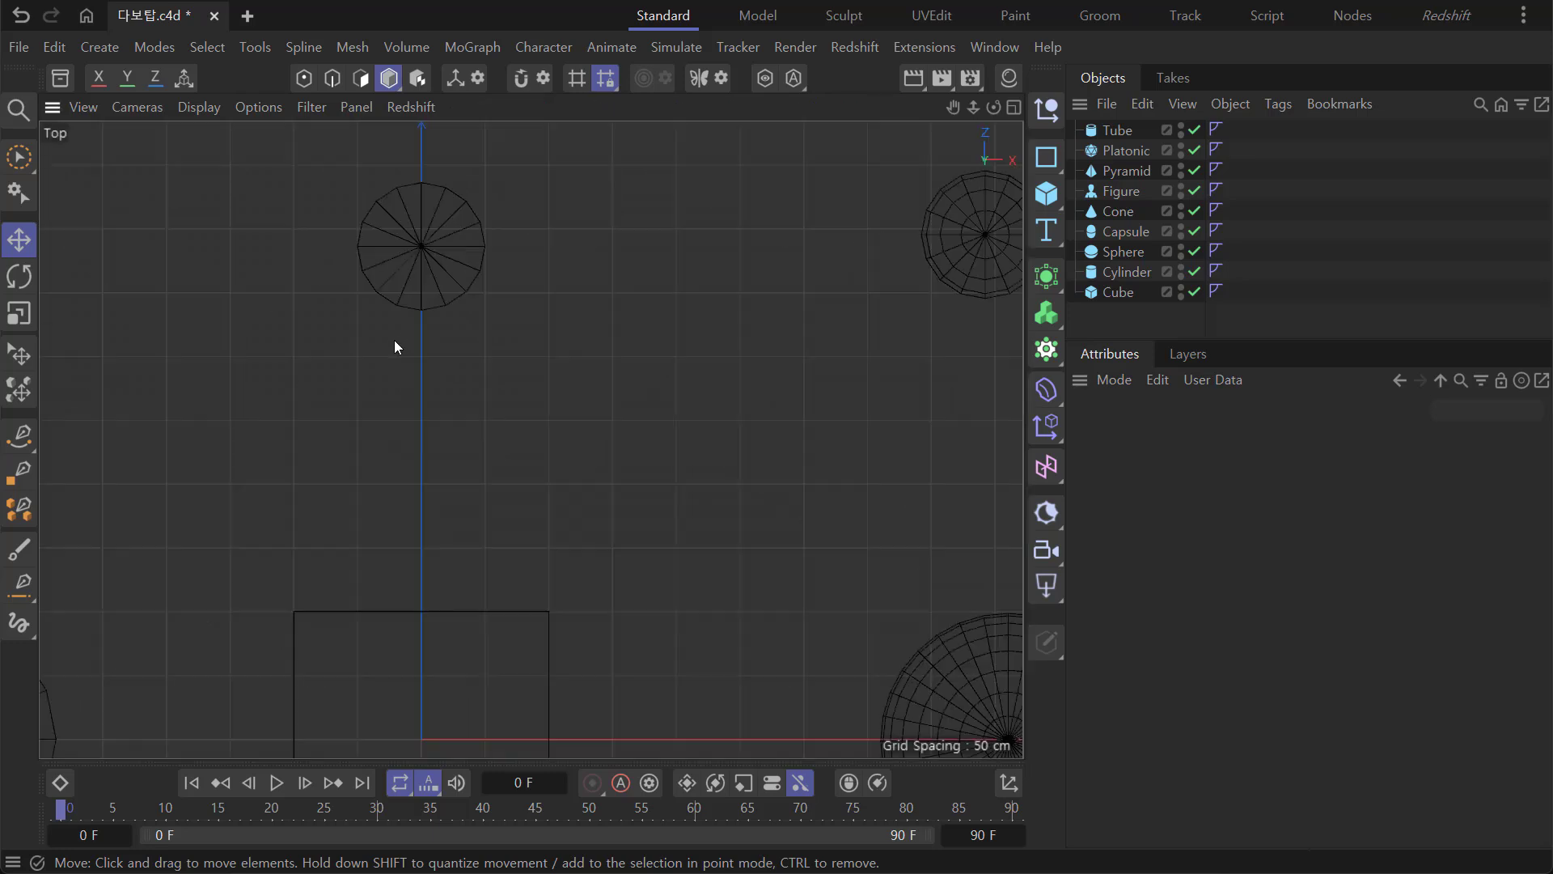
key("F3")
key("F4")
key("F5")
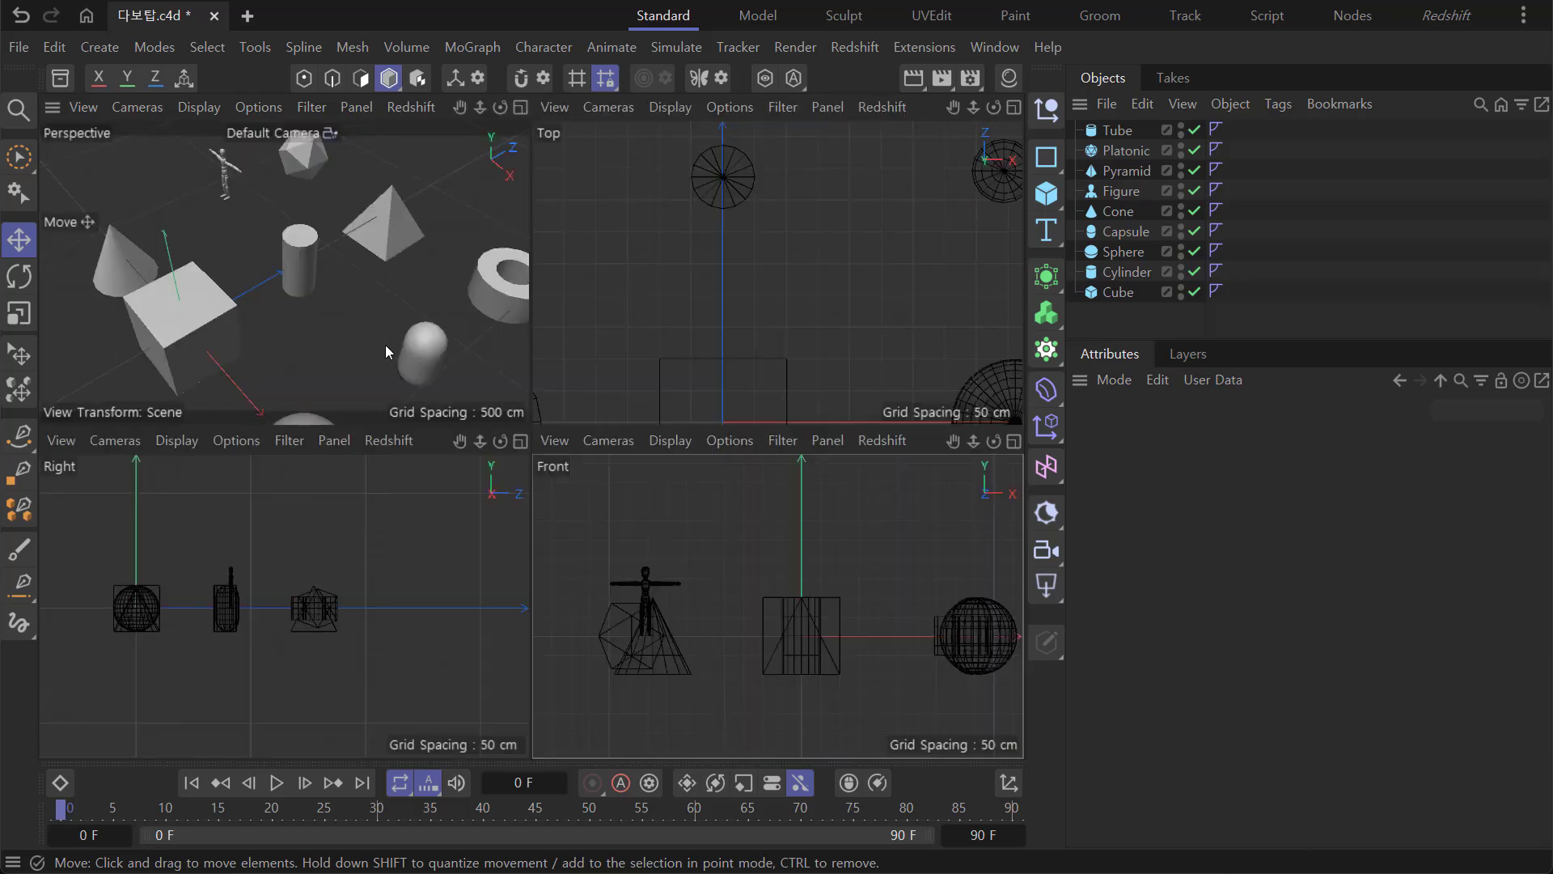
key("F1")
key("F5")
key("F1")
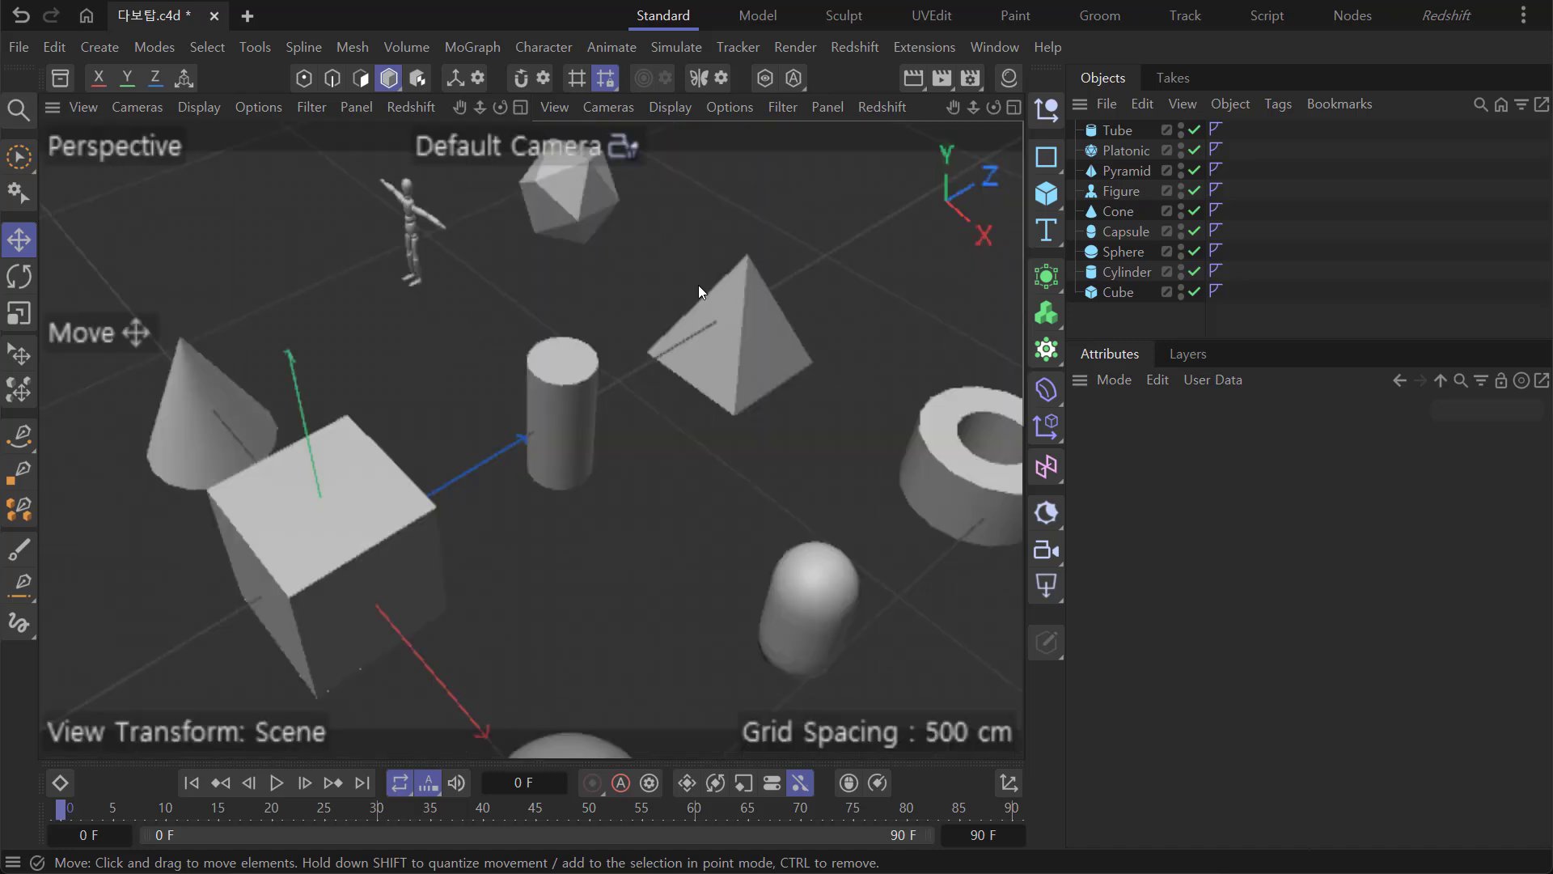
key("F5")
key("F3")
key("F5")
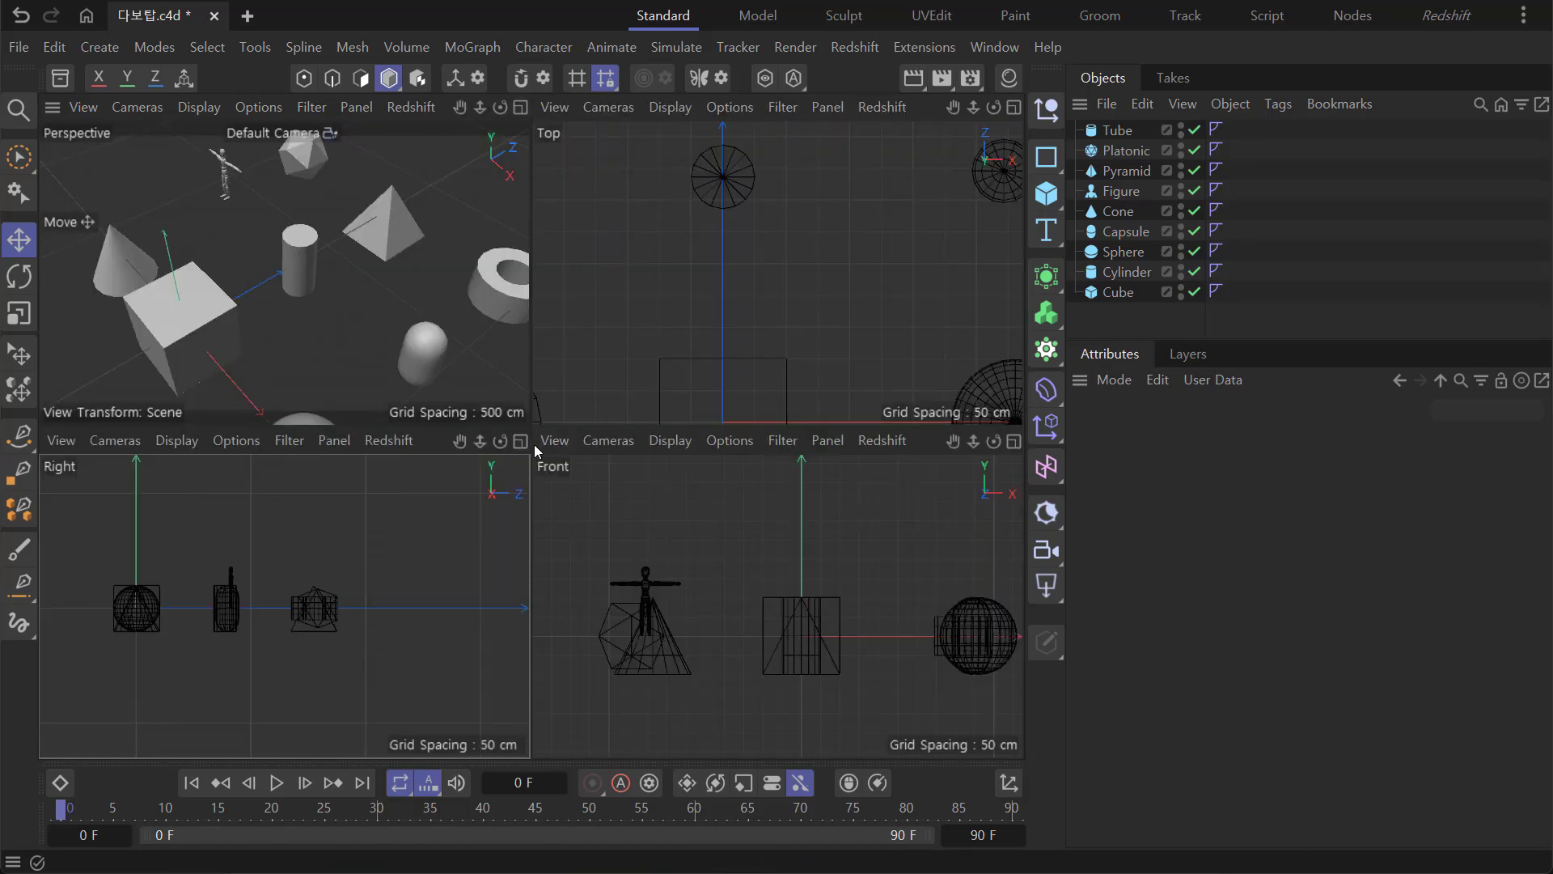
key("F1")
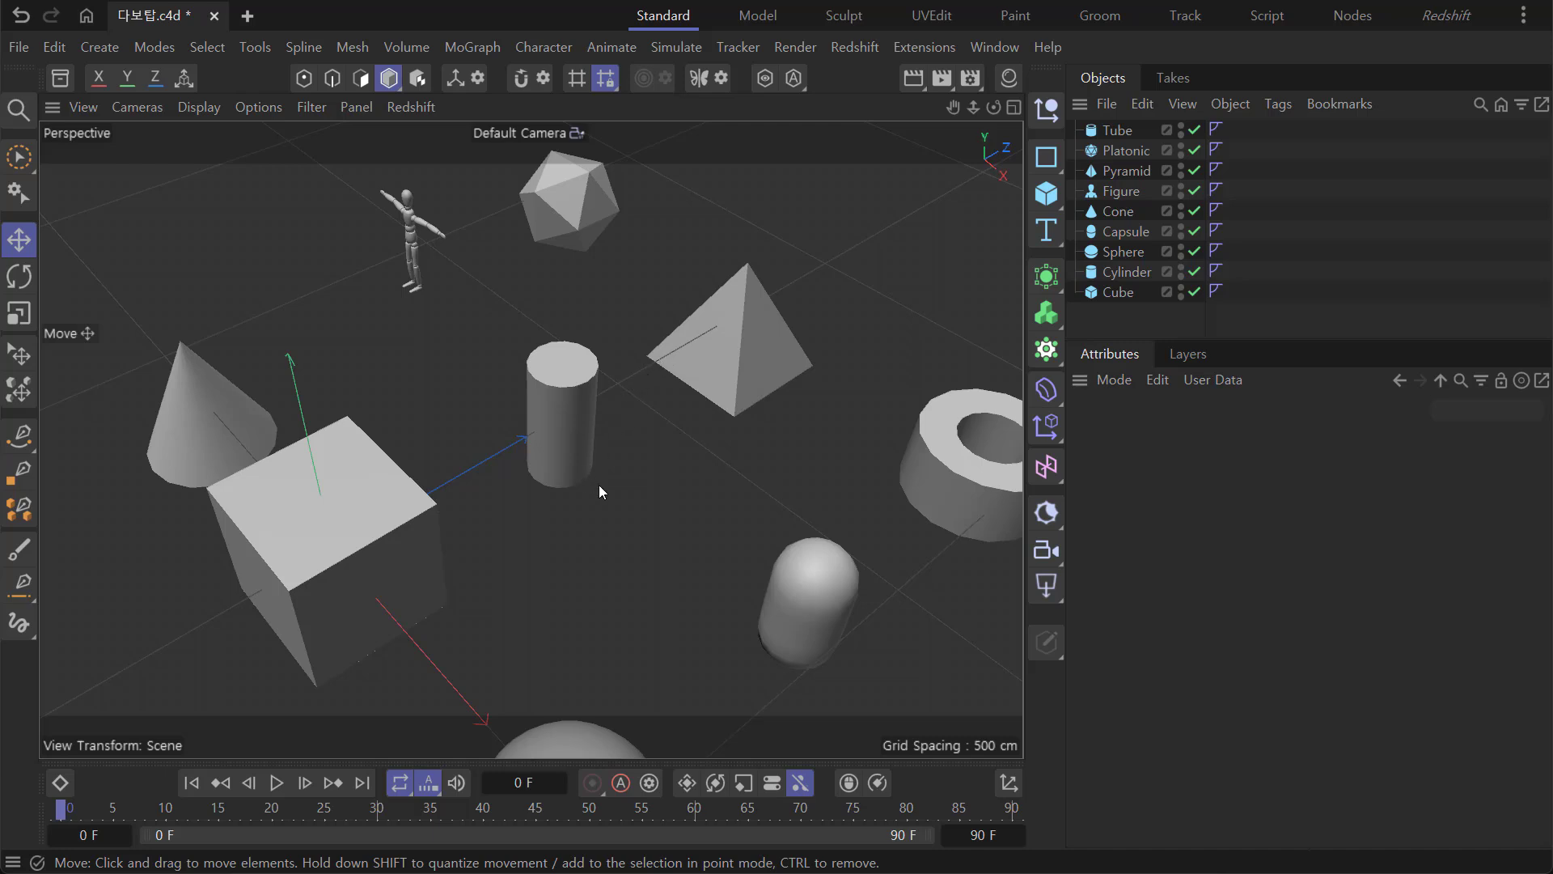
Orbit the perspective view to a lower angle and zoom in closer on the primitives.
left_click_drag(599, 484, 461, 415, "alt")
right_click_drag(614, 449, 672, 465, "alt")
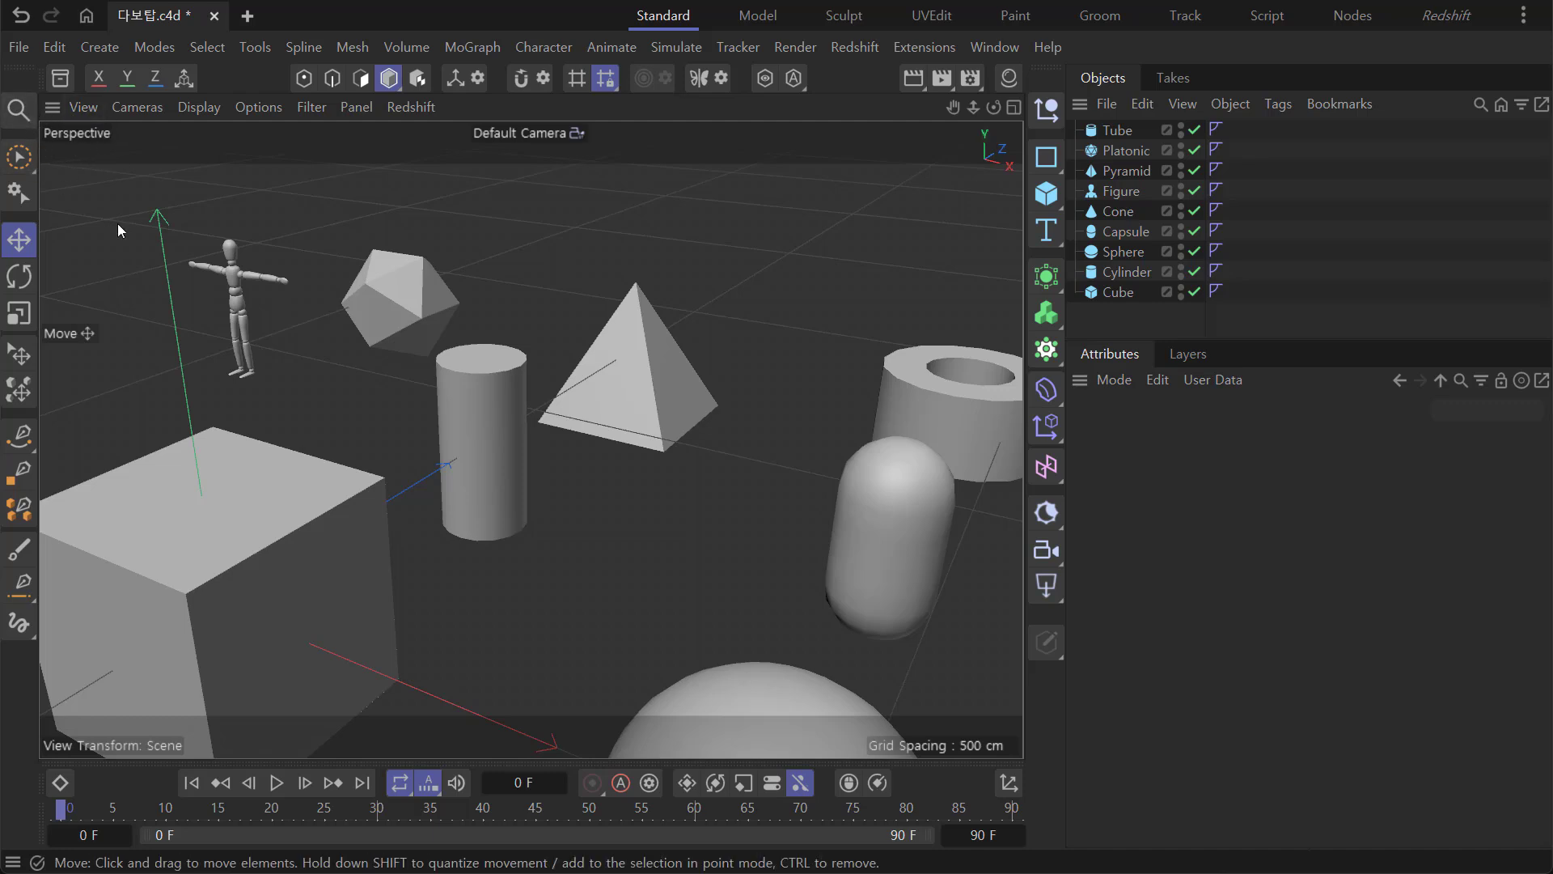
left_click_drag(730, 594, 665, 538, "alt")
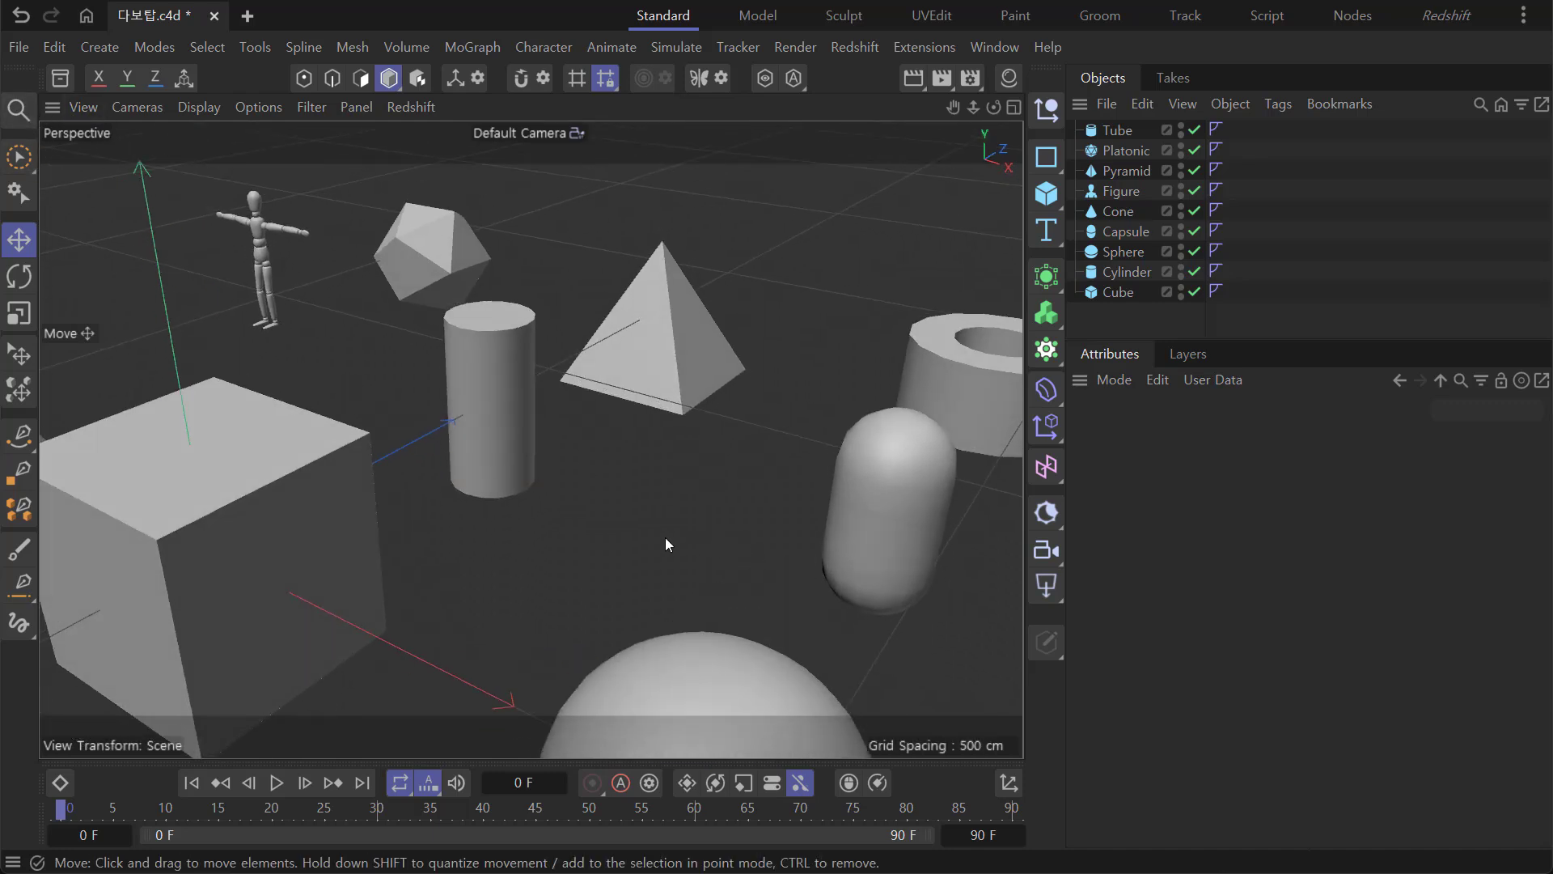
Show the four-view layout and pan and zoom out the top view until all the primitives fit in it.
middle_click(564, 372)
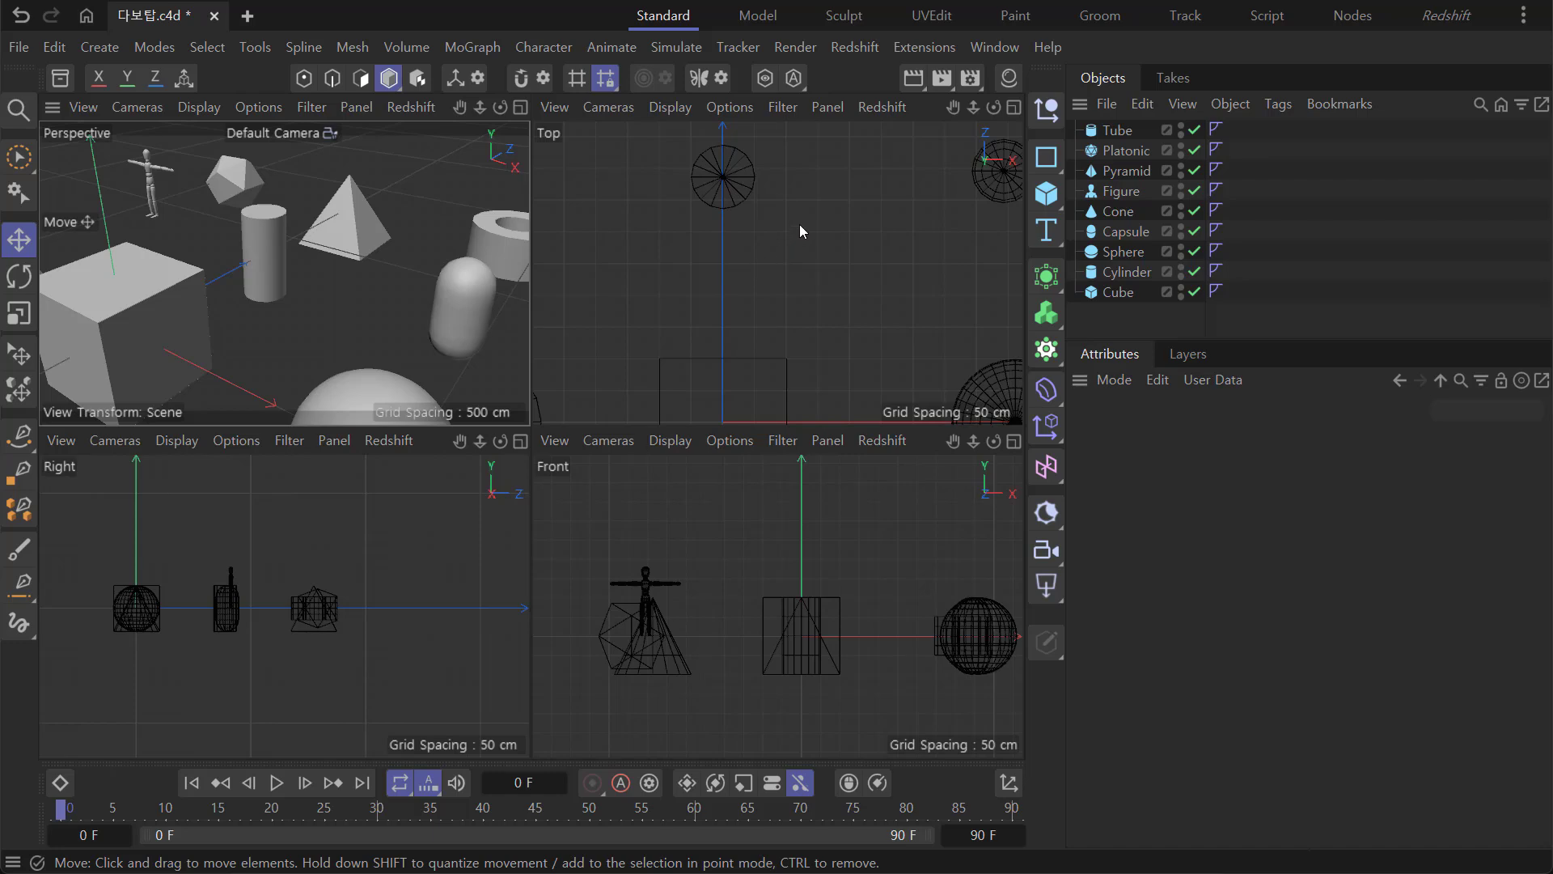
middle_click_drag(825, 221, 738, 248, "alt")
scroll(790, 240, "down", 3)
scroll(779, 235, "up", 1)
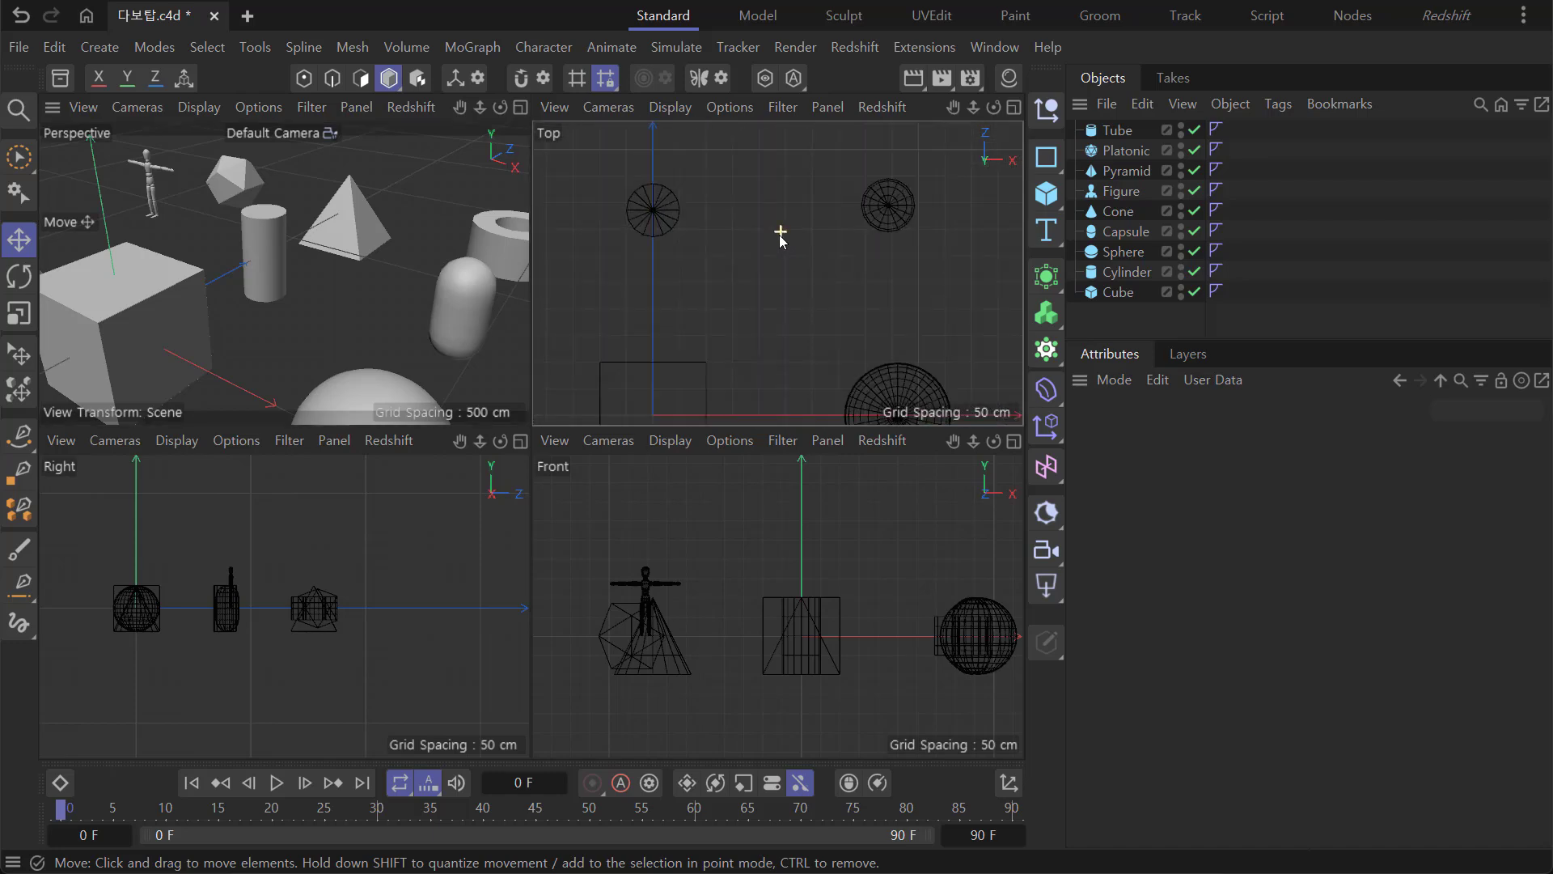
scroll(779, 234, "down", 1)
scroll(807, 226, "down", 2)
mouse_move(770, 270)
middle_mouse_down("alt")
mouse_move(798, 229)
mouse_move(769, 260)
mouse_move(775, 293)
middle_mouse_up("alt")
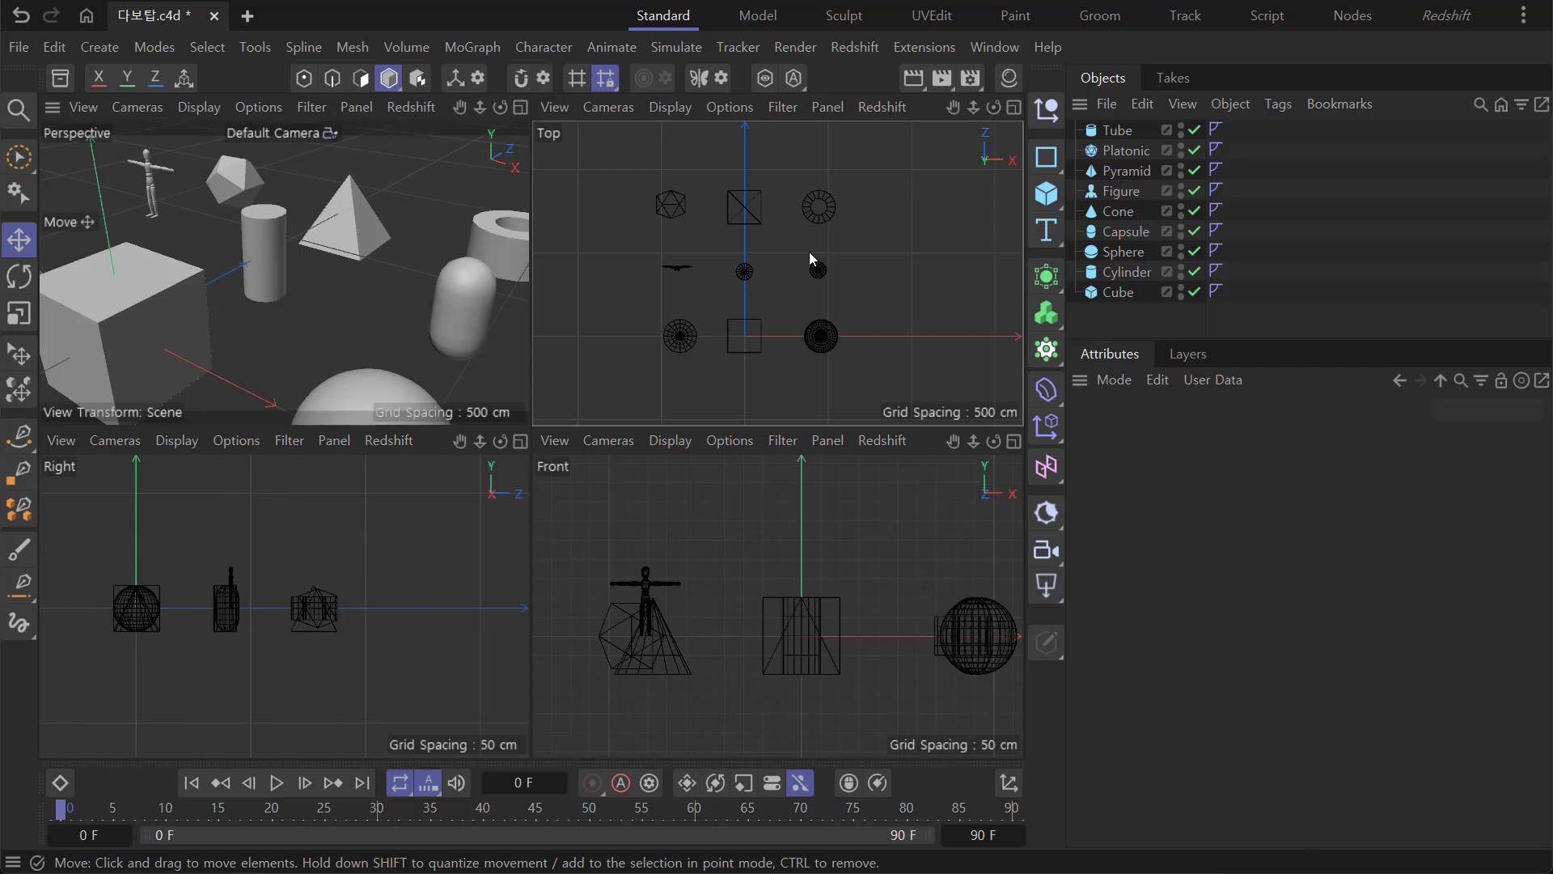
Rotate the top view, orbit the perspective view to a higher angle, and turn the top view back to nearly upright.
mouse_move(809, 251)
left_mouse_down("alt")
mouse_move(694, 311)
mouse_move(653, 307)
mouse_move(819, 261)
mouse_move(809, 275)
left_mouse_up("alt")
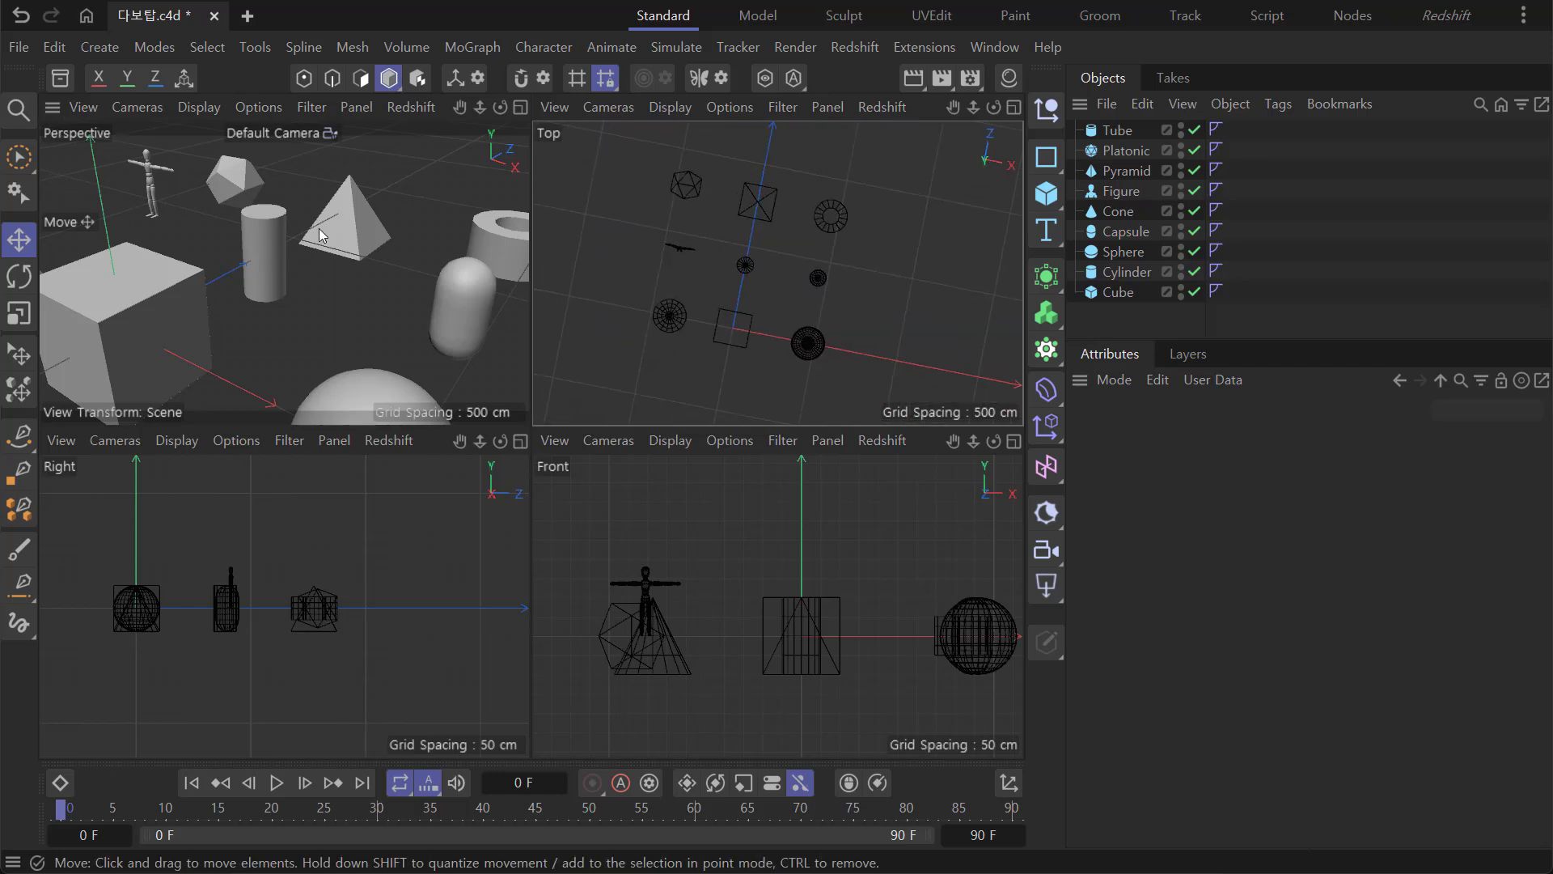
left_click_drag(320, 235, 560, 246, "alt")
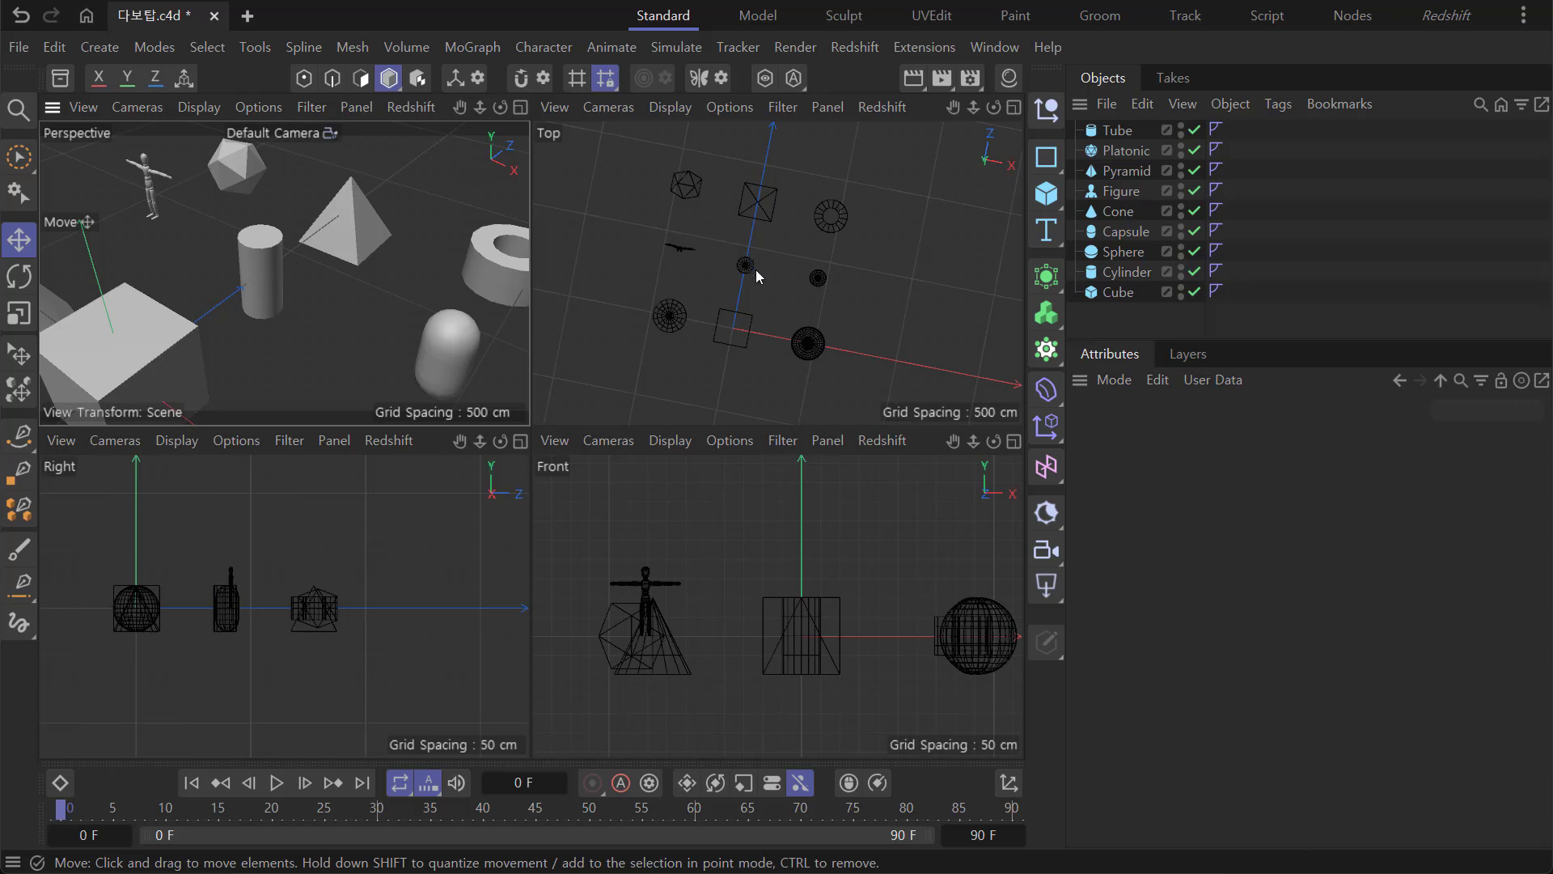
left_click_drag(779, 267, 820, 236, "alt")
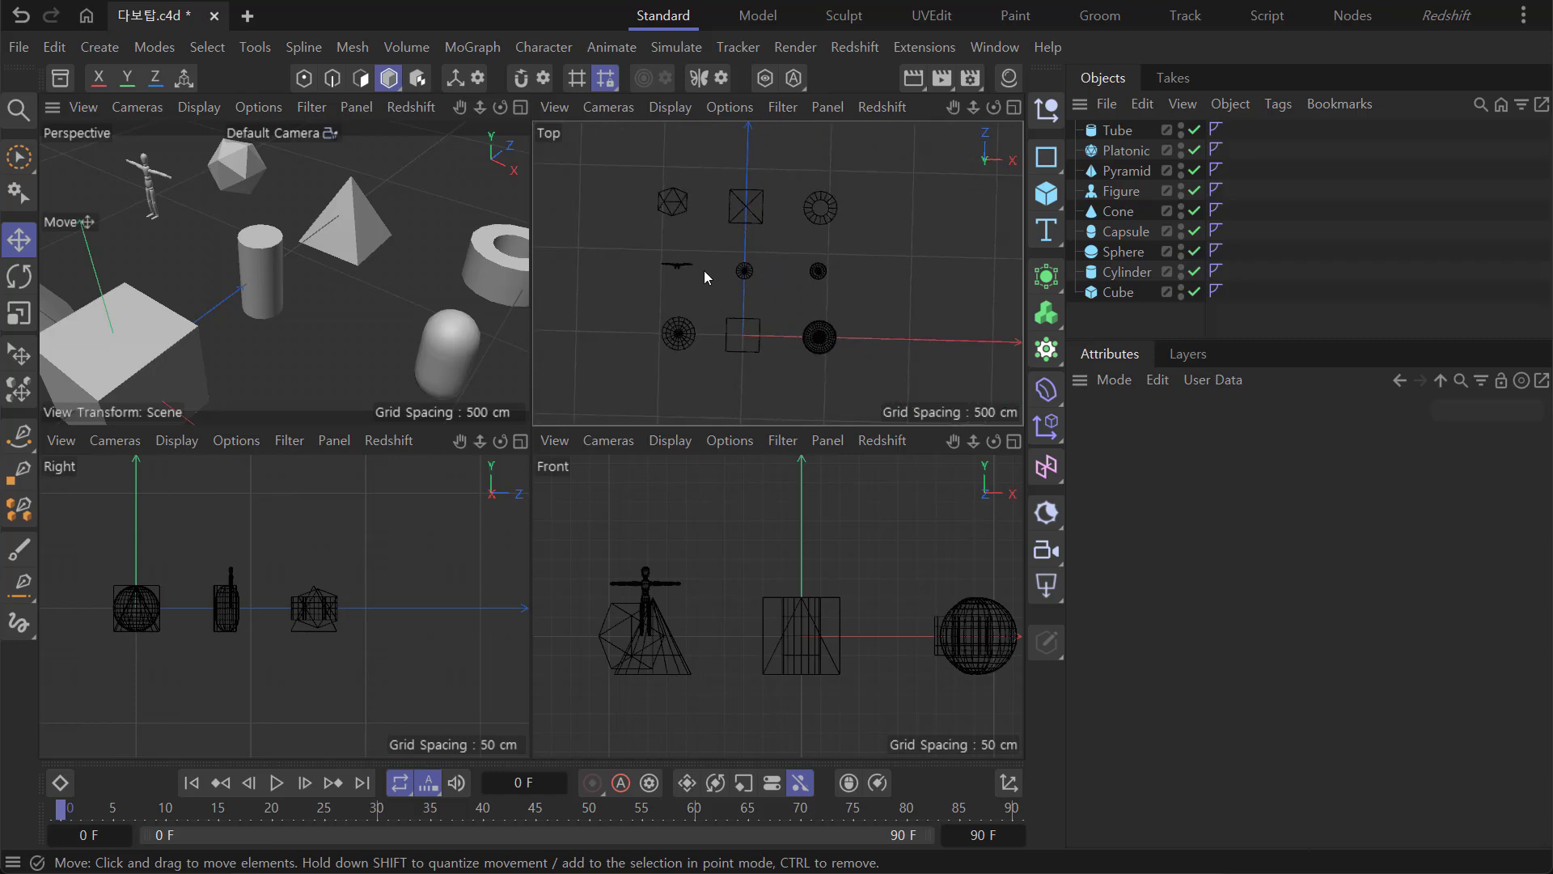
Rotate the top view and restore it to its default framing.
left_click_drag(749, 305, 783, 304, "alt")
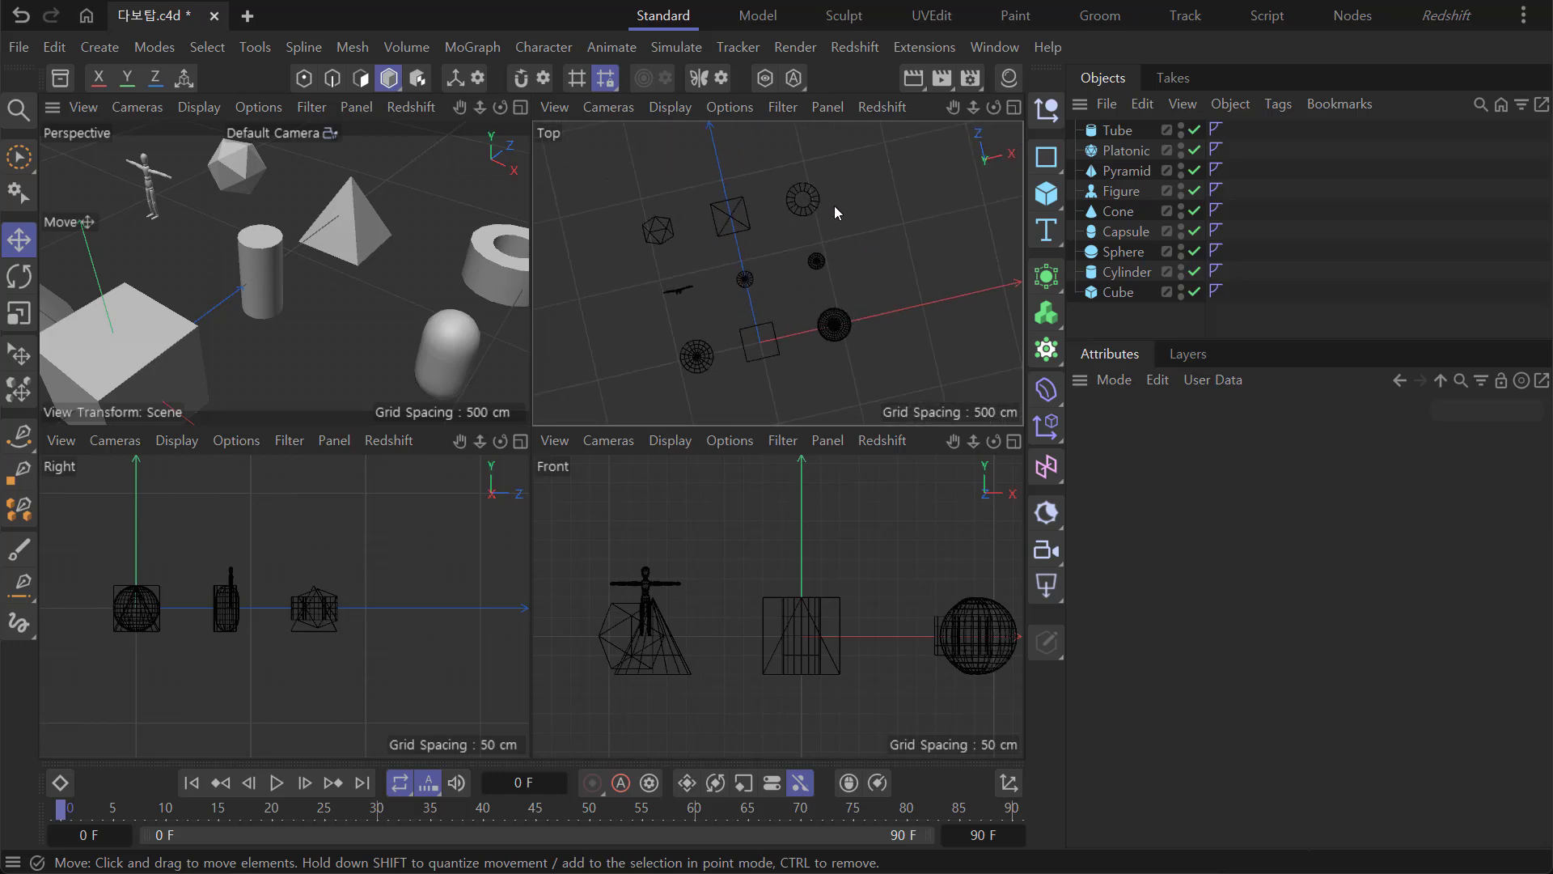
left_click(560, 114)
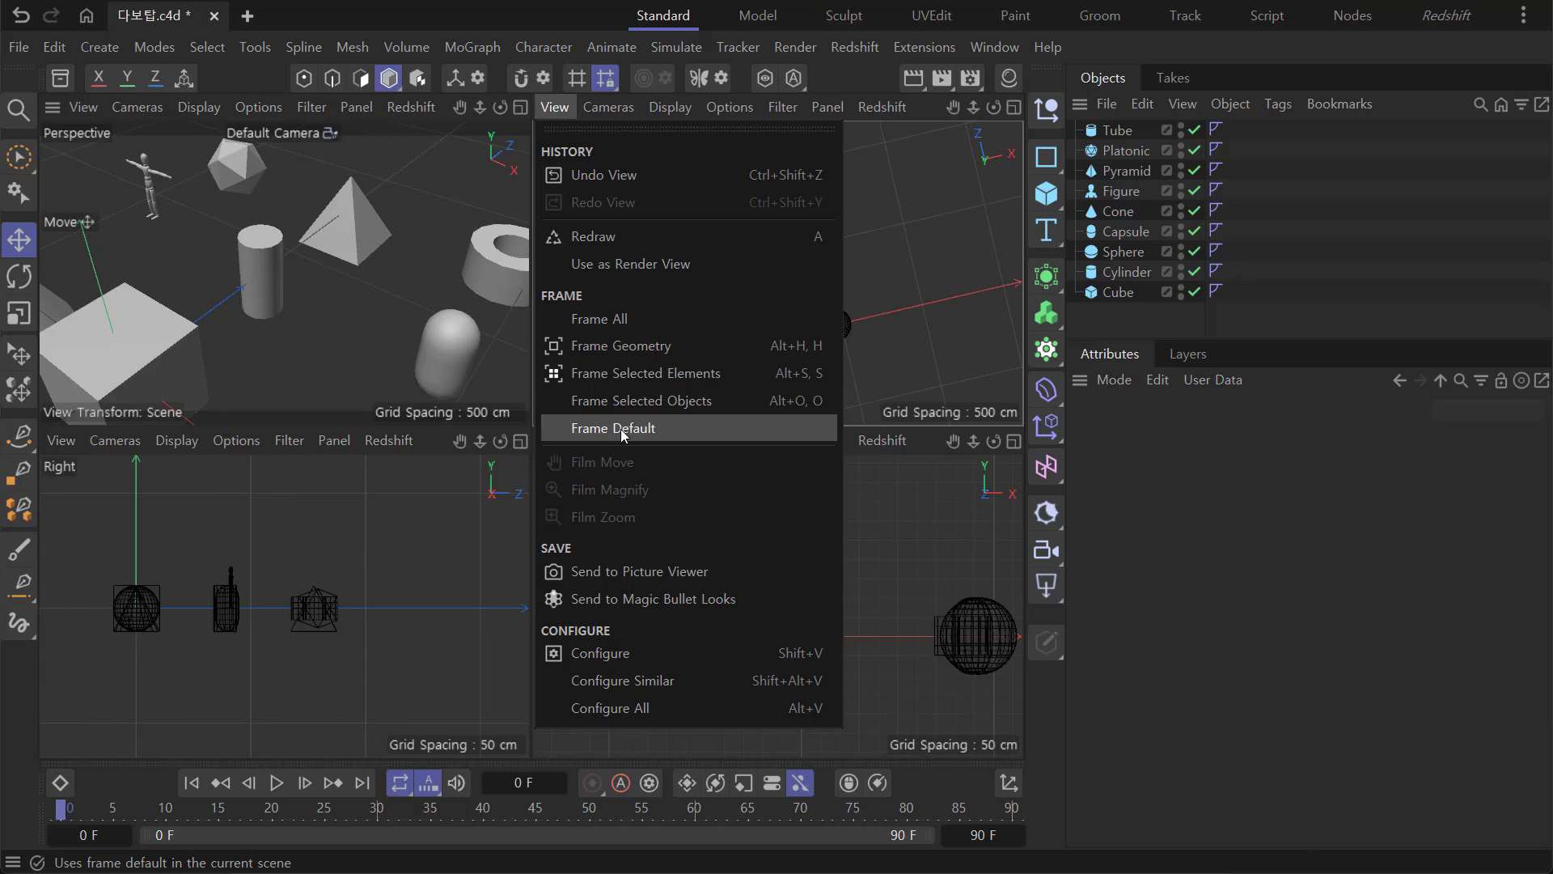
left_click(620, 430)
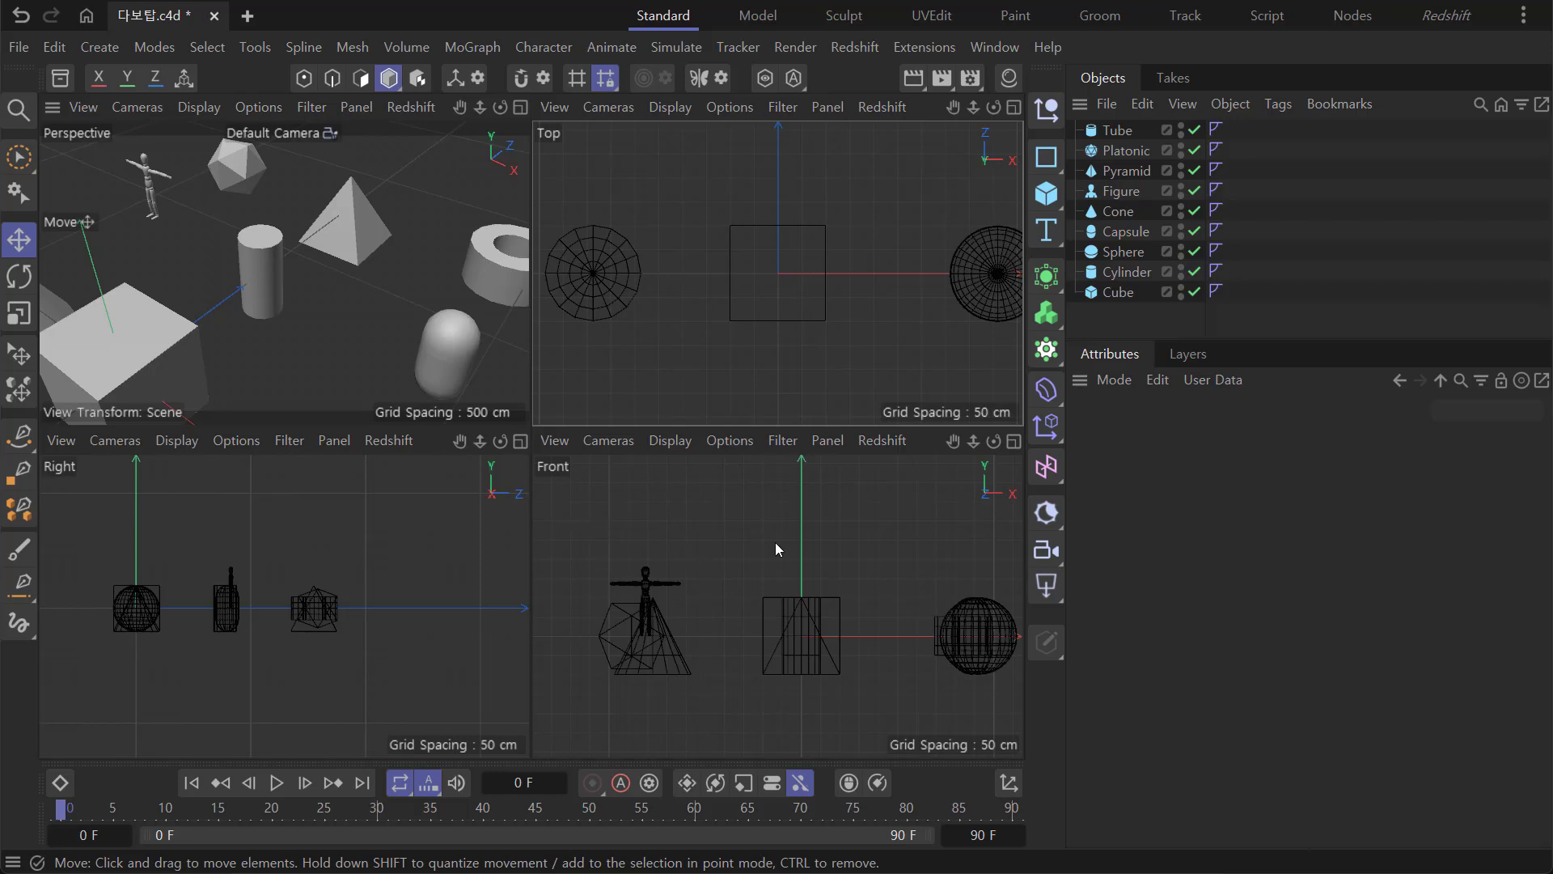
Rotate the front view and the right view in turn, restoring each one to its default framing.
left_click_drag(842, 540, 665, 644, "alt")
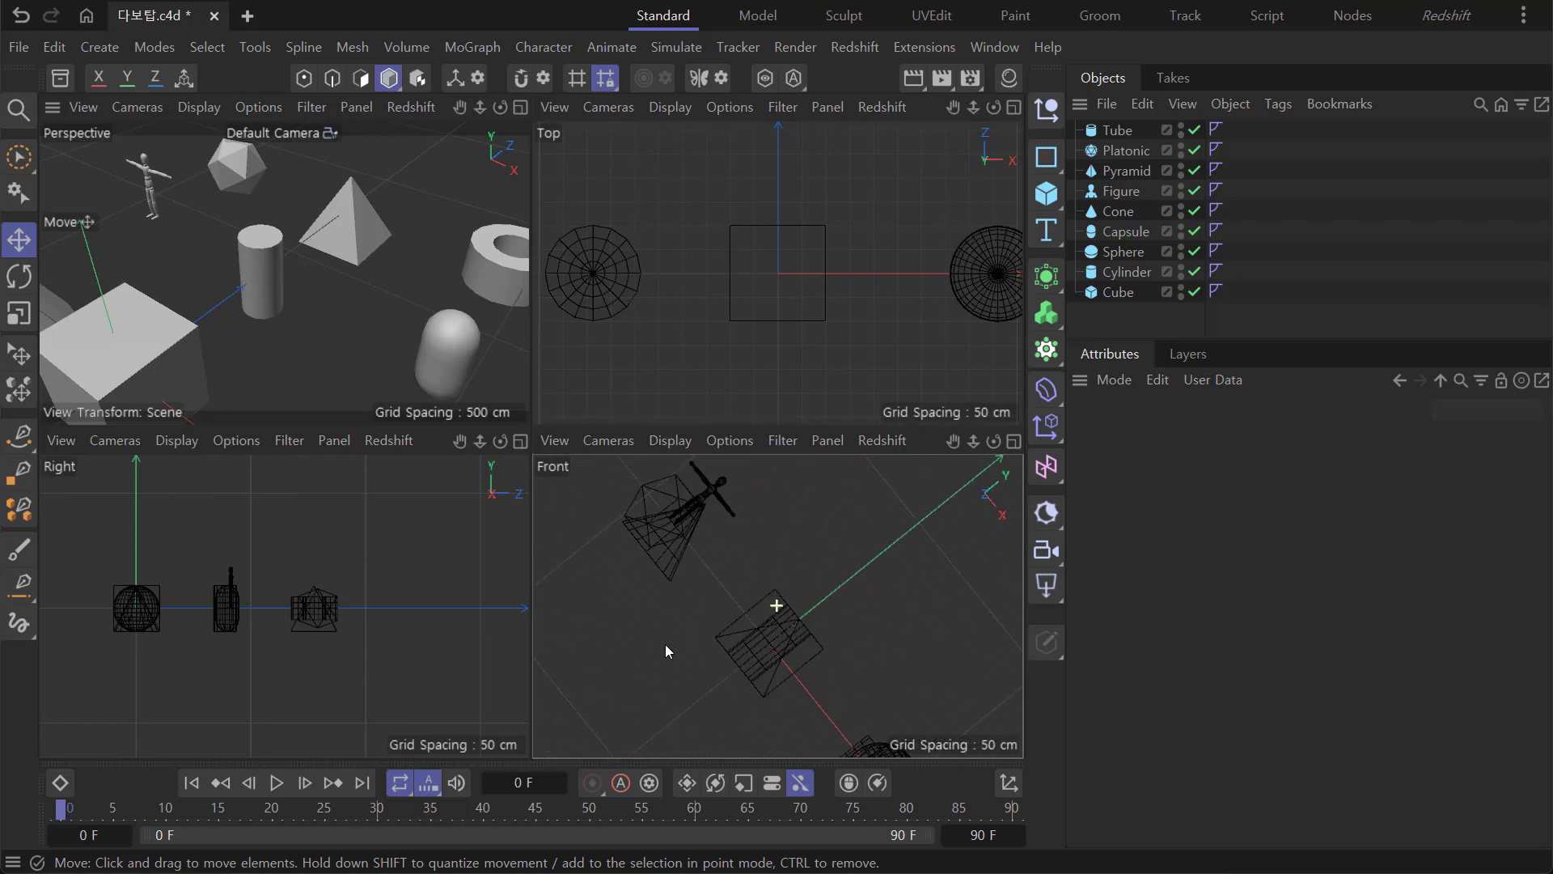
left_click(556, 441)
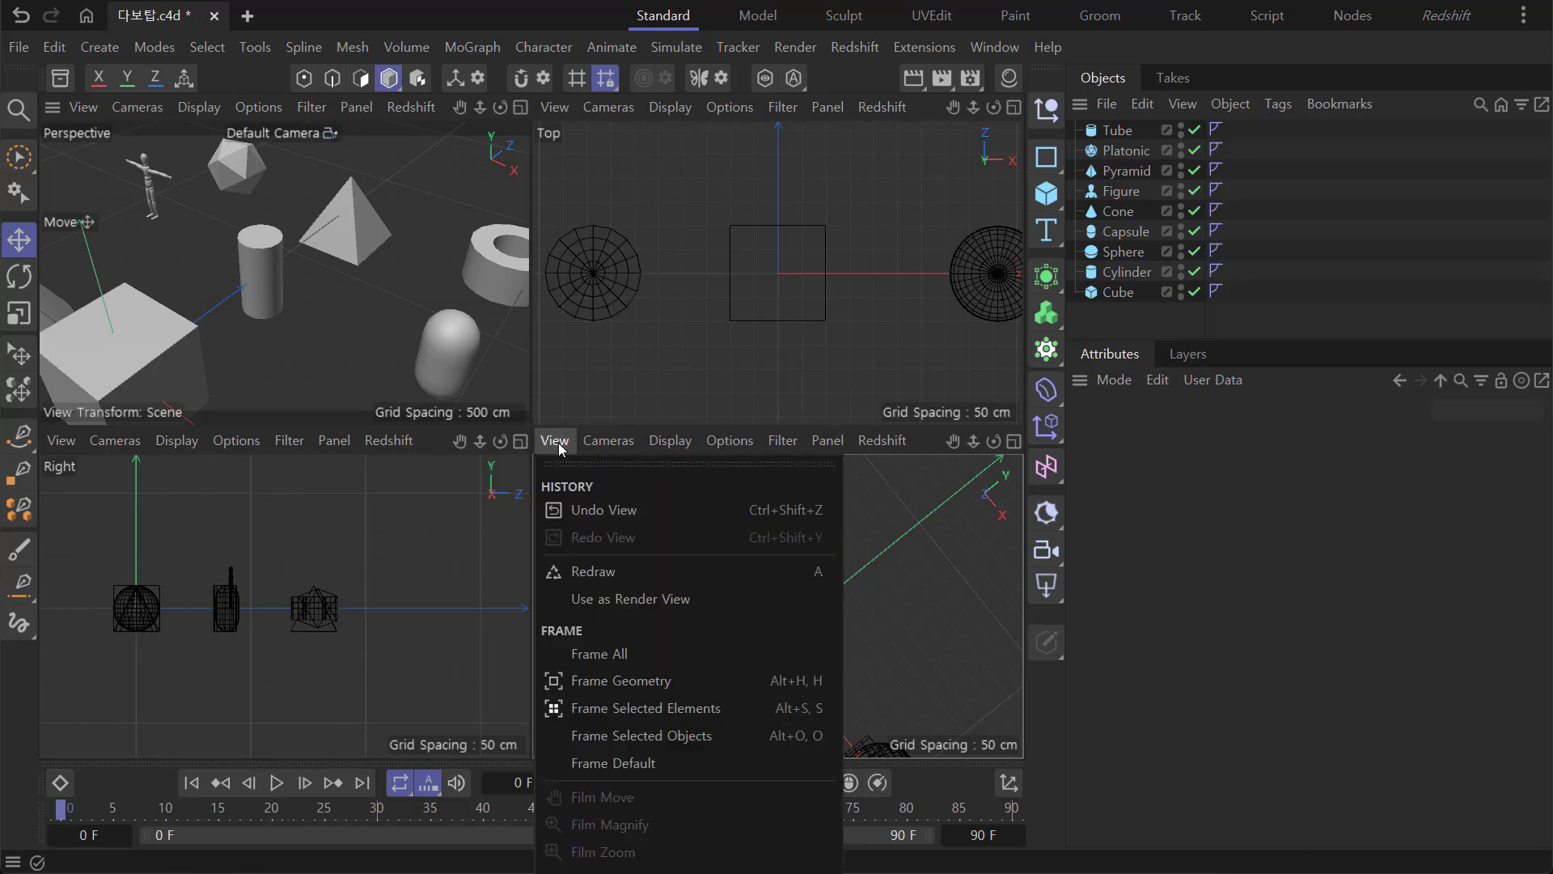
left_click(603, 765)
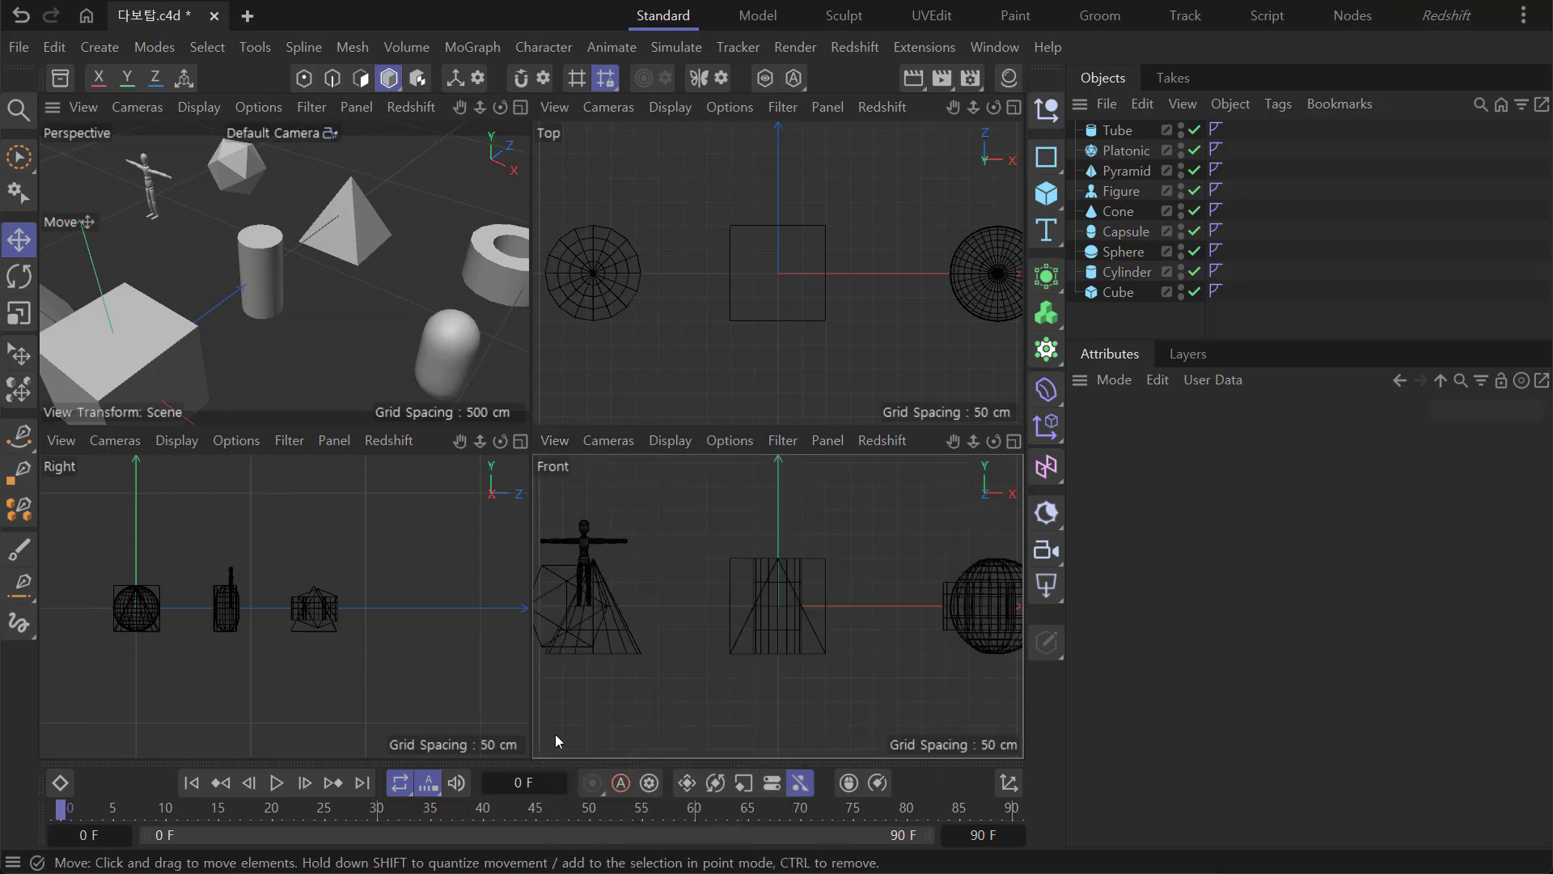
left_click_drag(283, 605, 227, 704, "alt")
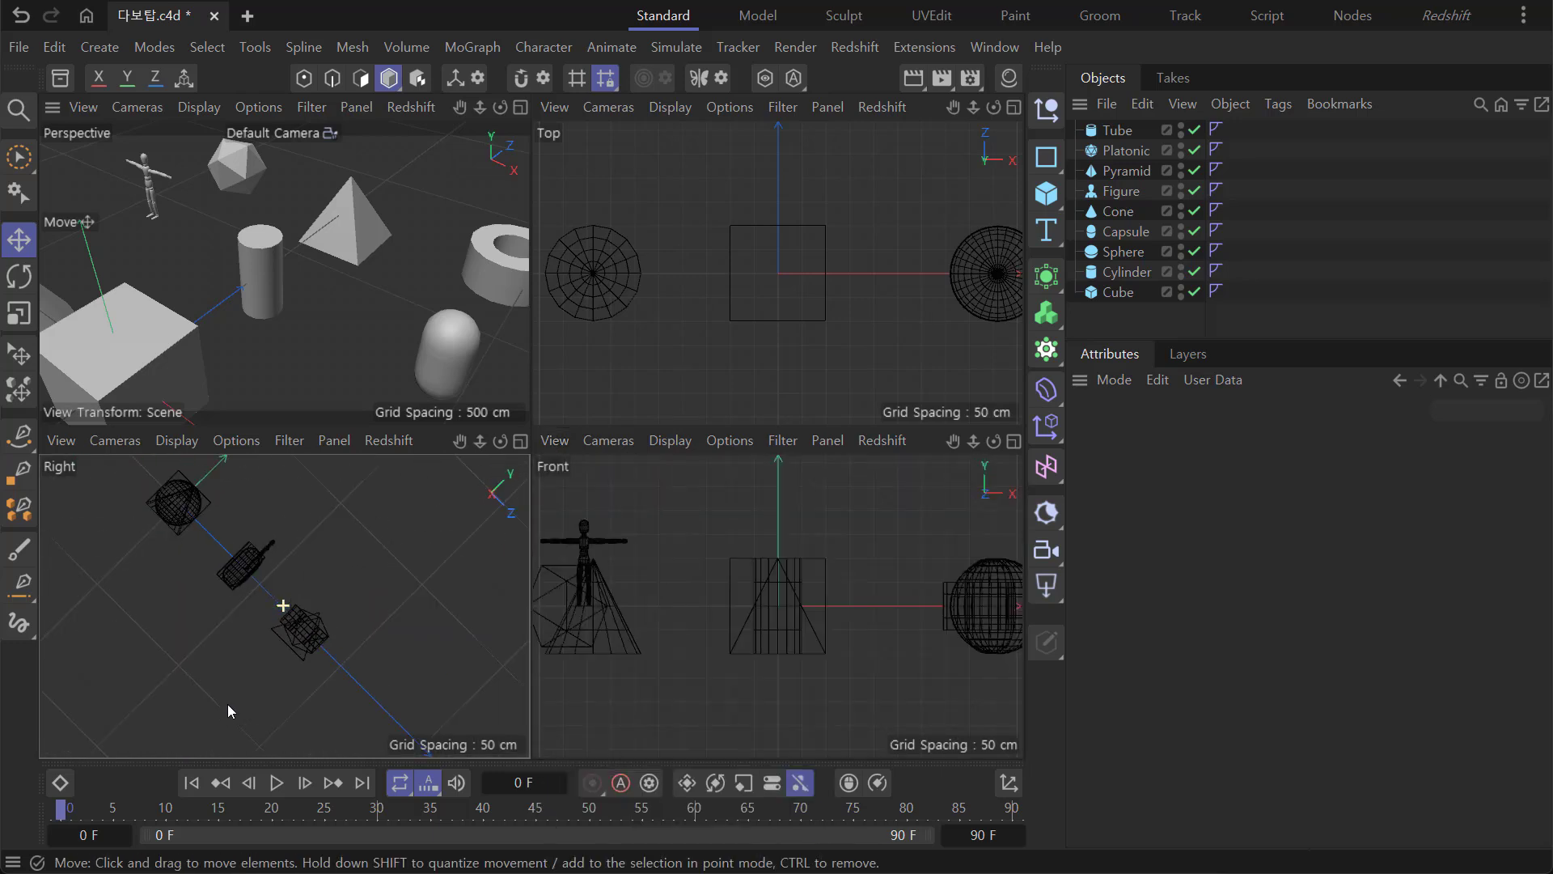
left_click(69, 443)
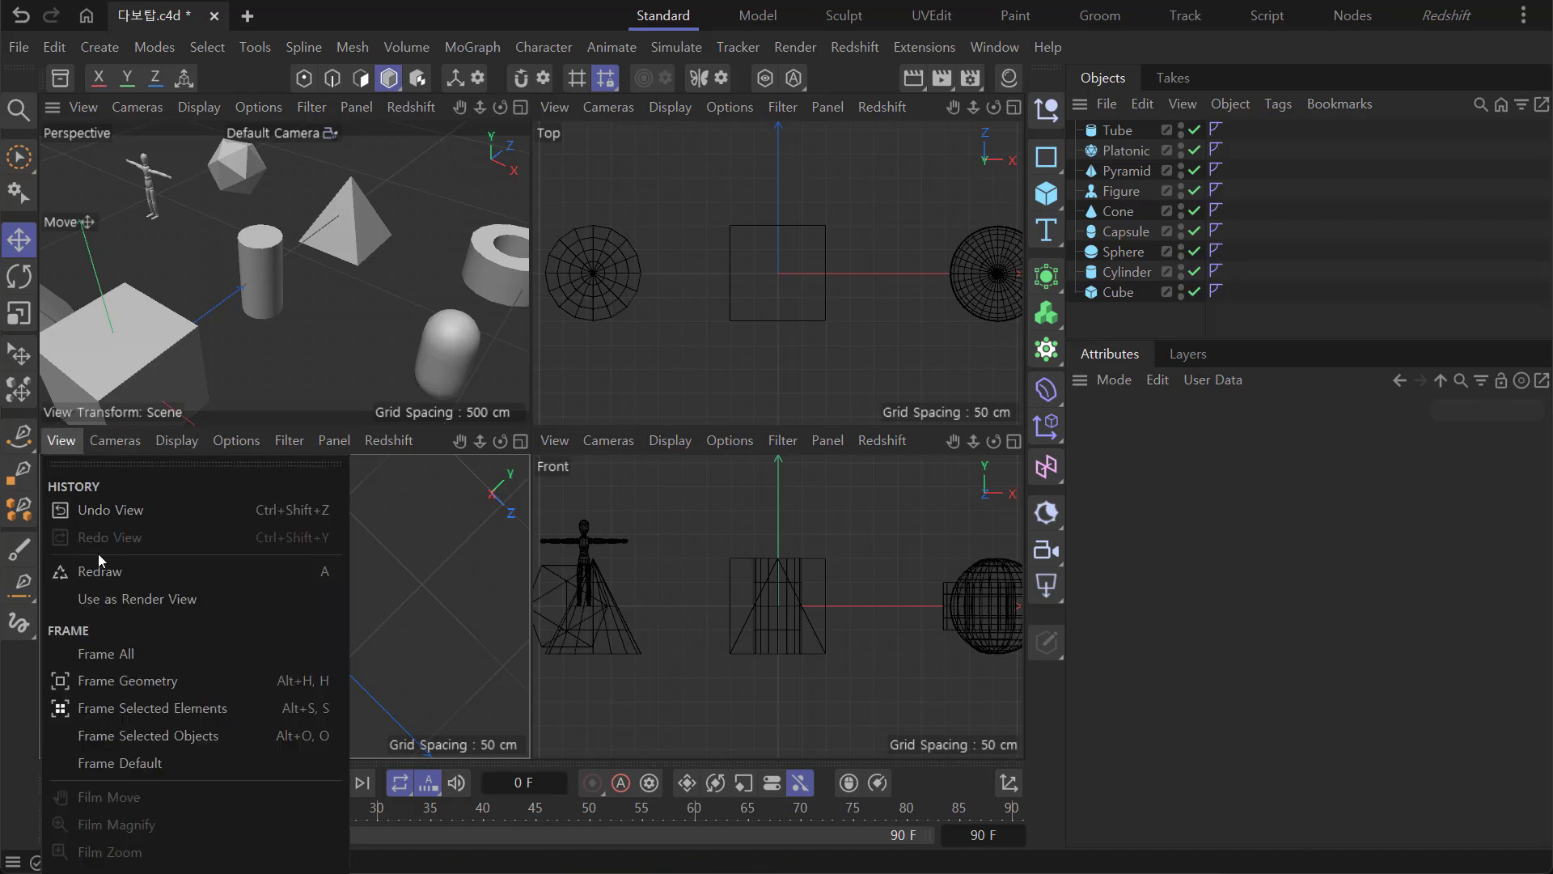
left_click(141, 765)
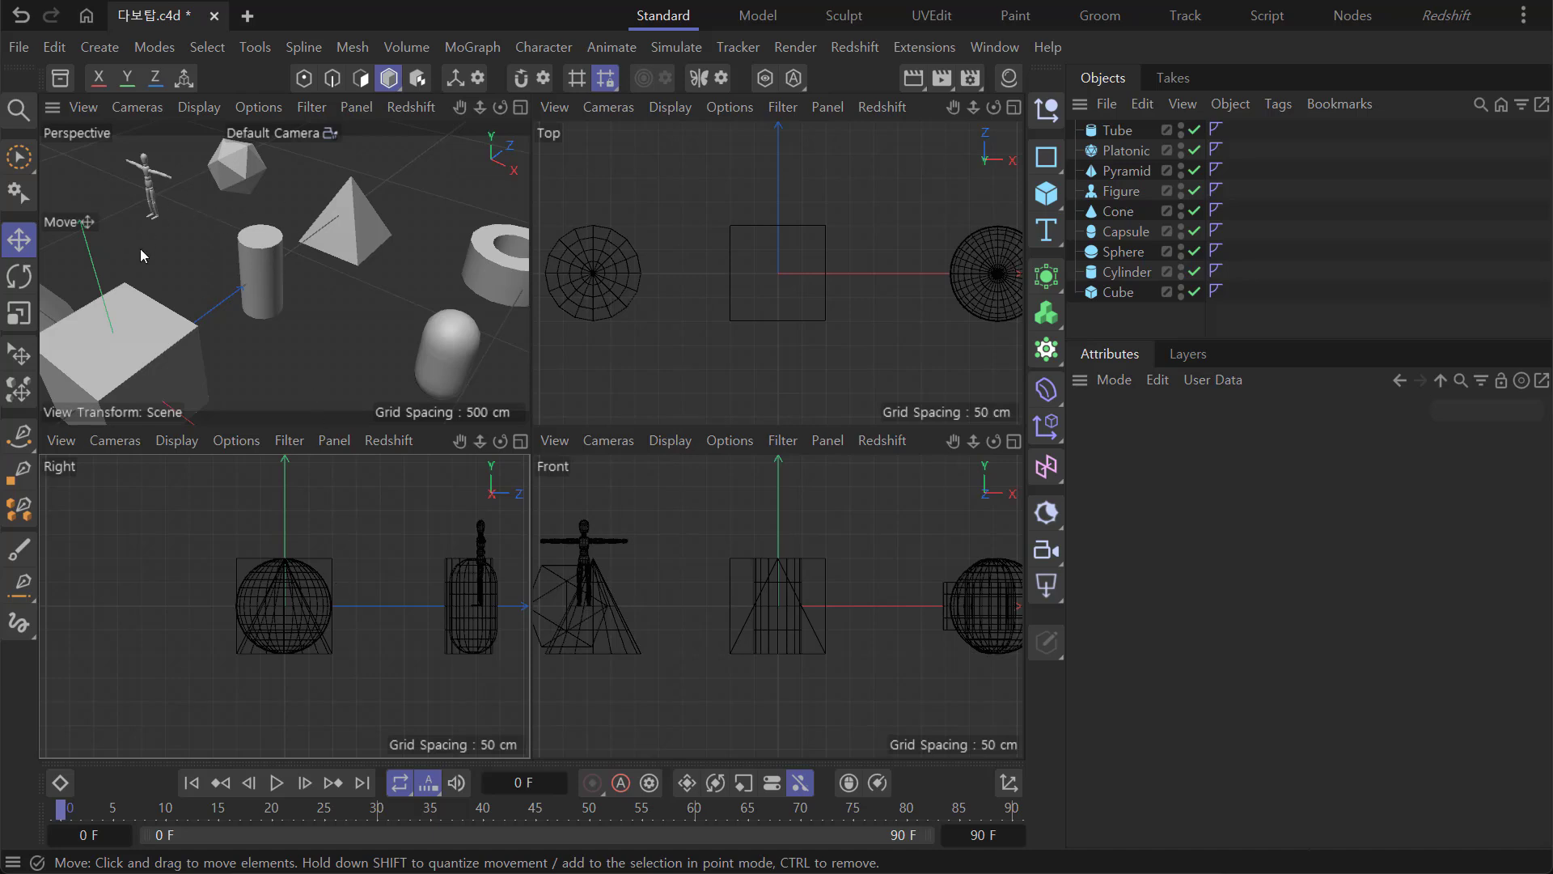
Orbit, zoom and pan the perspective view around the primitives, and restore it to its default framing.
left_click_drag(308, 205, 196, 228, "alt")
scroll(300, 214, "down", 8)
scroll(181, 267, "up", 6)
scroll(205, 227, "down", 7)
middle_click_drag(226, 207, 240, 228, "alt")
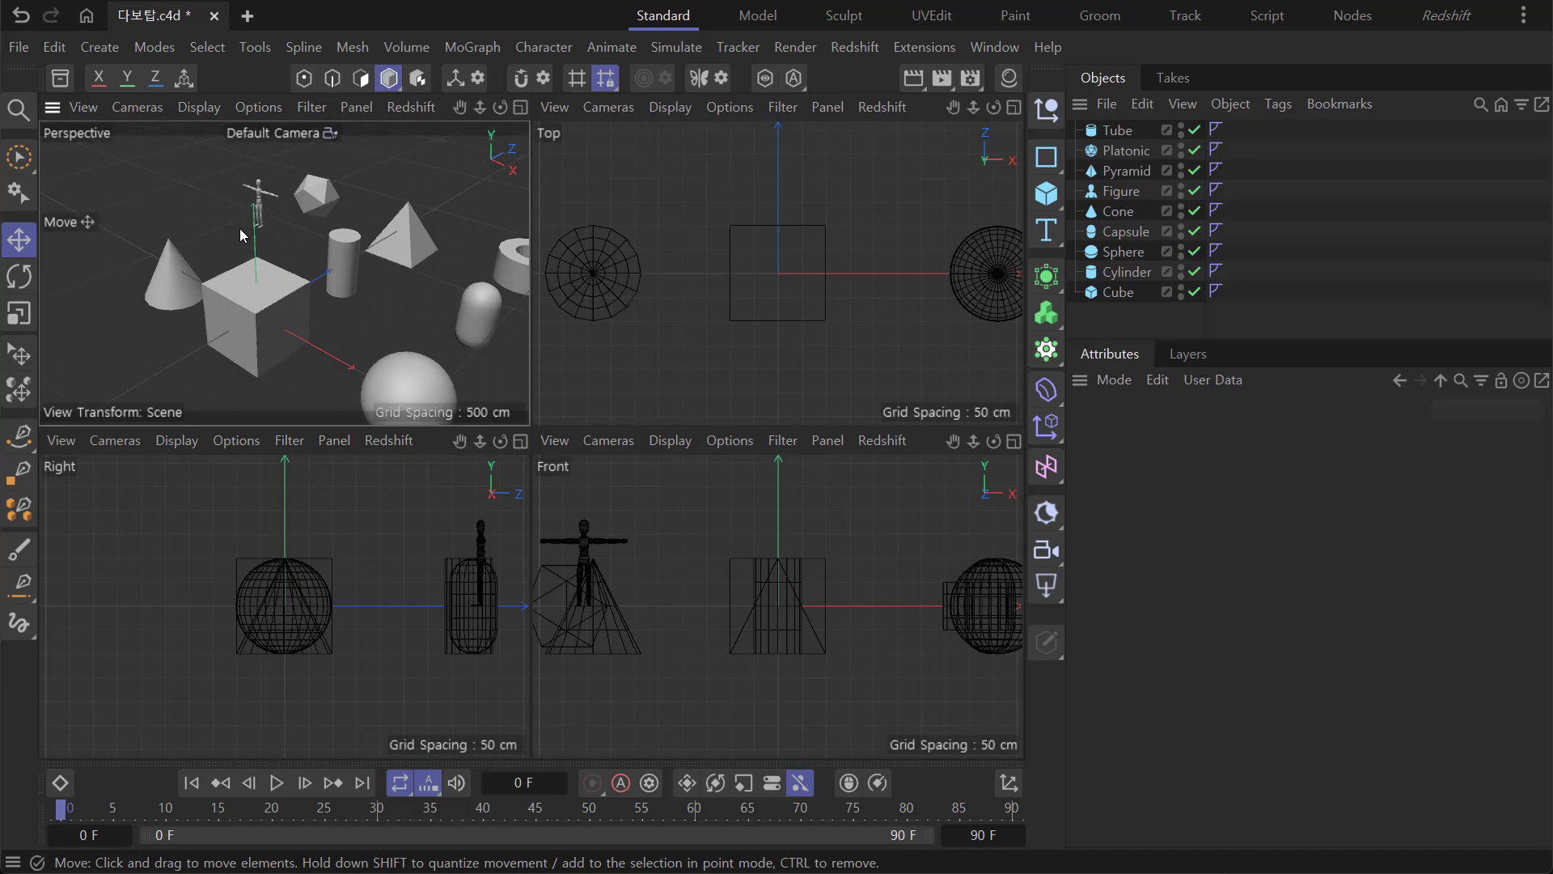
left_click(84, 108)
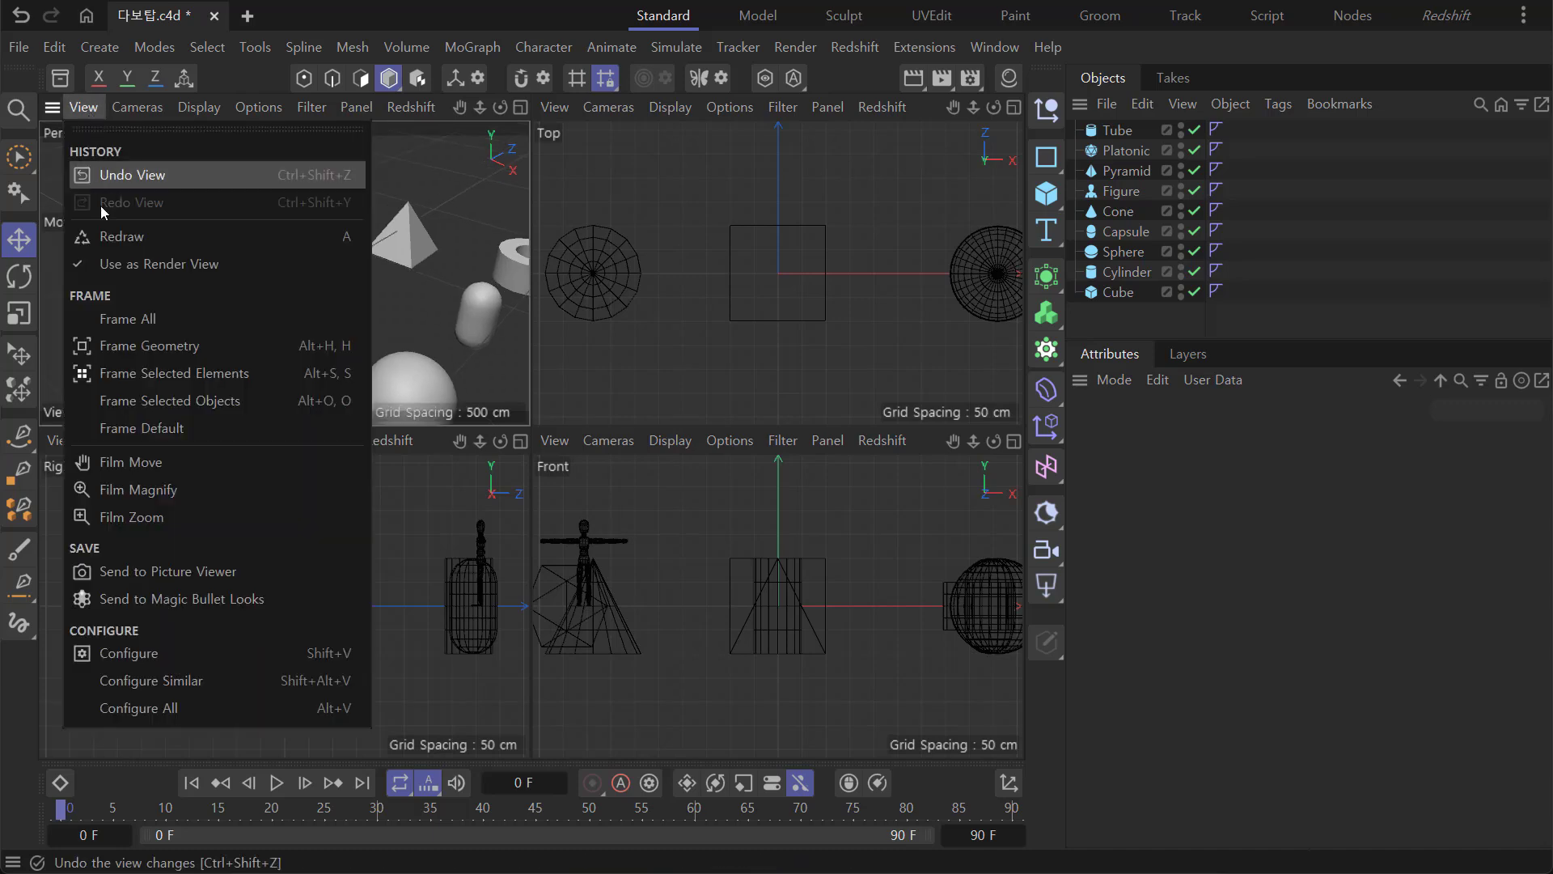
left_click(141, 428)
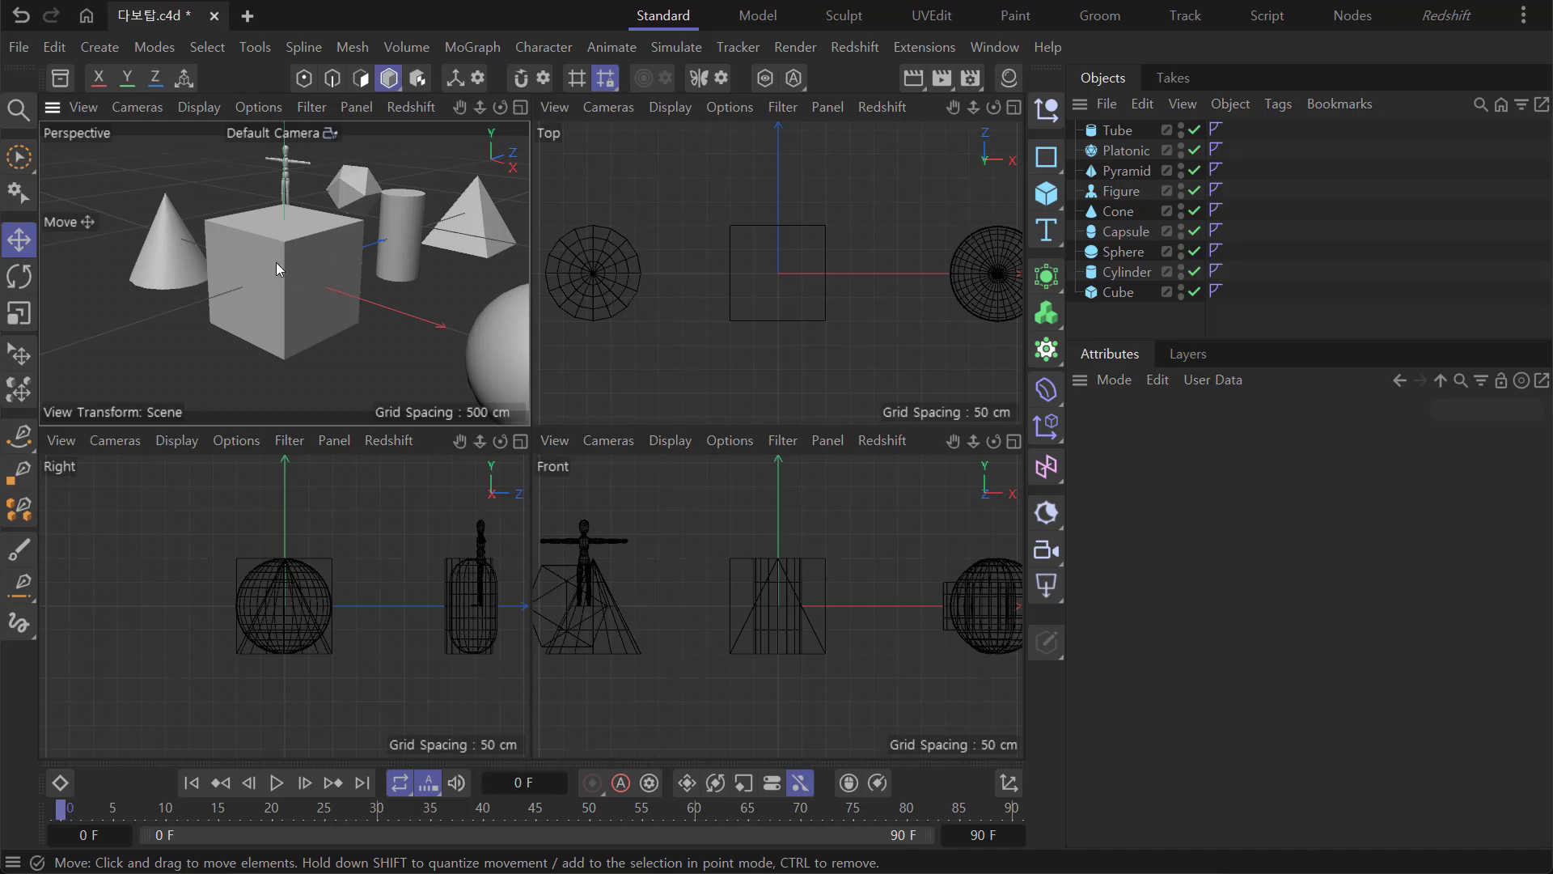
left_click(84, 107)
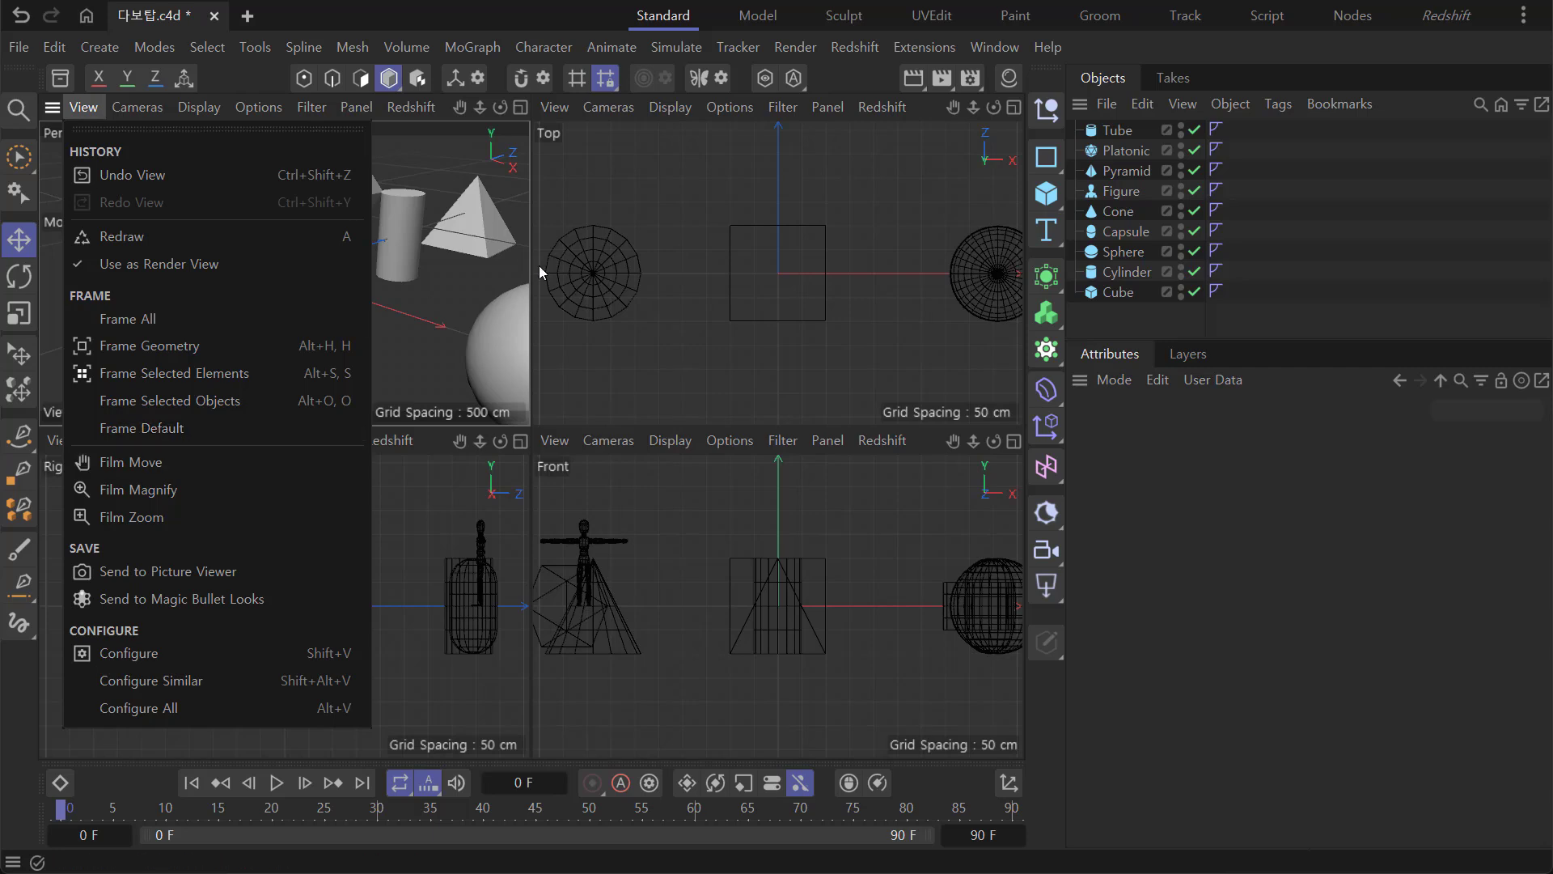
left_click(681, 3)
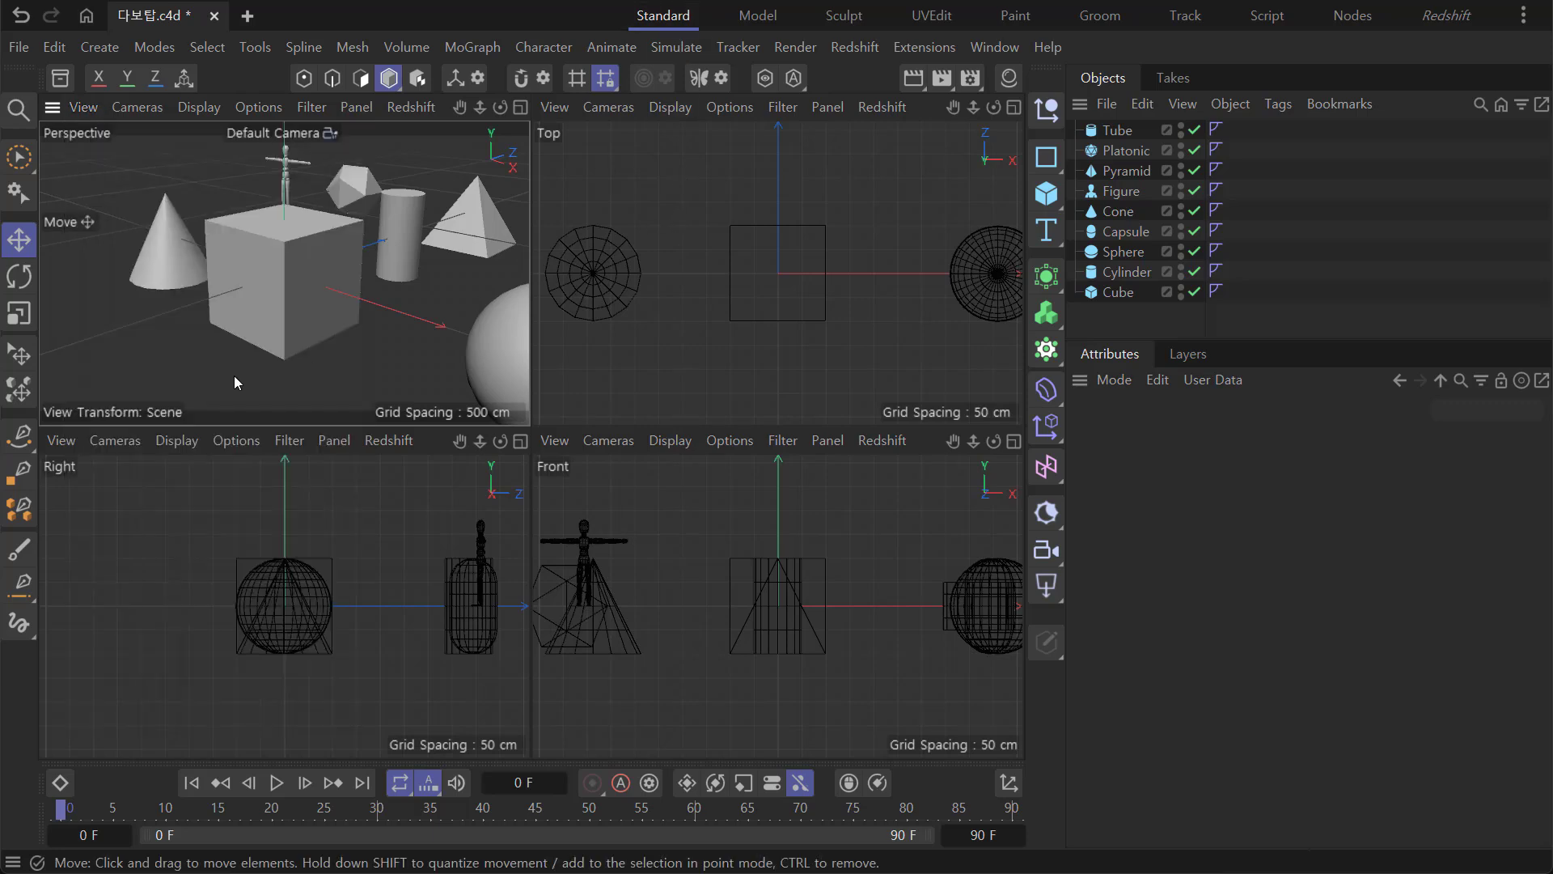
Show the perspective view at full size from a higher angle and select the platonic, cylinder, pyramid and cube one at a time.
middle_click(292, 248)
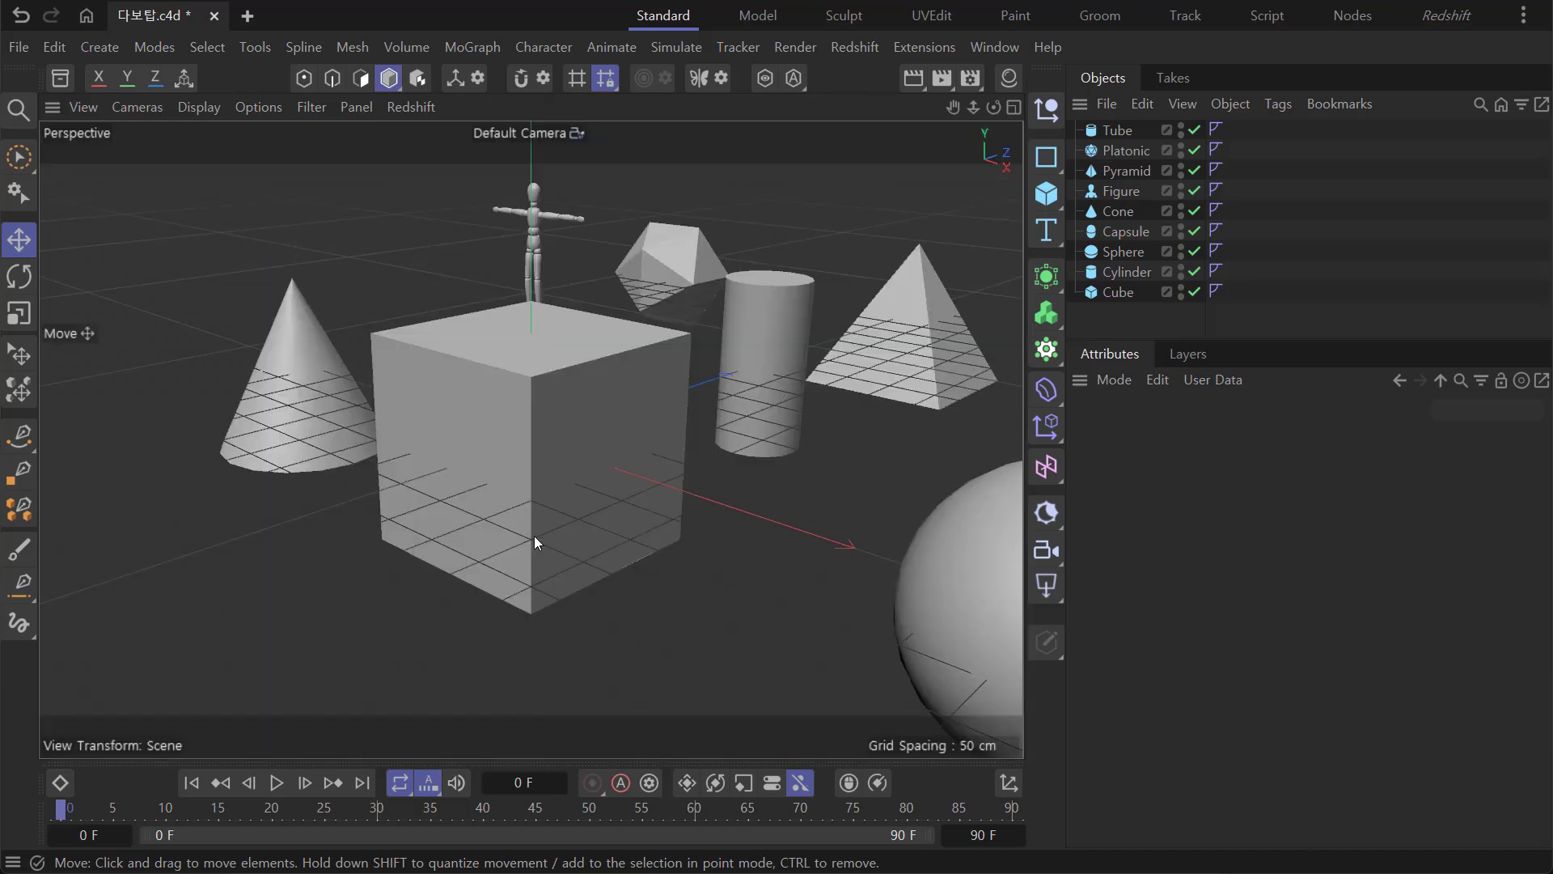
mouse_move(594, 454)
left_mouse_down("alt")
mouse_move(590, 523)
mouse_move(653, 404)
mouse_move(519, 464)
mouse_move(493, 415)
mouse_move(597, 483)
left_mouse_up("alt")
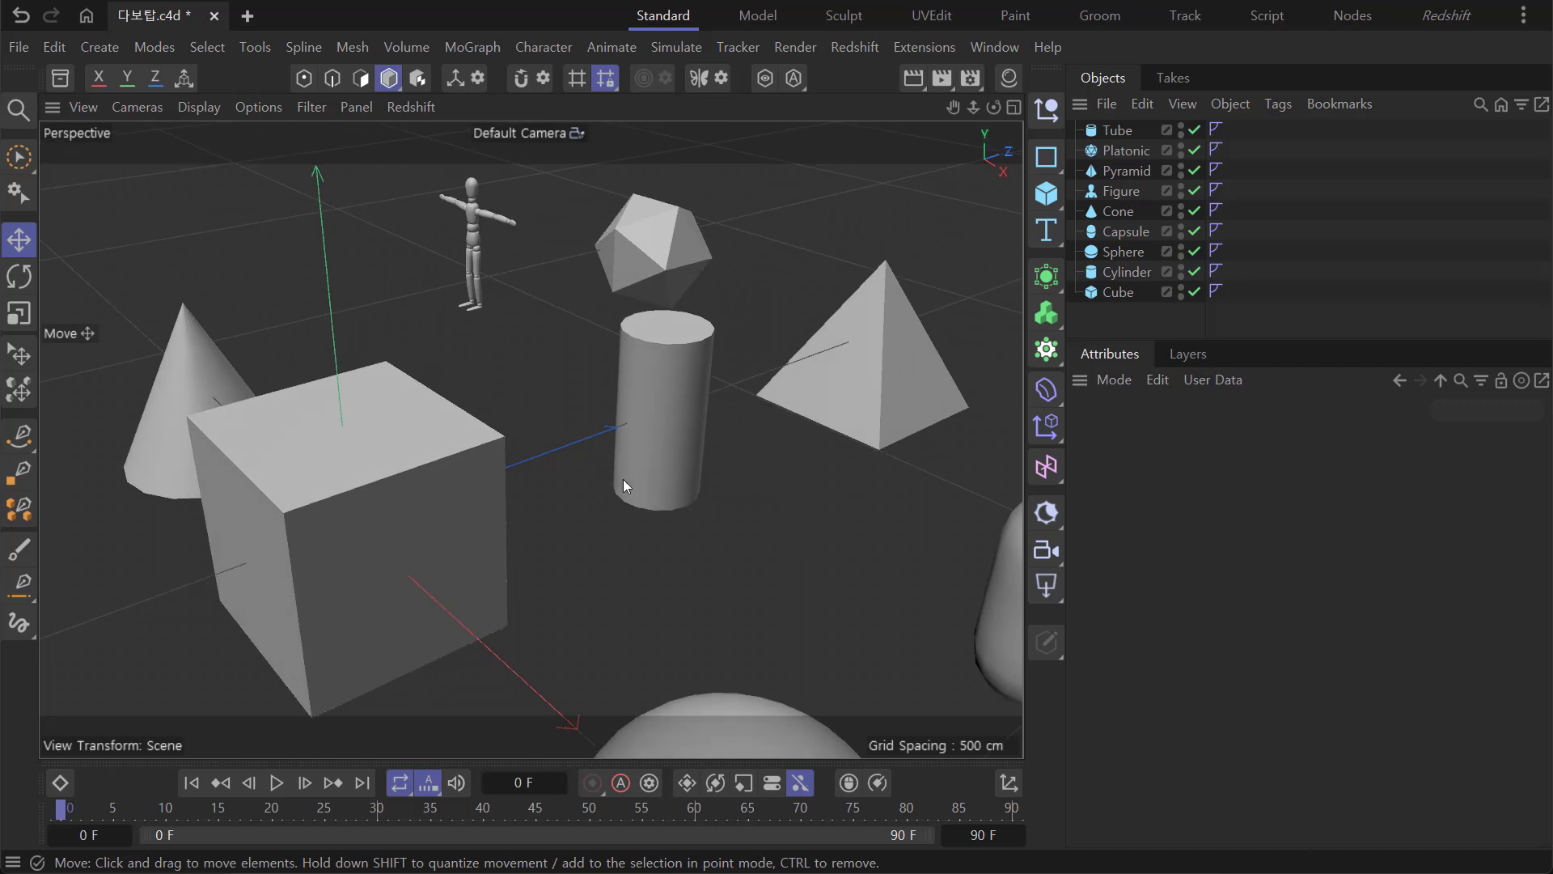
left_click(649, 246)
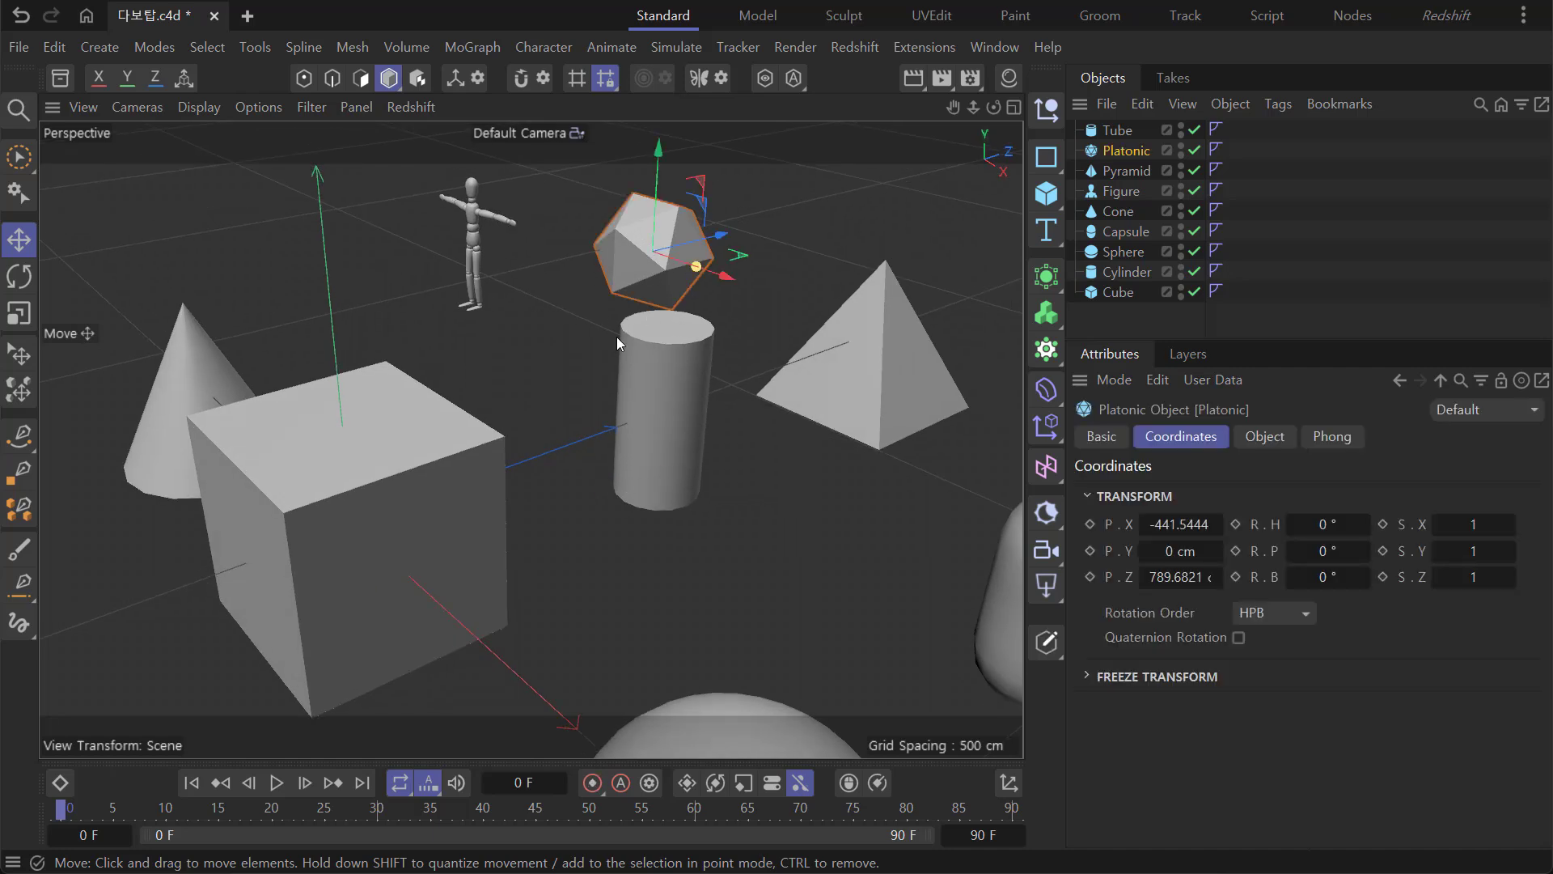
left_click(698, 371)
left_click(875, 373)
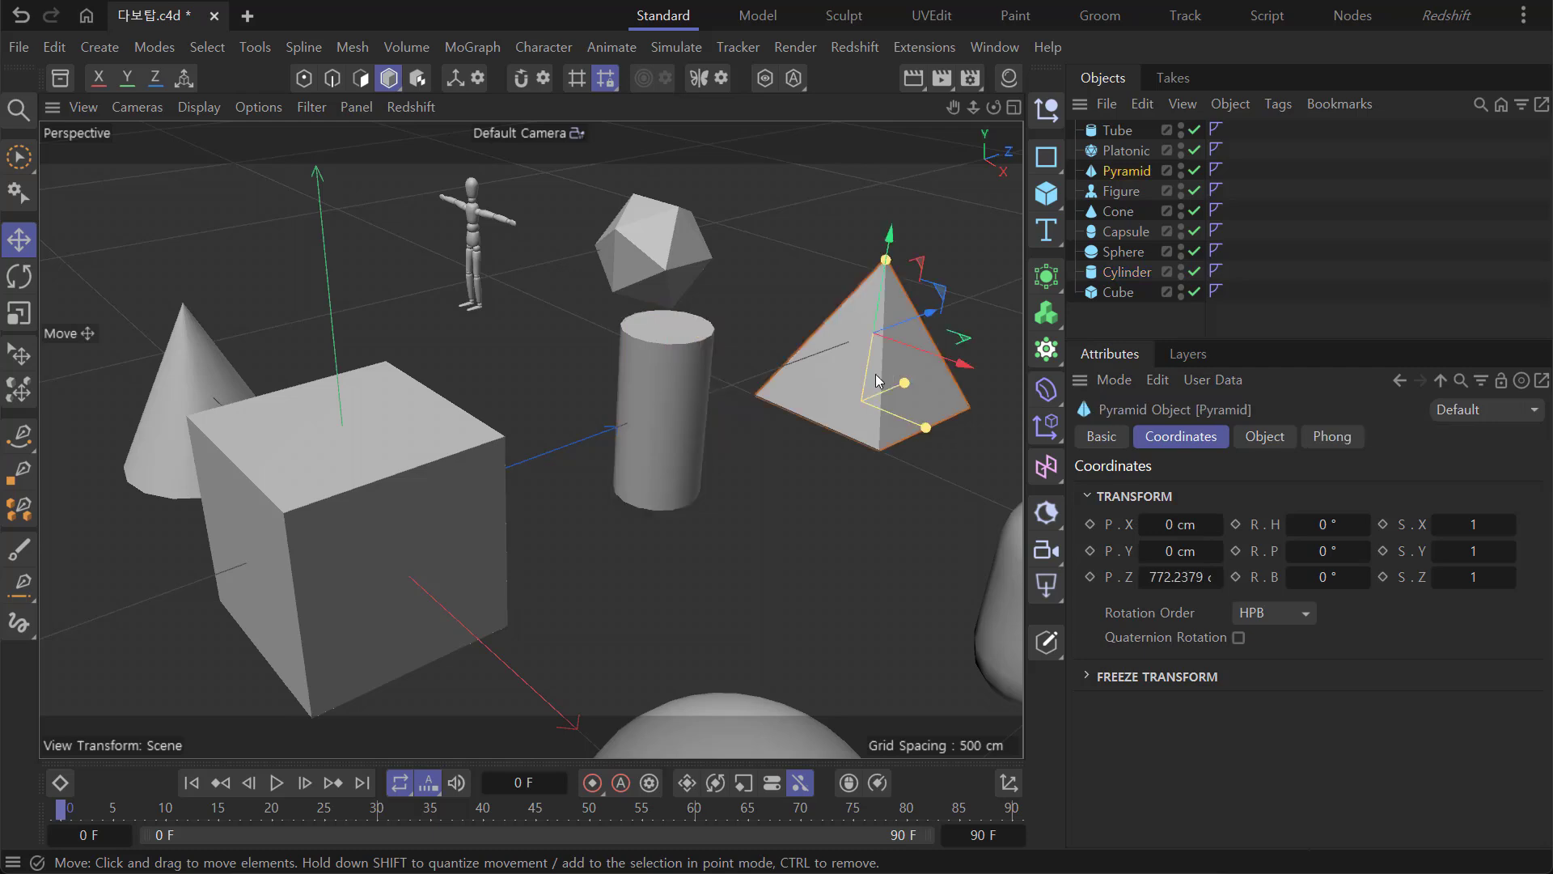
left_click(443, 508)
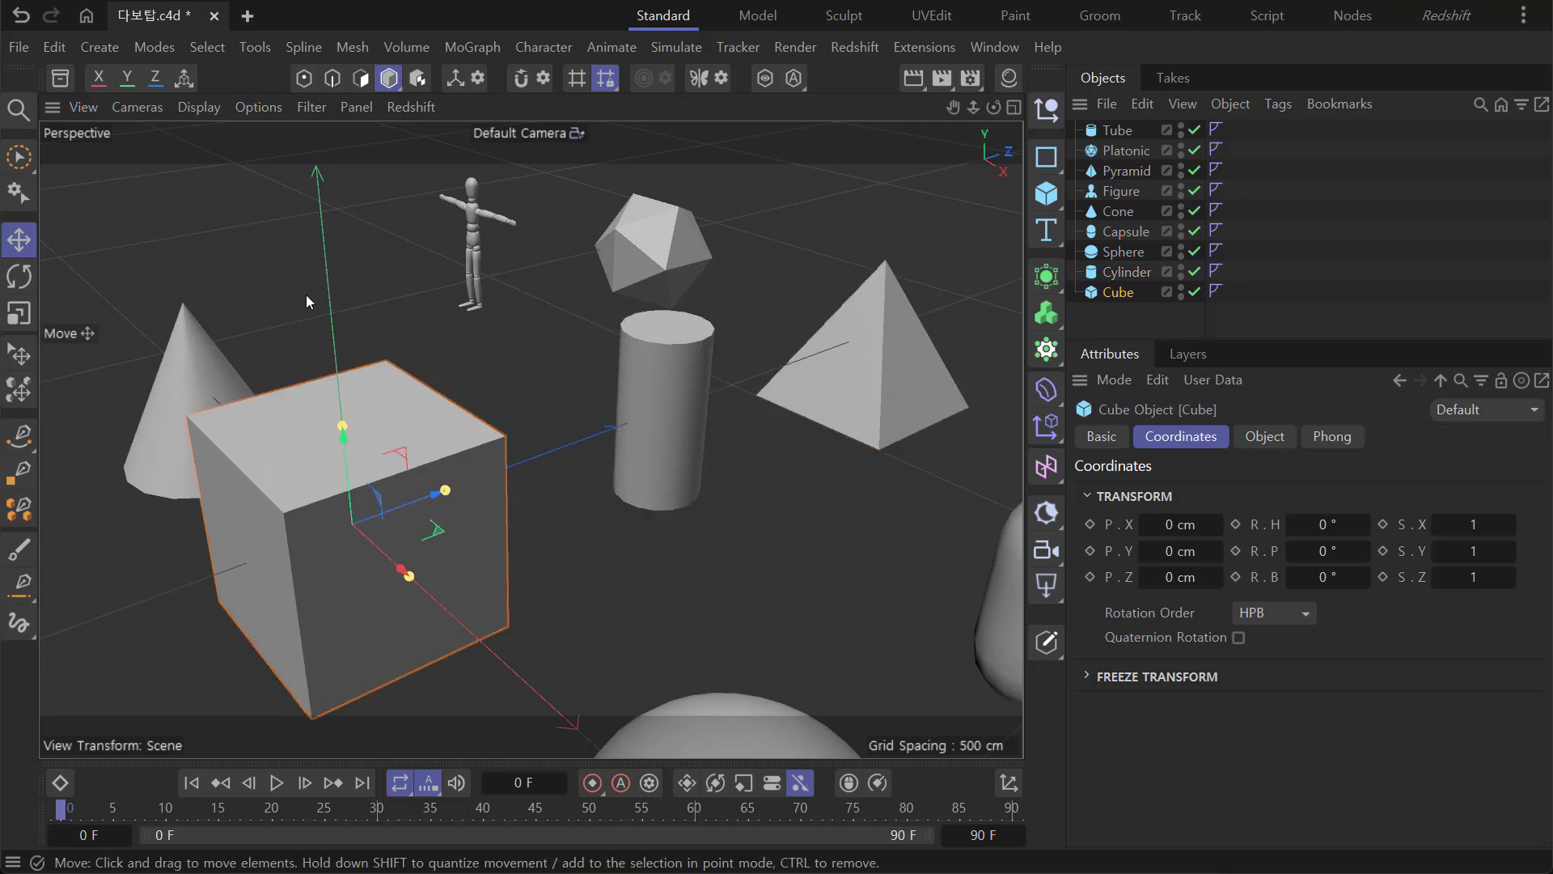
Use Brush Selection to paint over the cone, cube, figure, platonic, cylinder and pyramid so that all six are selected.
left_click(17, 158)
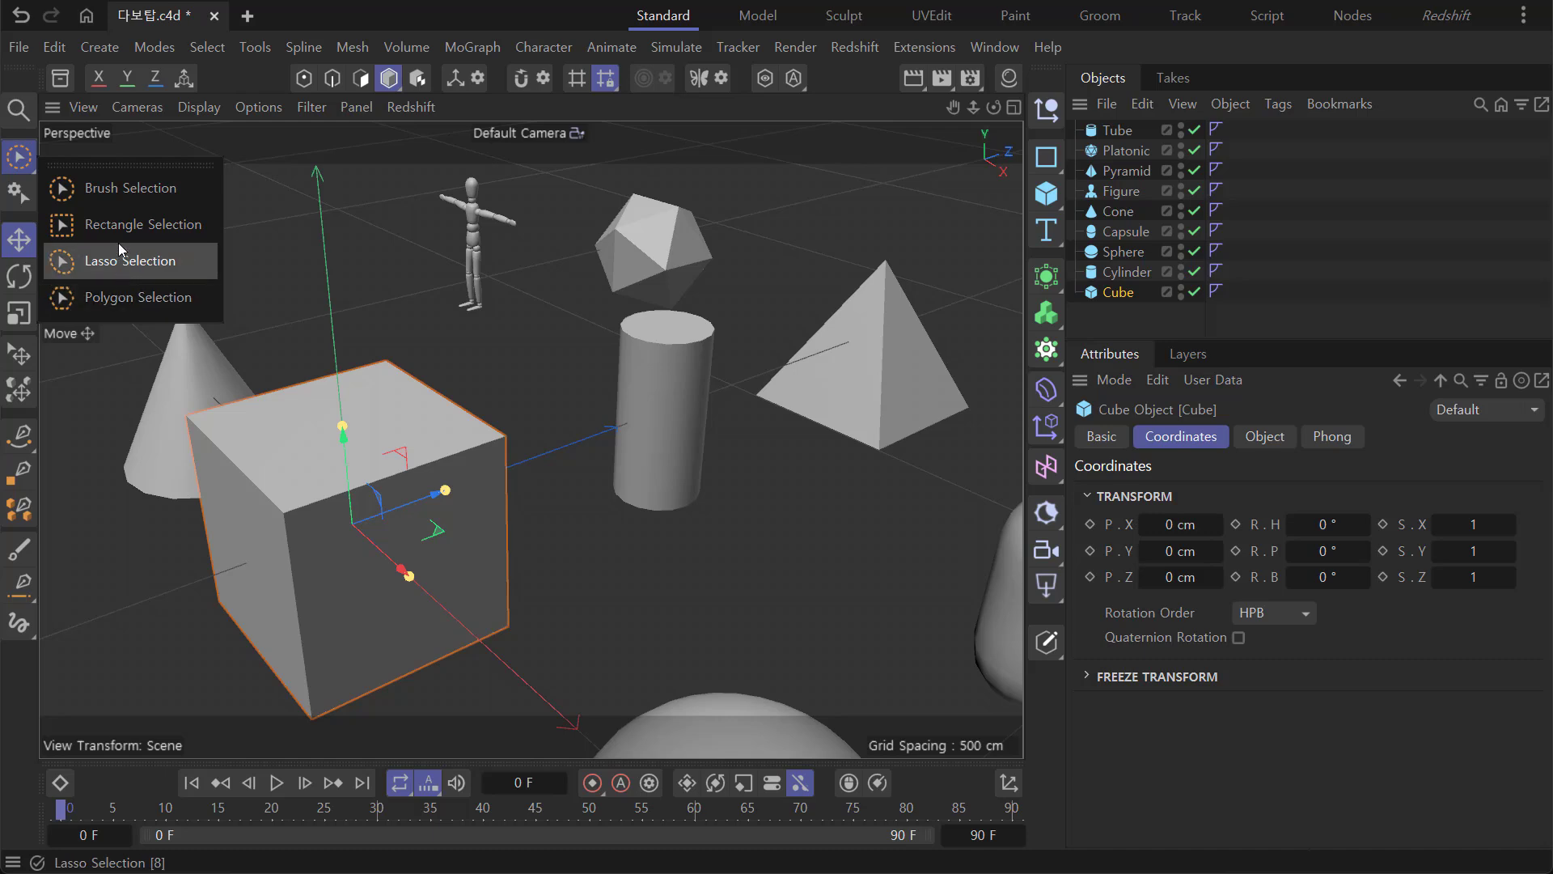
left_click(139, 192)
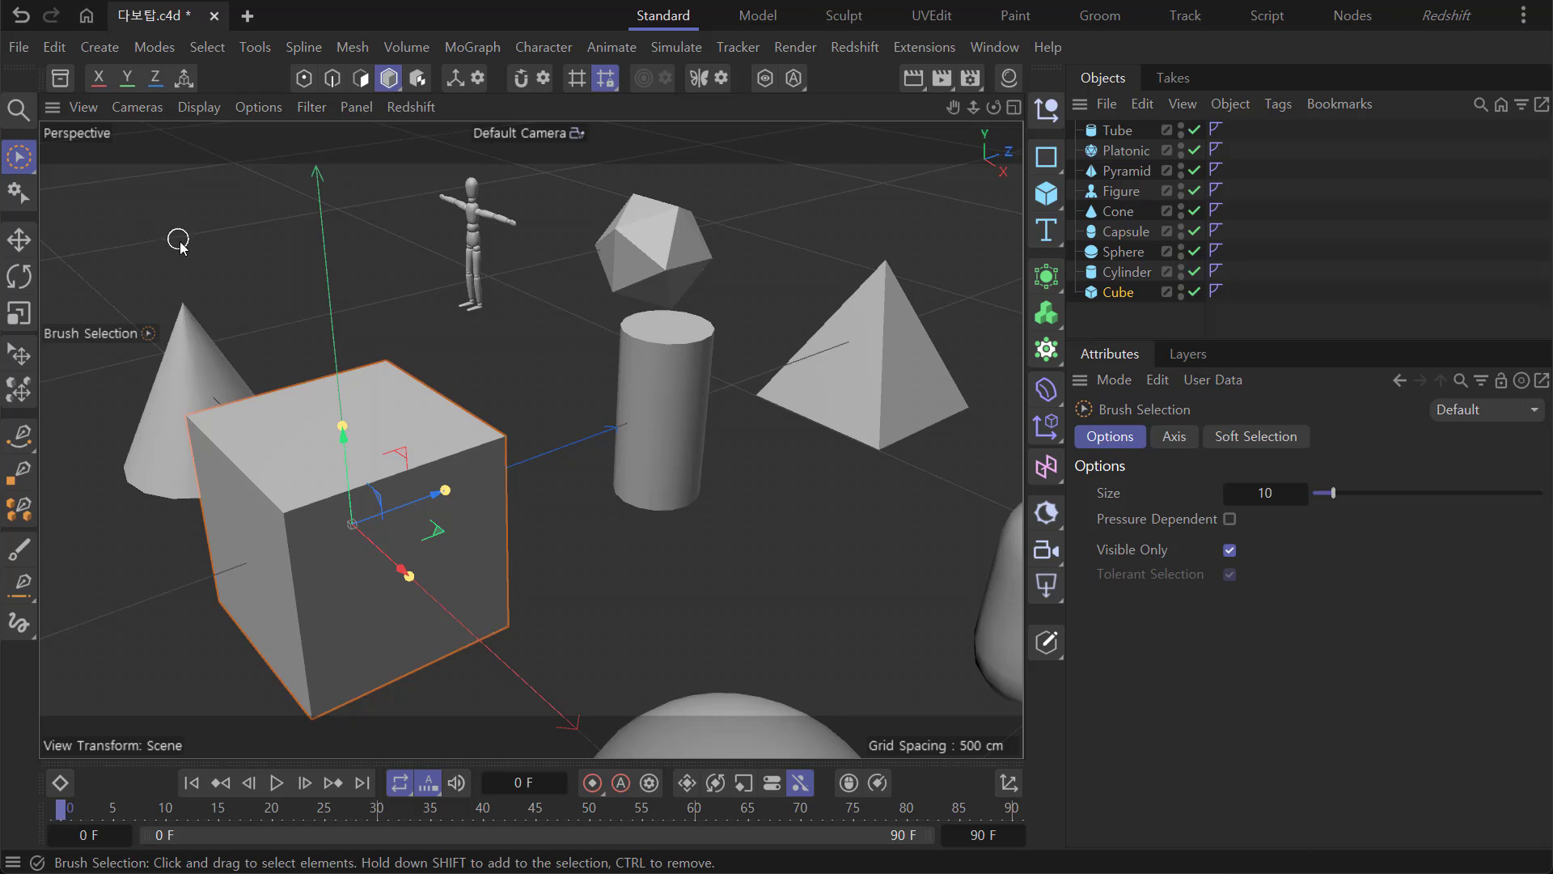
key("0")
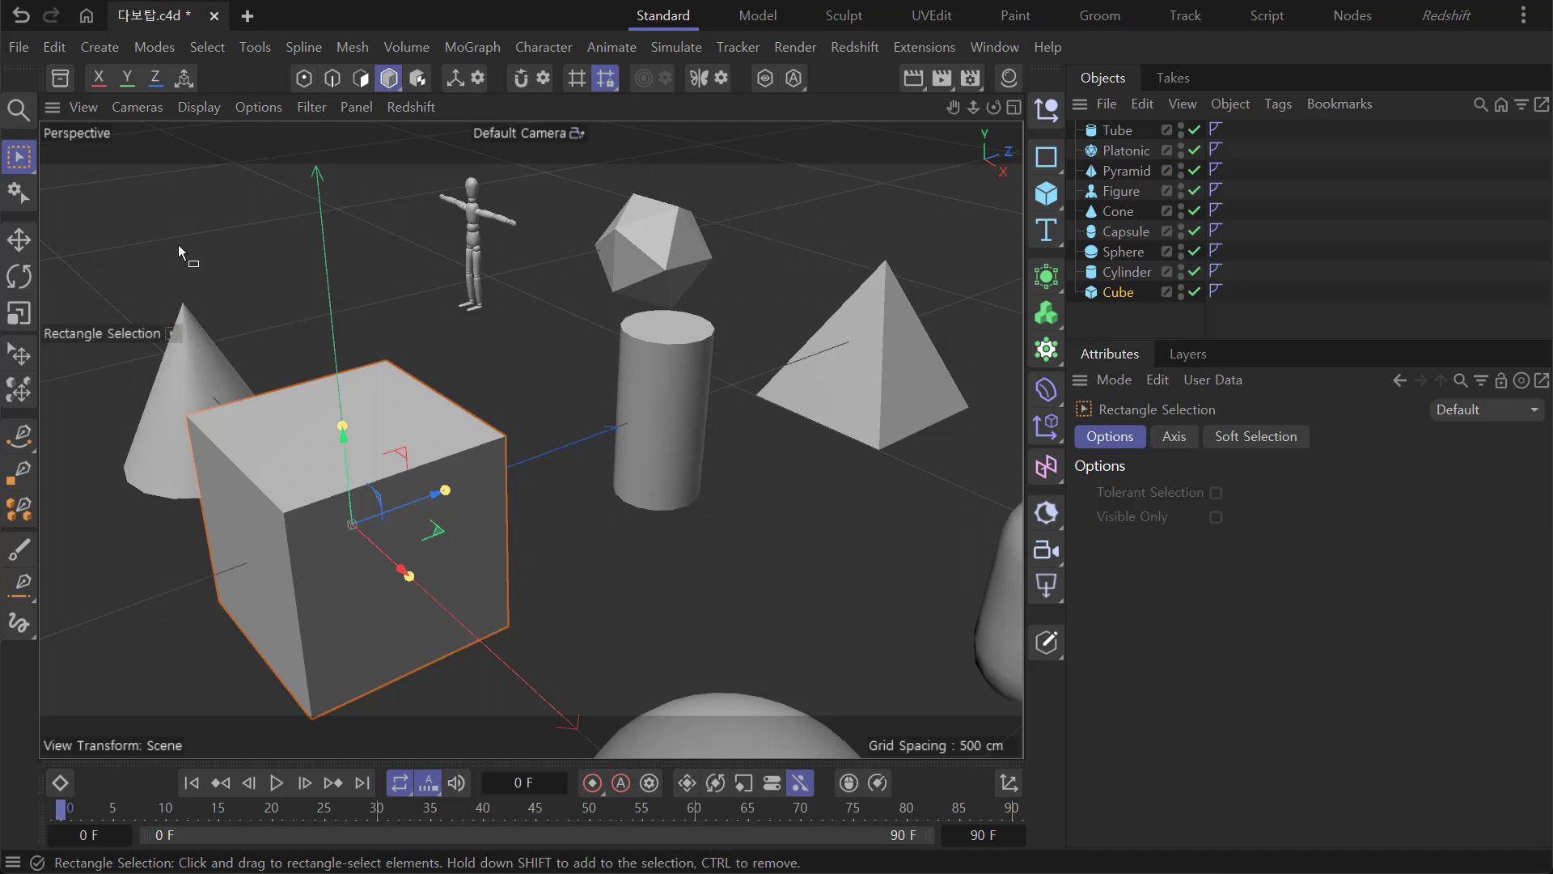
key("9")
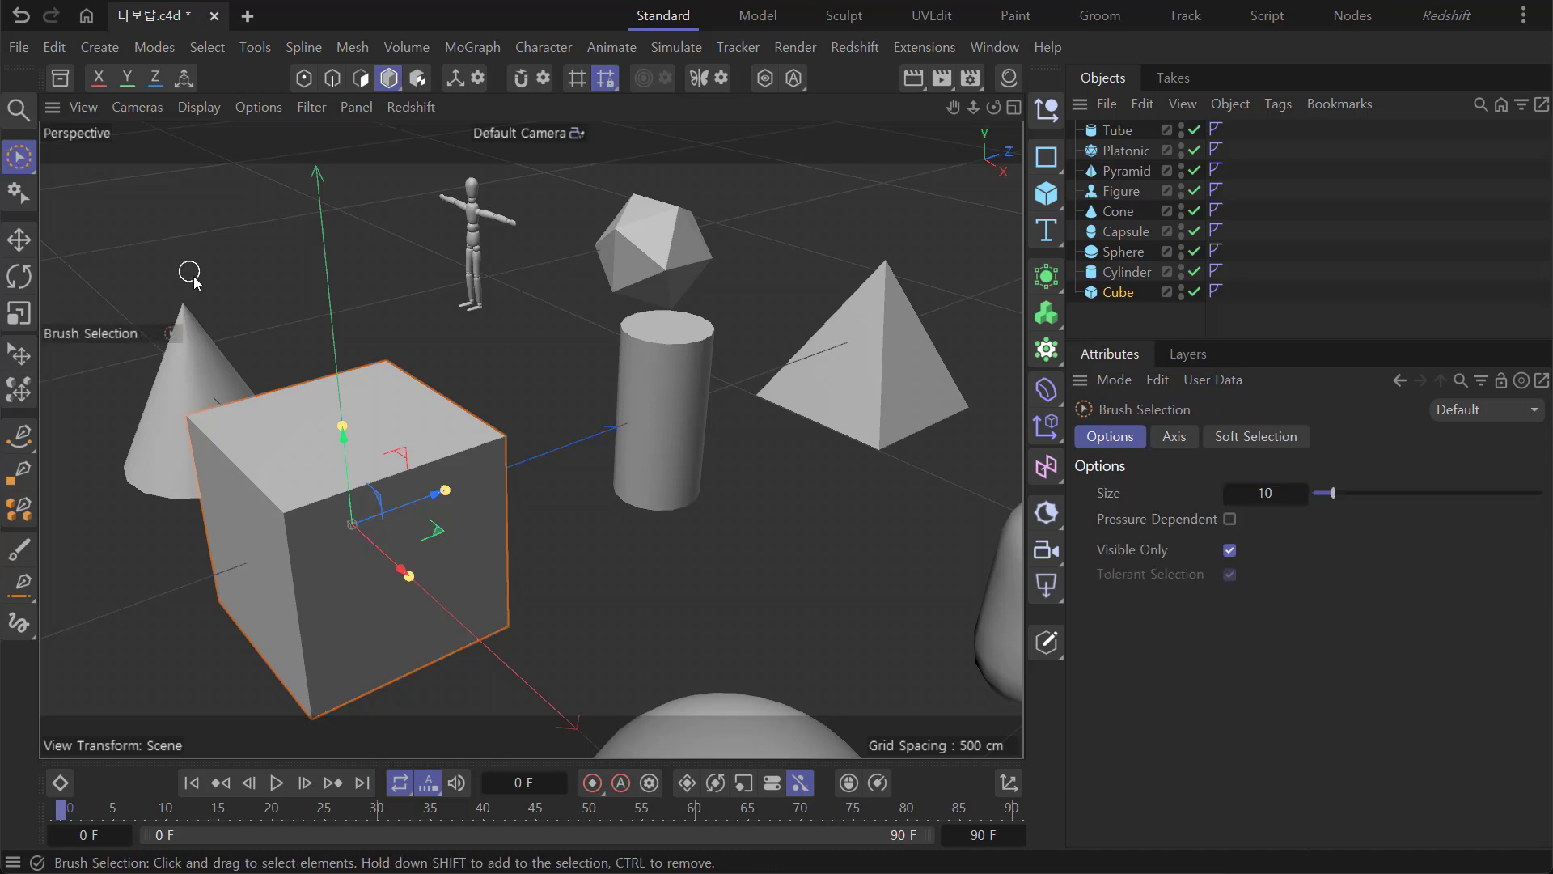
left_click(194, 372)
mouse_move(198, 378)
left_mouse_down()
mouse_move(546, 240)
mouse_move(712, 380)
mouse_move(972, 392)
mouse_move(458, 447)
mouse_move(418, 319)
mouse_move(493, 239)
left_mouse_up()
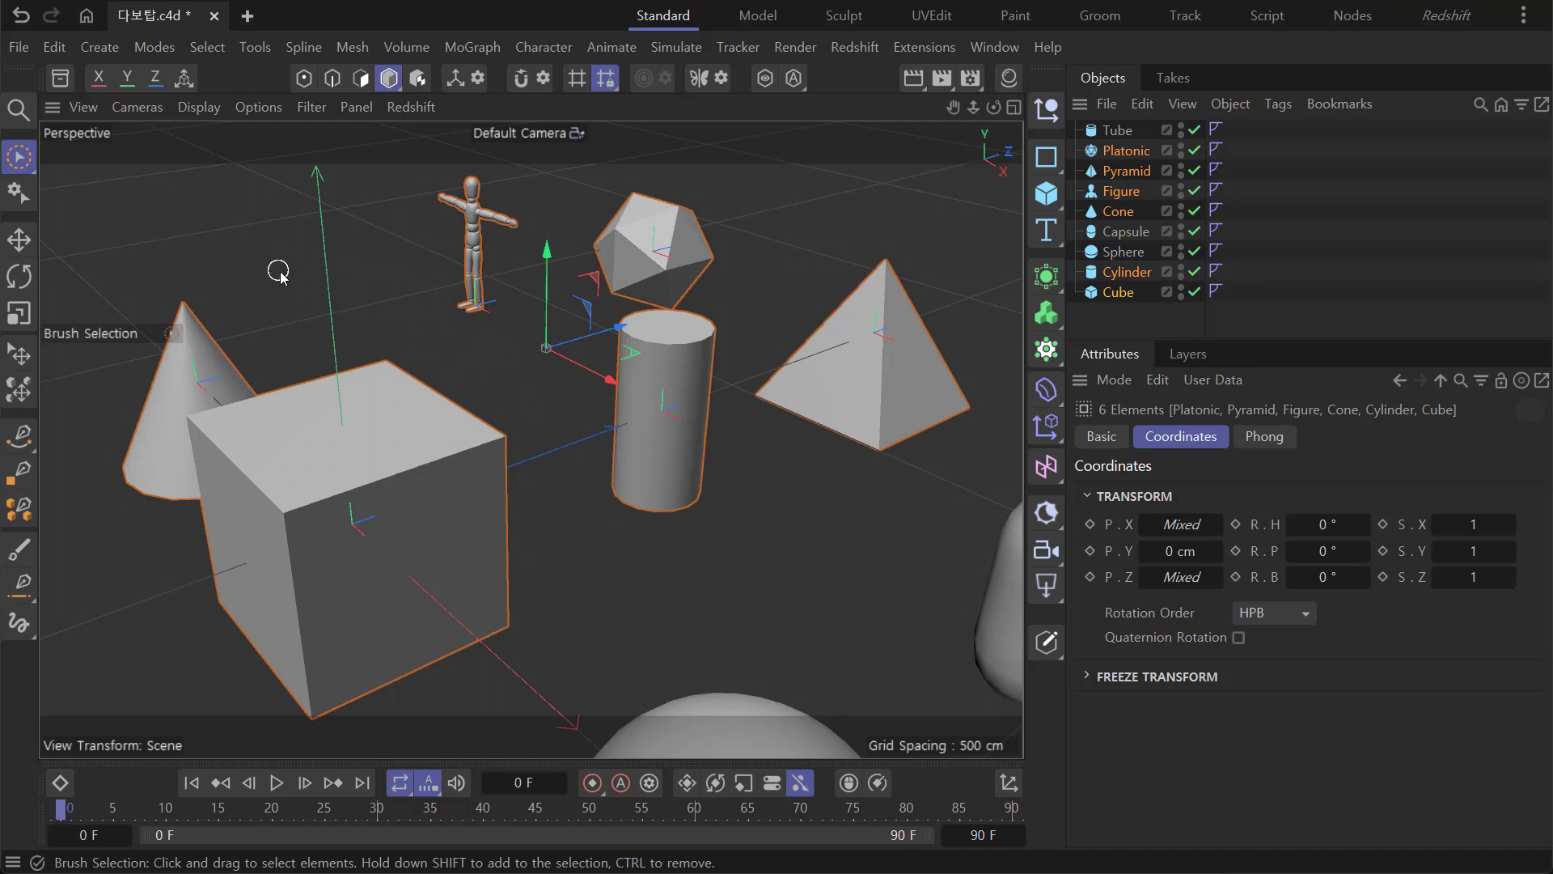
mouse_move(278, 270)
middle_mouse_down()
mouse_move(410, 275)
mouse_move(316, 284)
mouse_move(375, 284)
mouse_move(329, 284)
mouse_move(351, 280)
middle_mouse_up()
Switch to Rectangle Selection and box-select the pyramid alone, followed by the platonic, figure and cube as a group.
key("0")
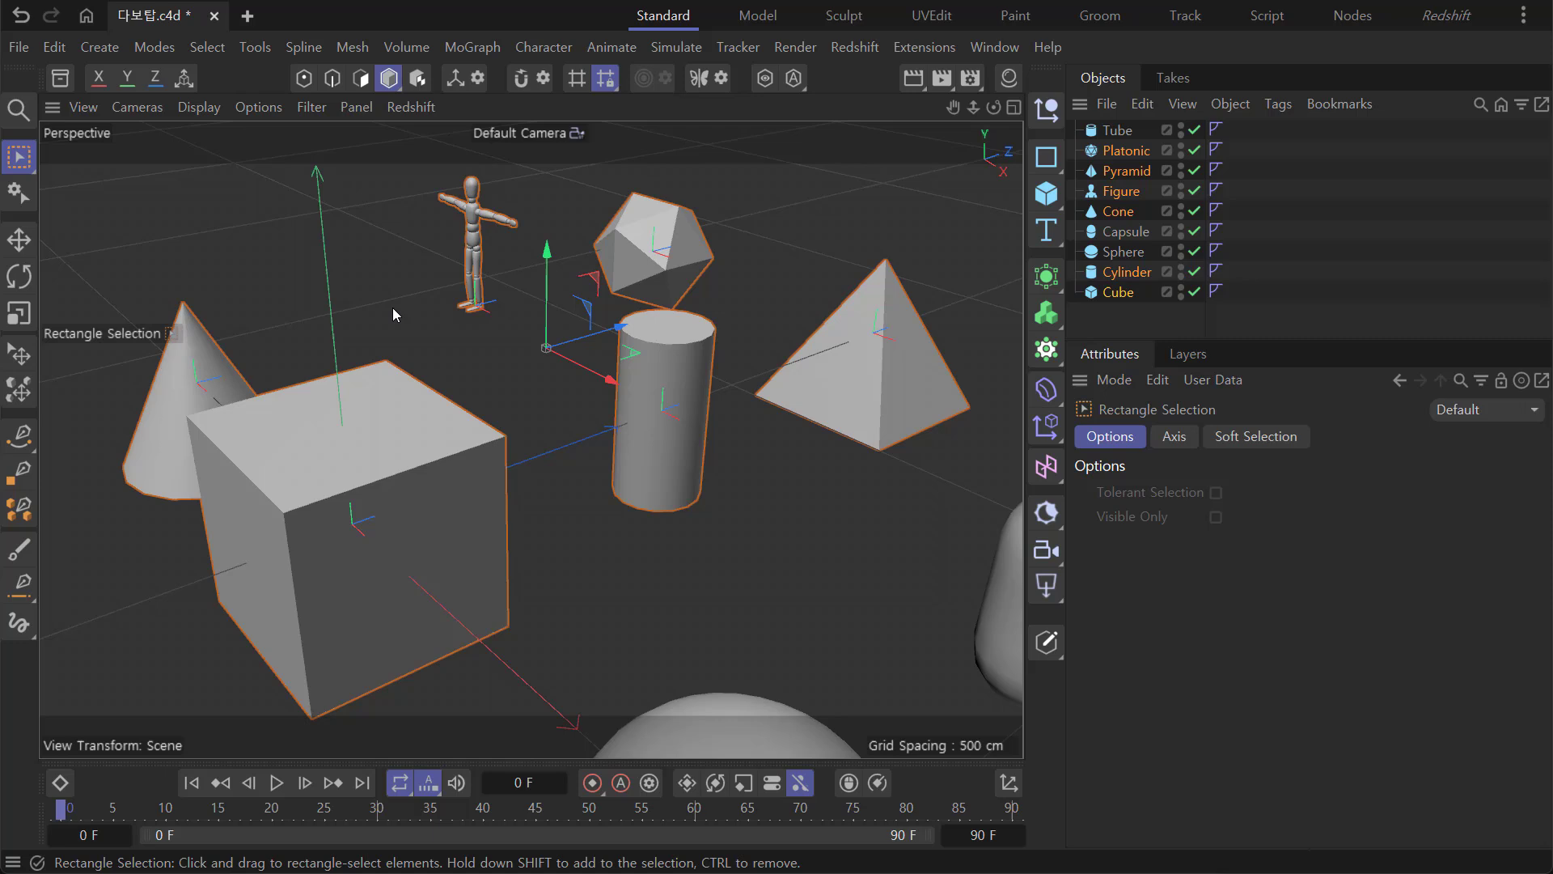
left_click(24, 166)
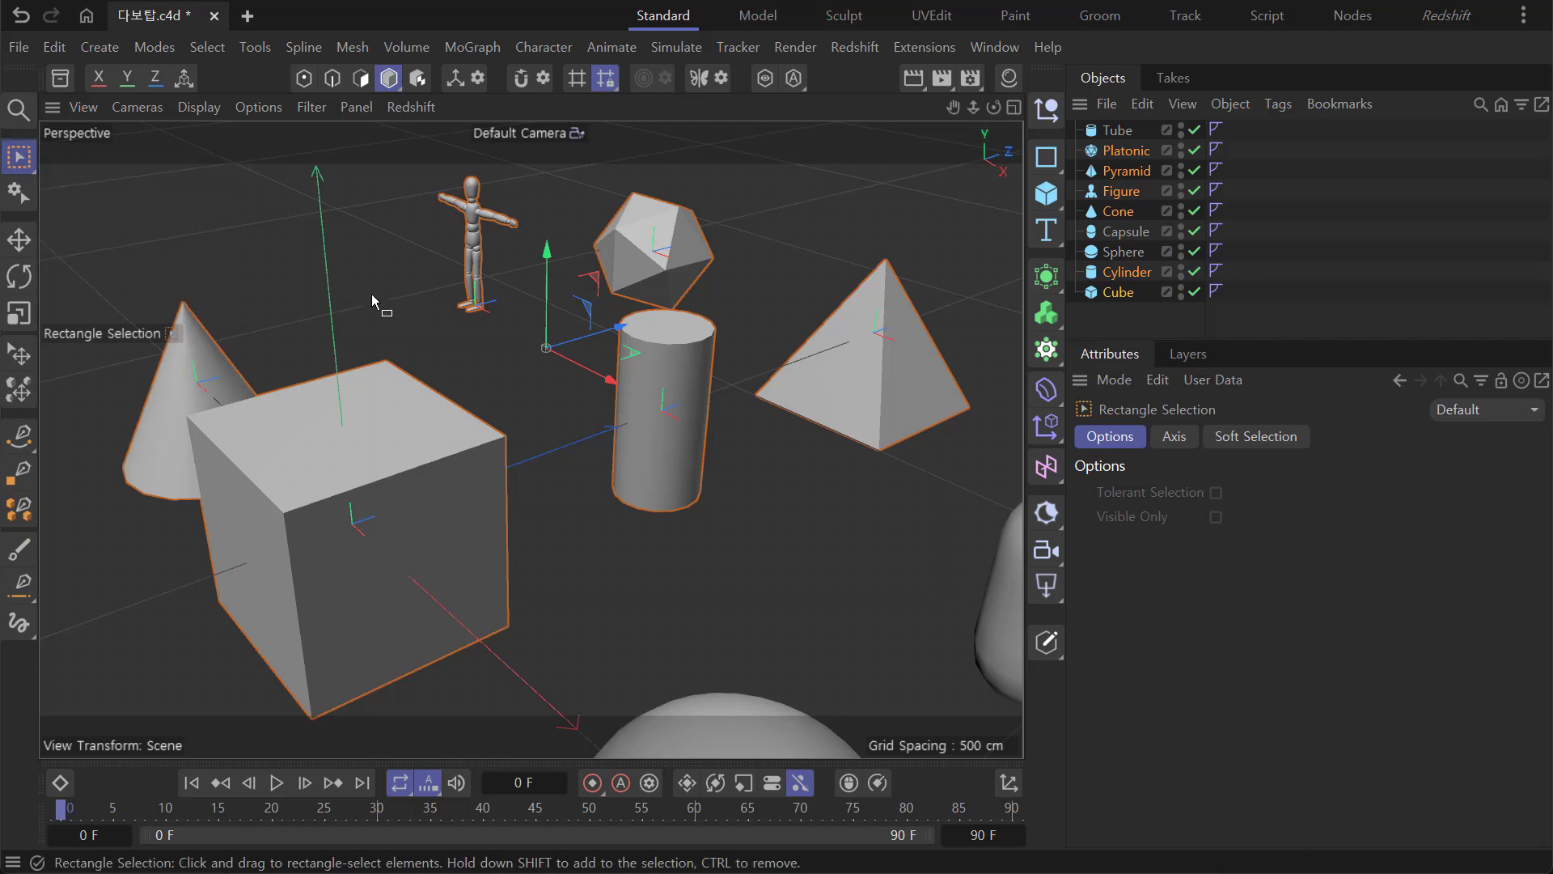
left_click_drag(276, 206, 709, 529)
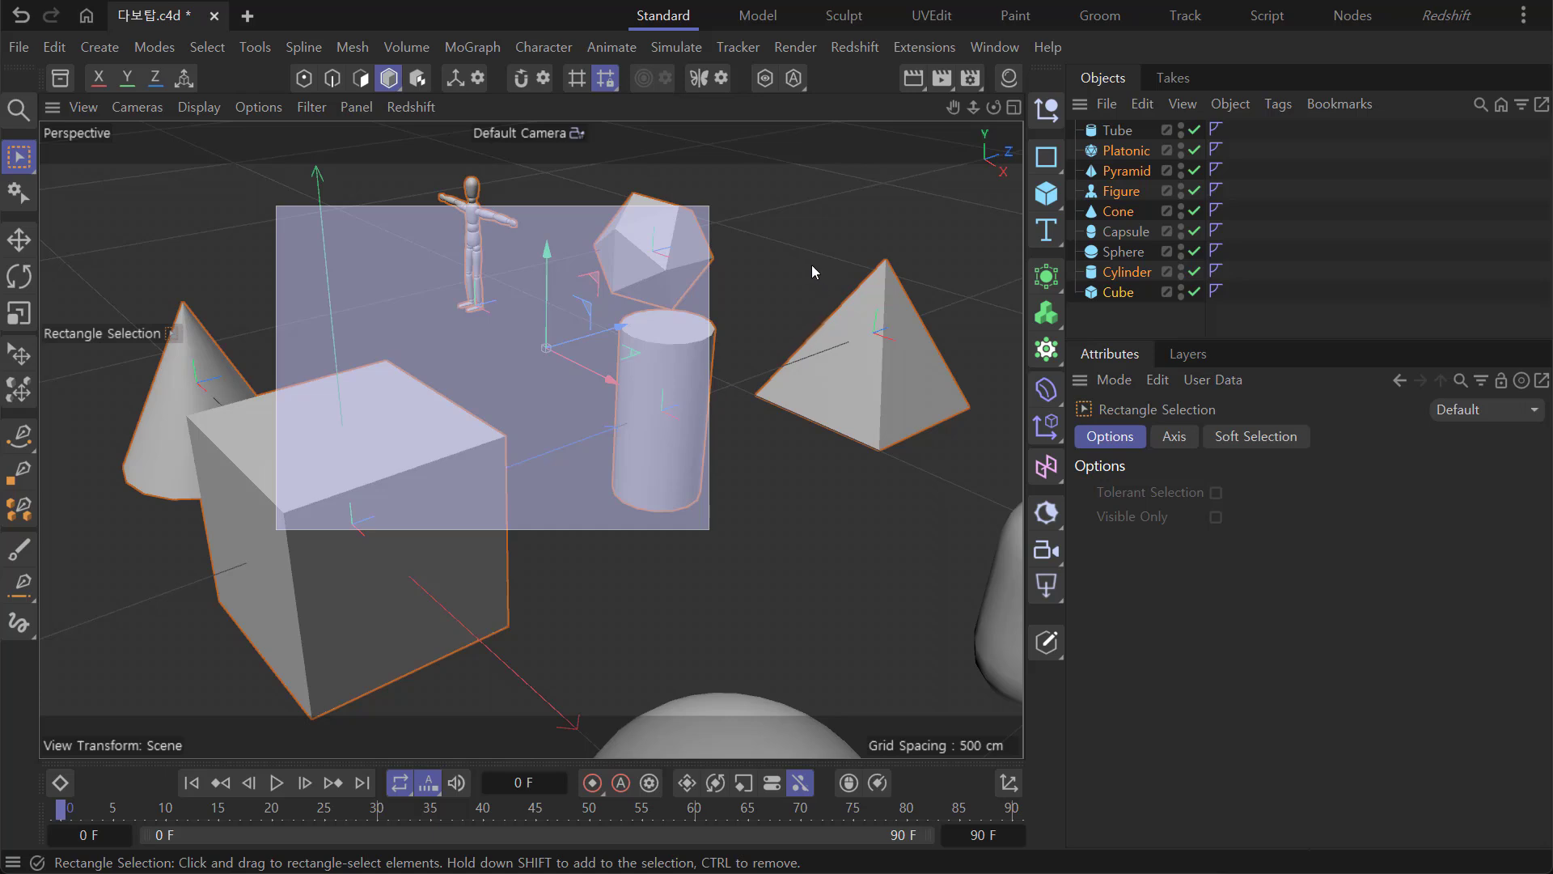
left_click_drag(764, 226, 901, 490)
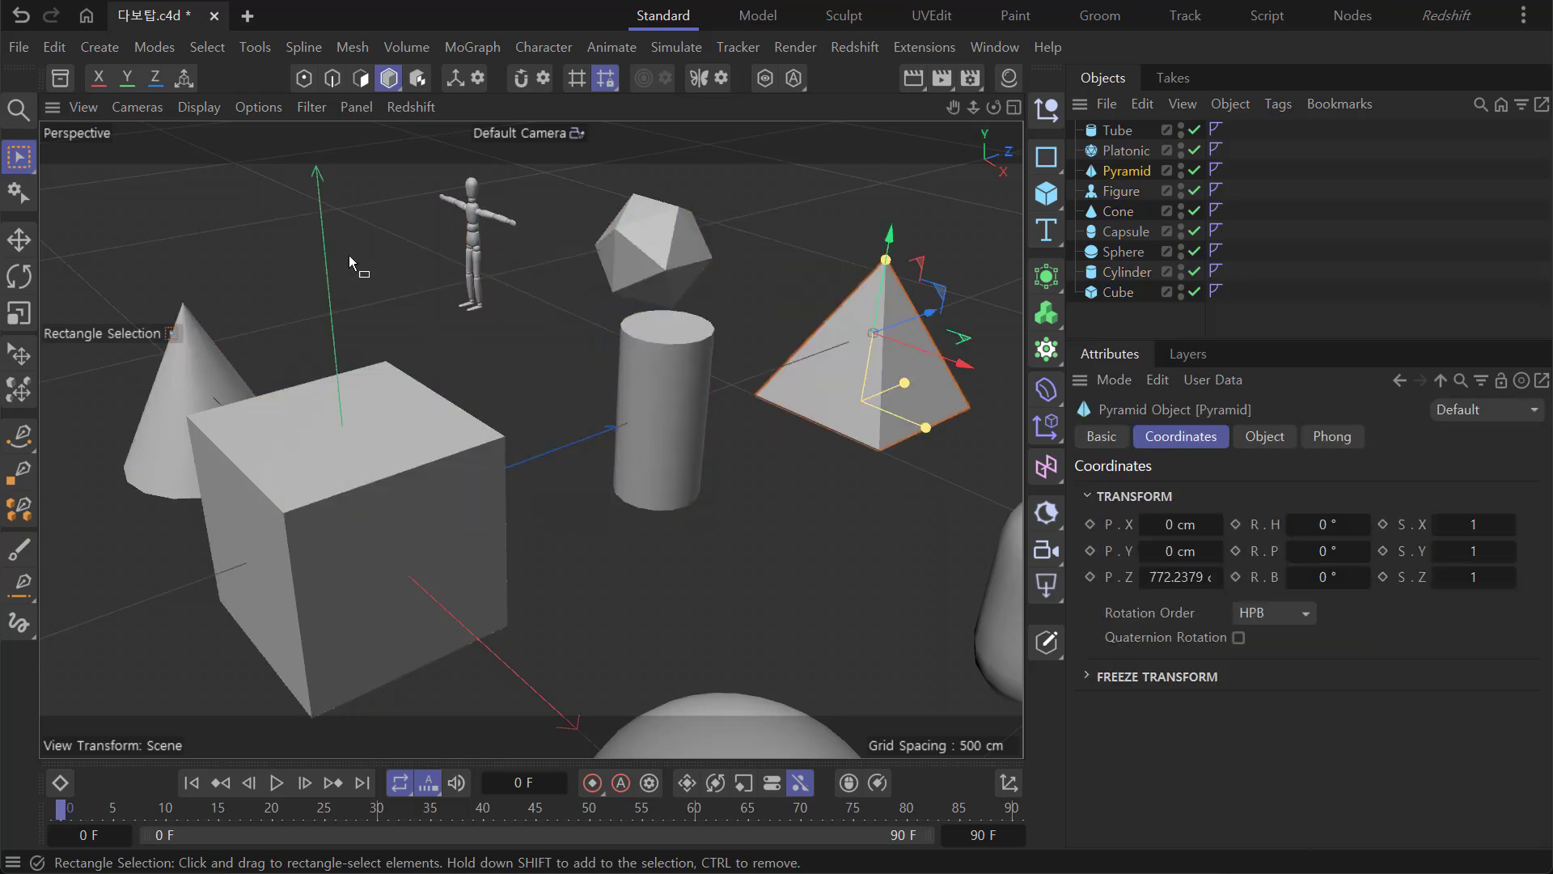
left_click_drag(340, 154, 609, 453)
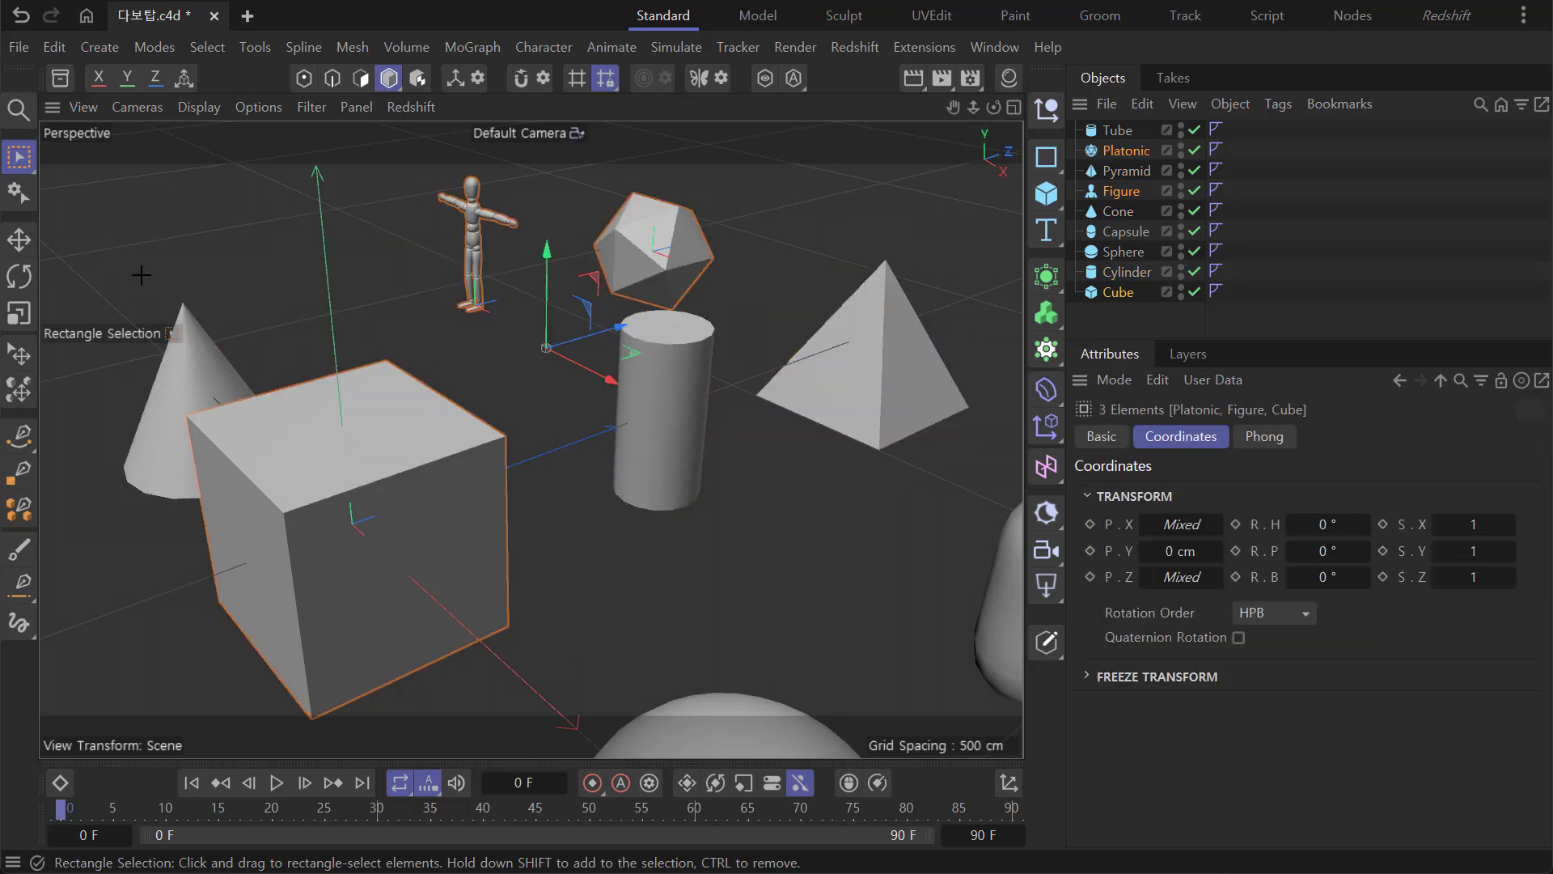
Box-select the cone and add the cube, figure, platonic, pyramid and cylinder to the selection one by one.
left_click_drag(141, 275, 249, 364)
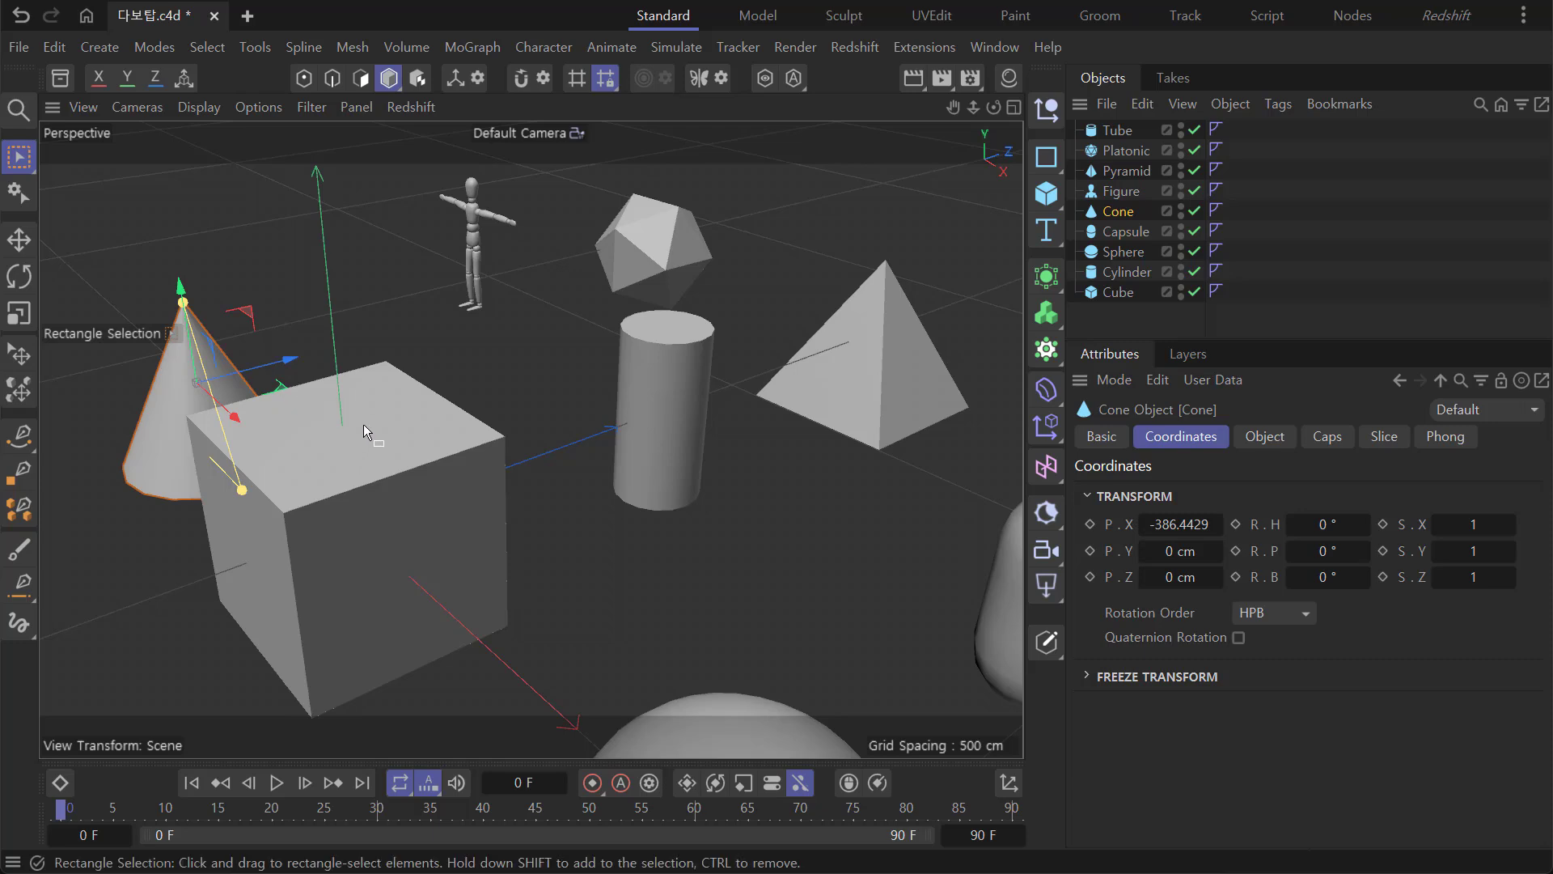
left_click_drag(355, 341, 412, 401, "shift")
left_click(471, 255, "shift")
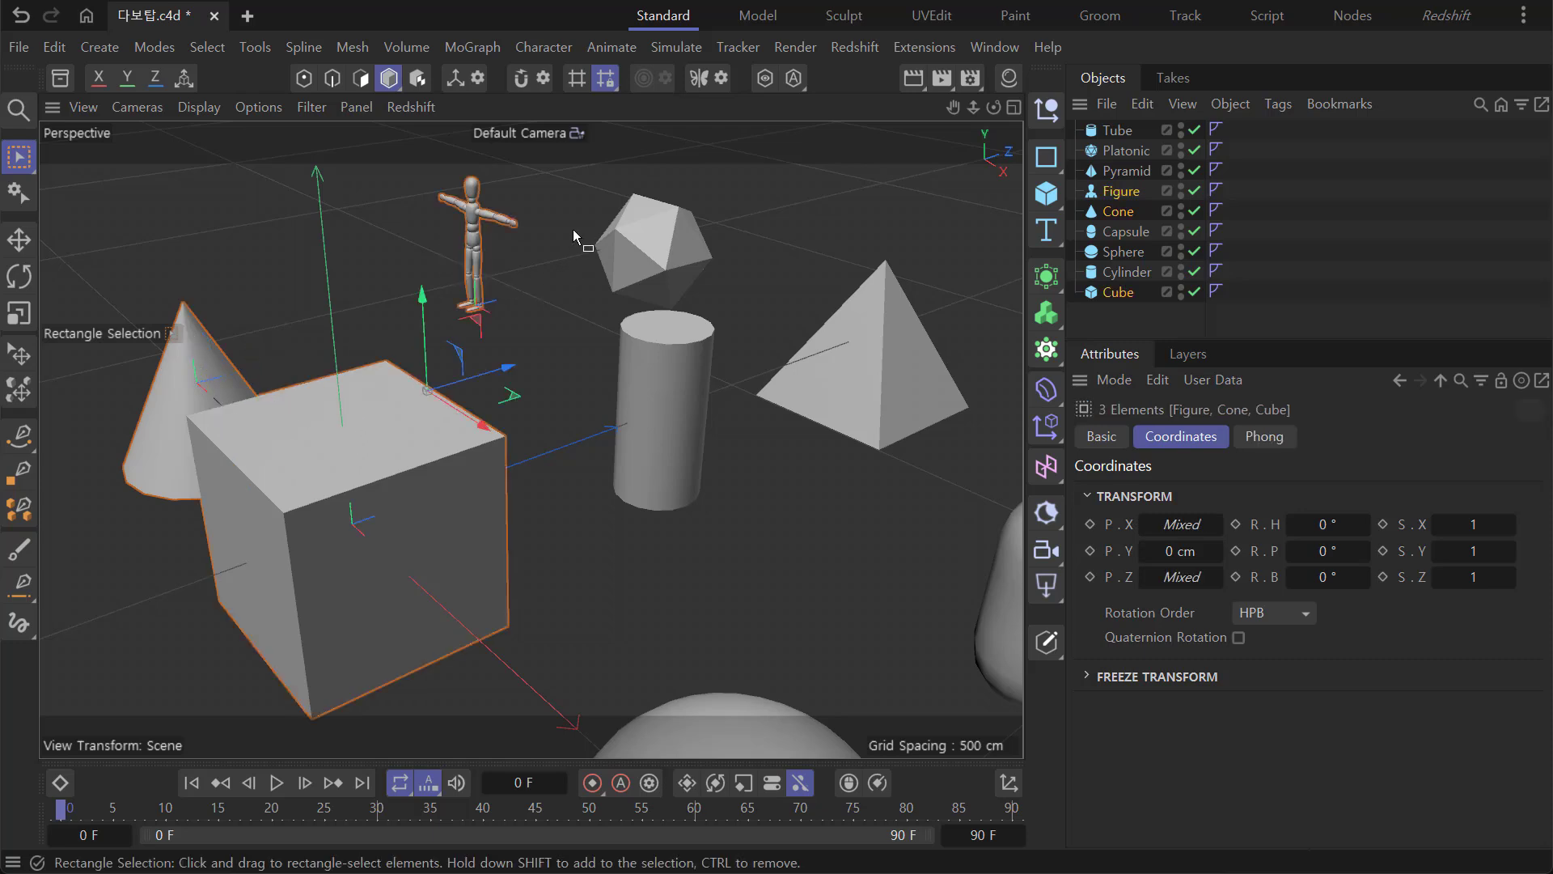
left_click_drag(573, 230, 639, 259, "shift")
left_click_drag(805, 305, 860, 357, "shift")
left_click_drag(690, 360, 748, 423, "shift")
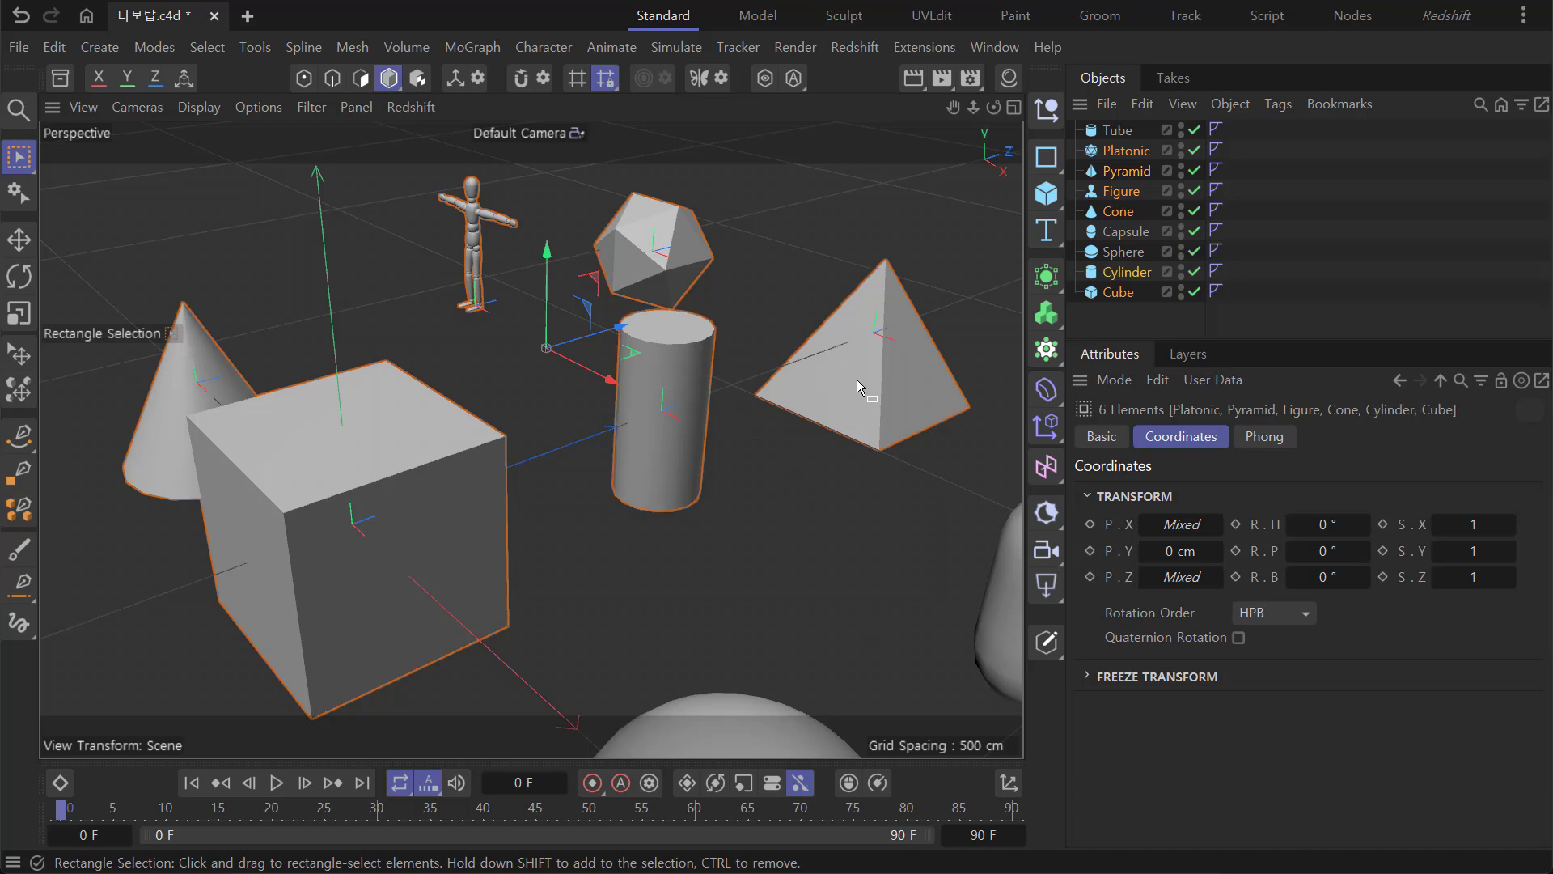
Remove the pyramid, platonic, cylinder, figure and cube from the selection one by one, and deselect the remaining cone.
left_click_drag(815, 263, 888, 349, "ctrl")
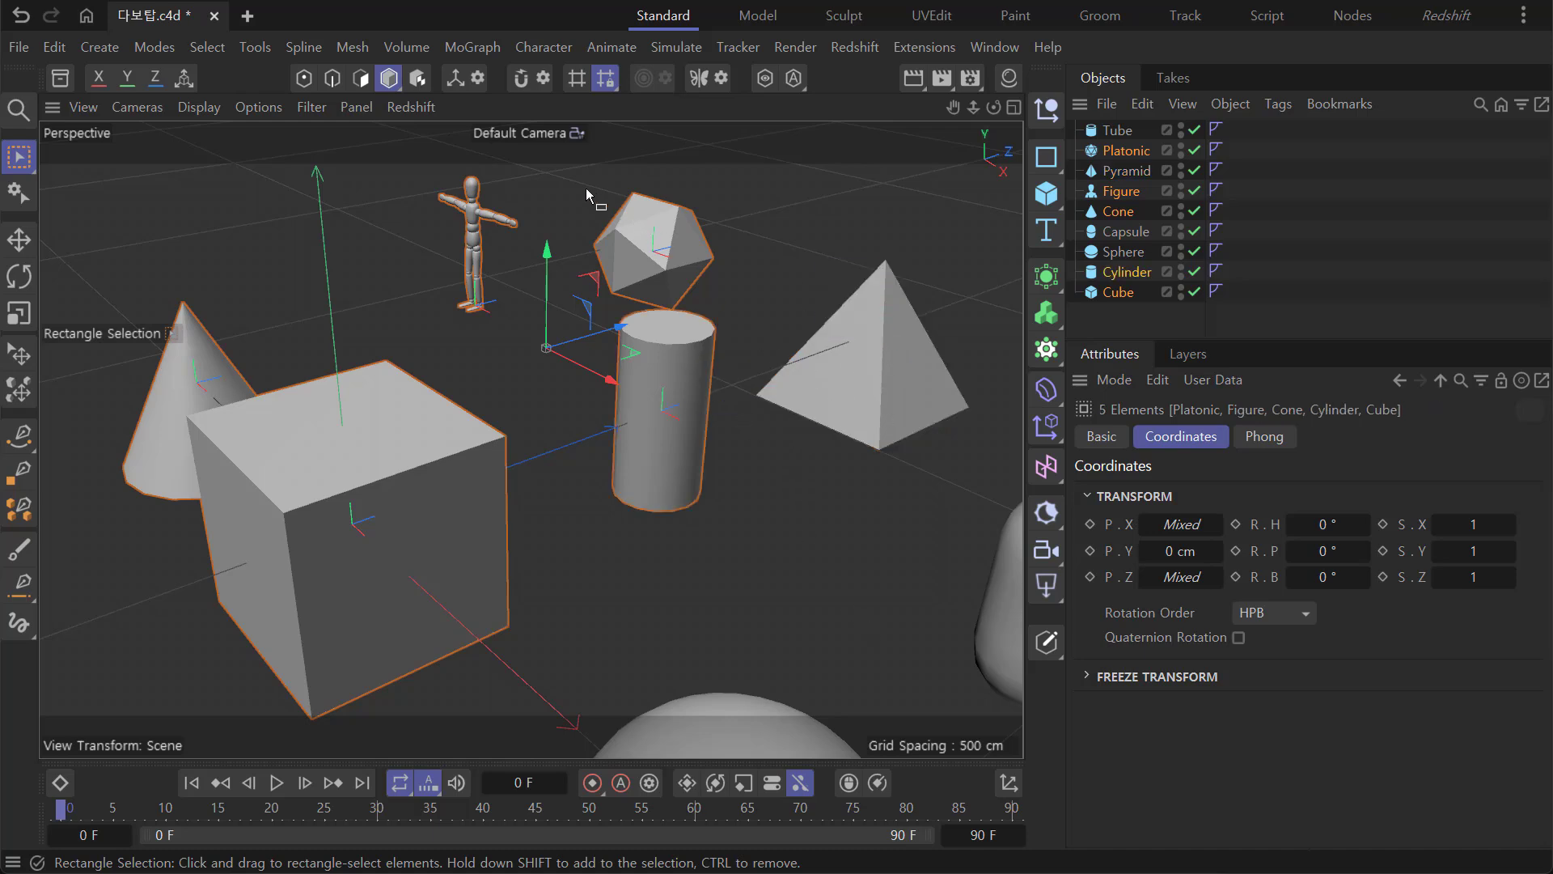
left_click_drag(585, 188, 681, 260, "ctrl")
left_click_drag(577, 353, 652, 419, "ctrl")
left_click_drag(435, 236, 488, 269, "ctrl")
left_click_drag(374, 331, 422, 396, "ctrl")
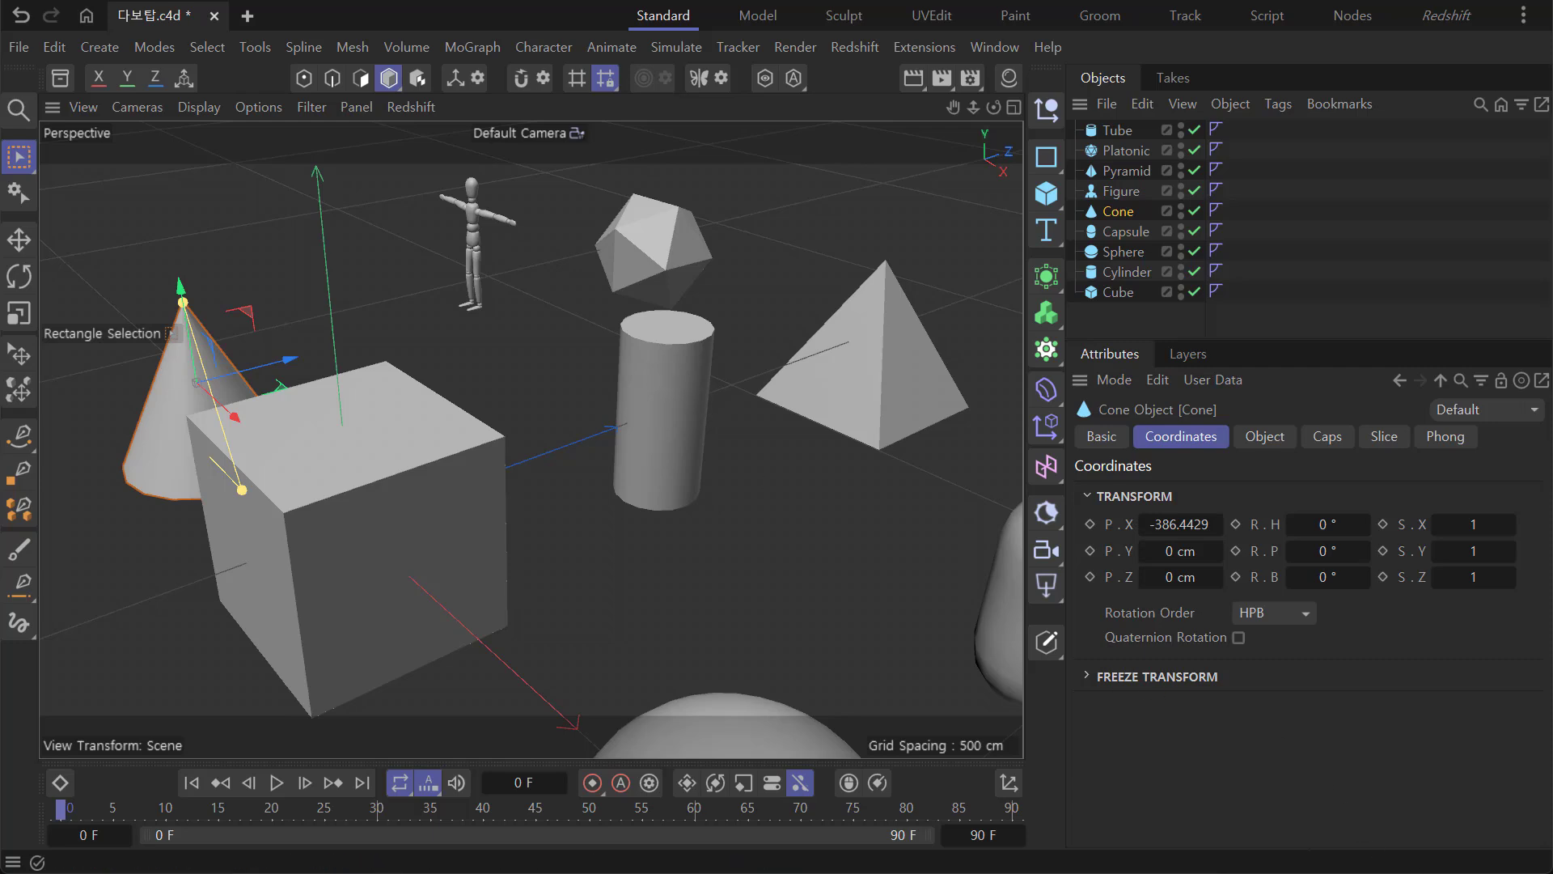
left_click(569, 315)
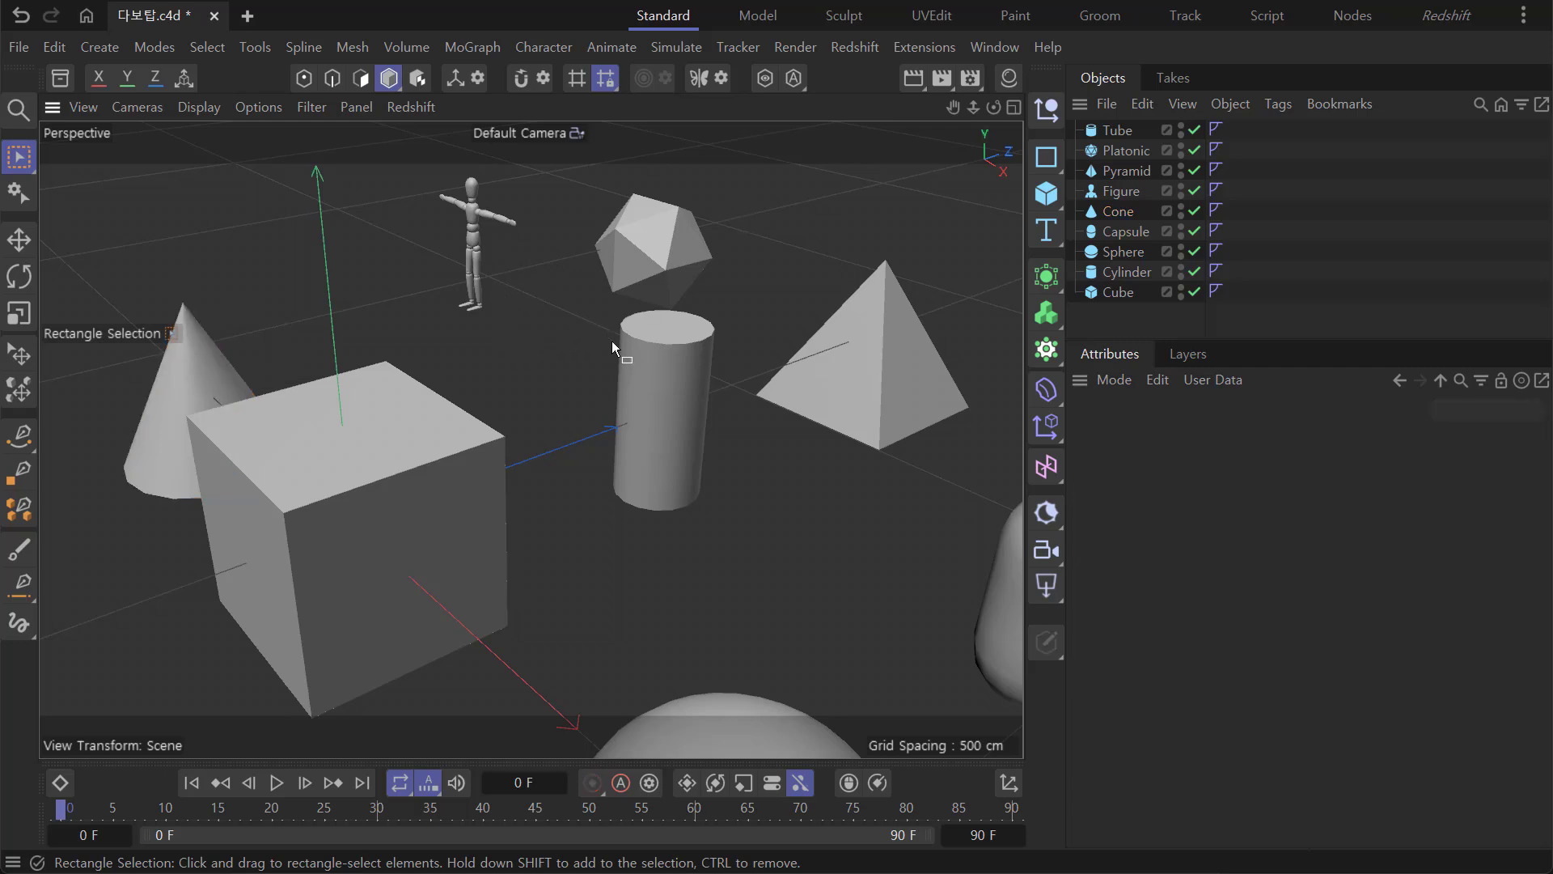
Select the figure, frame it in the perspective view, and return to framing all the geometry.
left_click(483, 243)
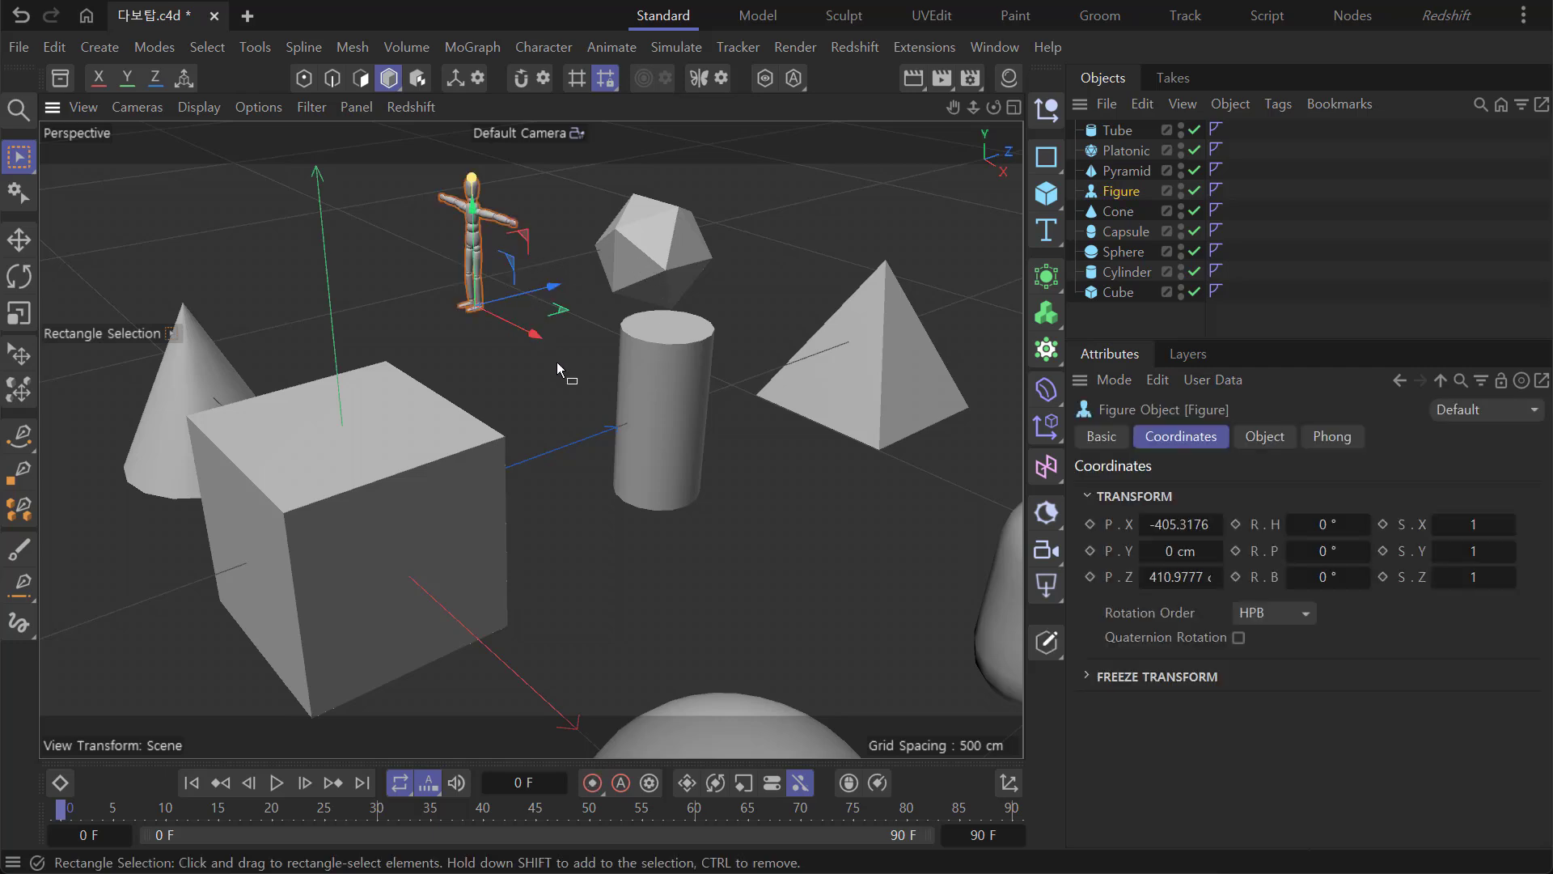
key("o")
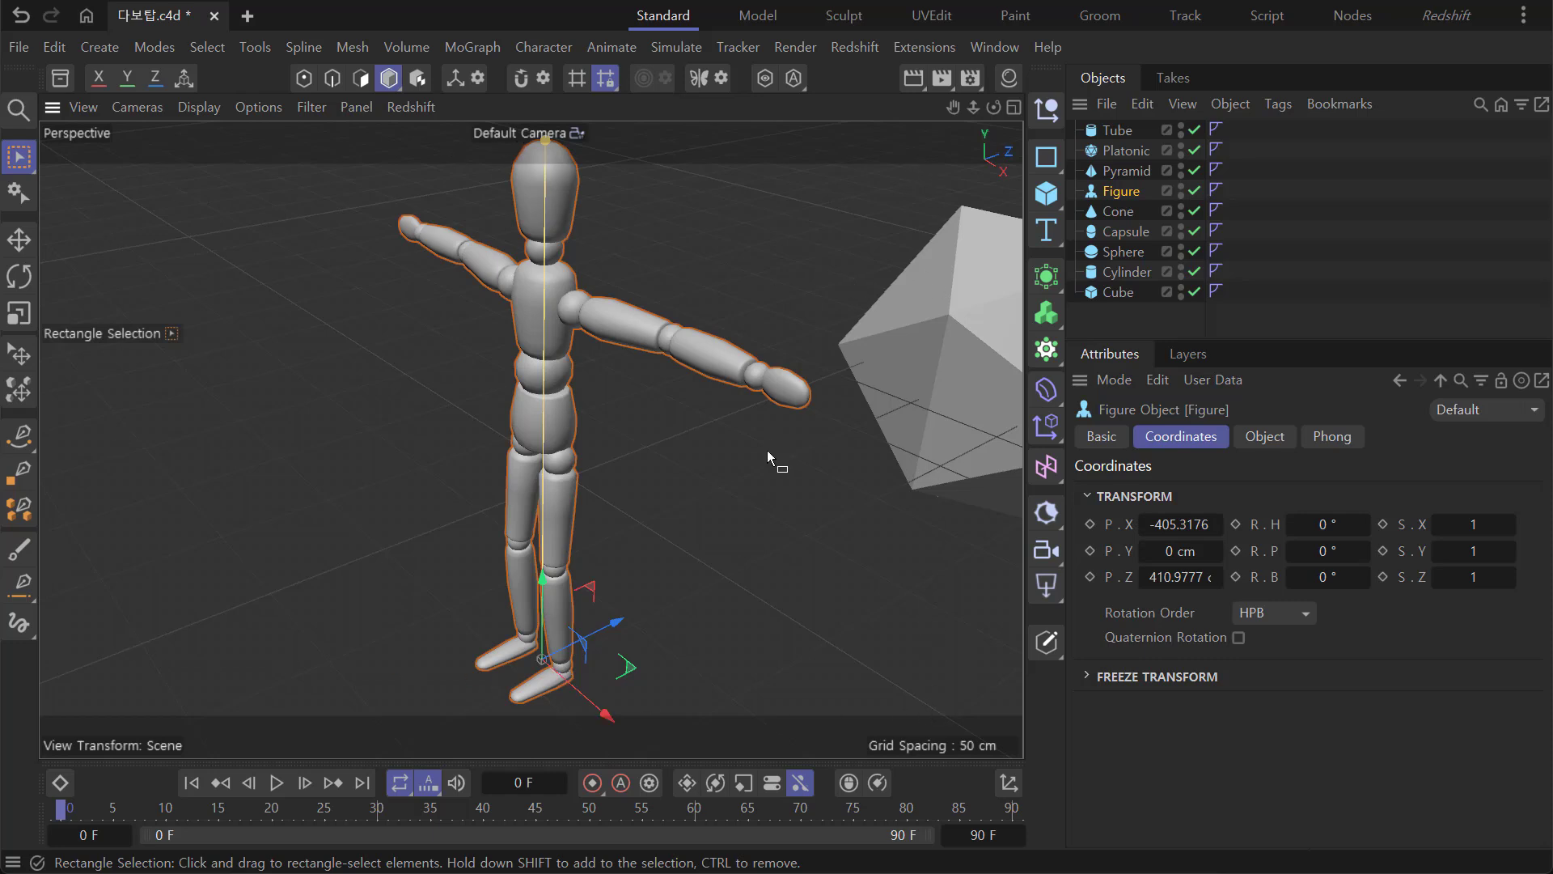
key("h")
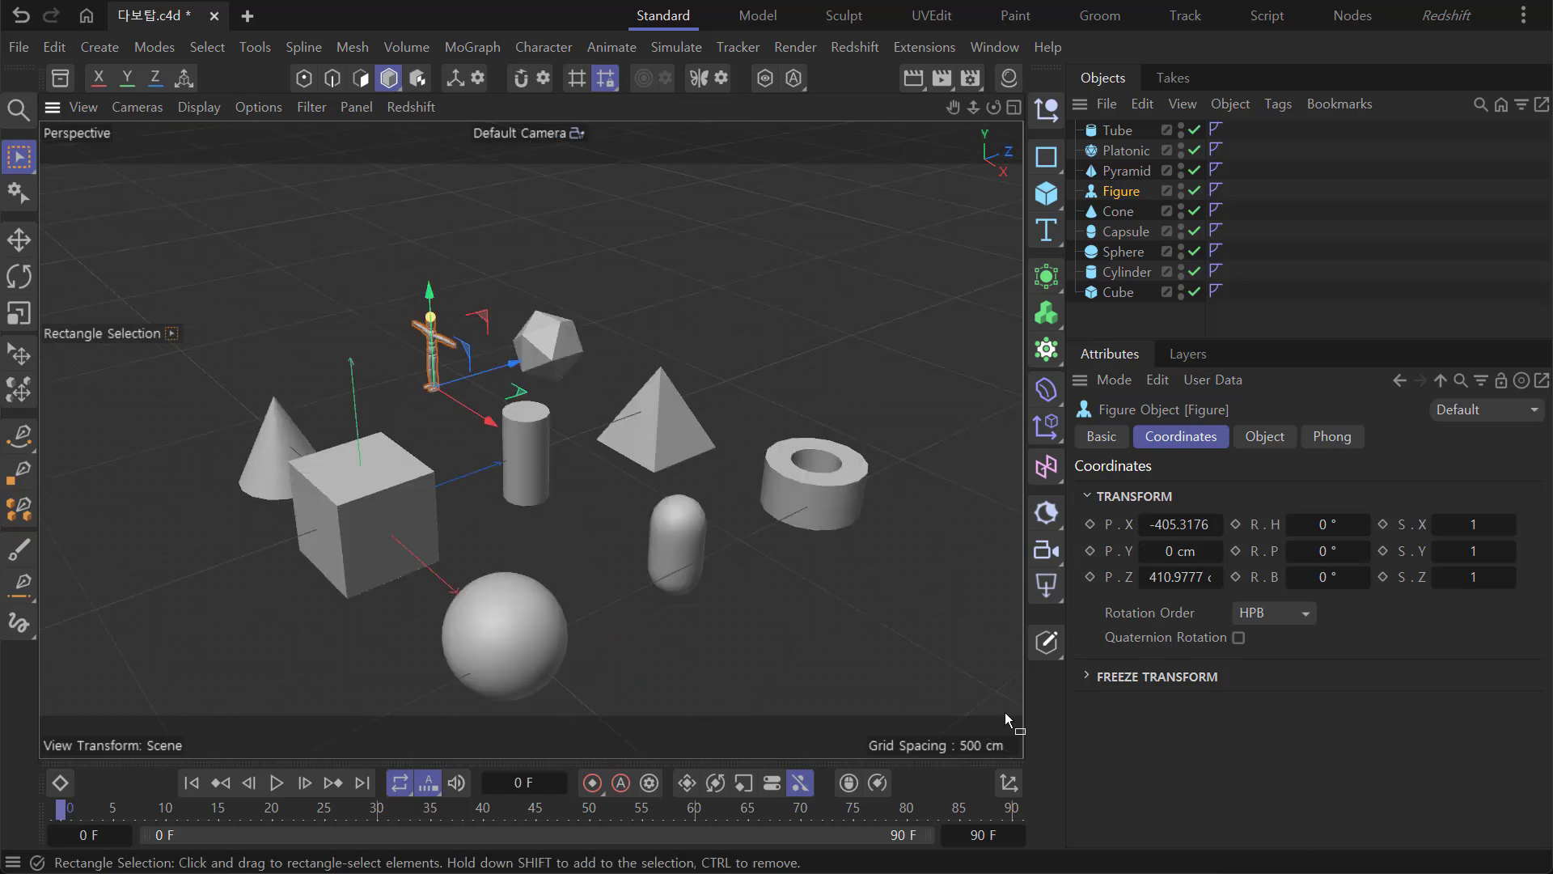
Look through the view framing commands, and frame the selected figure and the whole geometry once more.
left_click(79, 110)
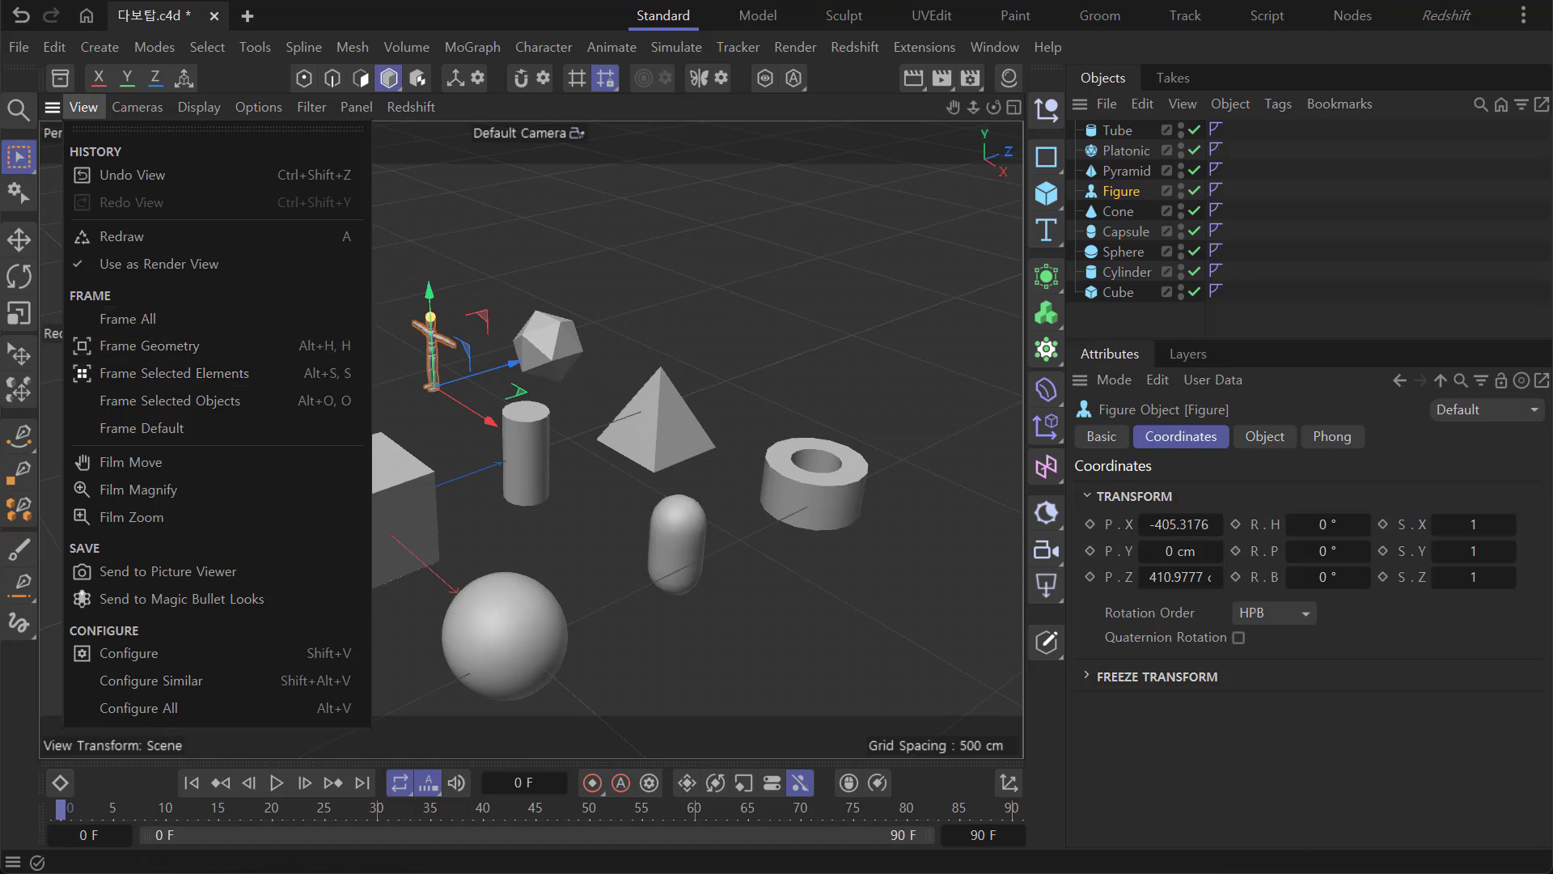
left_click(571, 312)
key("o")
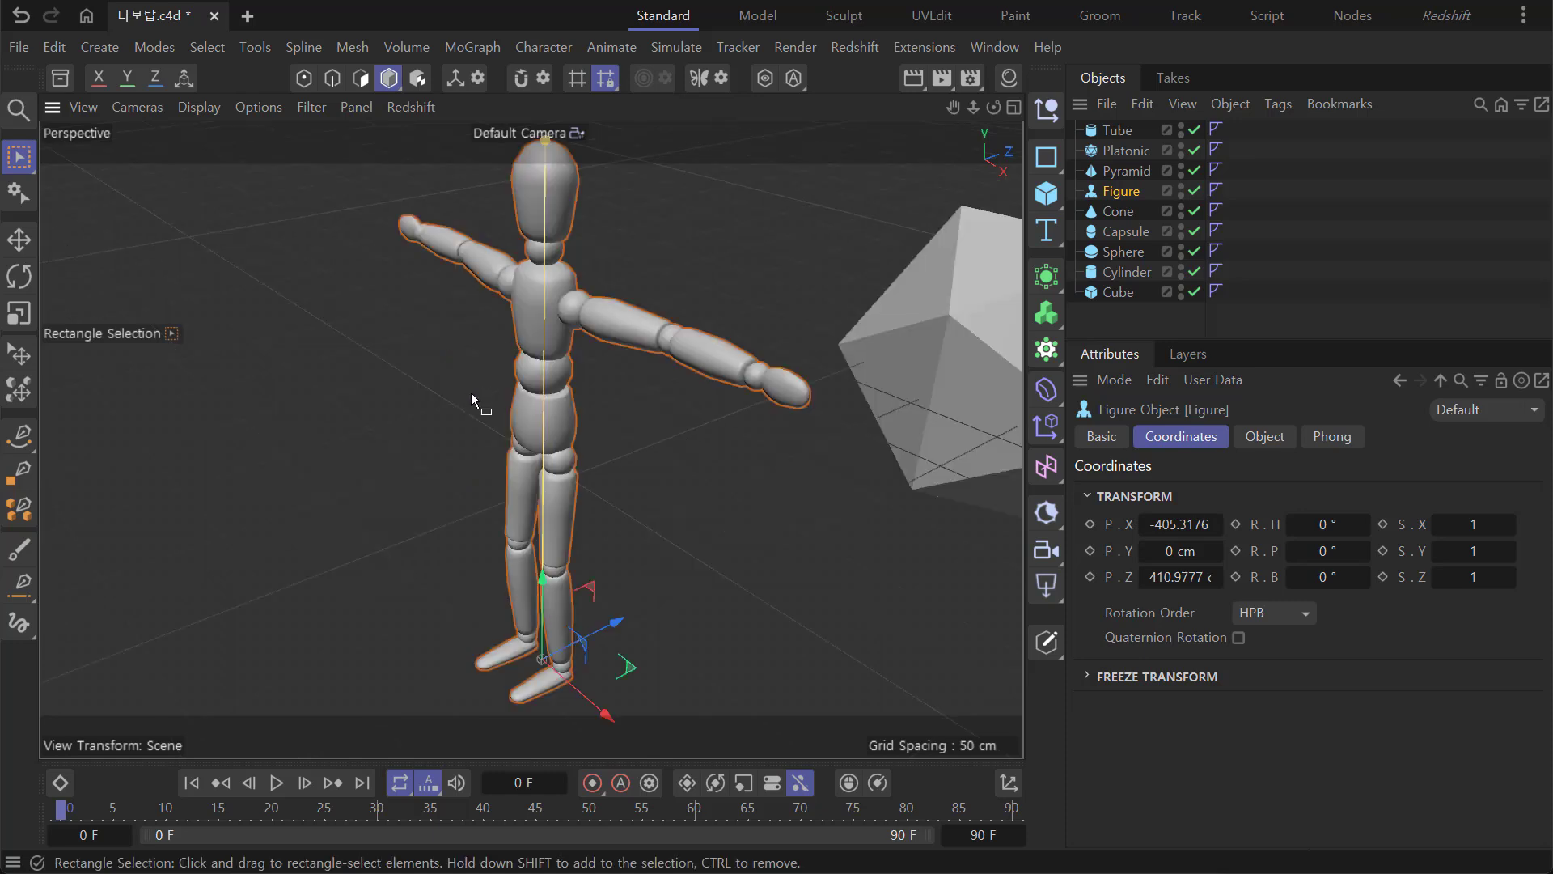
key("h")
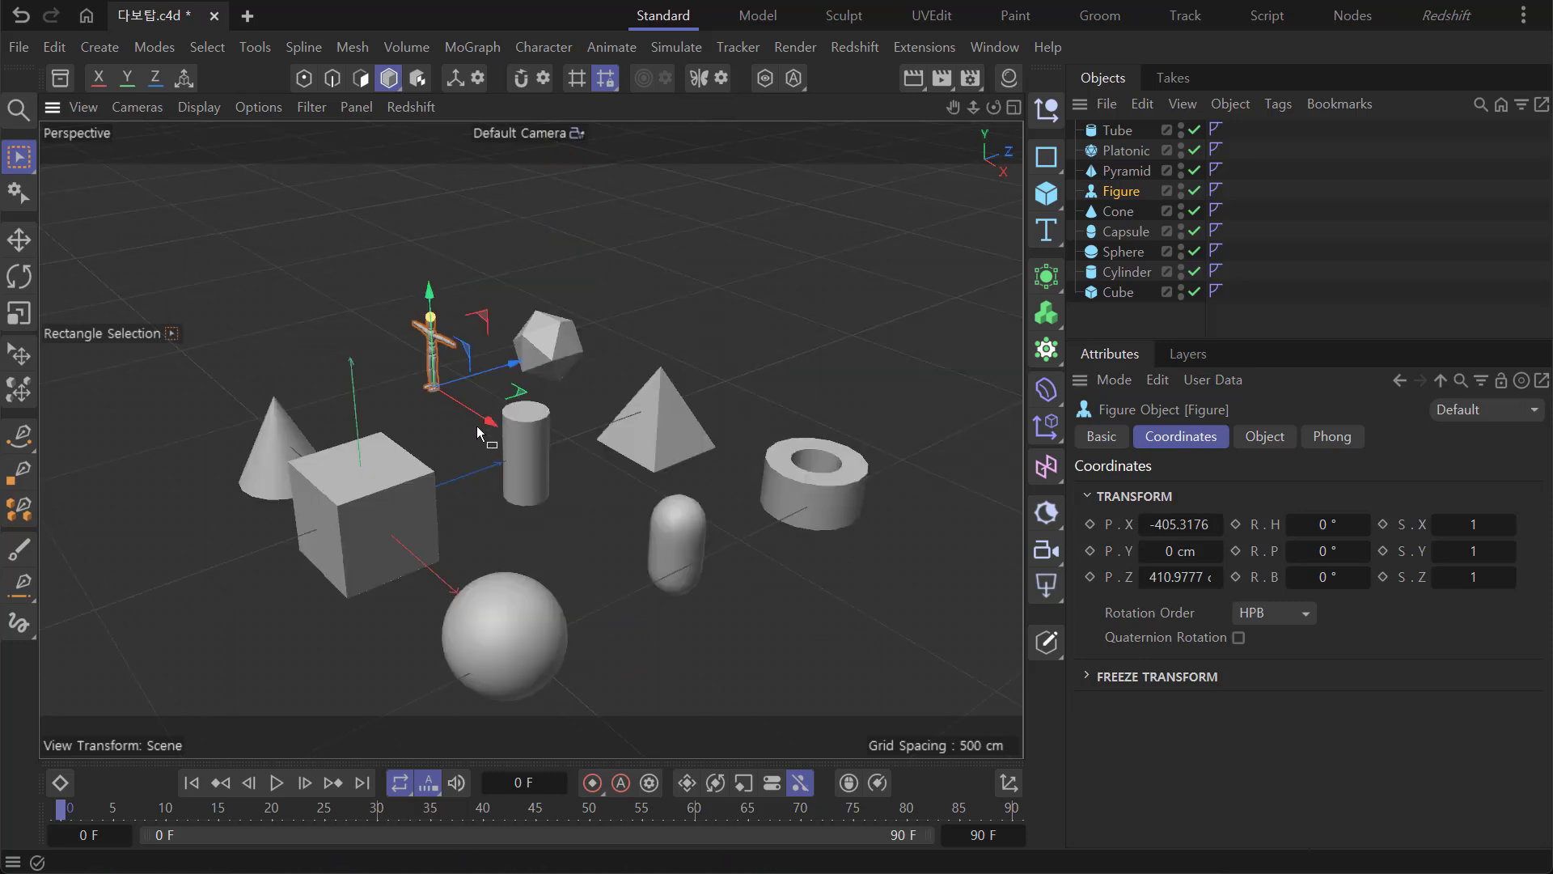
Frame the figure and move it along its axes to about X -365.5, Y 28.2, Z 439.2 cm.
key("o")
key("f")
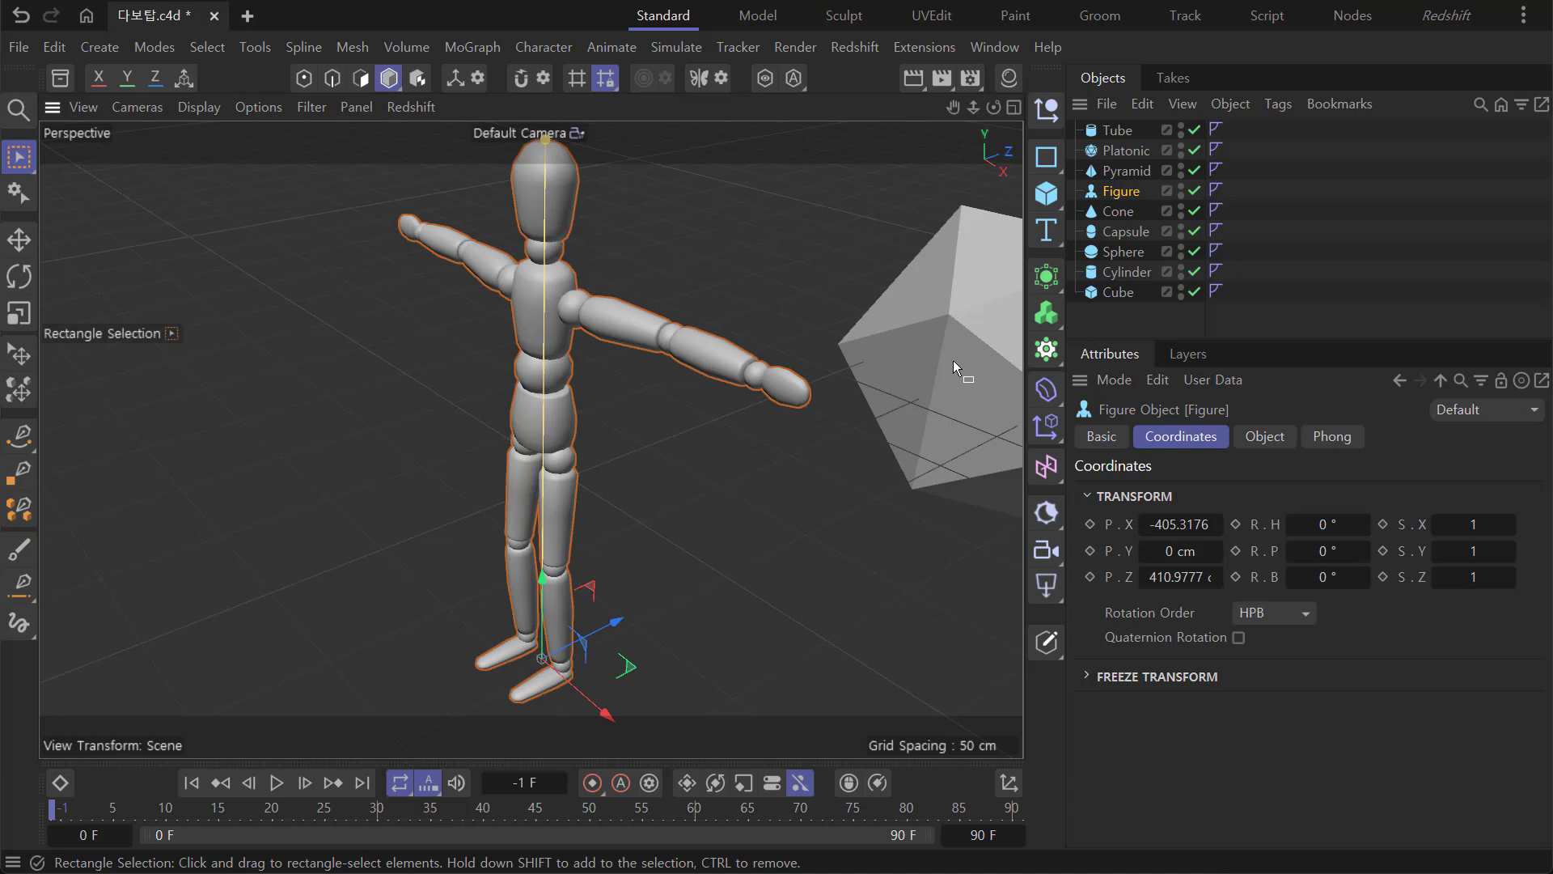
left_click_drag(817, 332, 750, 361, "alt")
scroll(694, 363, "down", 3)
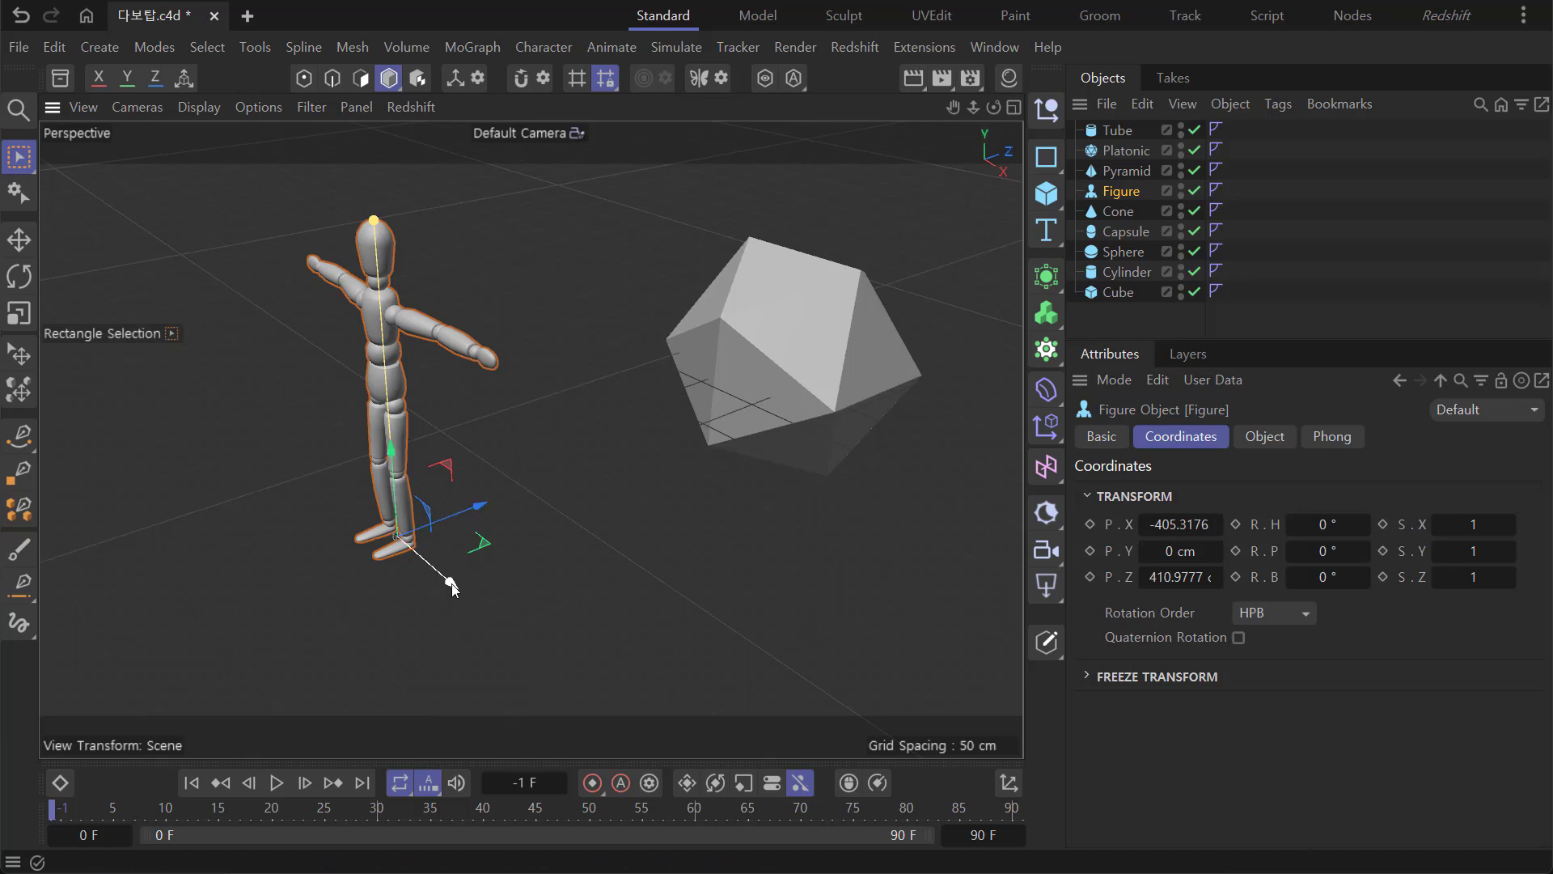
left_click_drag(451, 584, 547, 517)
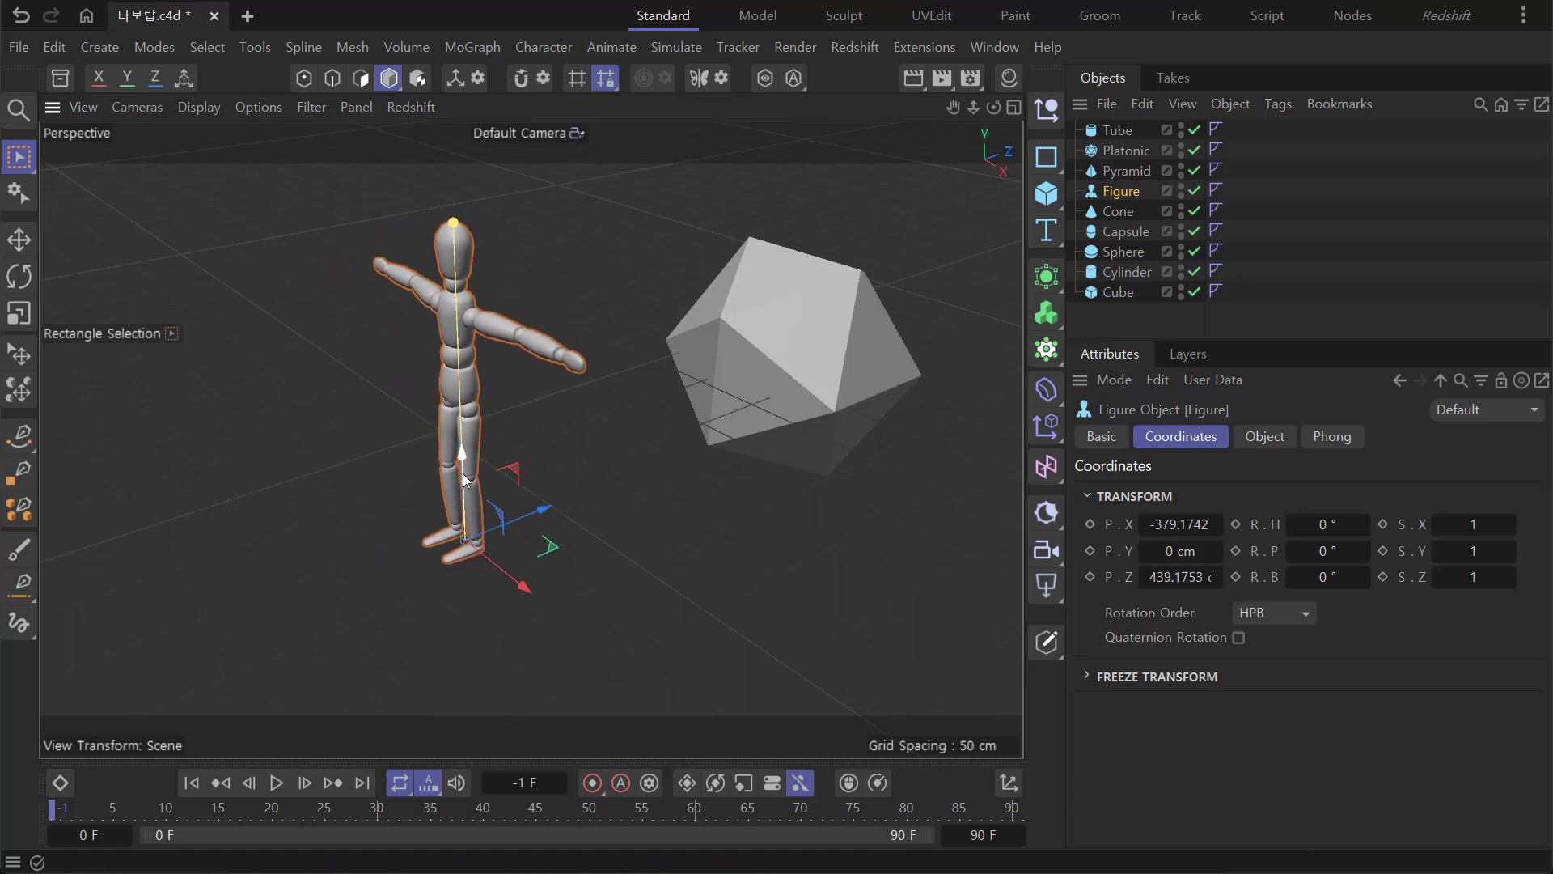
left_click_drag(463, 484, 461, 429)
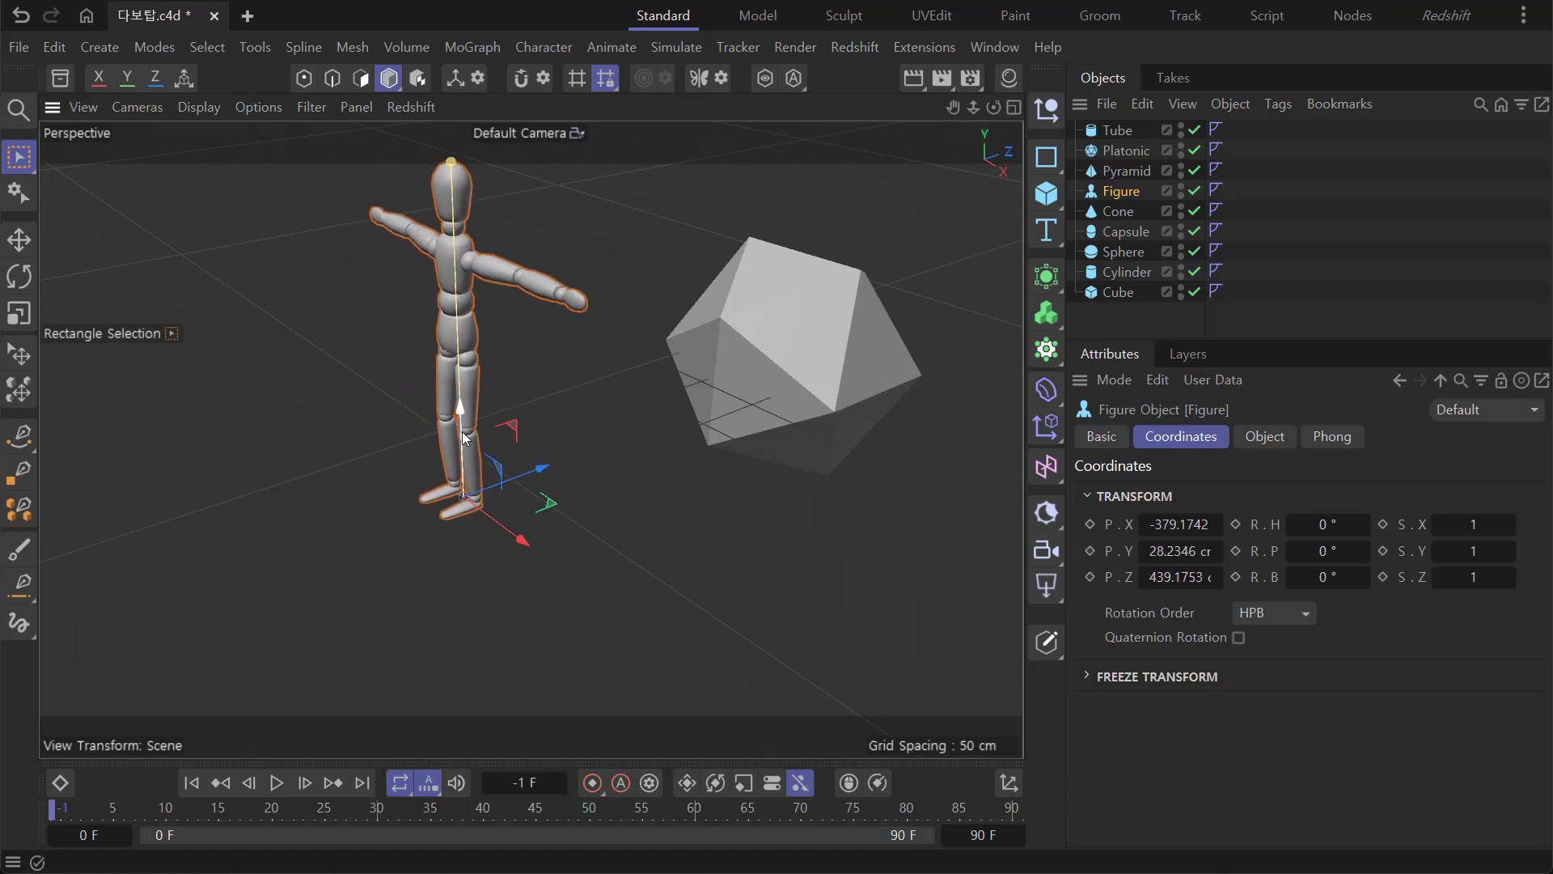
left_click_drag(522, 542, 528, 562)
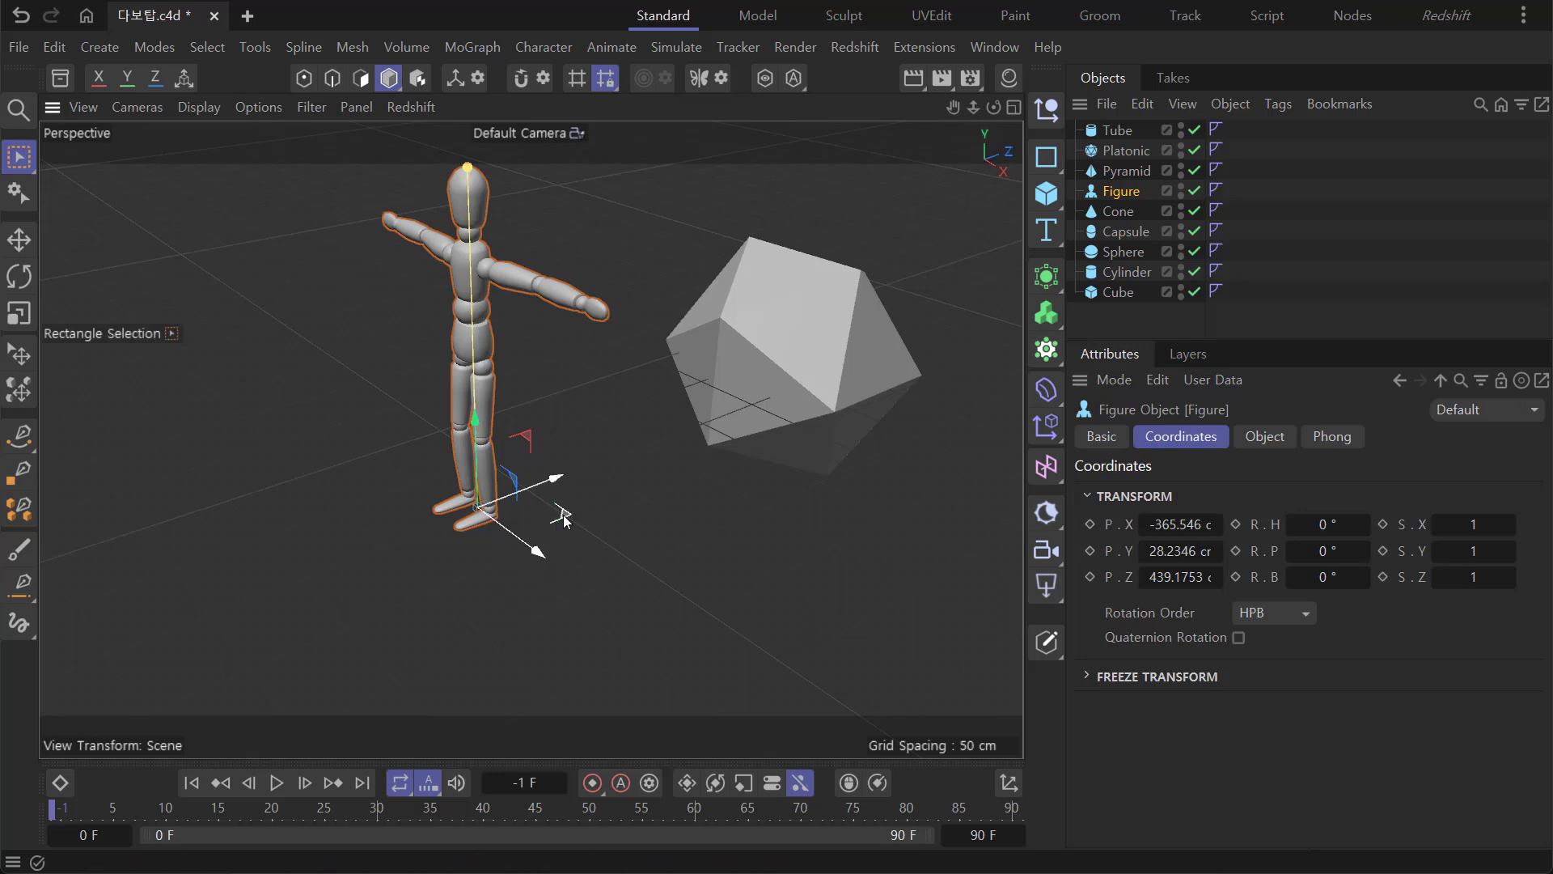
Move the figure within the XZ, XY and YZ planes in turn, to about X -378.4, Y 36.3, Z 436.2 cm.
left_click_drag(564, 518, 586, 595)
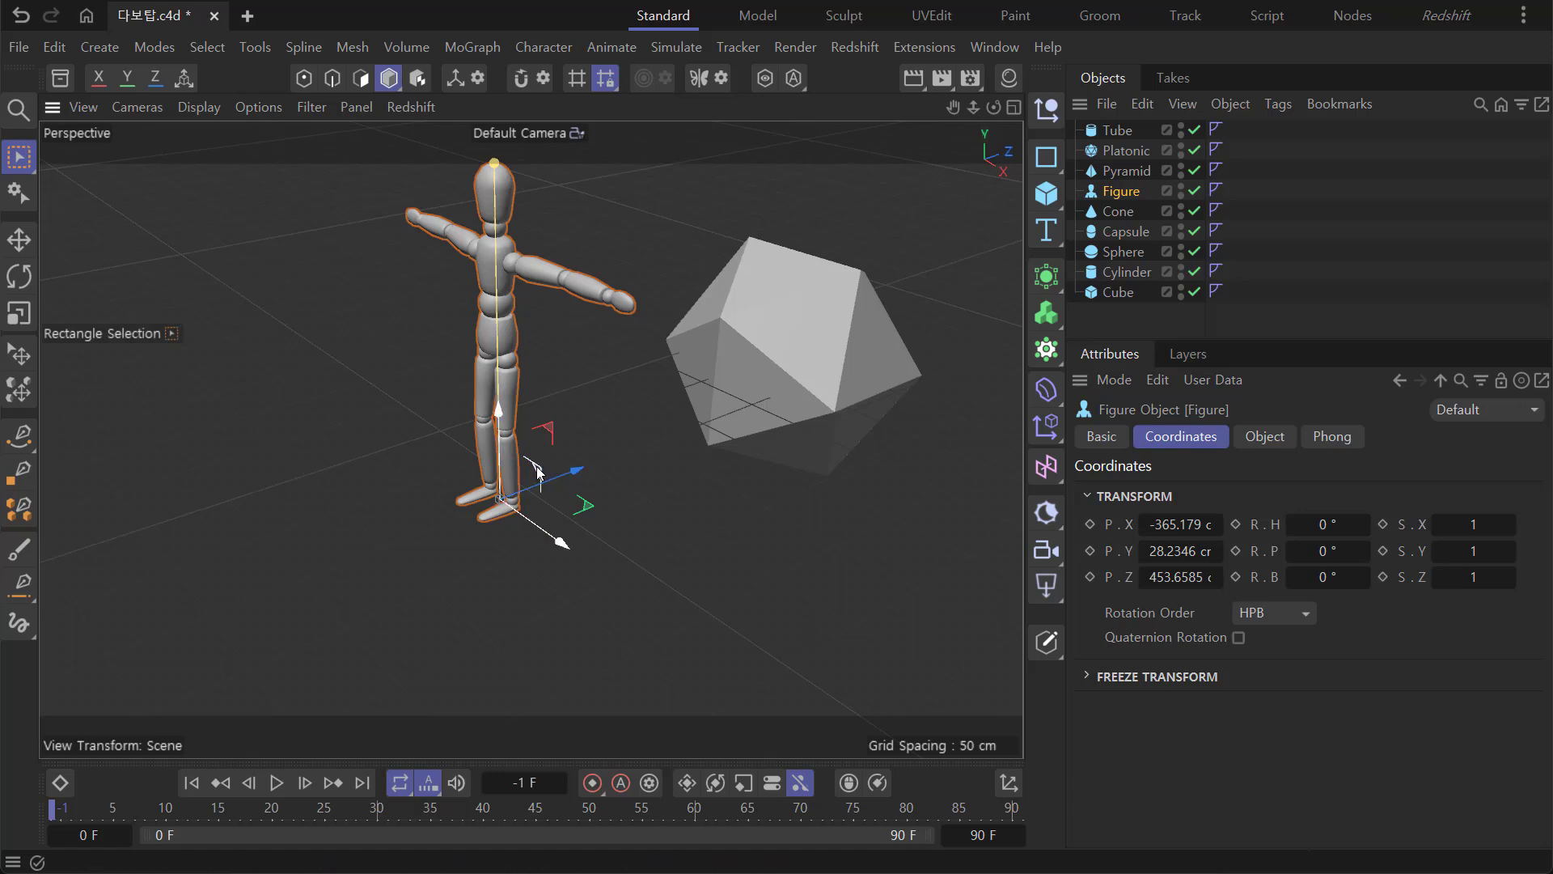
mouse_move(538, 471)
left_mouse_down()
mouse_move(558, 518)
mouse_move(590, 481)
mouse_move(516, 353)
mouse_move(553, 511)
mouse_move(520, 468)
left_mouse_up()
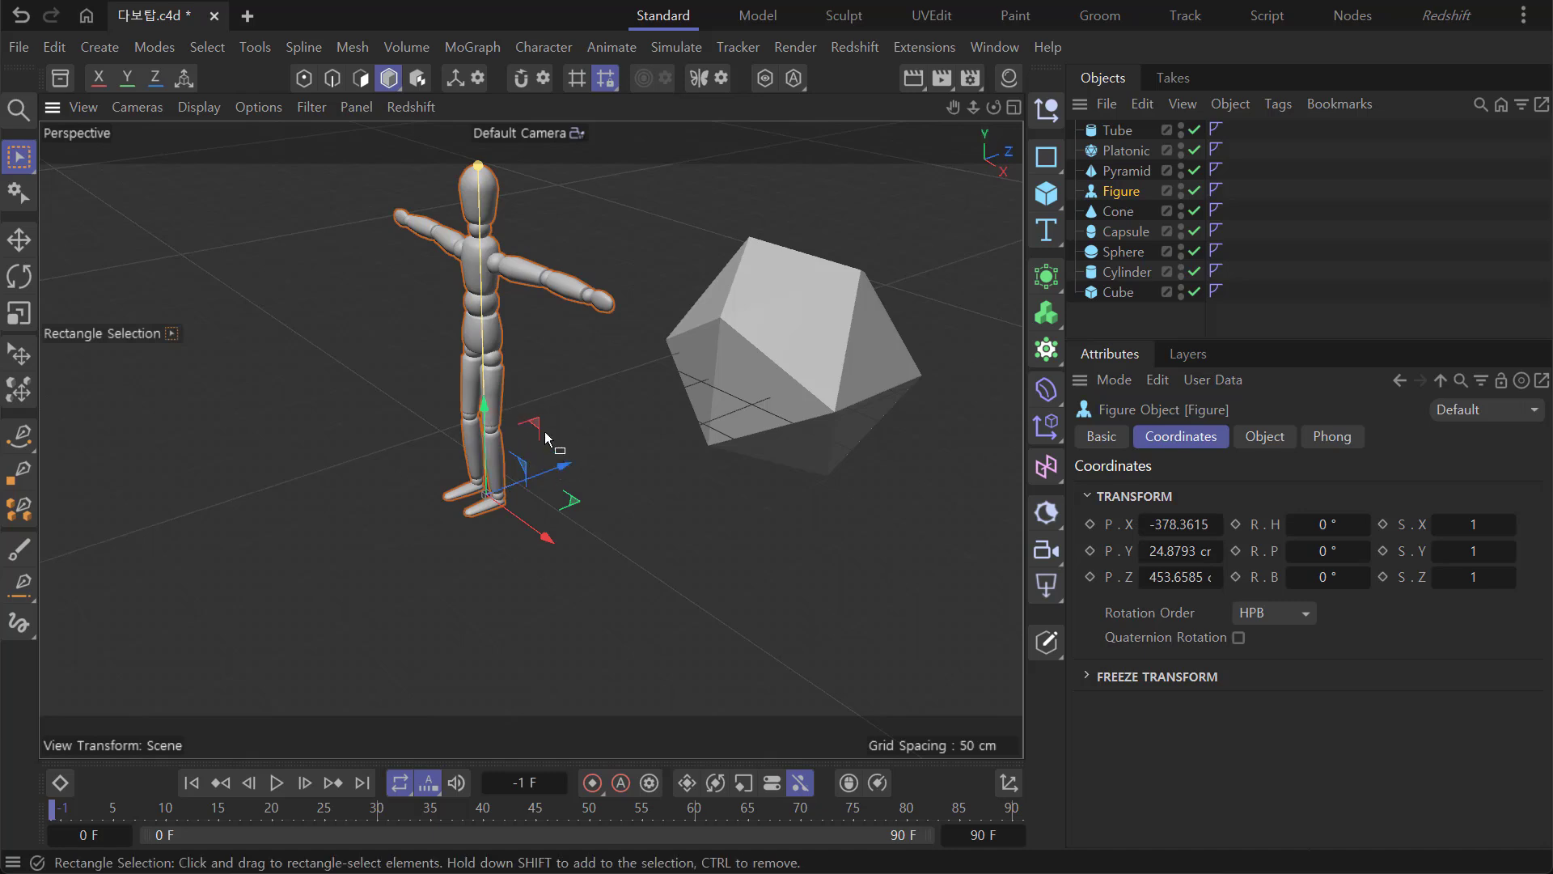
mouse_move(538, 431)
left_mouse_down()
mouse_move(593, 388)
mouse_move(502, 340)
mouse_move(434, 444)
mouse_move(601, 407)
mouse_move(514, 360)
mouse_move(566, 453)
mouse_move(510, 380)
mouse_move(574, 400)
mouse_move(534, 390)
mouse_move(551, 406)
left_mouse_up()
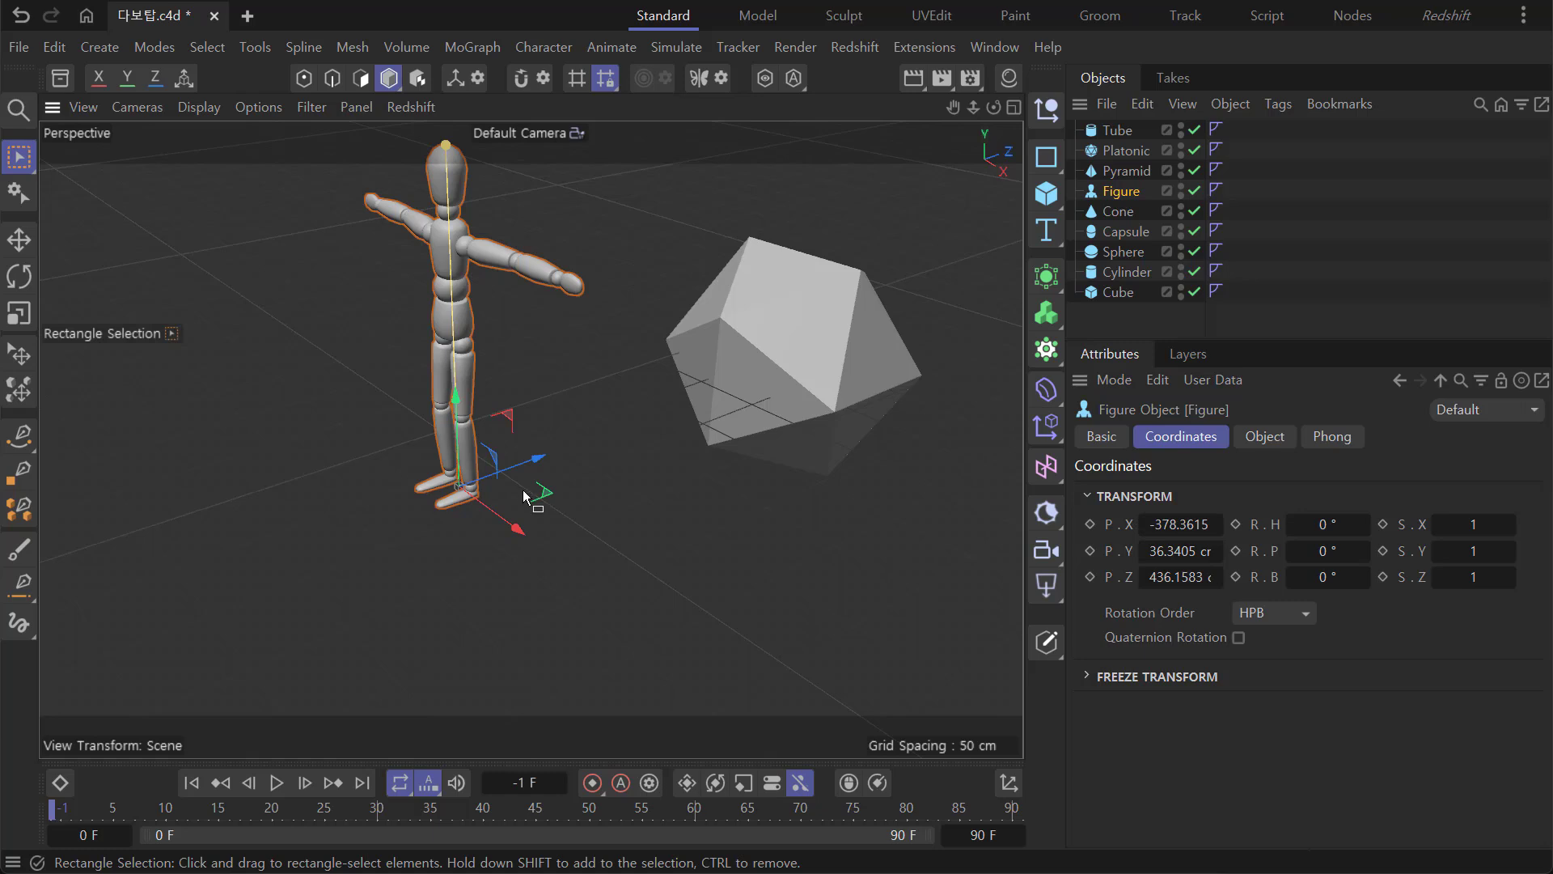
Switch to Brush Selection and back to Rectangle Selection while the figure stays selected.
key("alt+d")
key("alt+d")
left_click(25, 168)
left_click(26, 174)
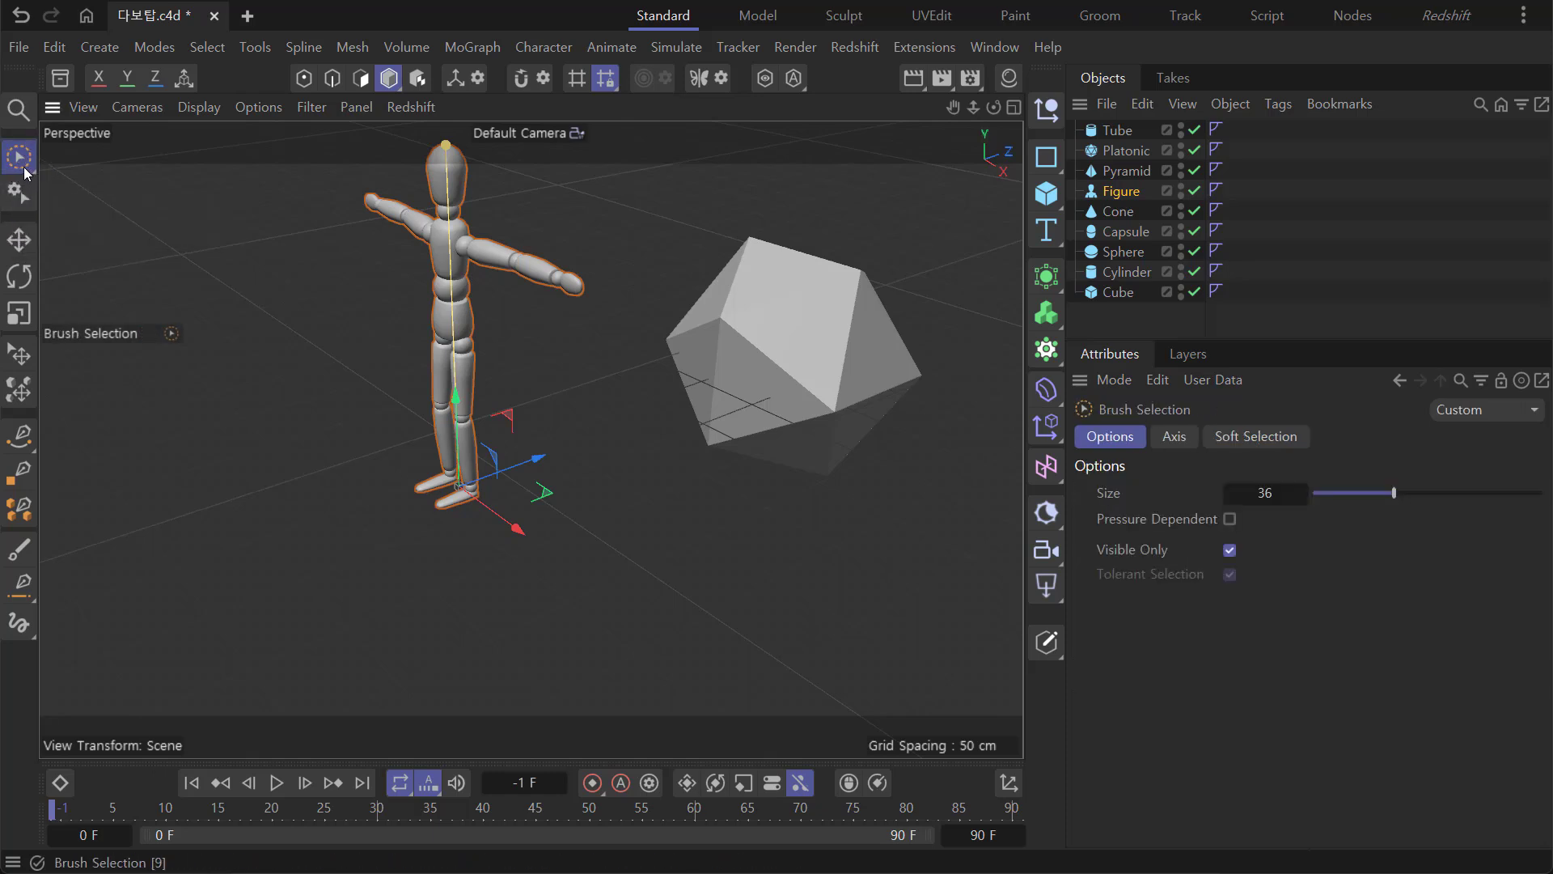
left_click(28, 175)
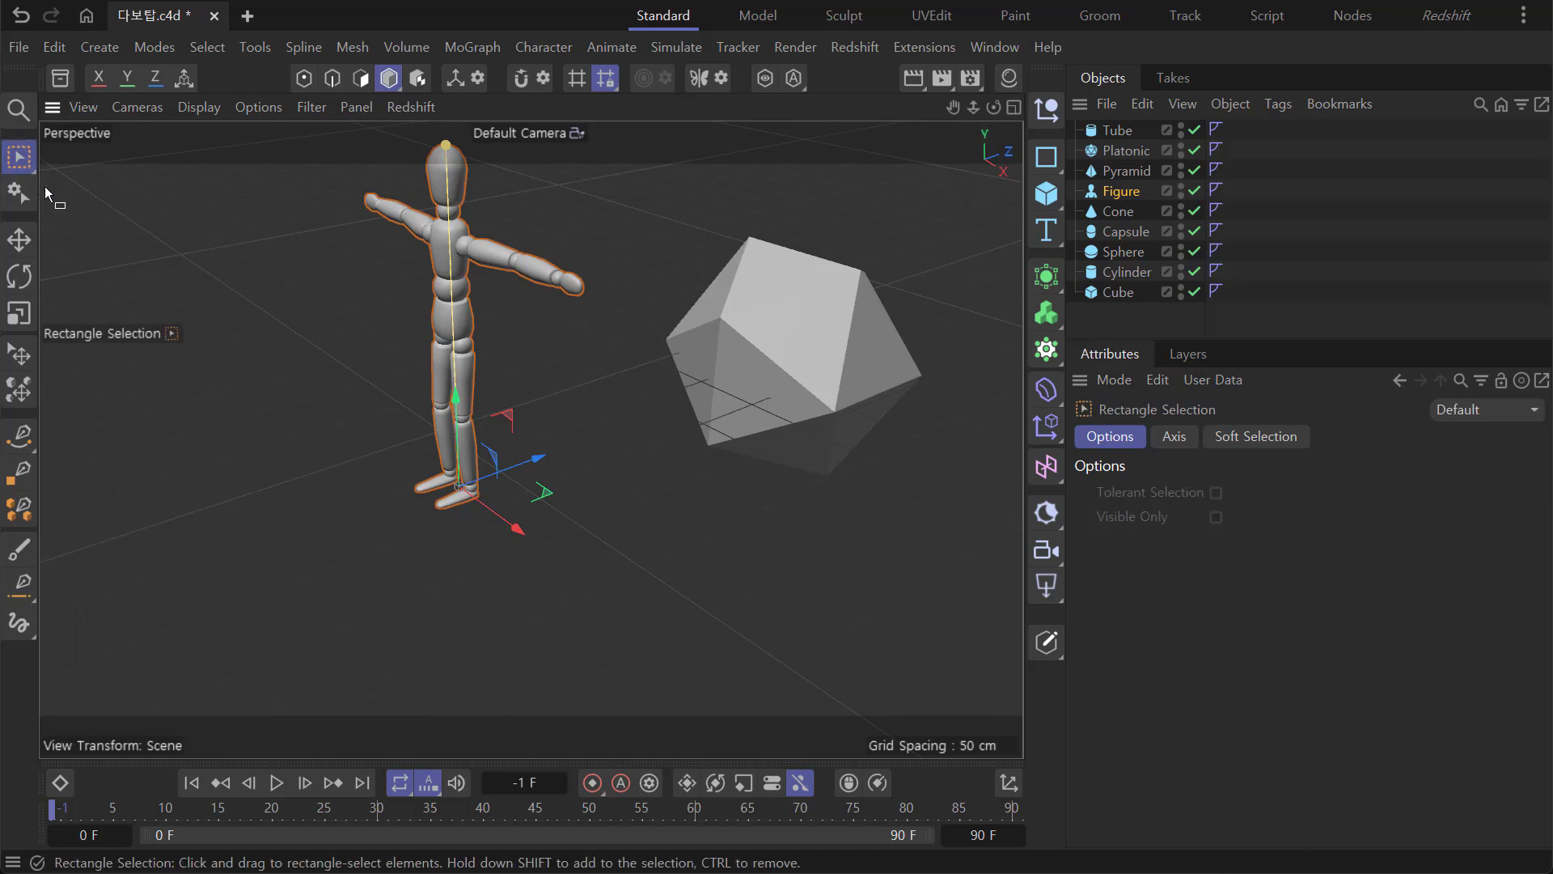
Shift the figure slightly back along Z with the Move tool, and forward along Z with Rectangle Selection active.
left_click(21, 247)
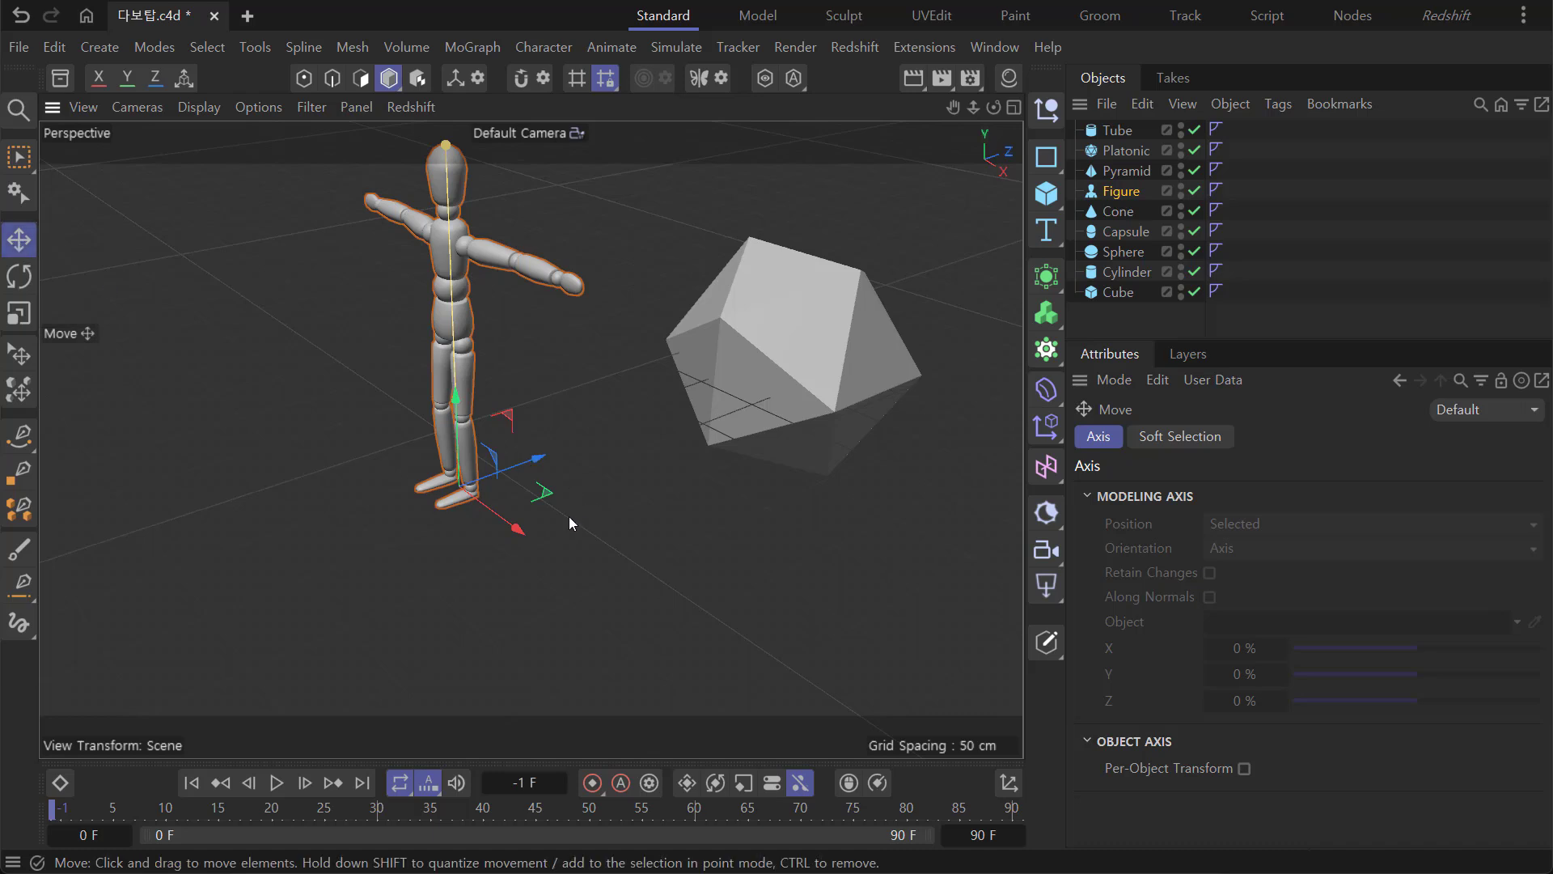
left_click_drag(534, 462, 524, 474)
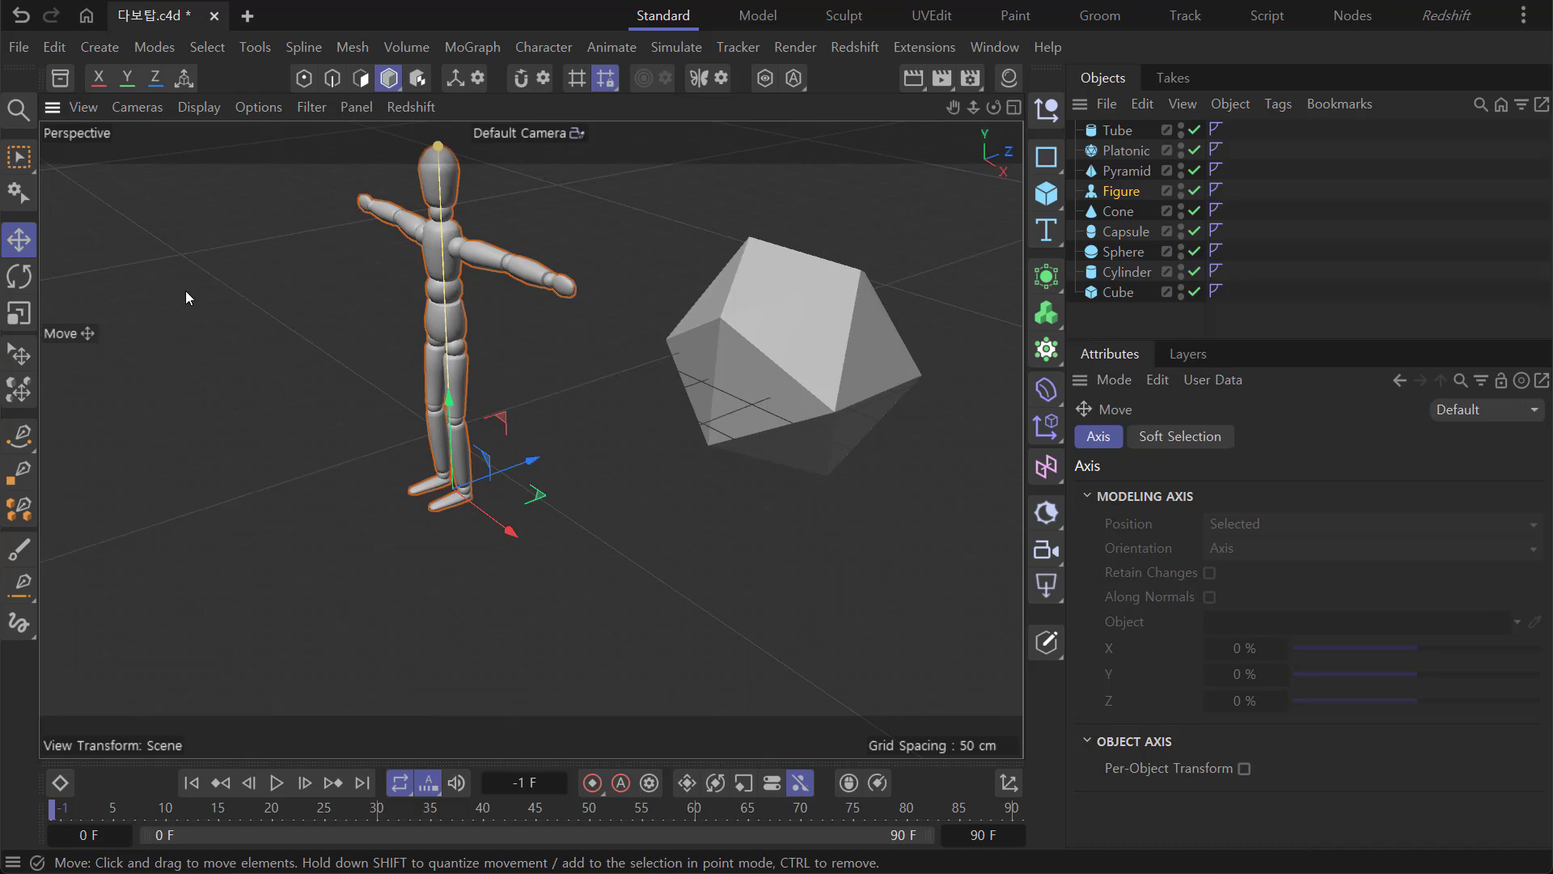
left_click(18, 157)
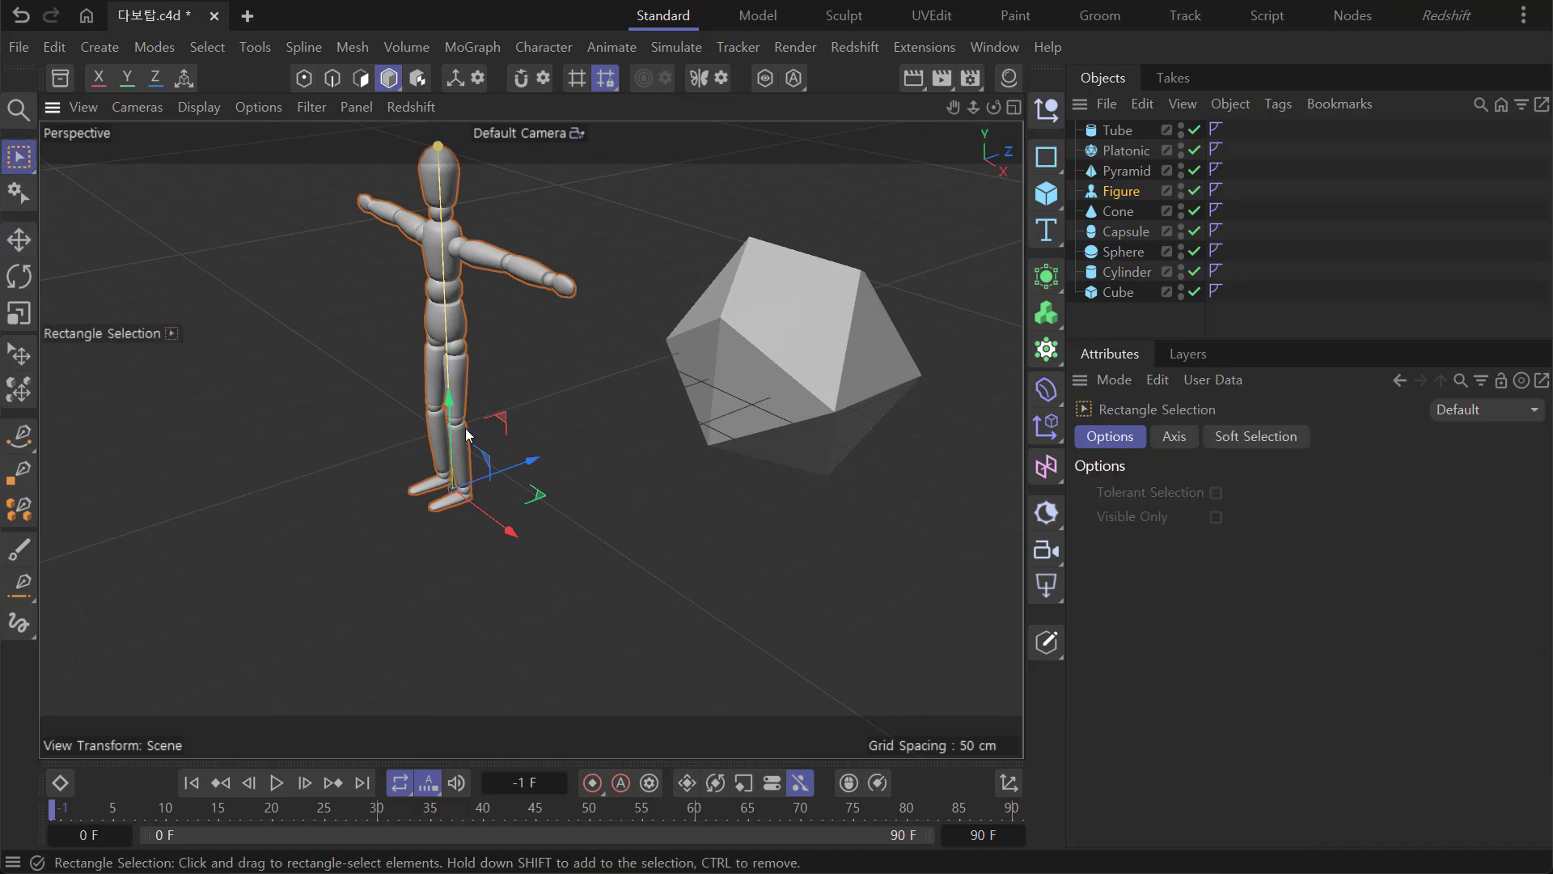
mouse_move(517, 465)
left_mouse_down()
mouse_move(557, 457)
mouse_move(537, 466)
left_mouse_up()
Switch to Move and back to Rectangle Selection, and reposition the figure to about X -423.6, Y 34.8, Z 446.1 cm.
key("e")
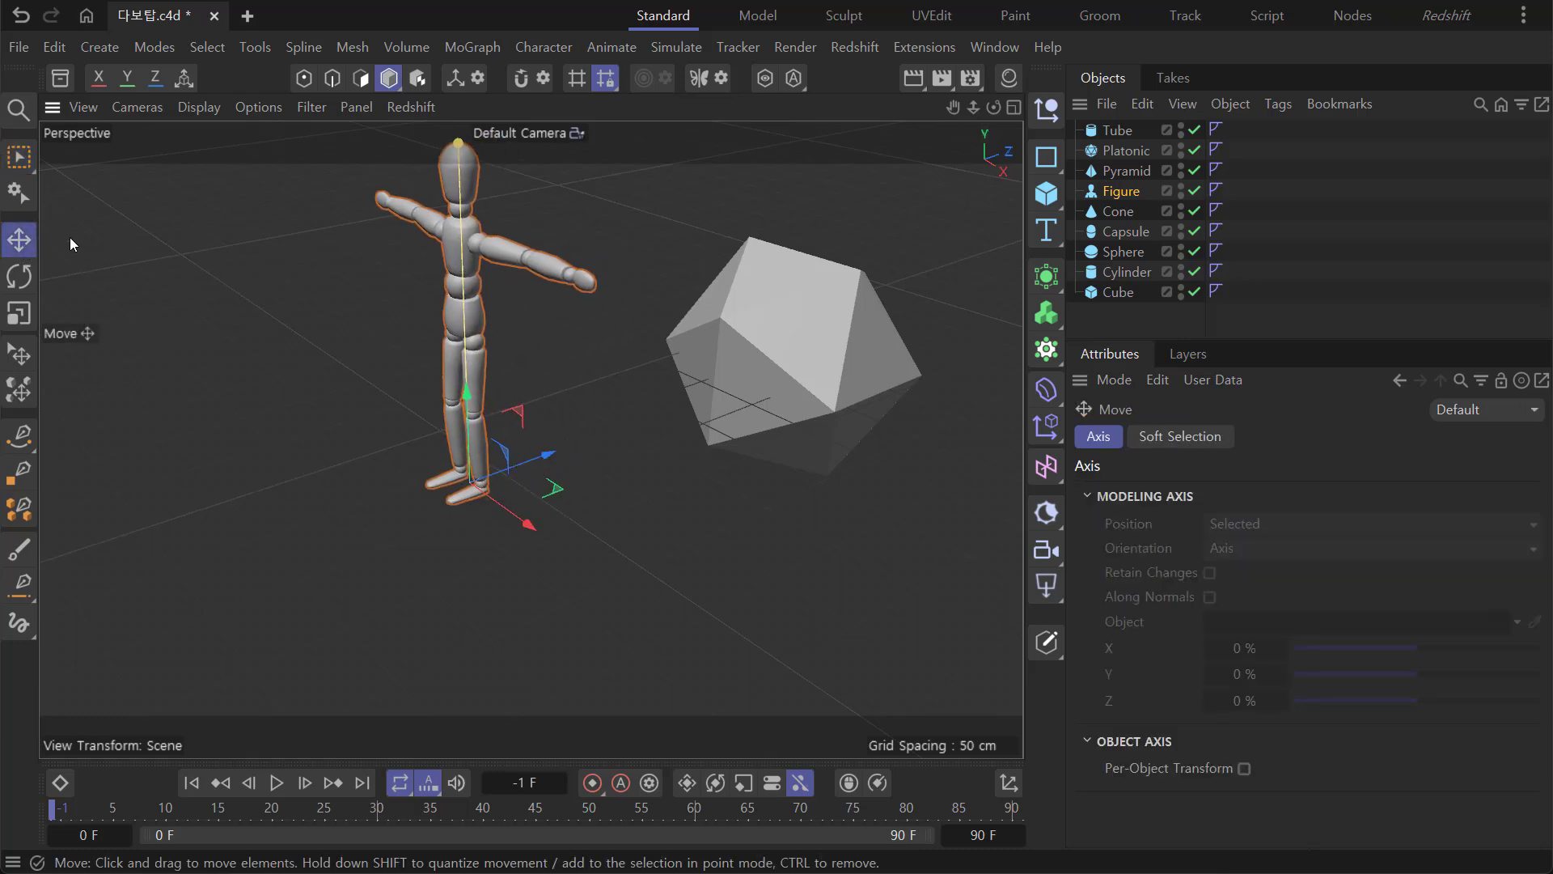
key("0")
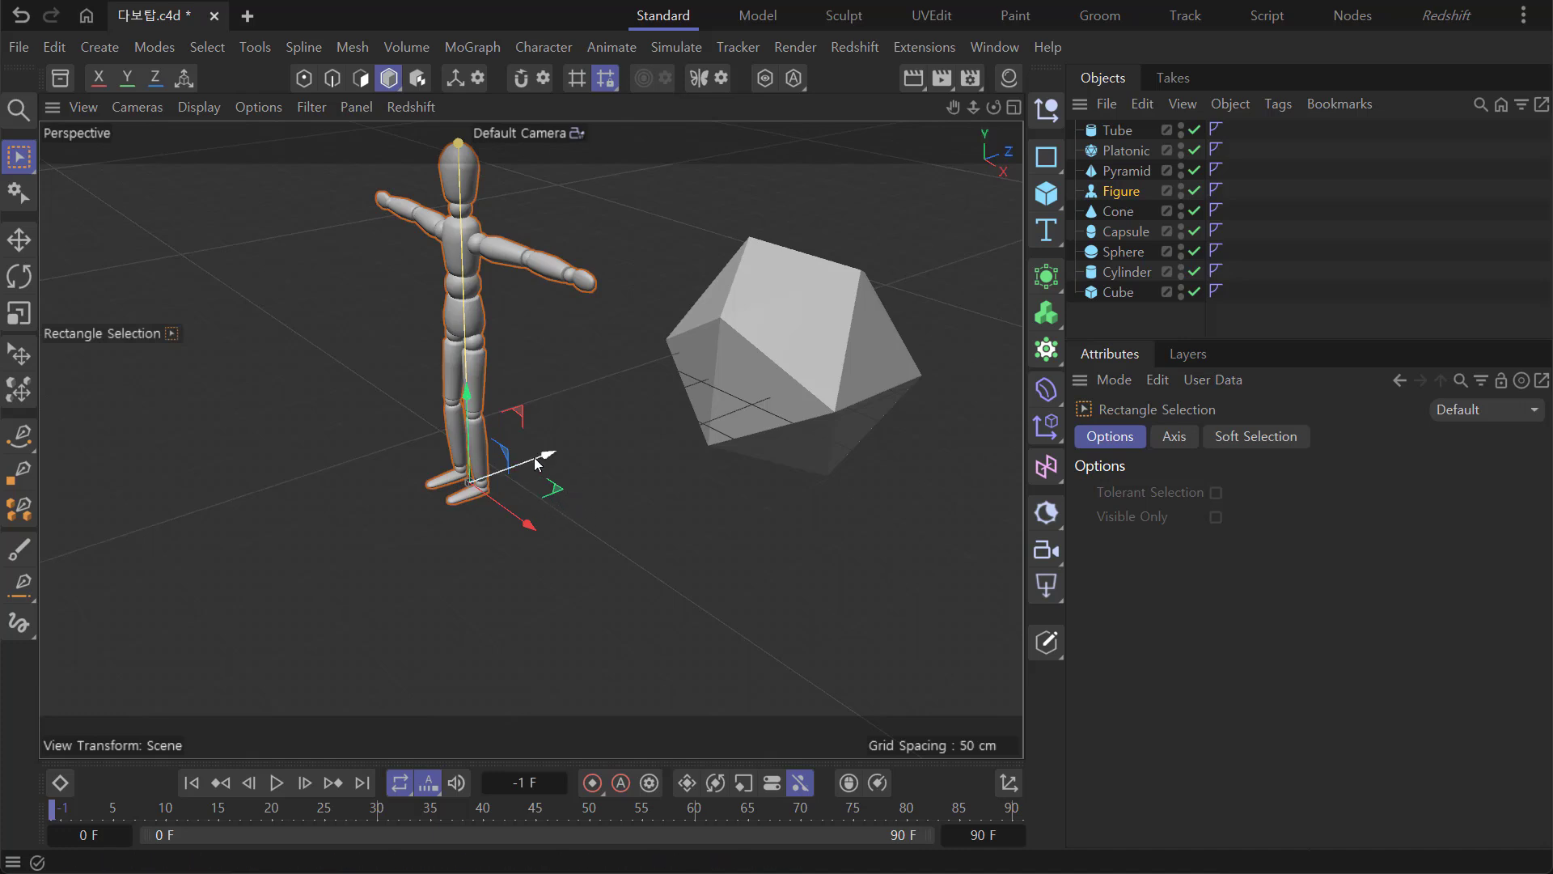
left_click_drag(534, 458, 541, 458)
left_click_drag(472, 412, 475, 483)
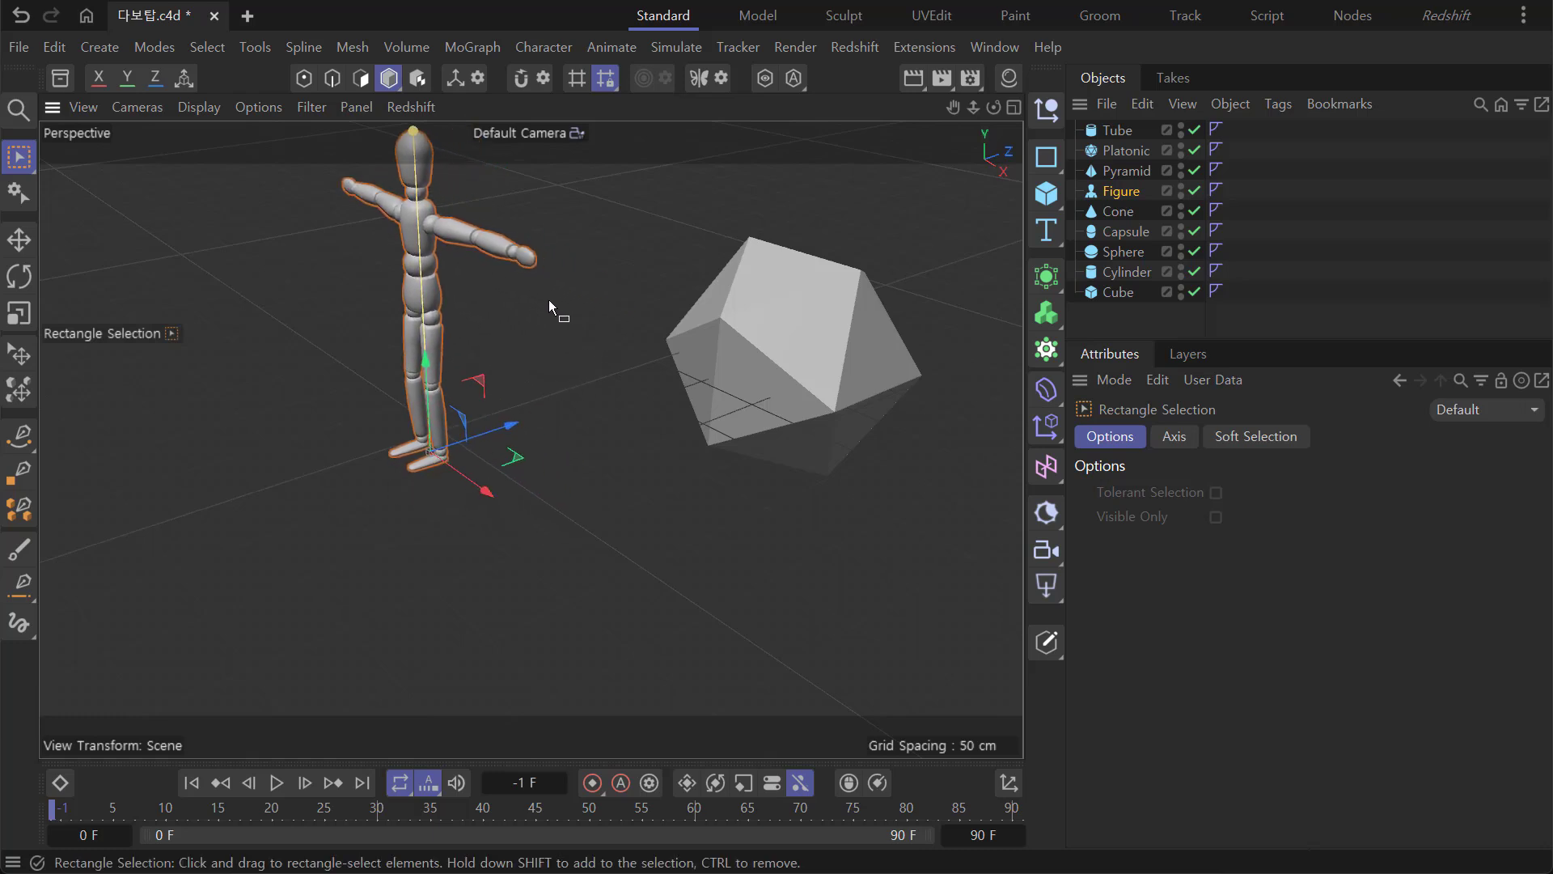
Box-select the platonic with Rectangle Selection, and box-select the figure in its place.
left_click_drag(549, 301, 675, 447)
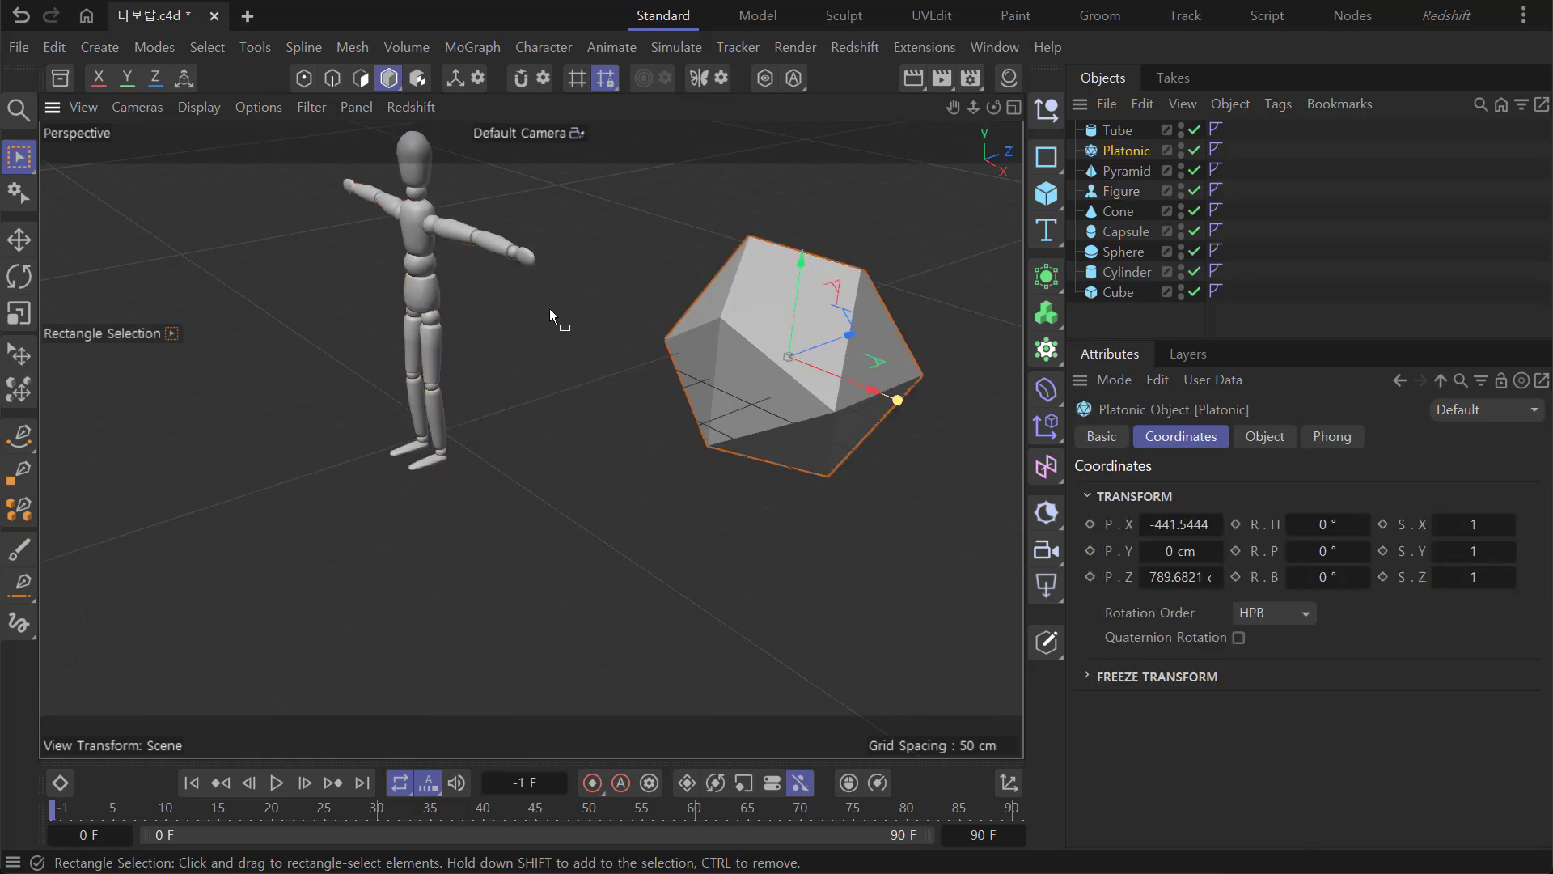
left_click_drag(555, 305, 692, 406)
left_click_drag(606, 329, 705, 412)
left_click_drag(388, 287, 475, 360)
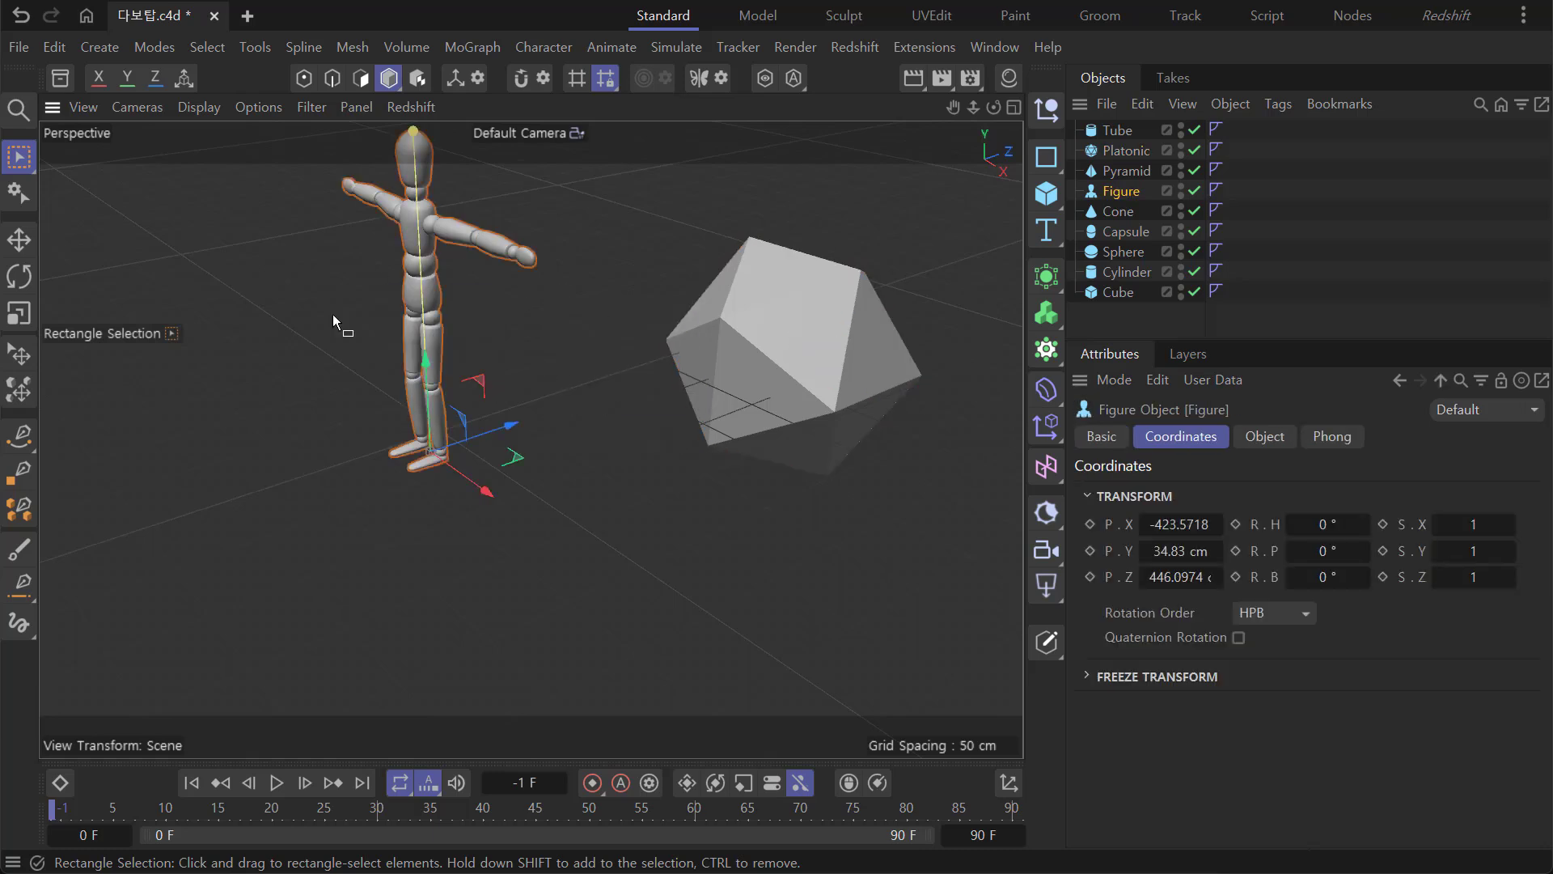
Use the Move tool to bring the figure lower and closer to the platonic.
left_click(20, 240)
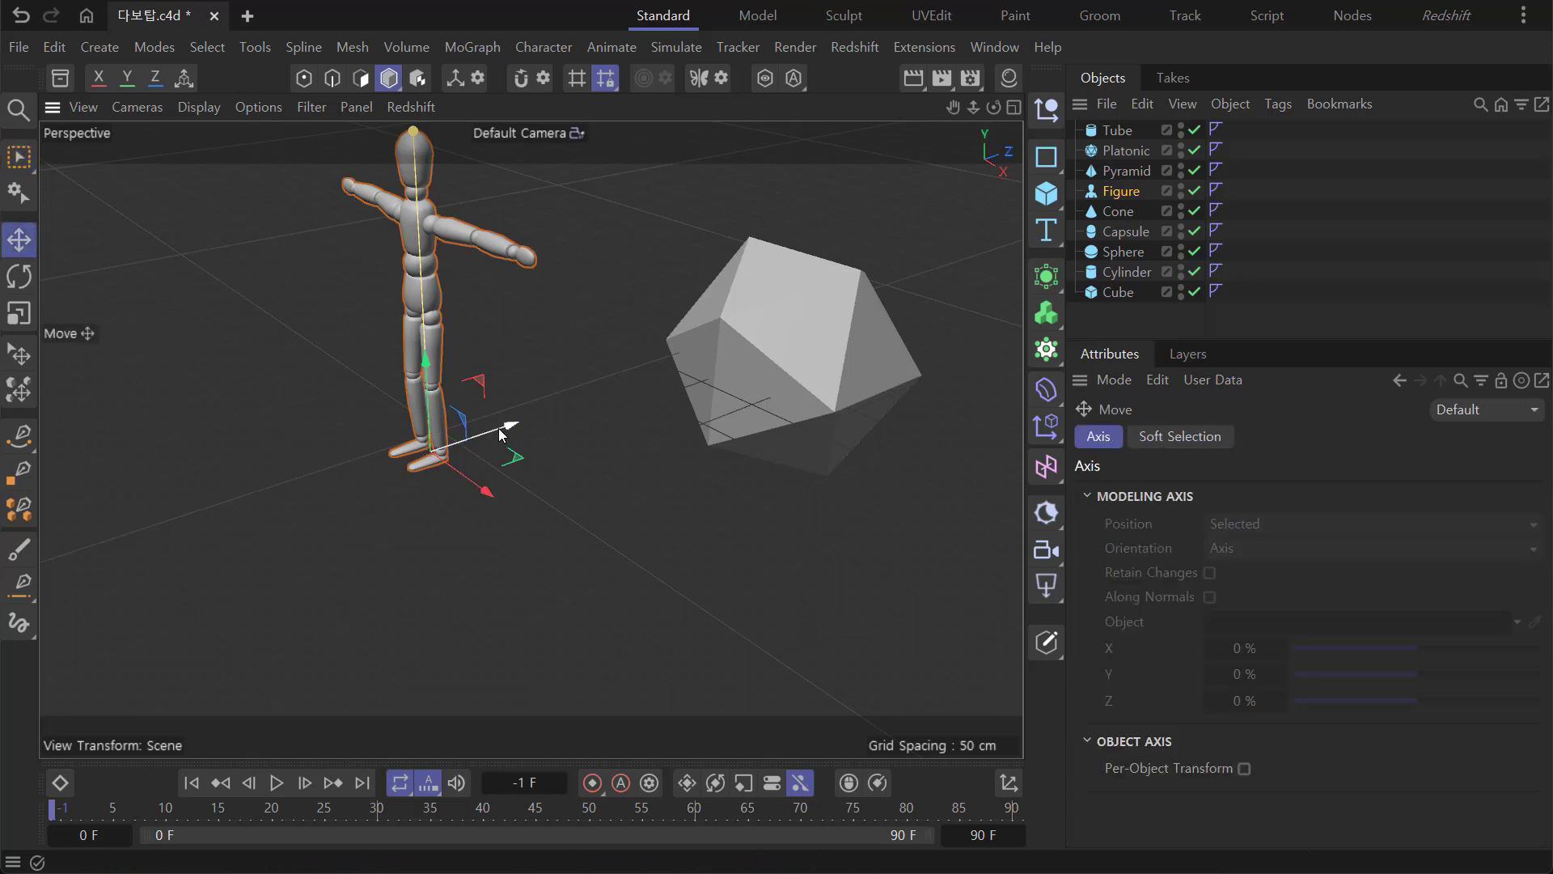
left_click_drag(508, 442, 514, 492)
left_click_drag(607, 344, 642, 313)
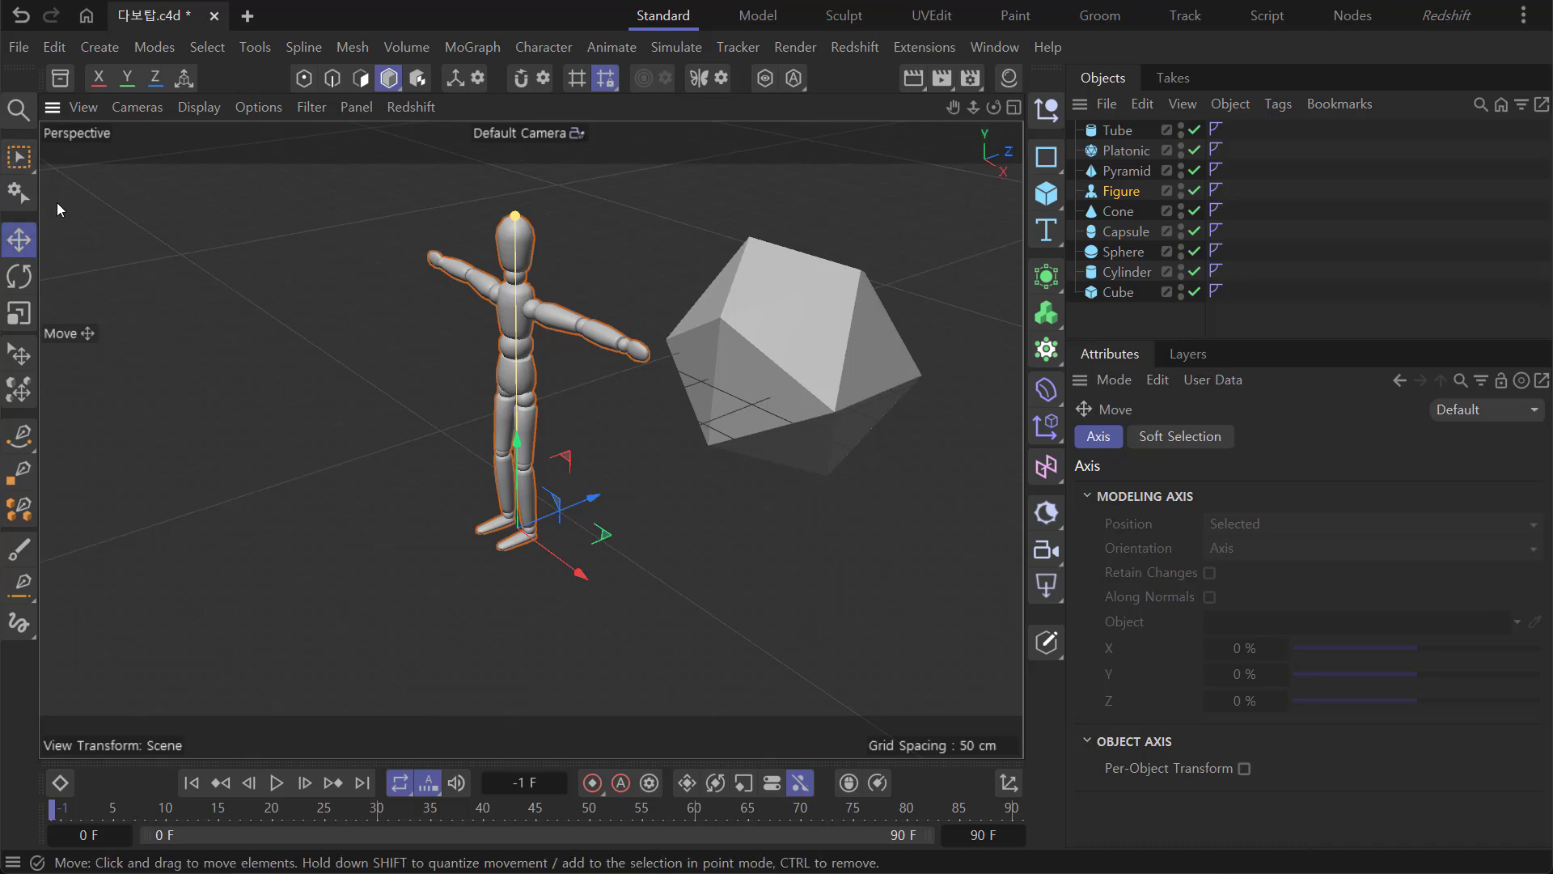
Use the Rotate tool to turn the figure slightly about its vertical axis.
left_click(18, 275)
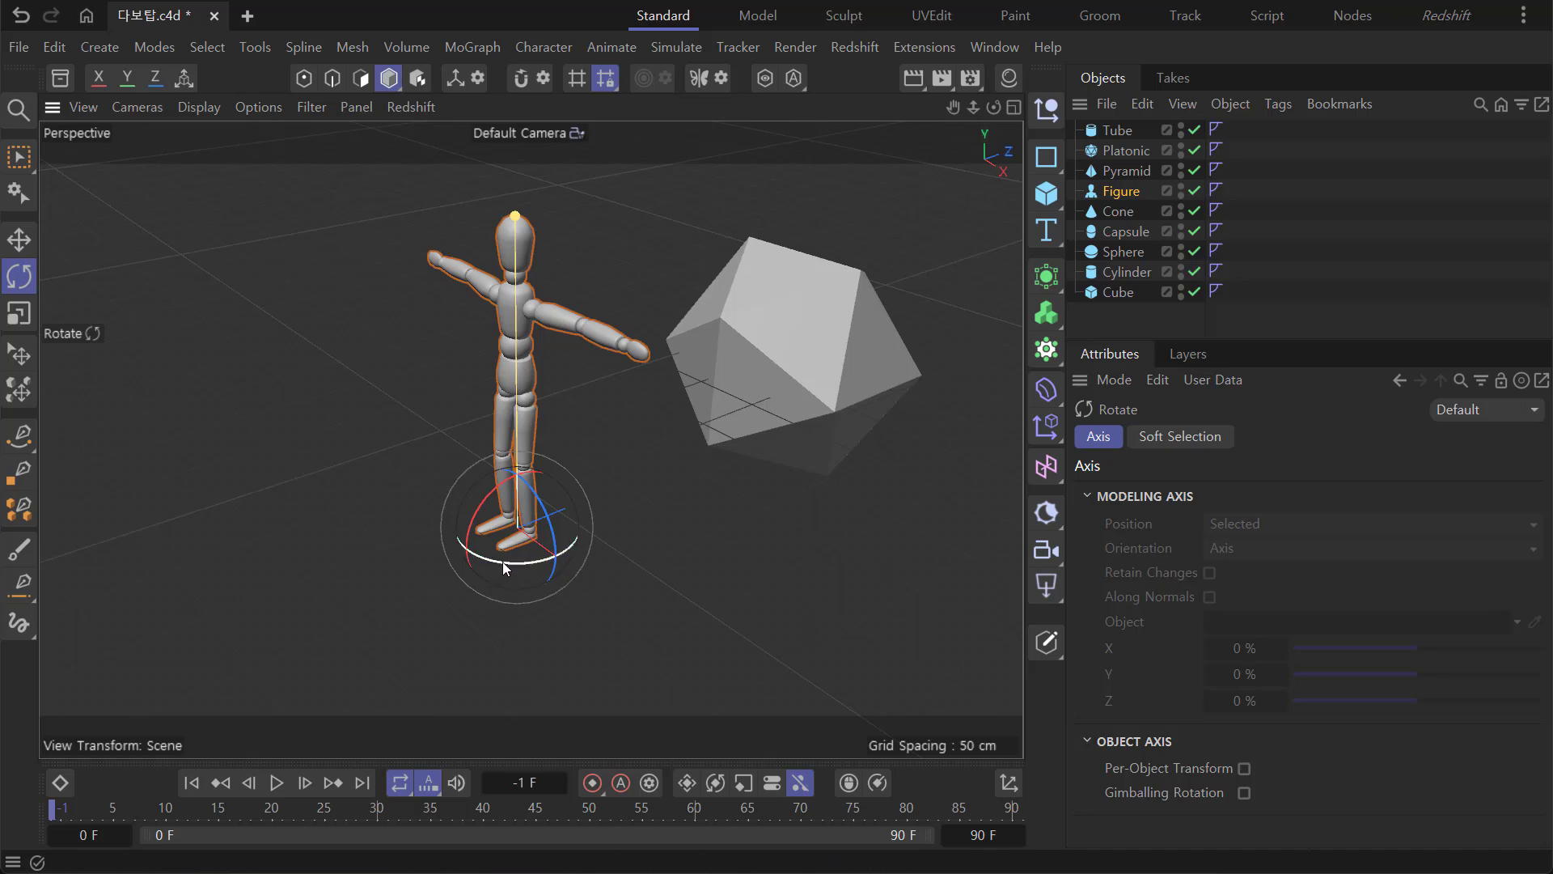
mouse_move(502, 561)
left_mouse_down()
mouse_move(537, 555)
mouse_move(489, 567)
left_mouse_up()
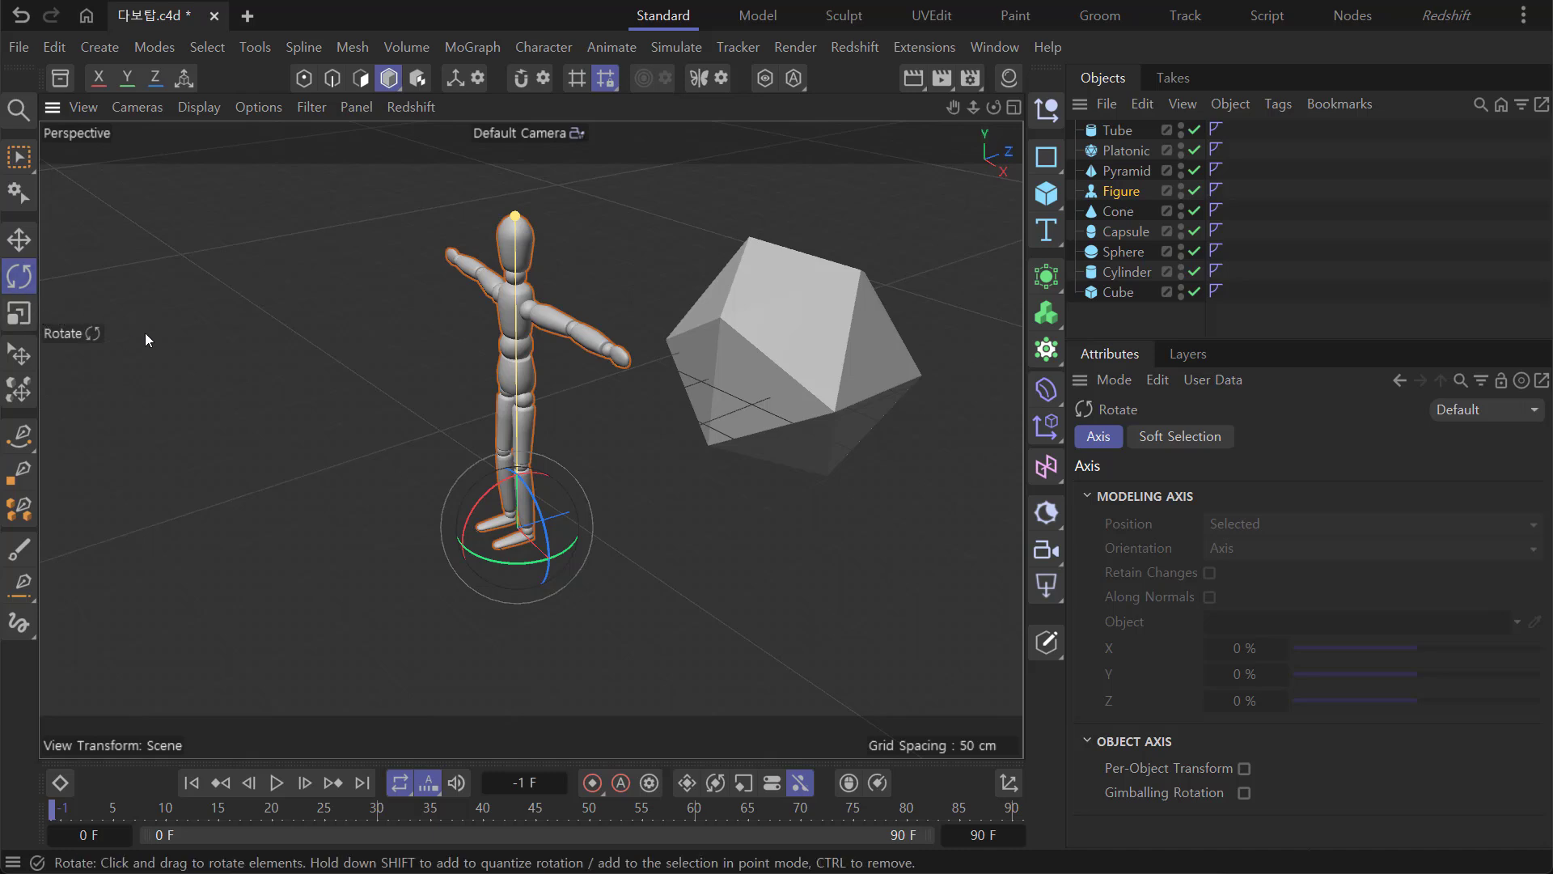
Switch repeatedly between Rectangle Selection and the Rotate tool with the figure selected.
key("0")
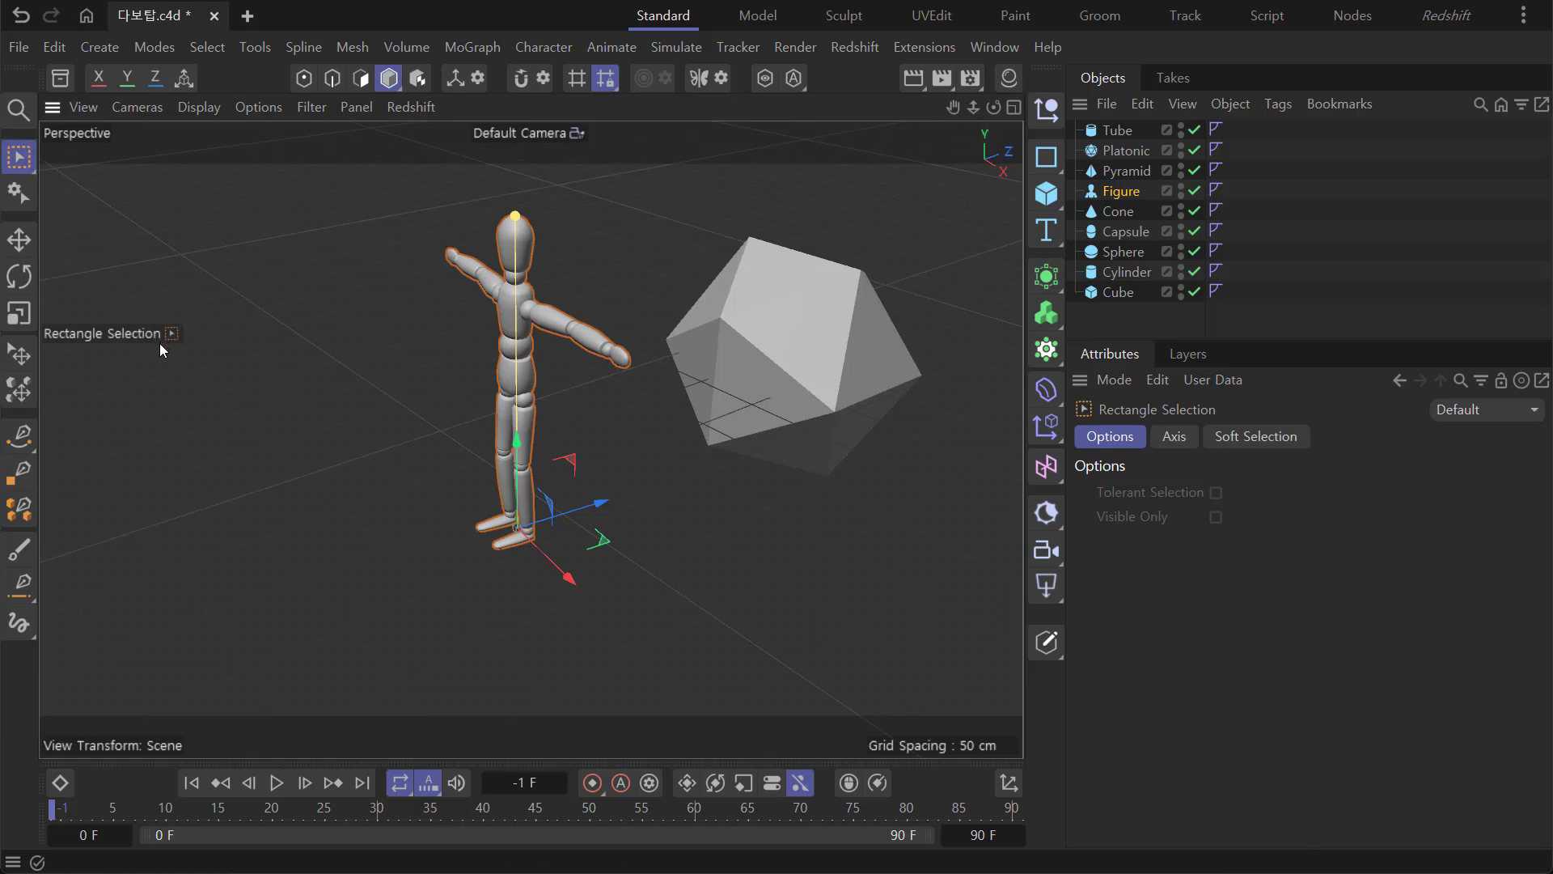
key("r")
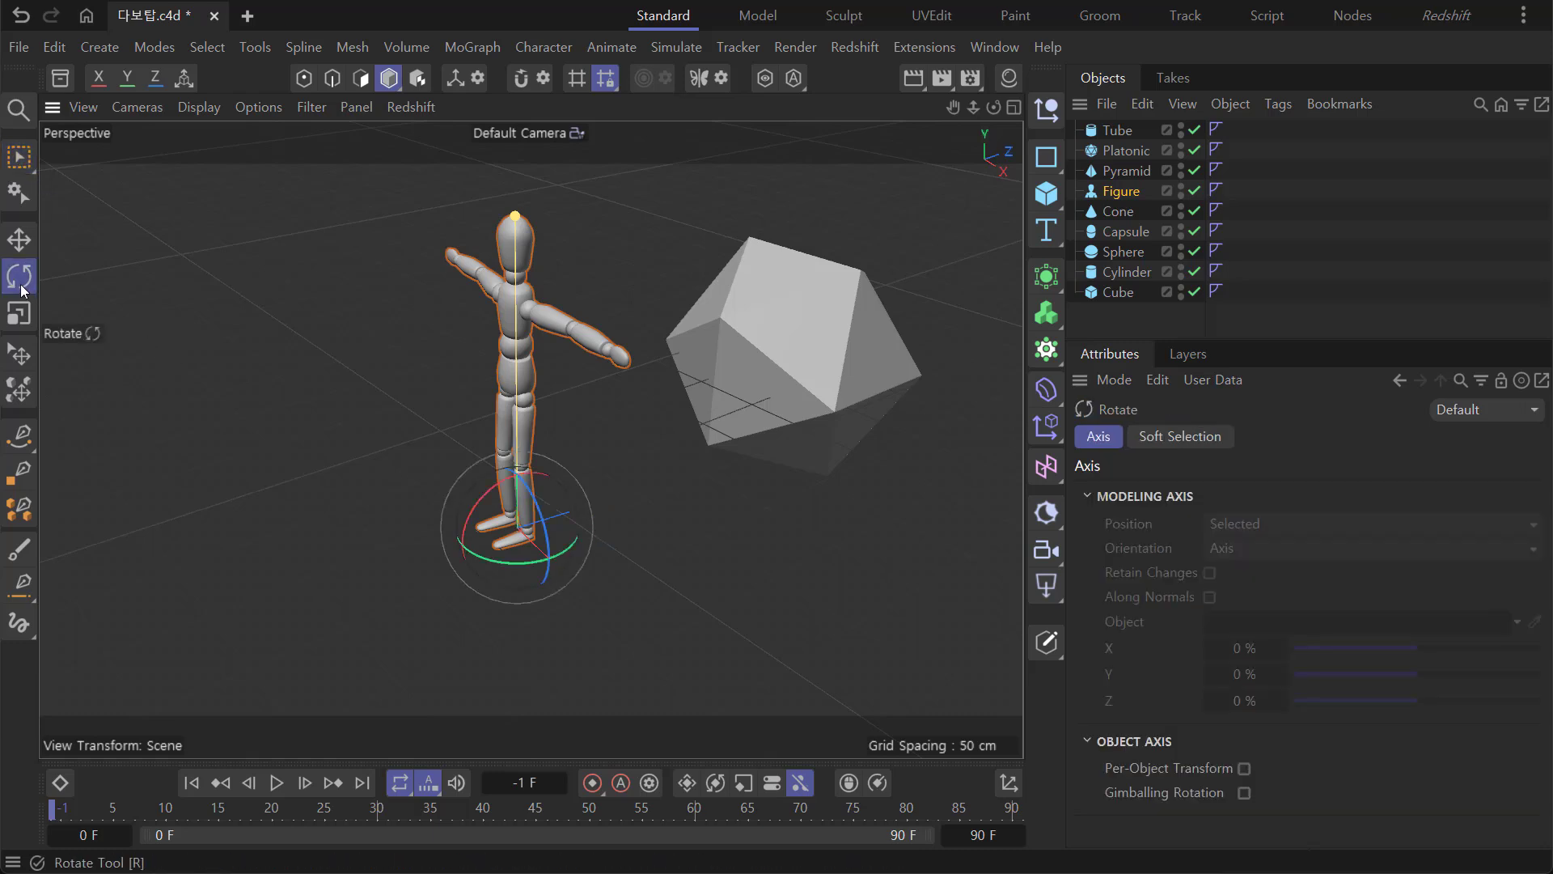
key("space")
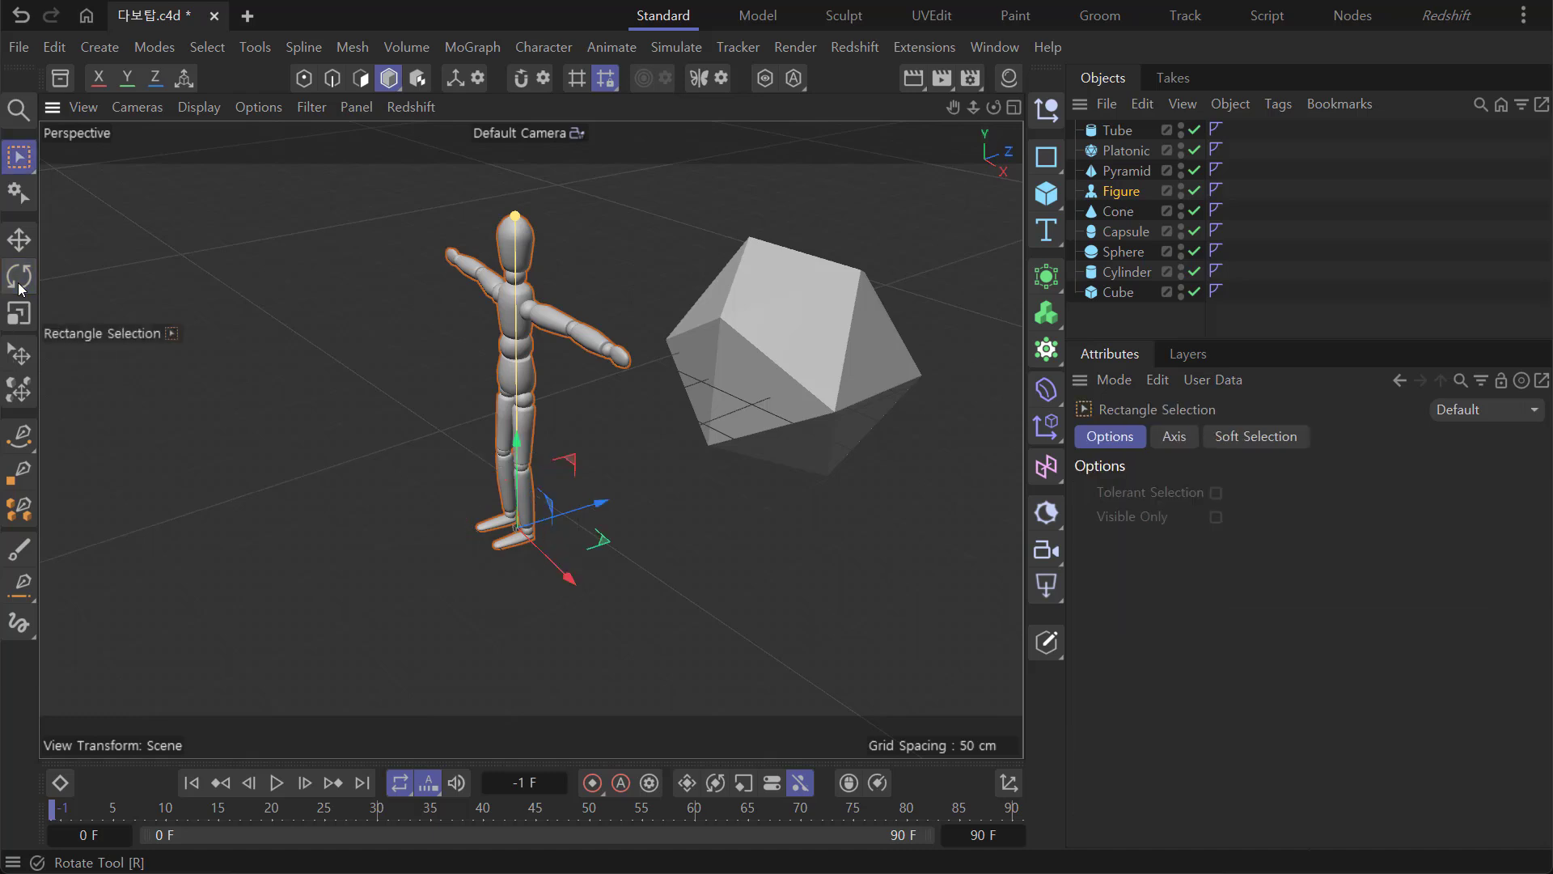
key("space")
key("space")
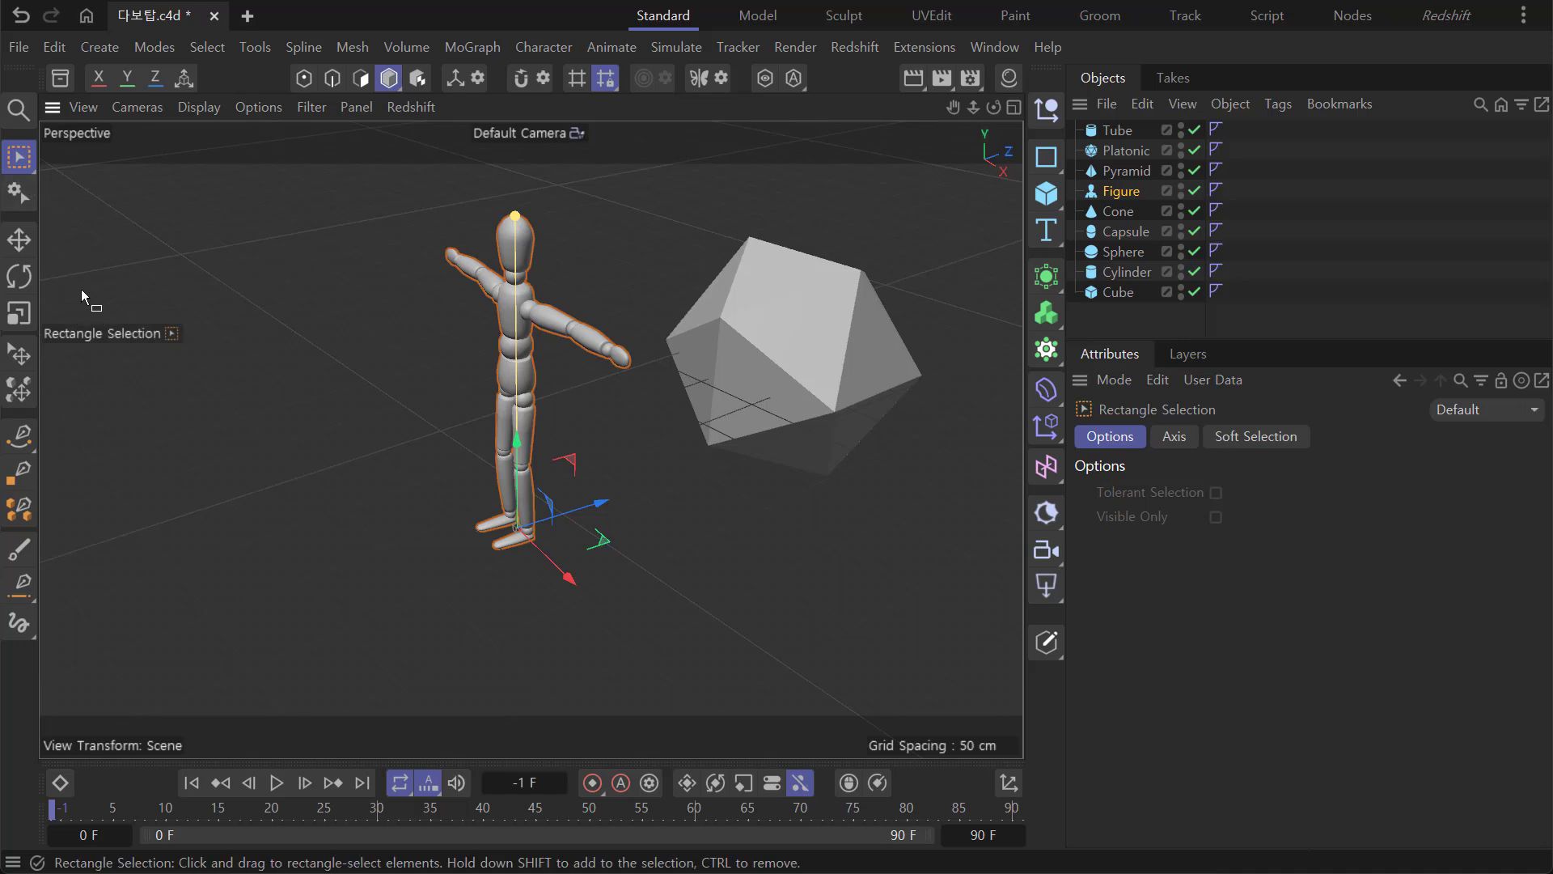
key("r")
key("r")
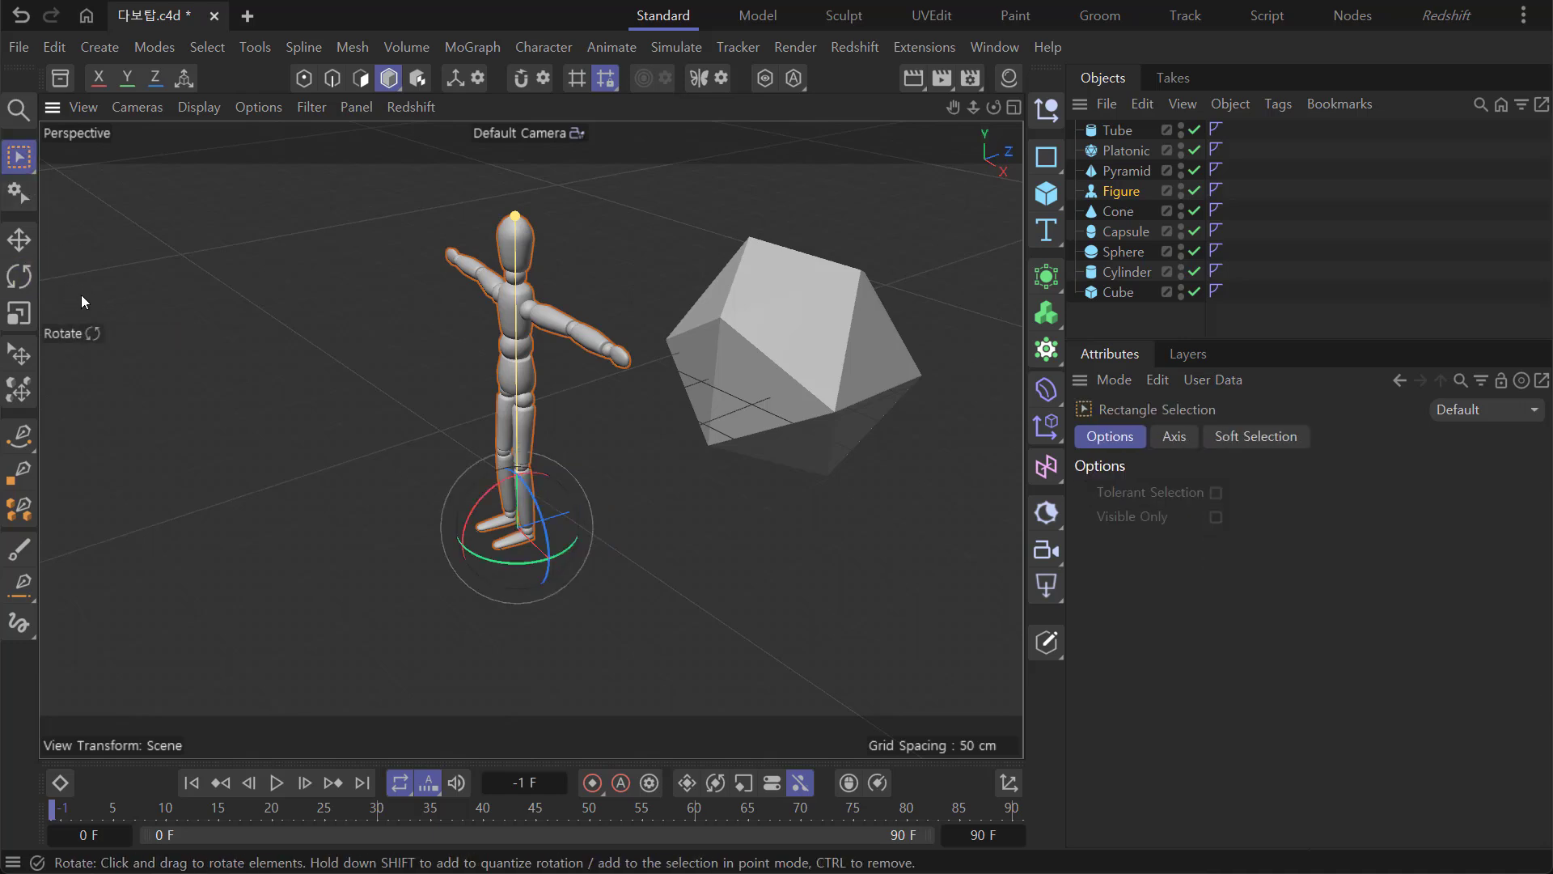
key("r")
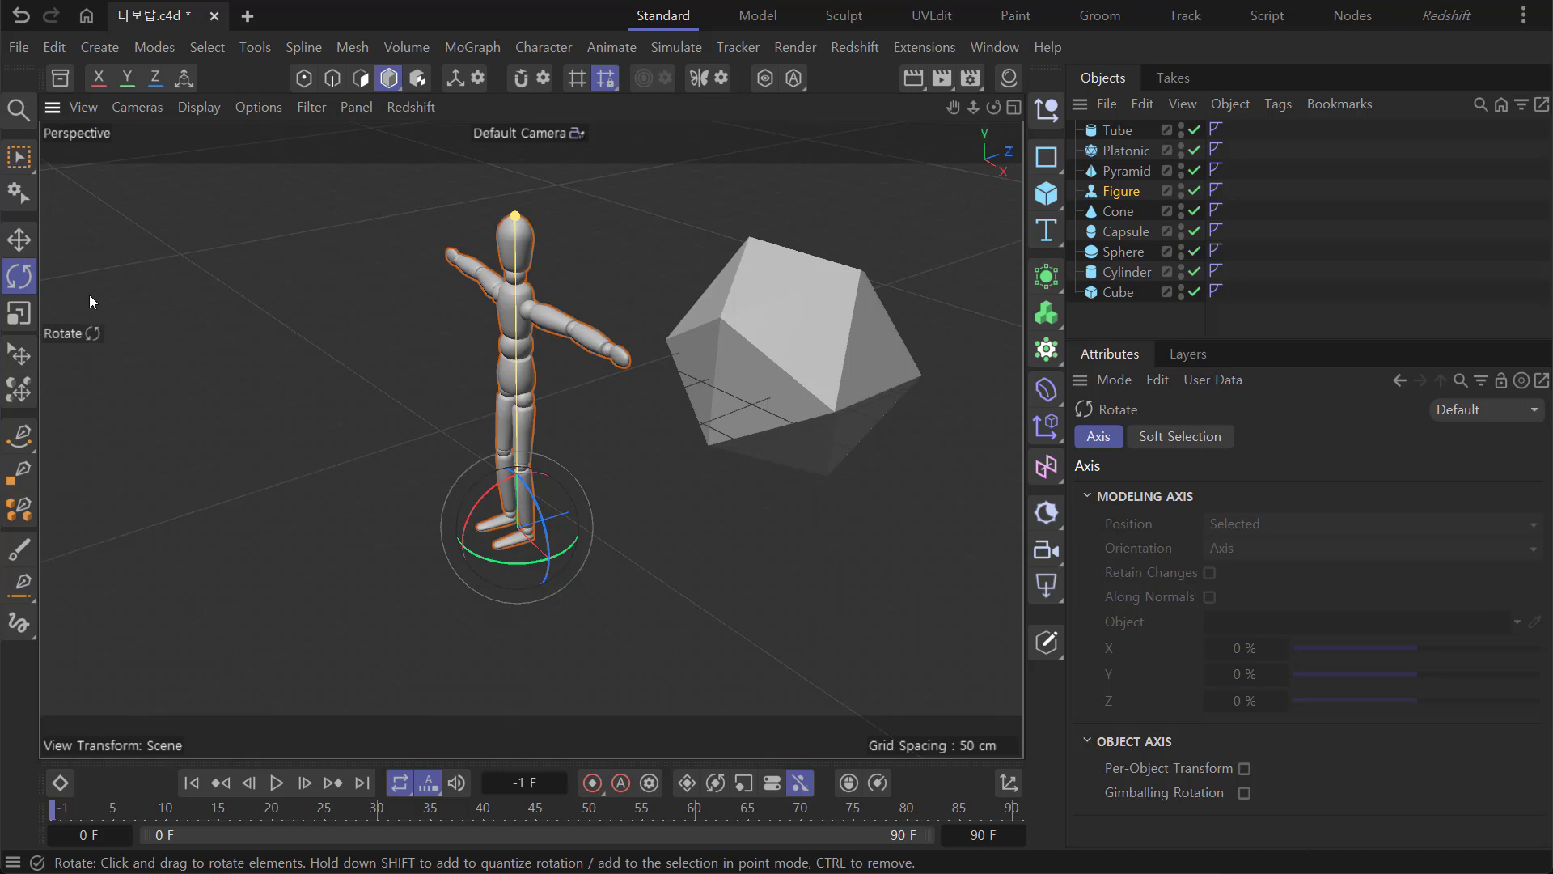
key("space")
key("space")
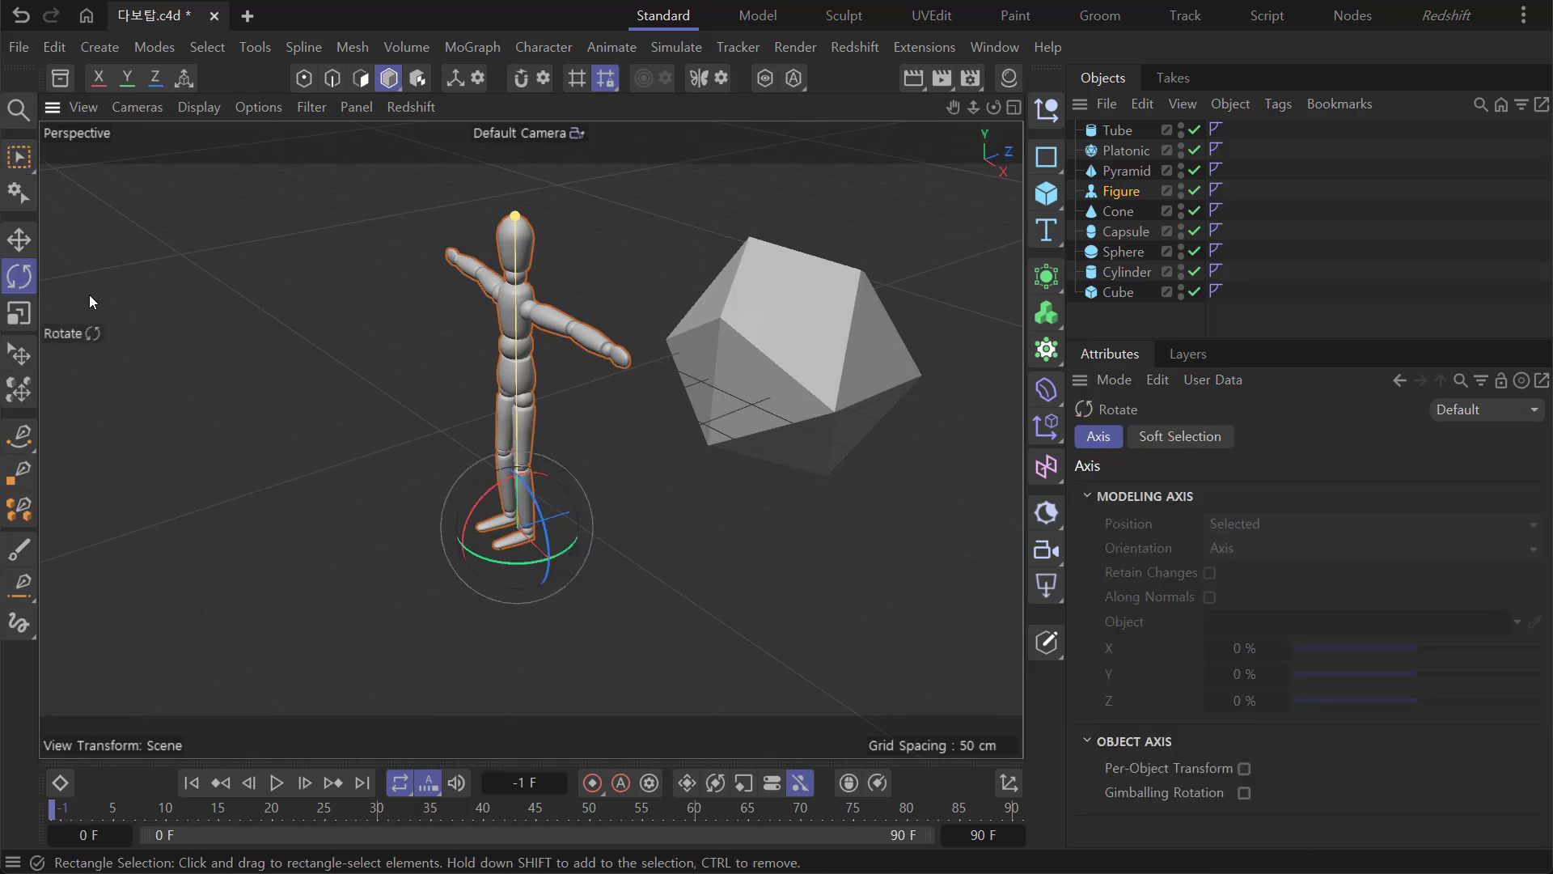
Switch between the Rotate tool and Rectangle Selection, ending in Rectangle Selection, and deselect the figure.
key("space")
key("space")
key("space")
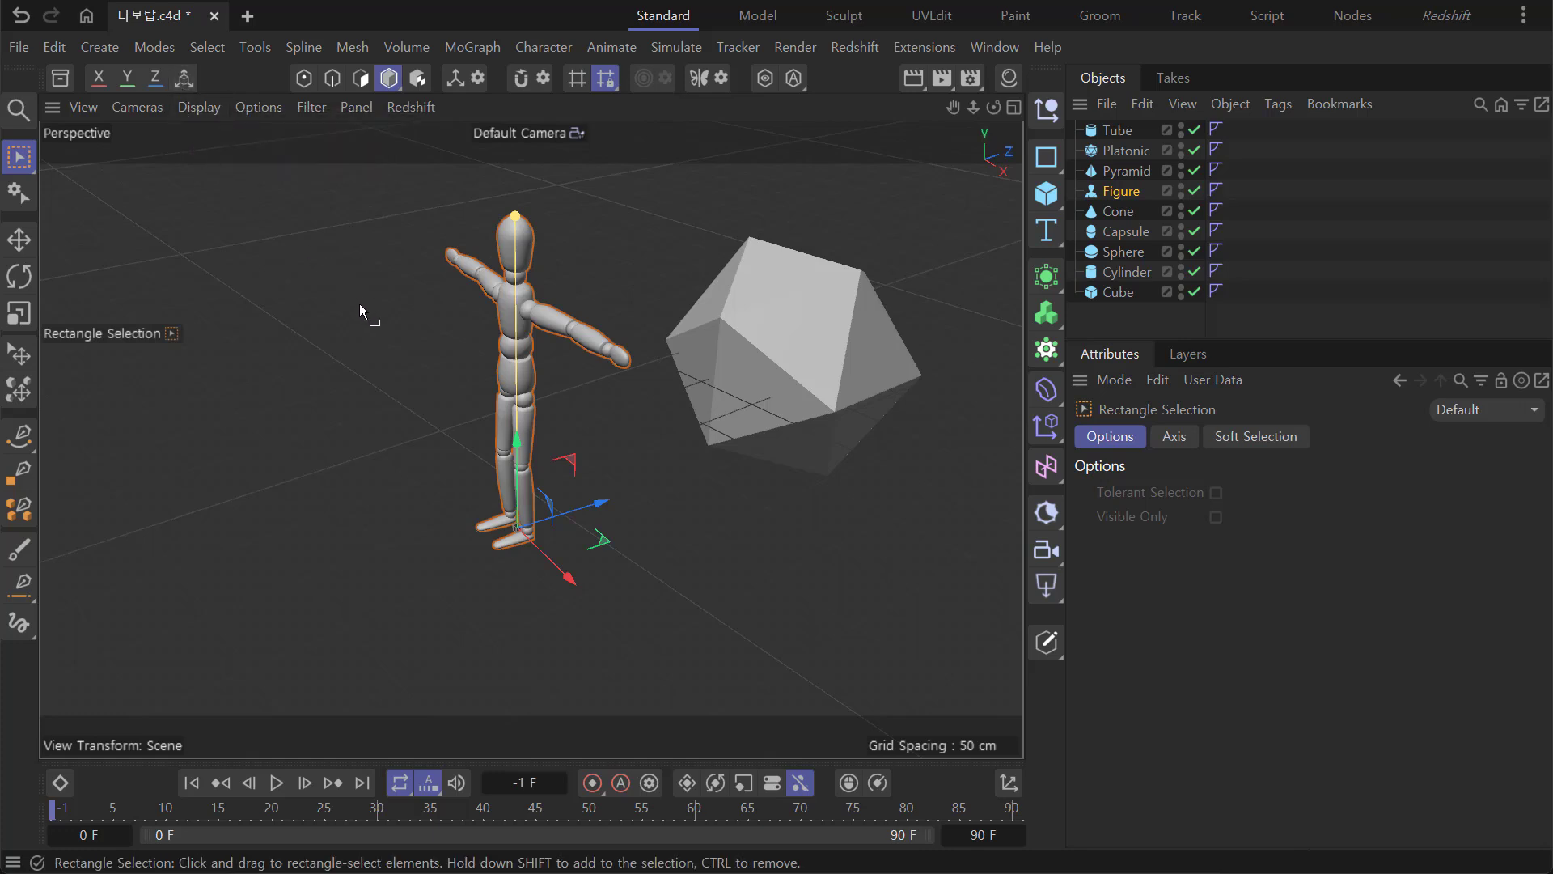
left_click(258, 231)
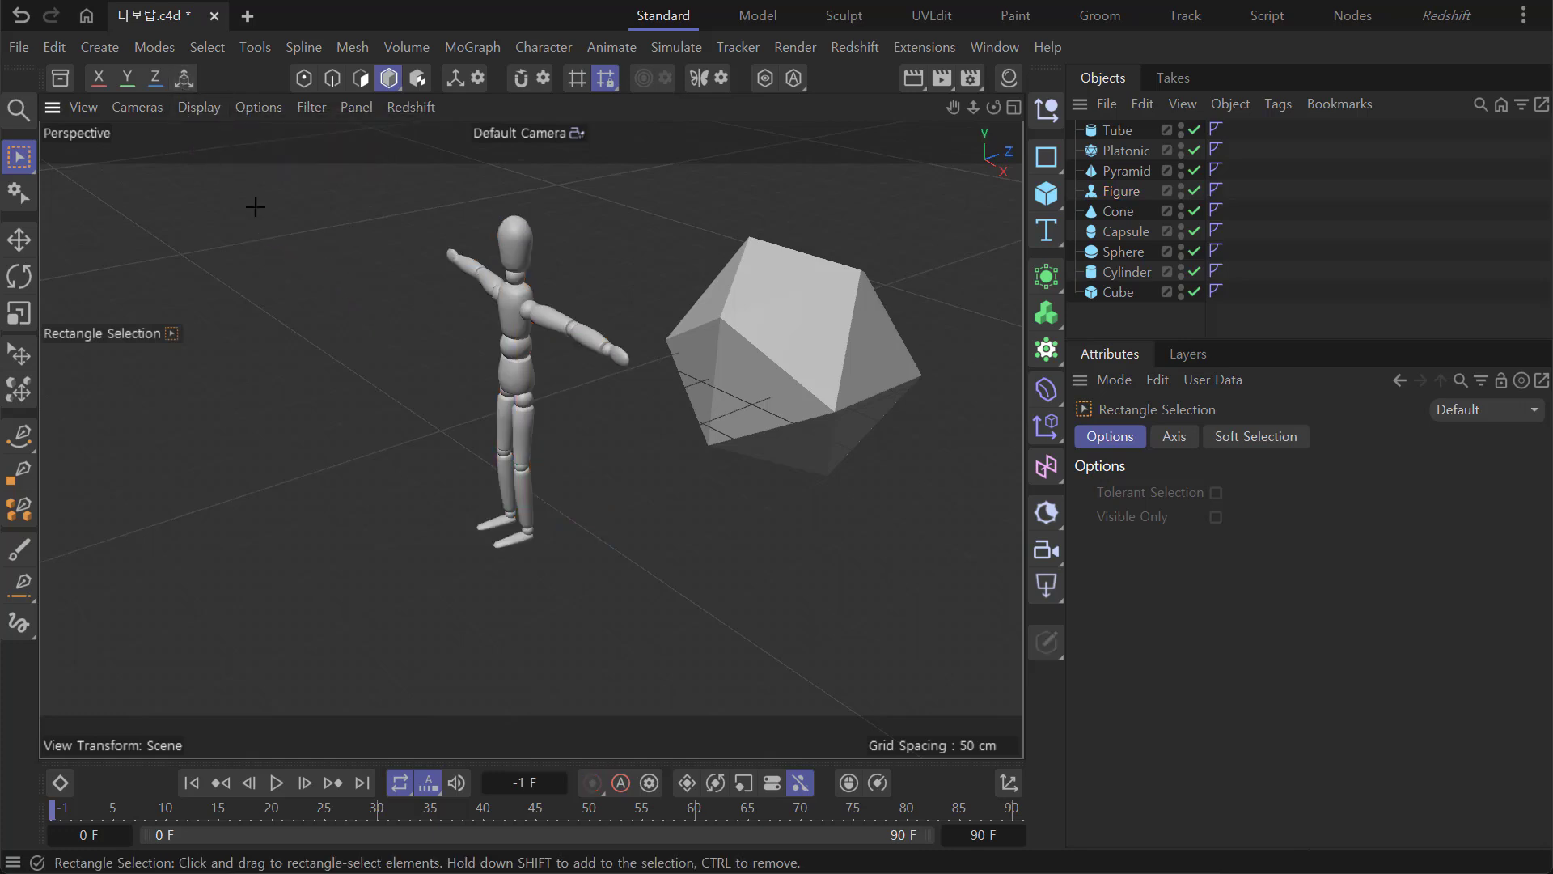
left_click(184, 78)
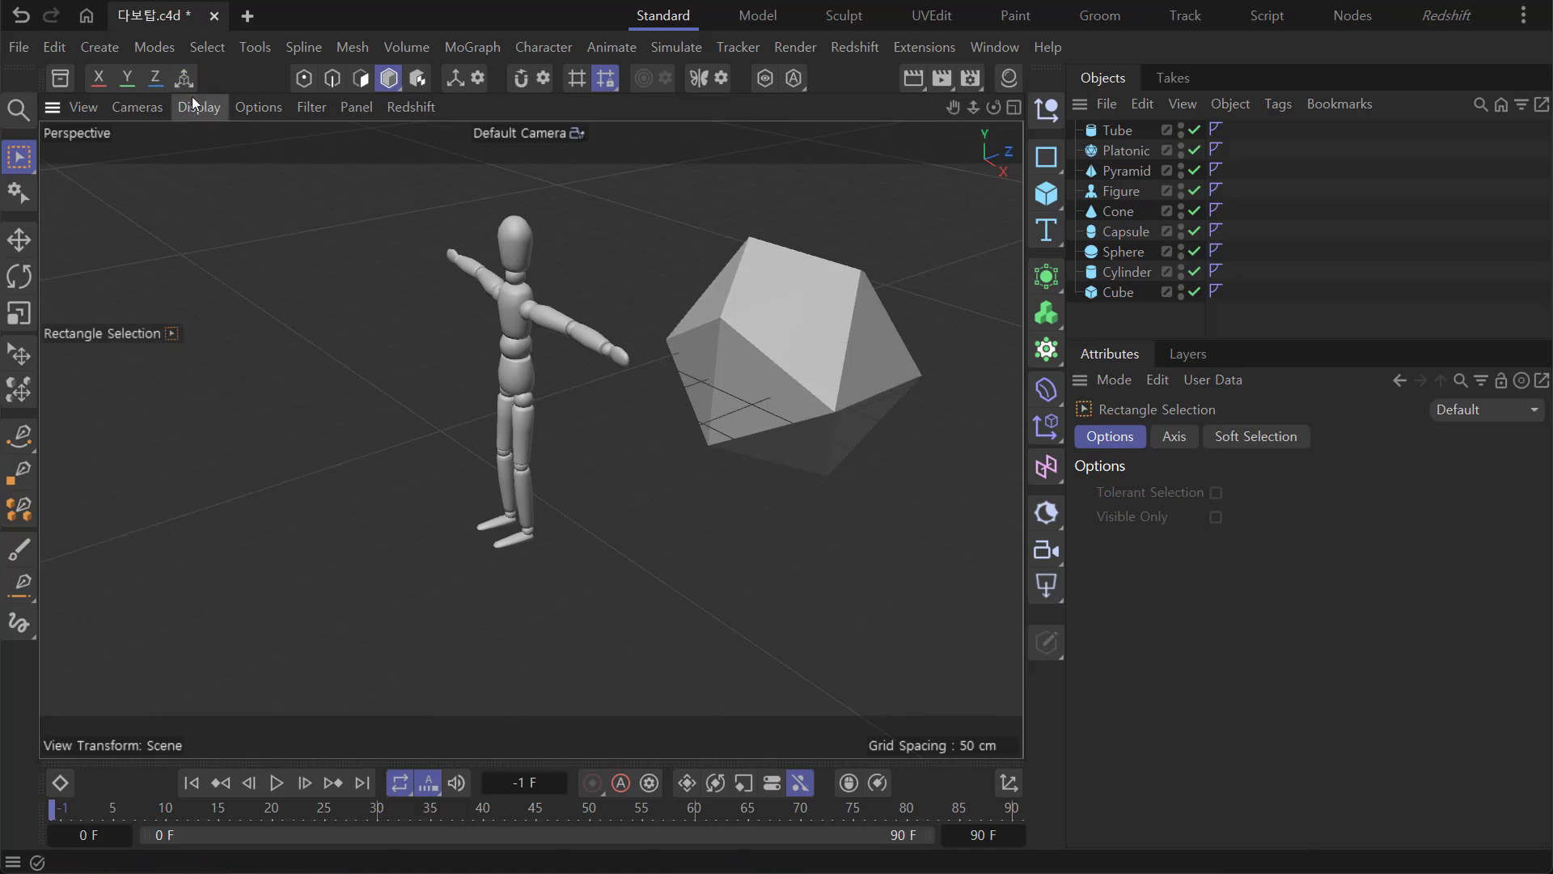
Select the figure and use the Rotate tool to turn it about its vertical axis to a heading of about -35°.
left_click(514, 316)
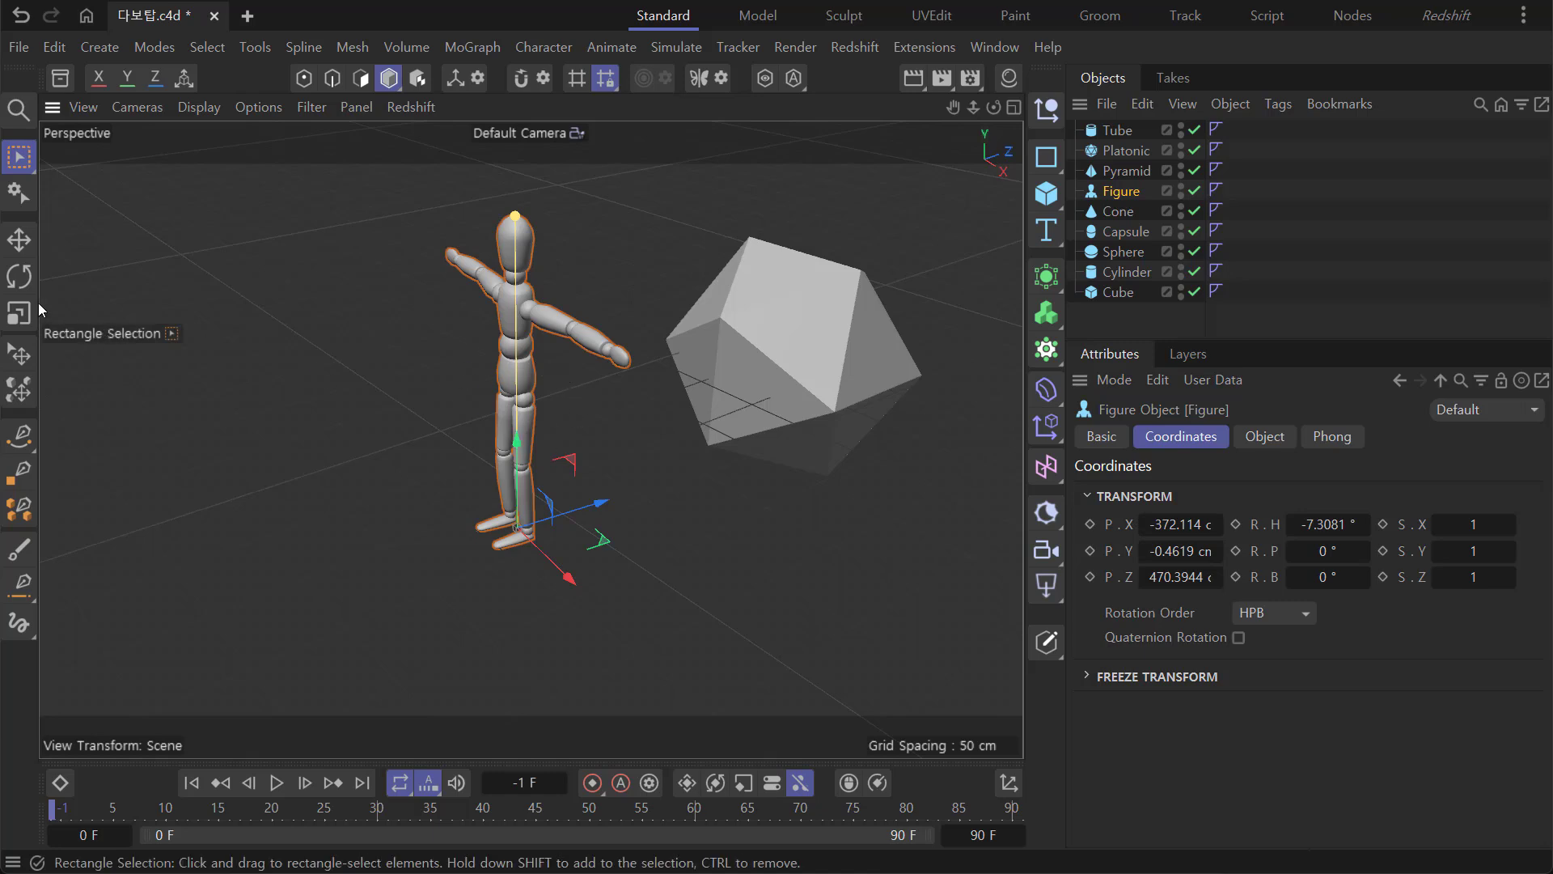
left_click(20, 277)
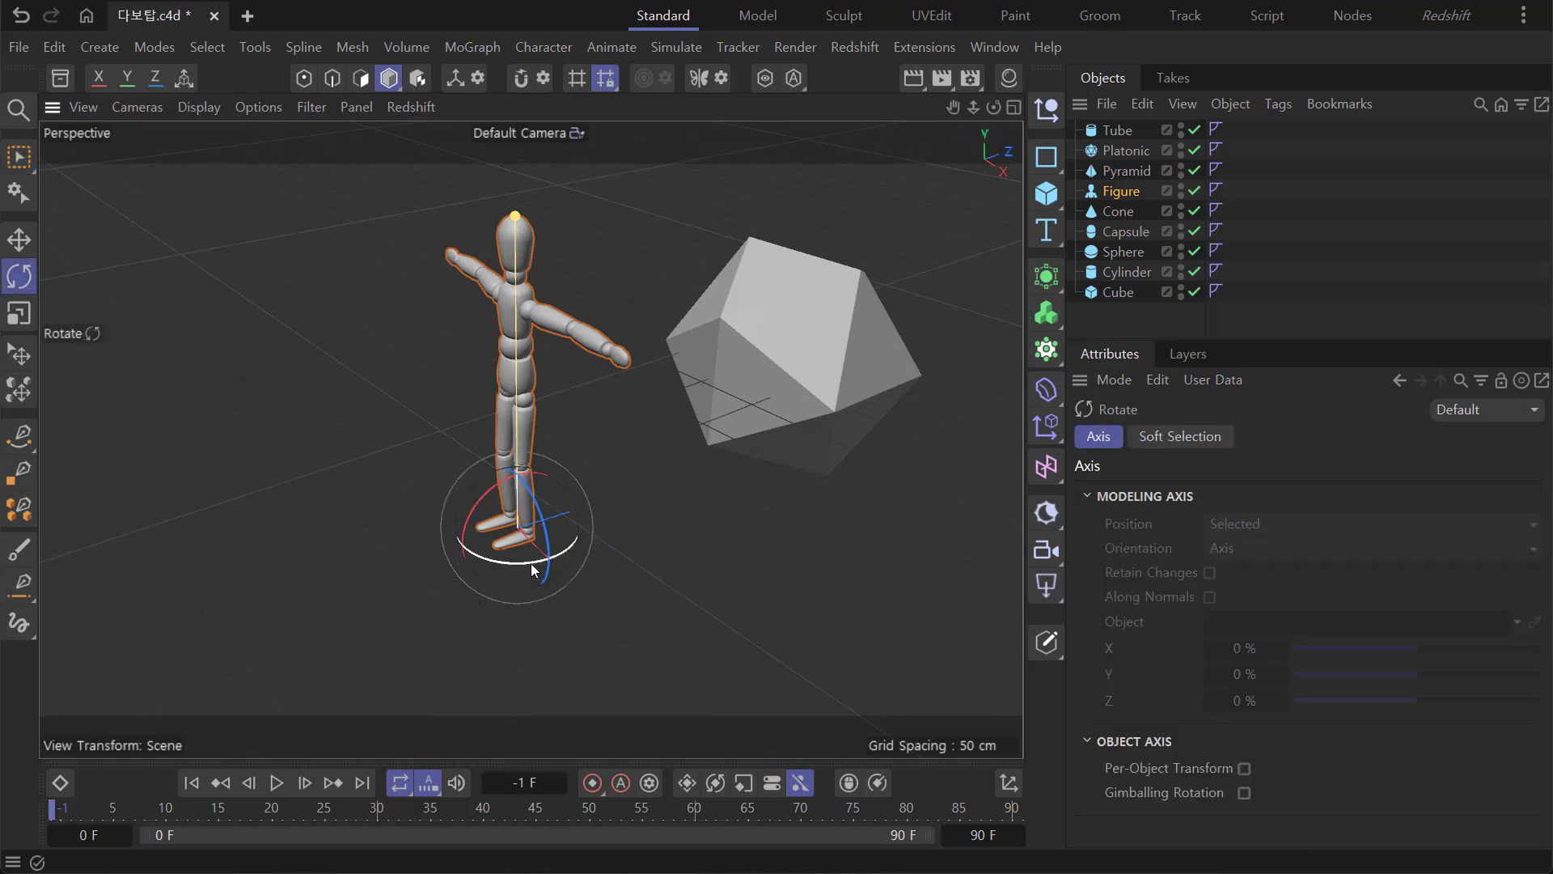
left_click_drag(530, 563, 434, 570)
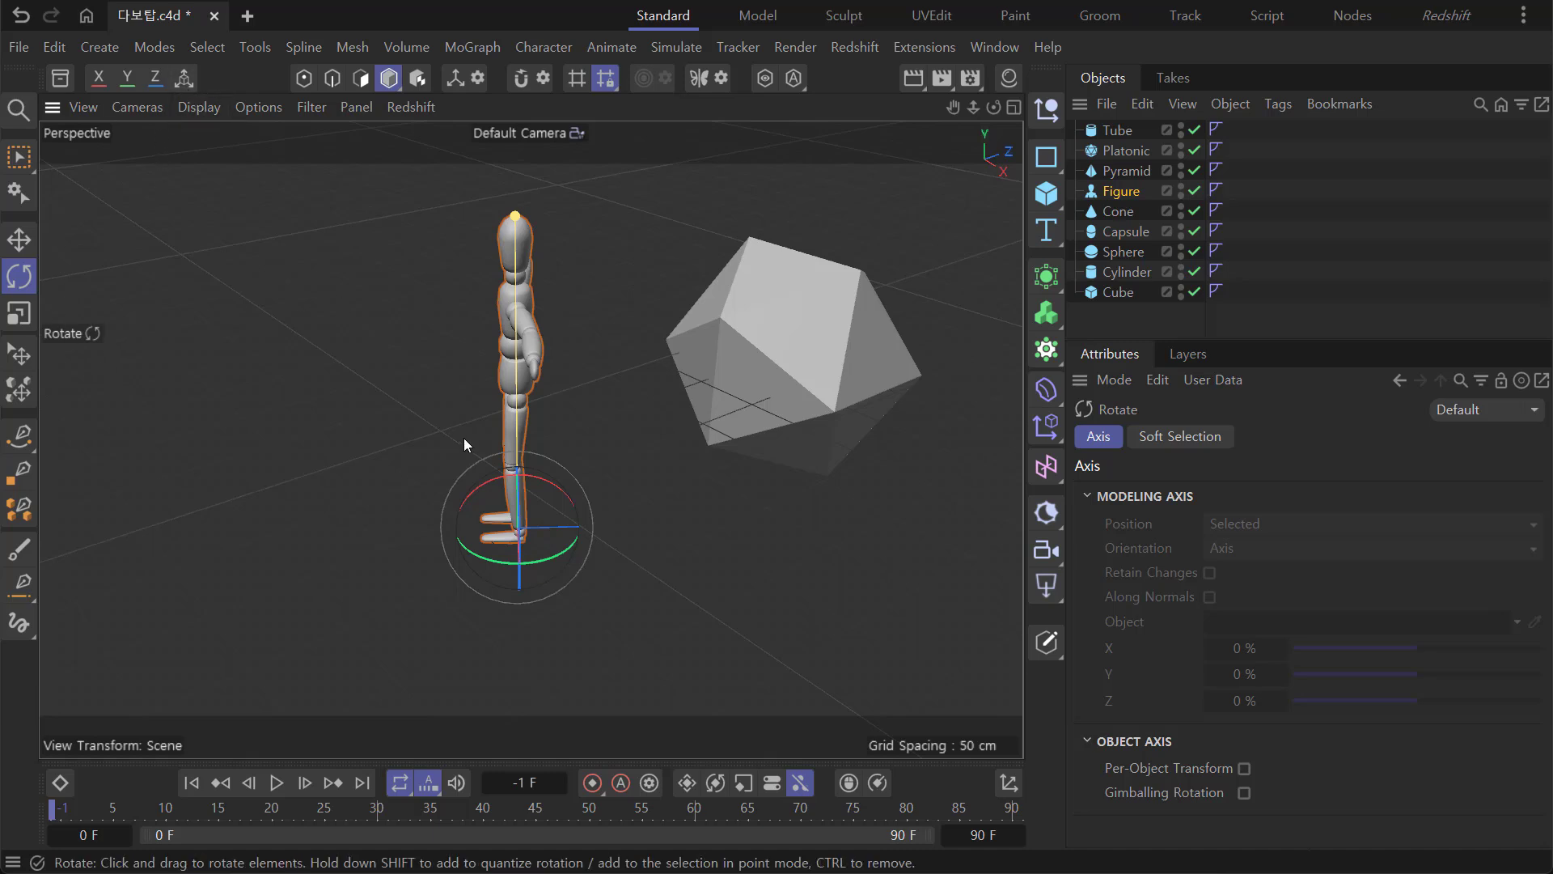
Use the Move tool to slide the figure across the floor plane from beside the platonic to just behind the cube.
left_click(23, 242)
left_click_drag(473, 535, 644, 597, "alt")
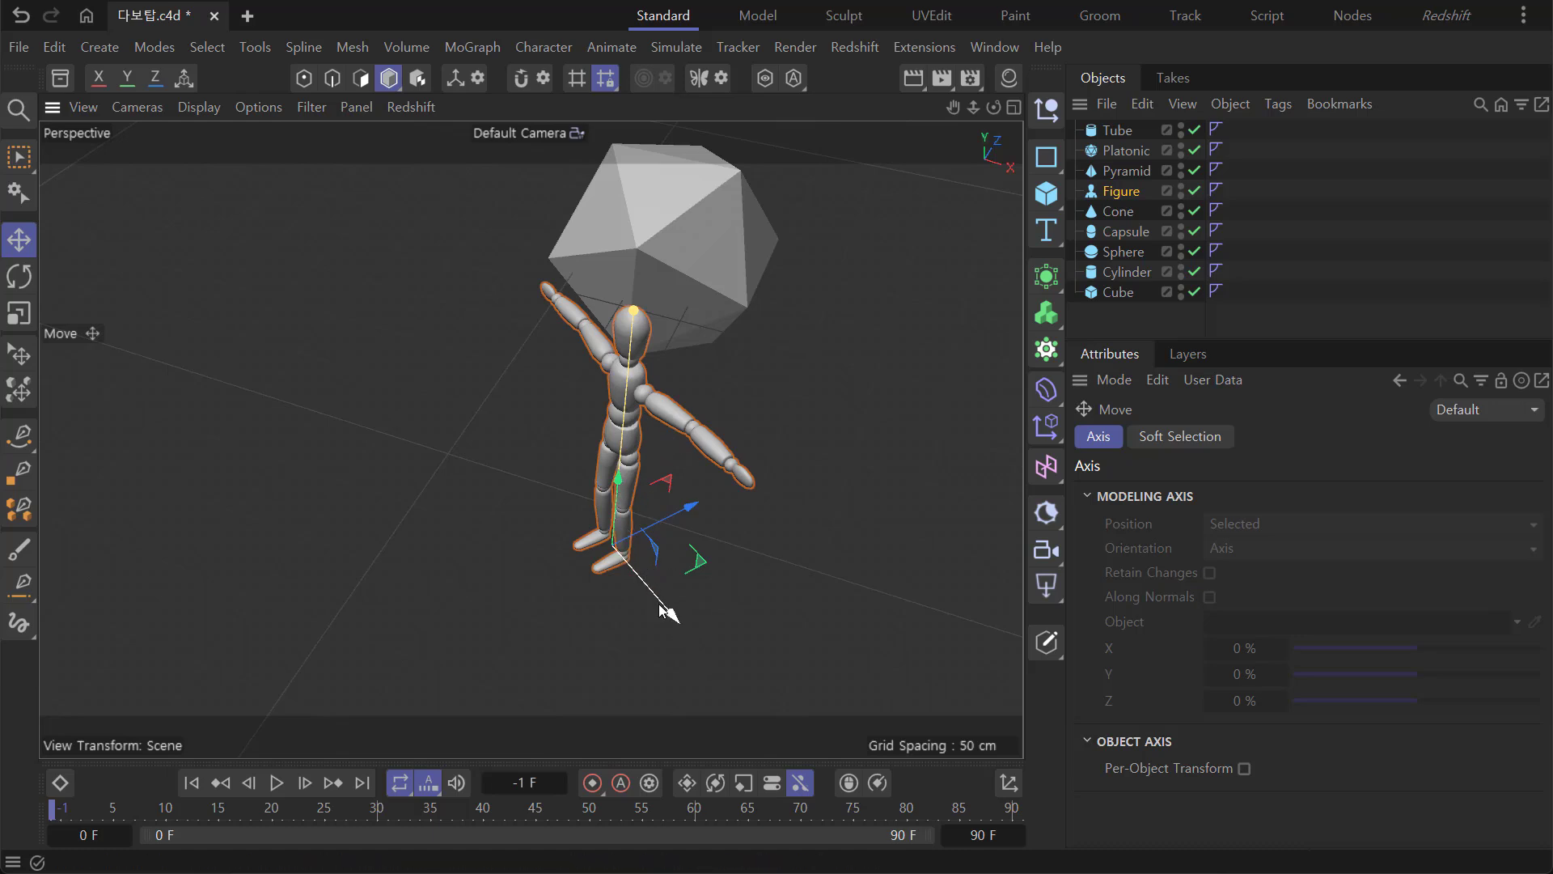
left_click_drag(660, 603, 608, 579, "alt")
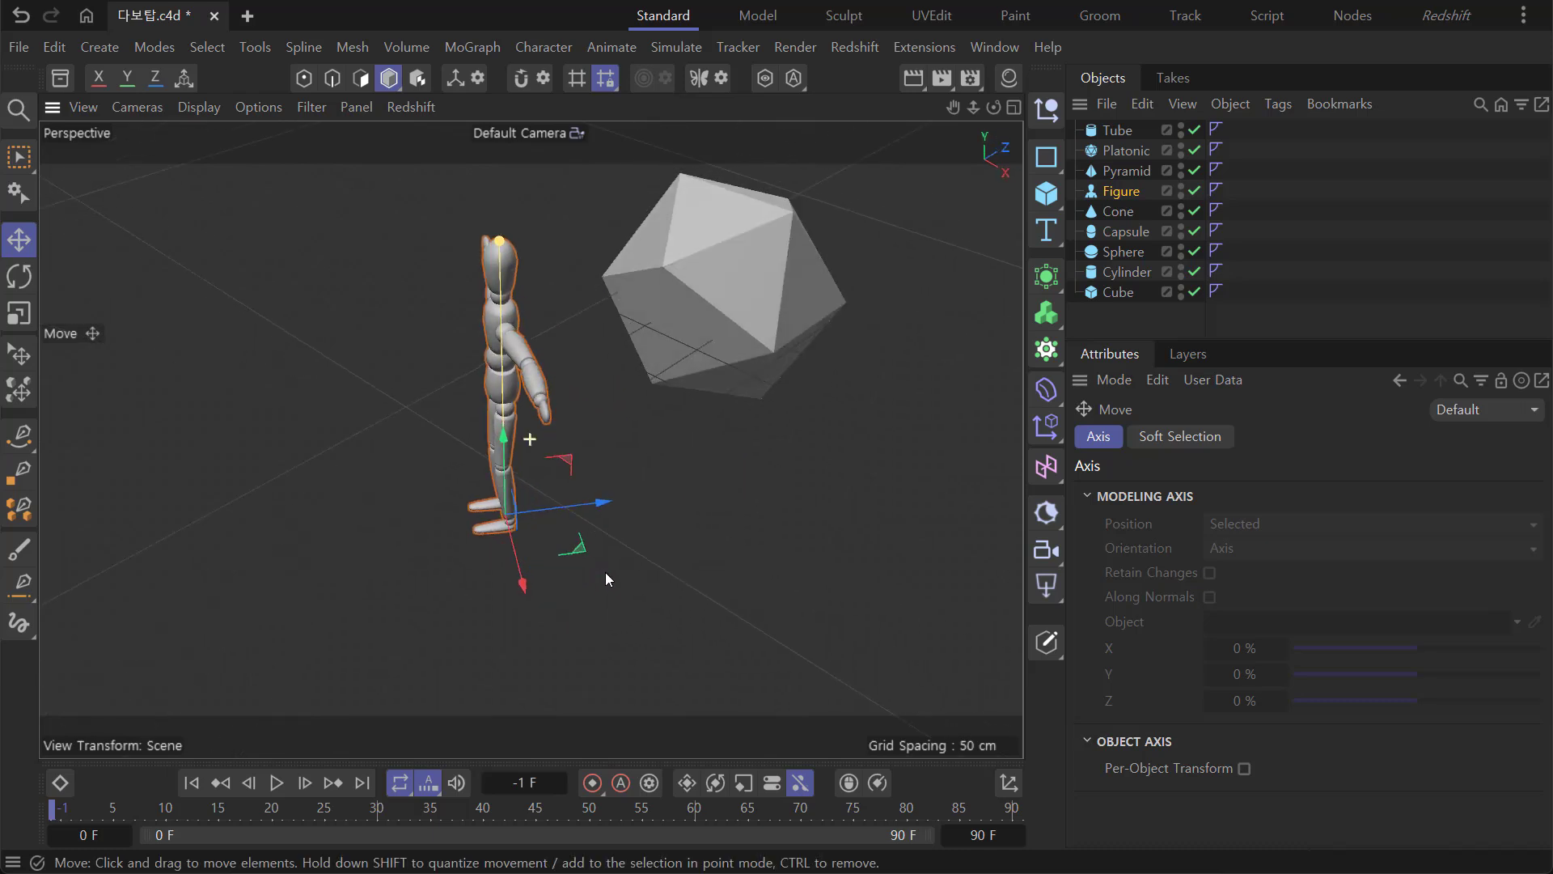
right_click_drag(605, 571, 474, 428, "alt")
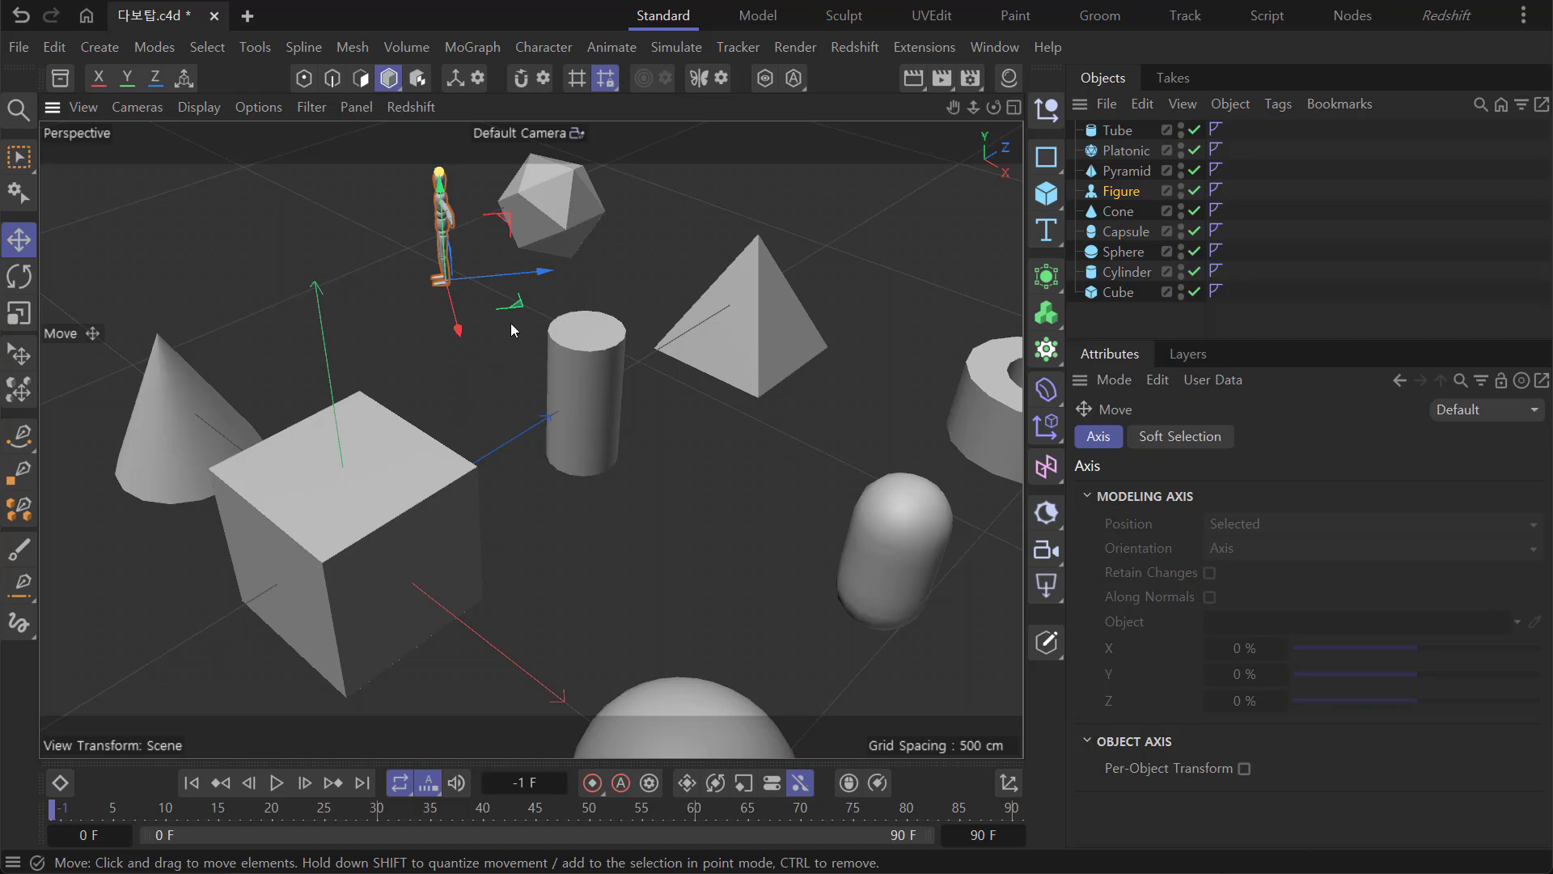
left_click_drag(511, 323, 529, 538)
Move the cube away from the world origin, and slide the figure close to the origin at about X 28 cm, Z 53 cm.
left_click(419, 575)
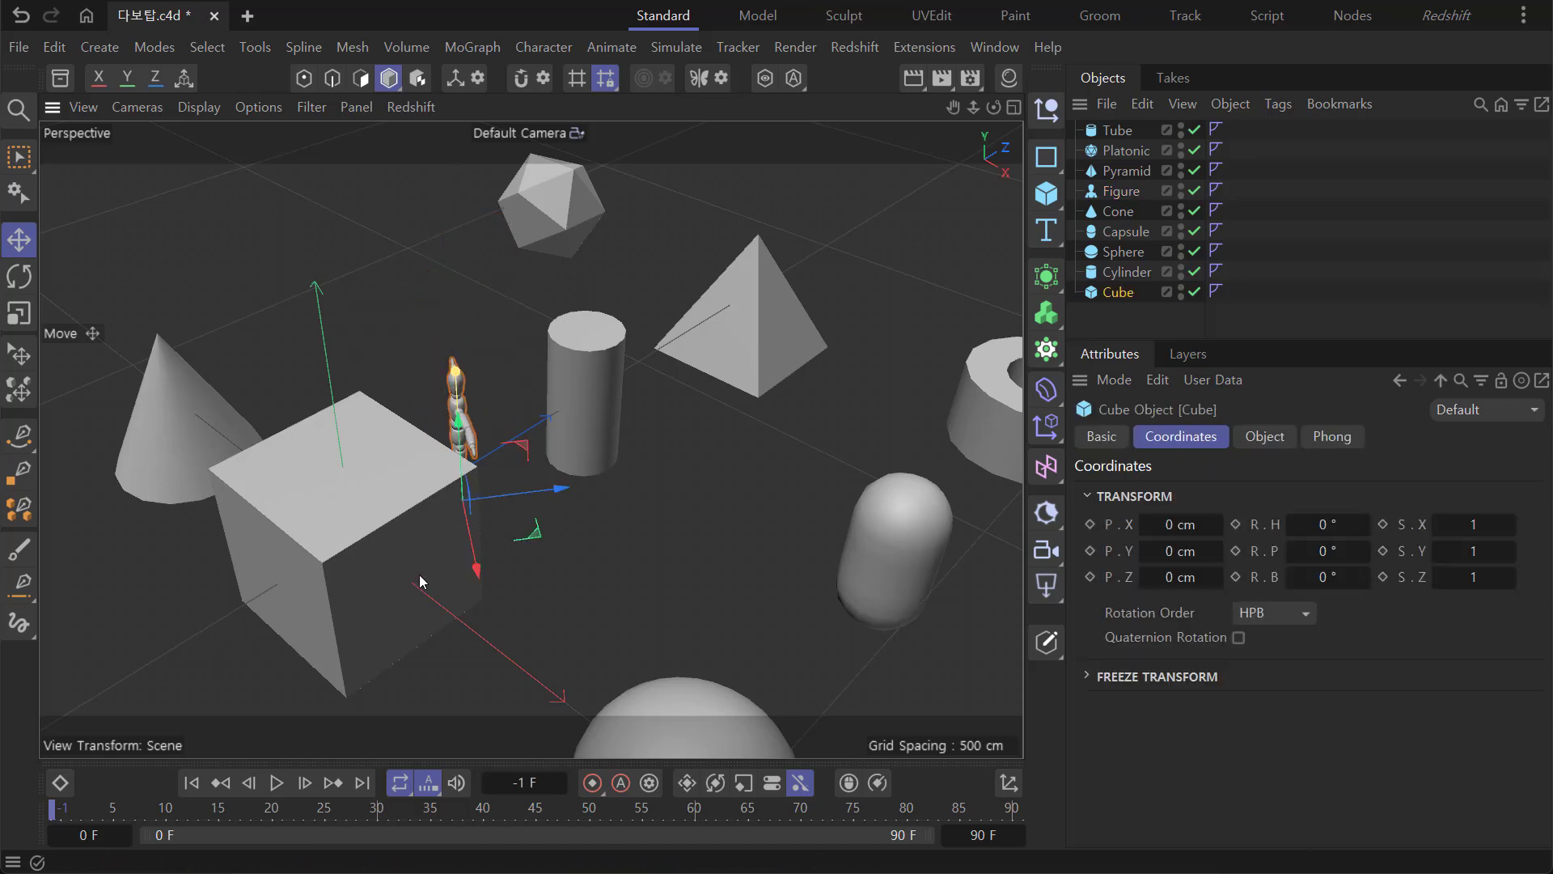
left_click_drag(414, 506, 139, 720)
left_click(461, 474)
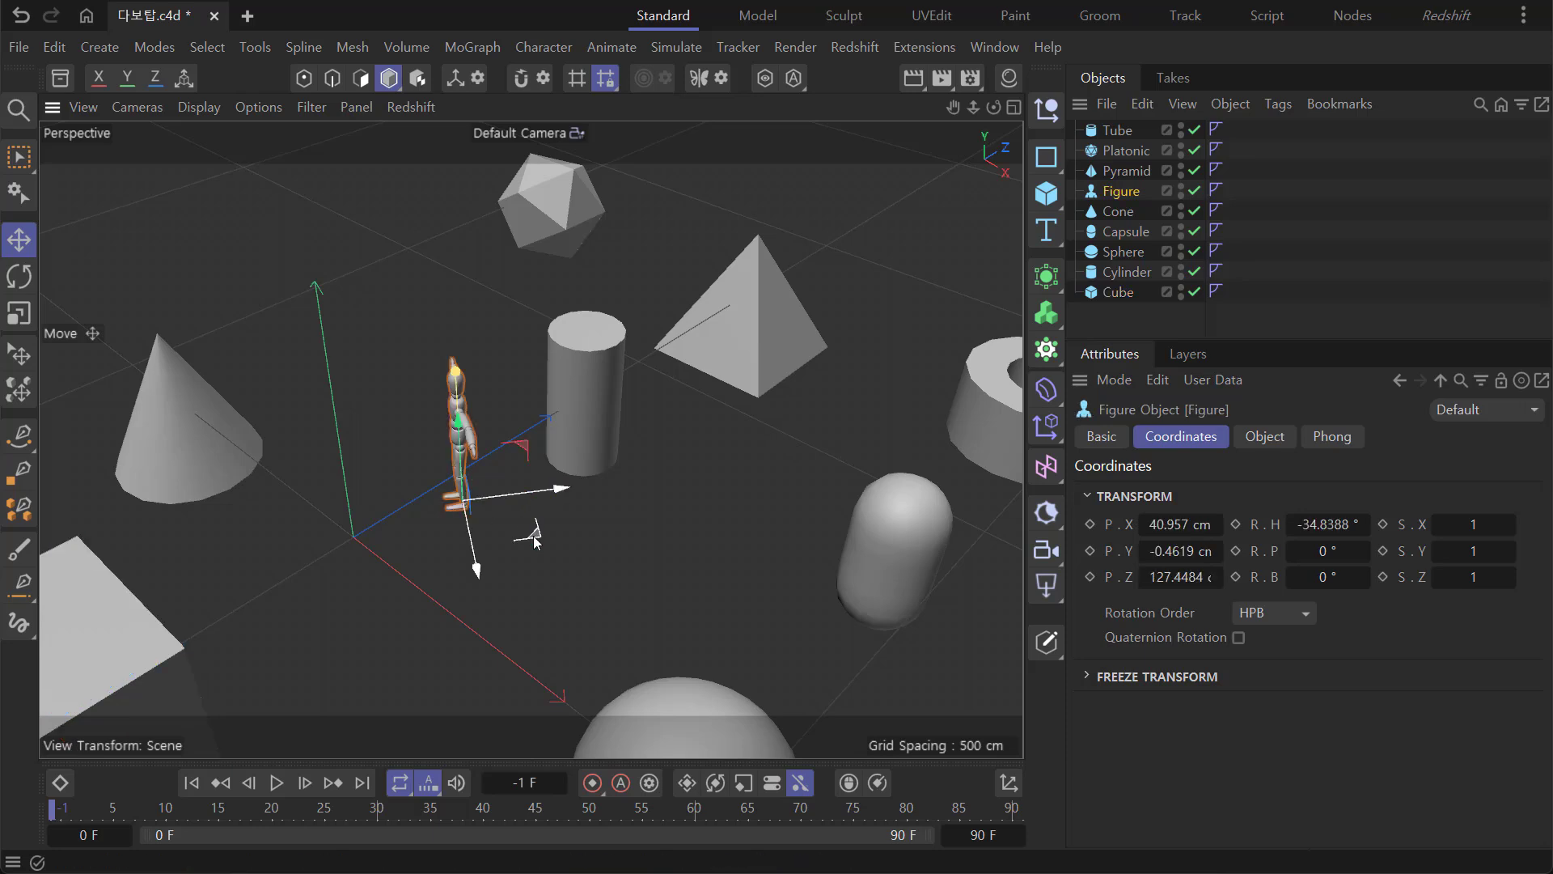
left_click_drag(534, 537, 380, 599)
scroll(380, 599, "up", 5)
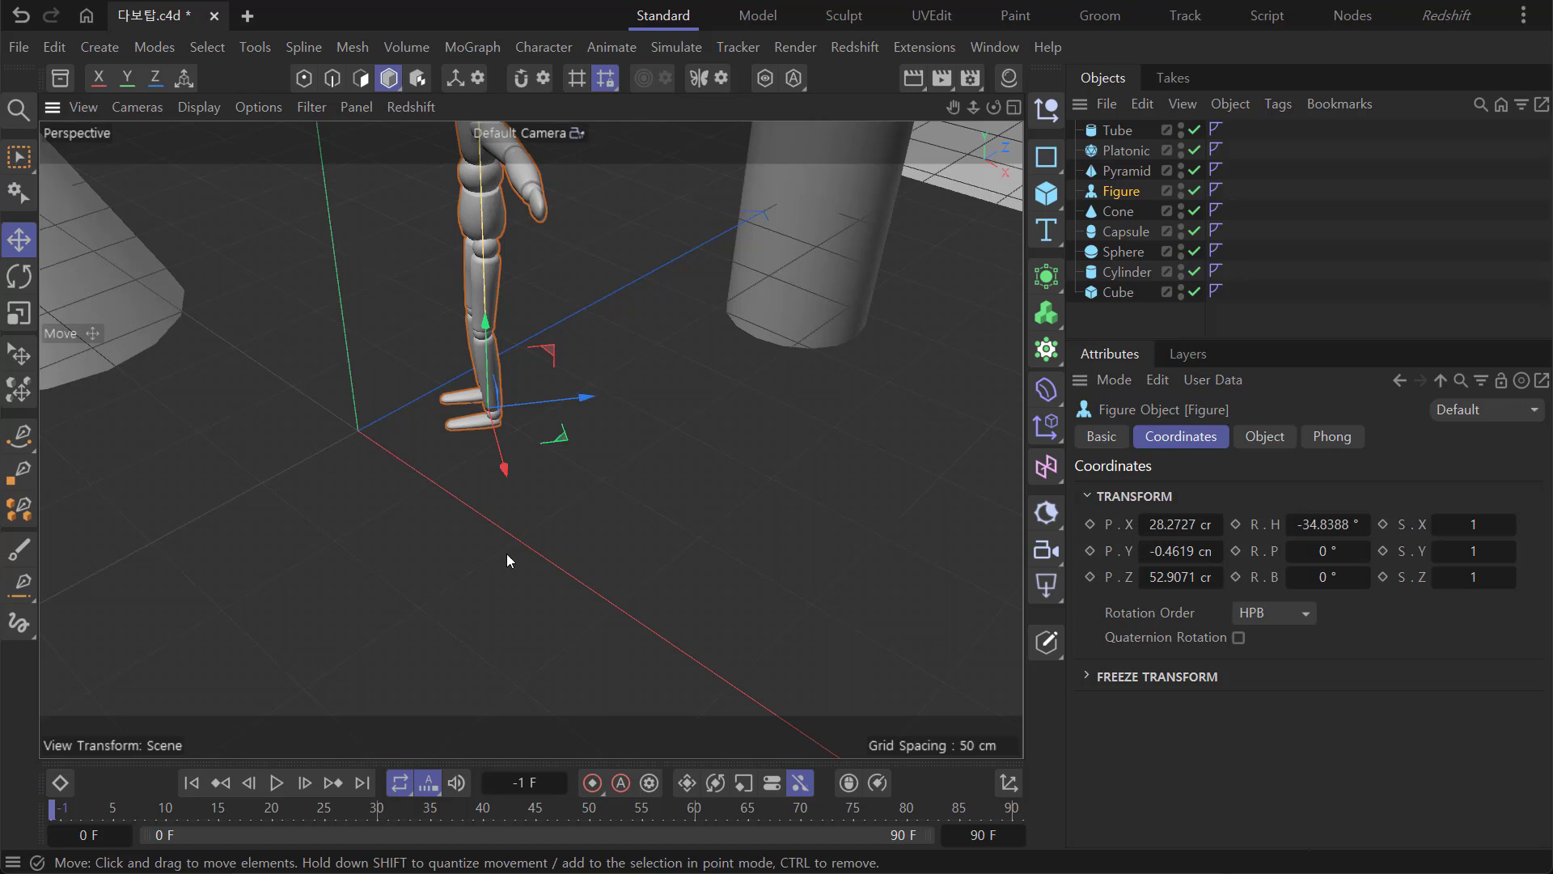
scroll(742, 653, "down", 5)
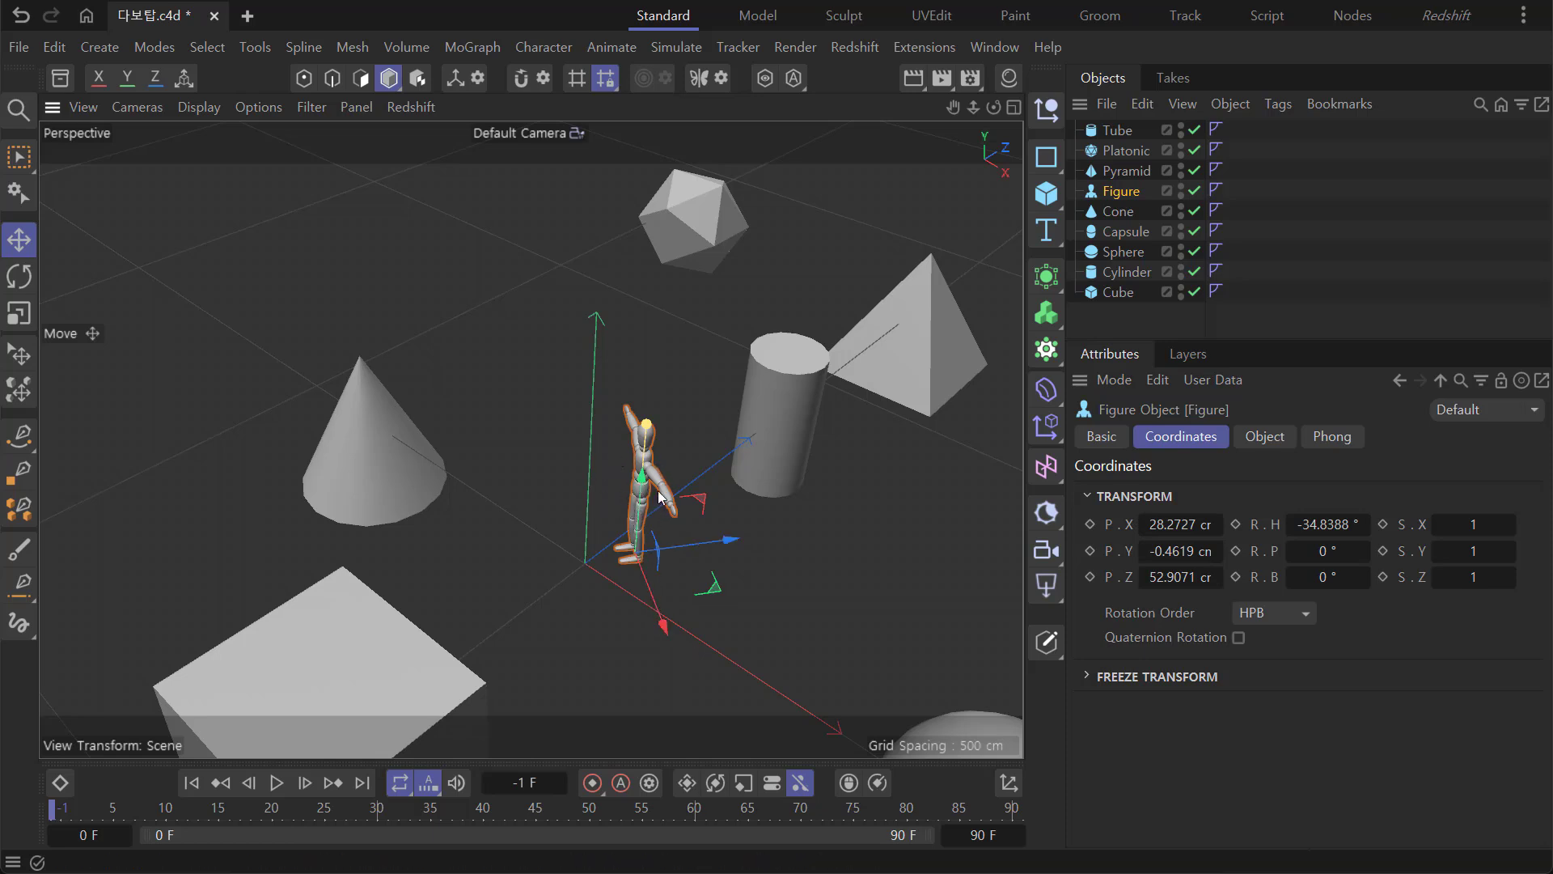
Switch the figure's handles to the world coordinate system, compare them with the world axes, and return to object coordinates.
left_click(185, 80)
scroll(598, 515, "up", 3)
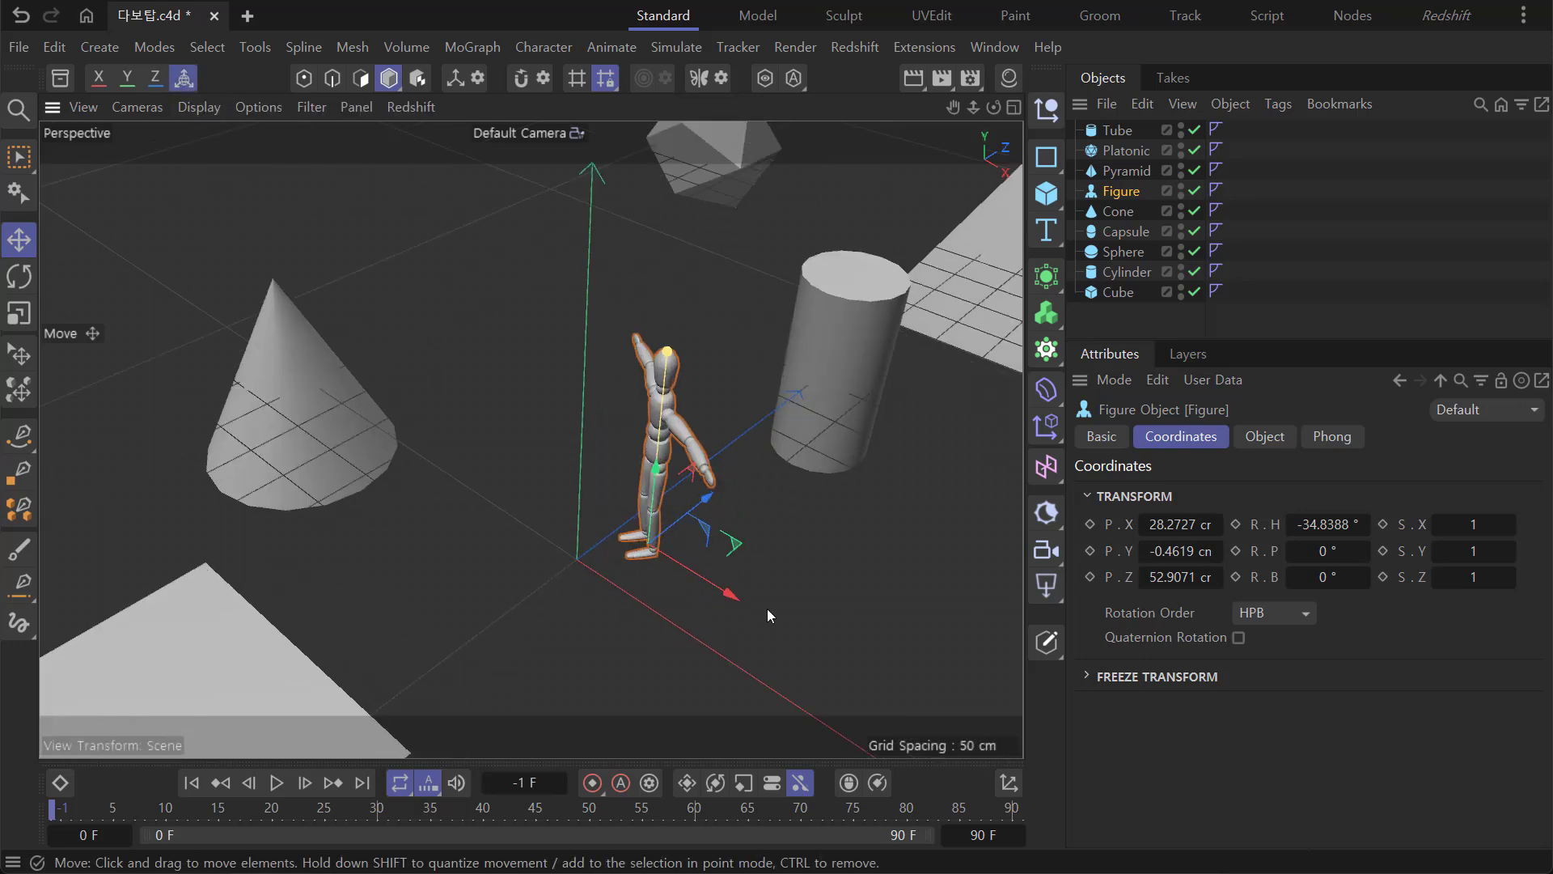
left_click_drag(767, 614, 613, 524, "alt")
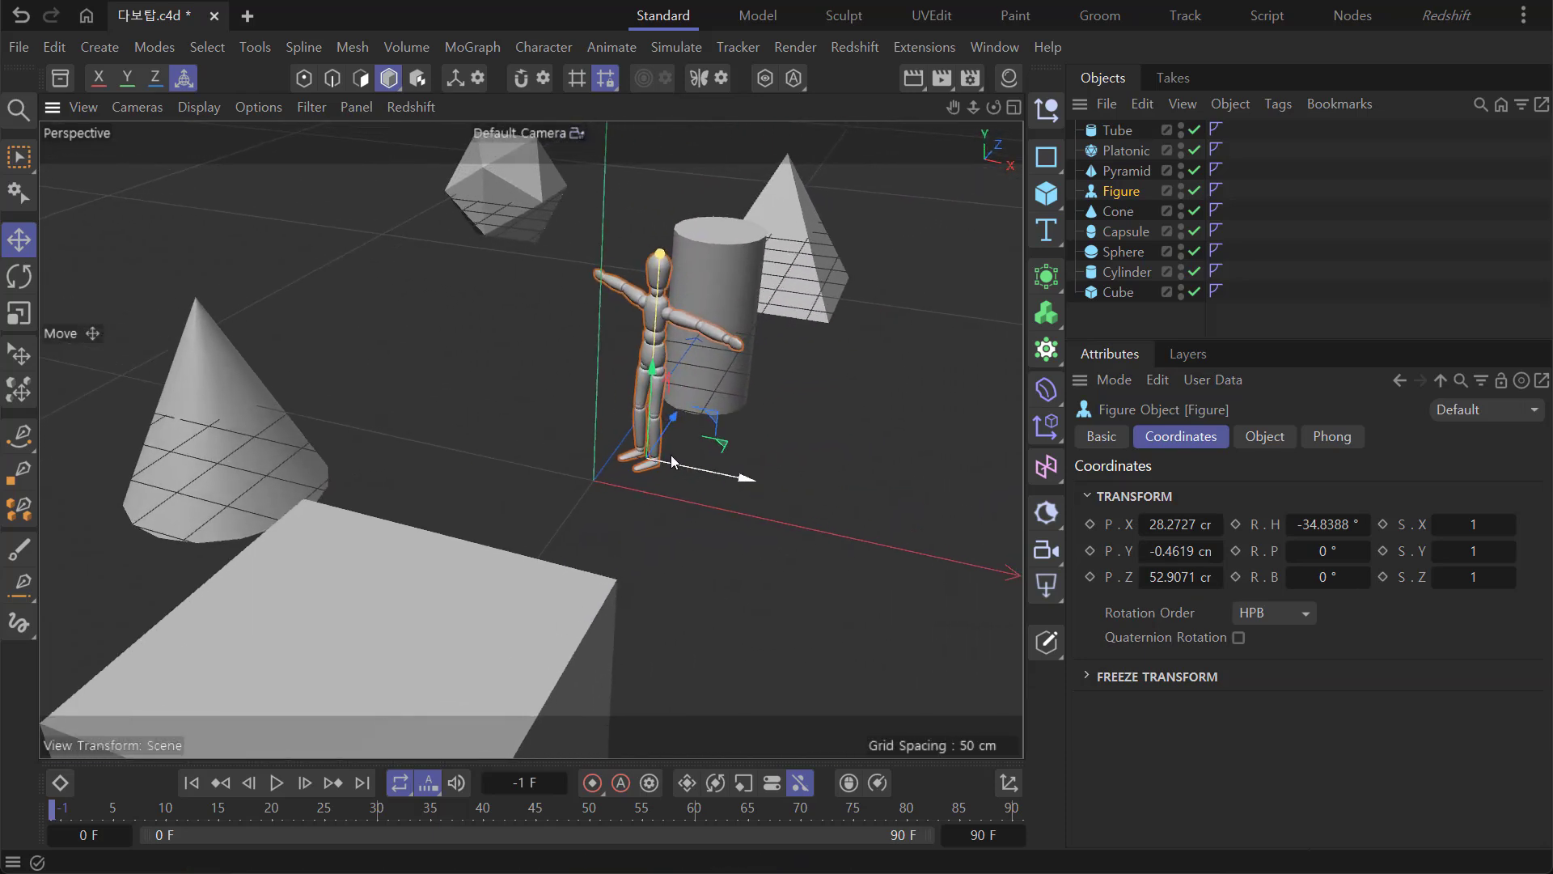
left_click_drag(716, 477, 706, 410, "alt")
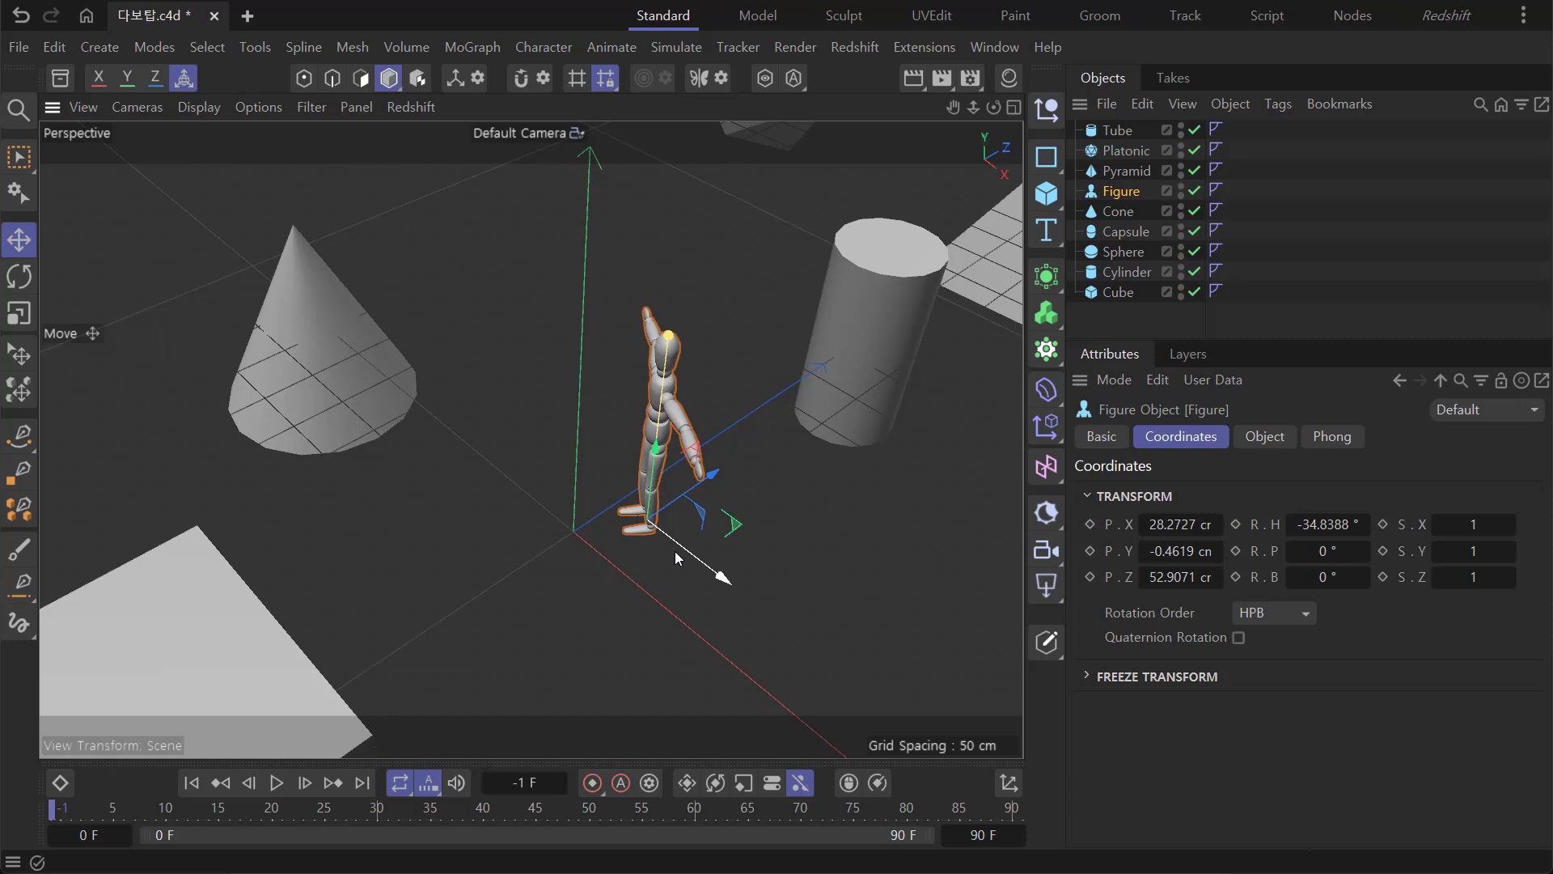
left_click(185, 78)
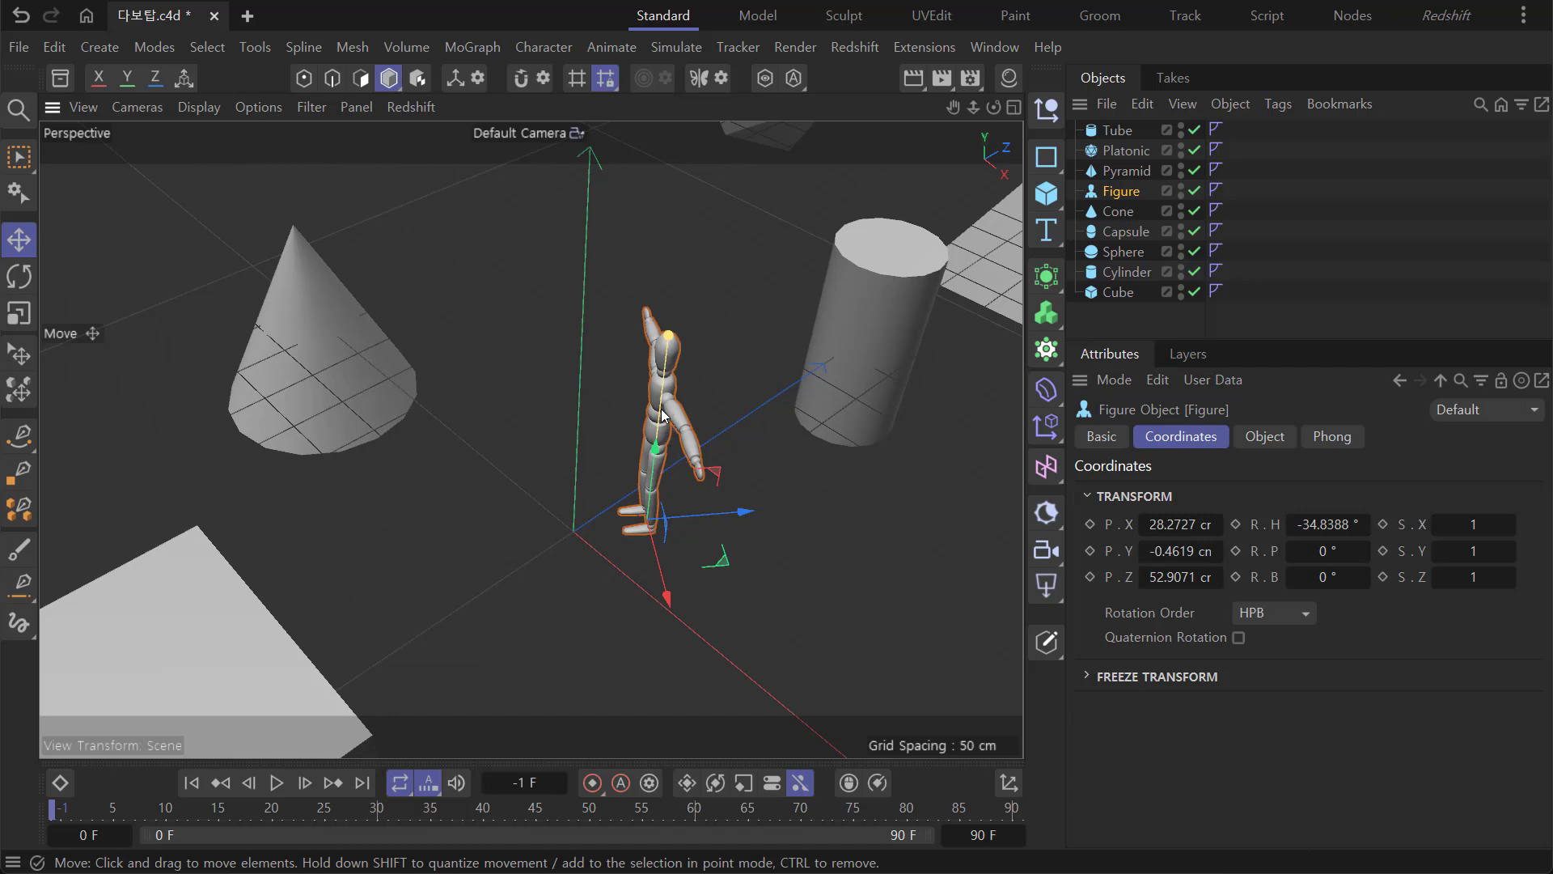
Select the cylinder and tilt it diagonally with the Rotate tool.
left_click_drag(794, 515, 705, 537, "alt")
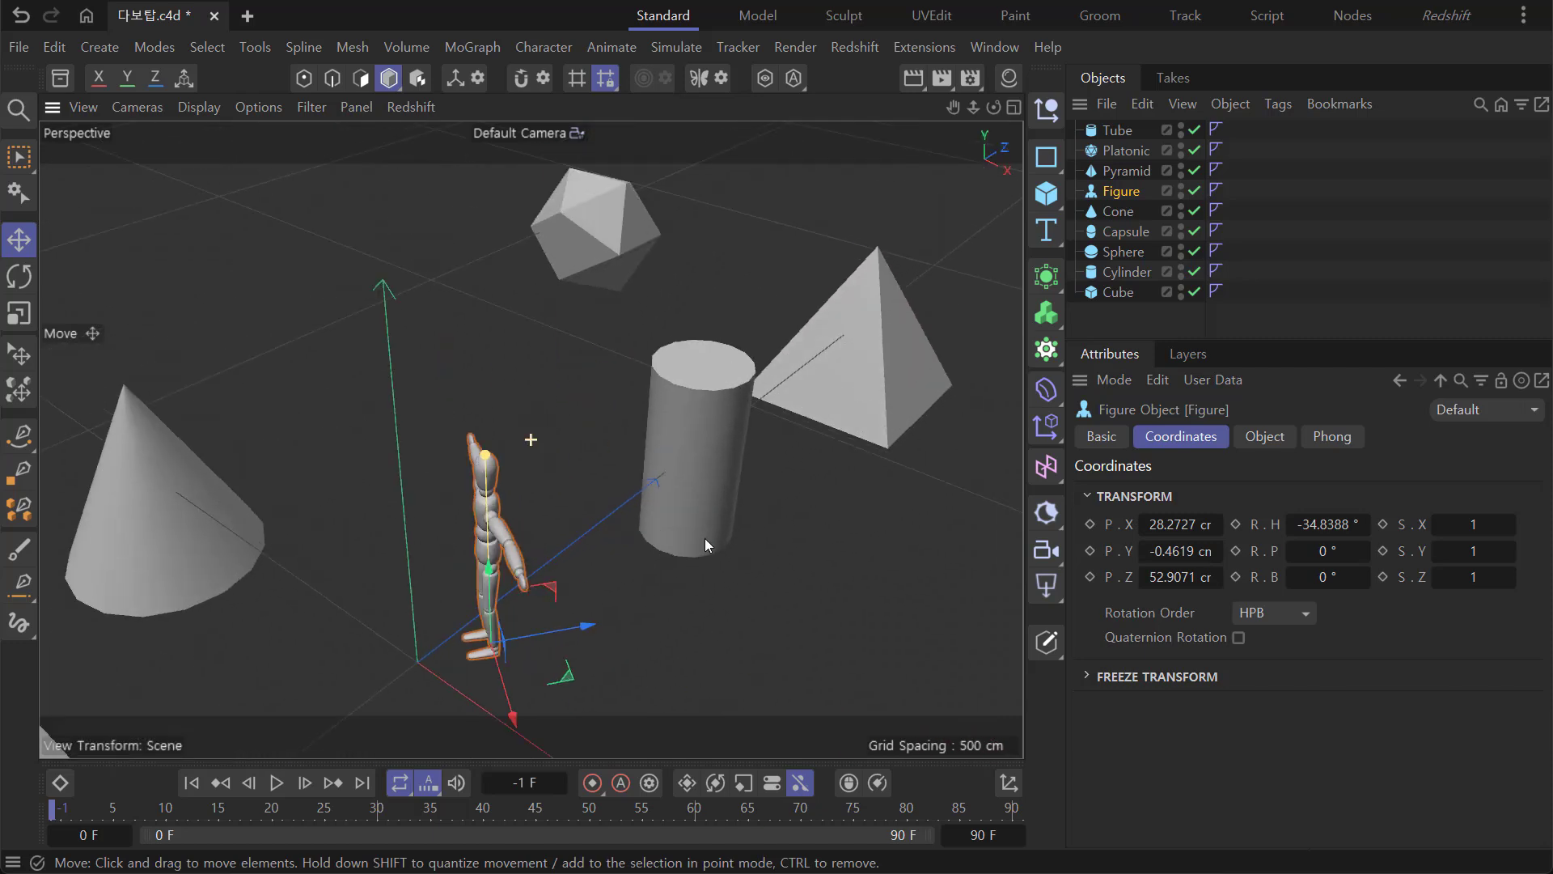
left_click(706, 437)
left_click_drag(780, 633, 806, 621, "alt")
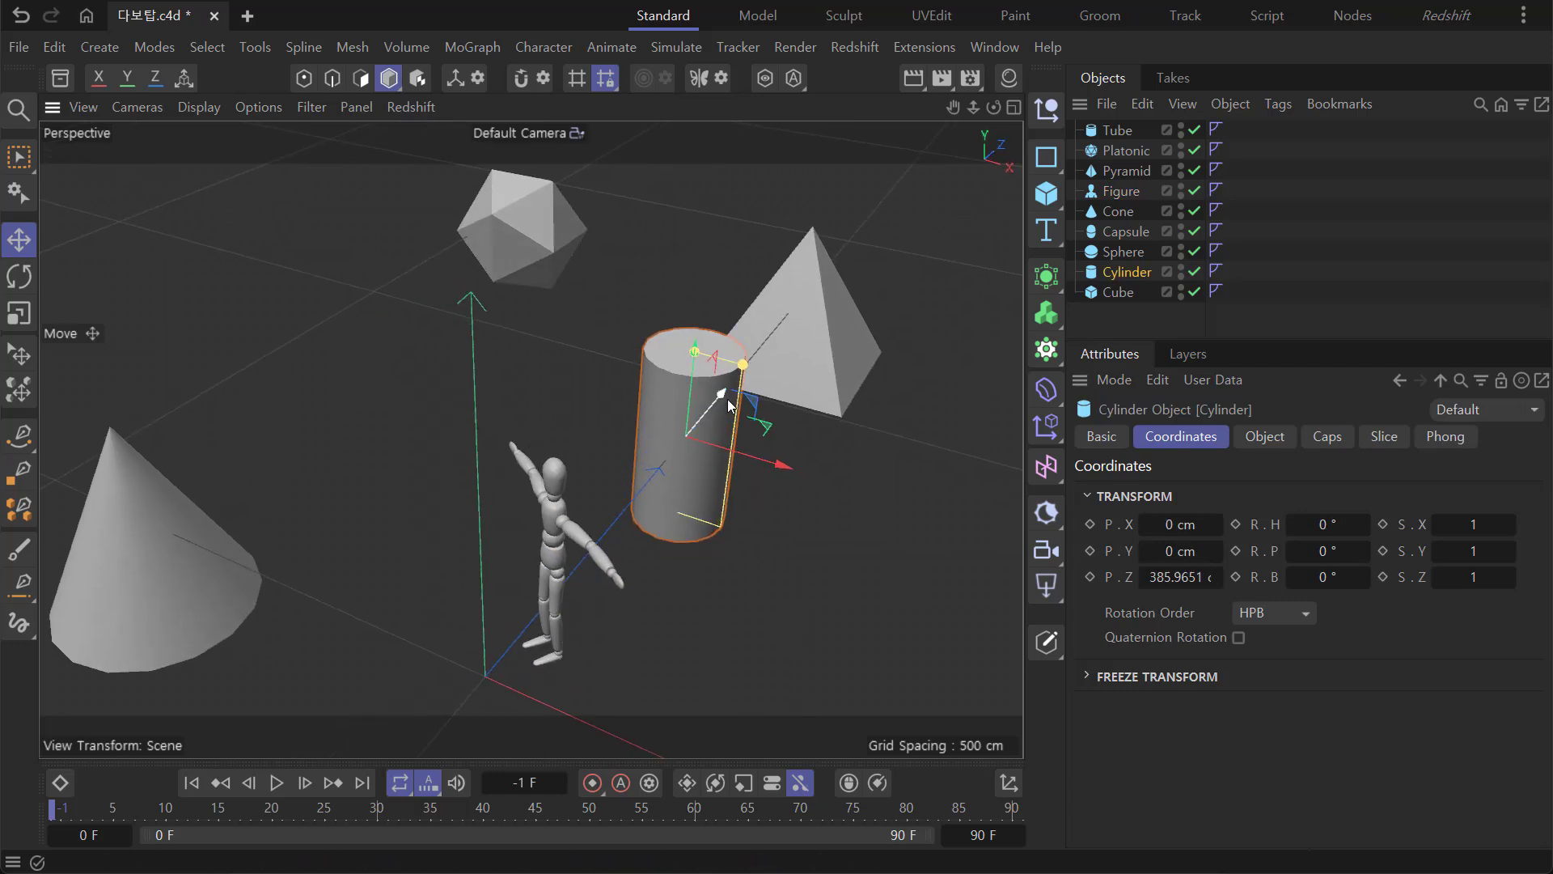
left_click_drag(745, 521, 753, 512, "alt")
left_click(30, 284)
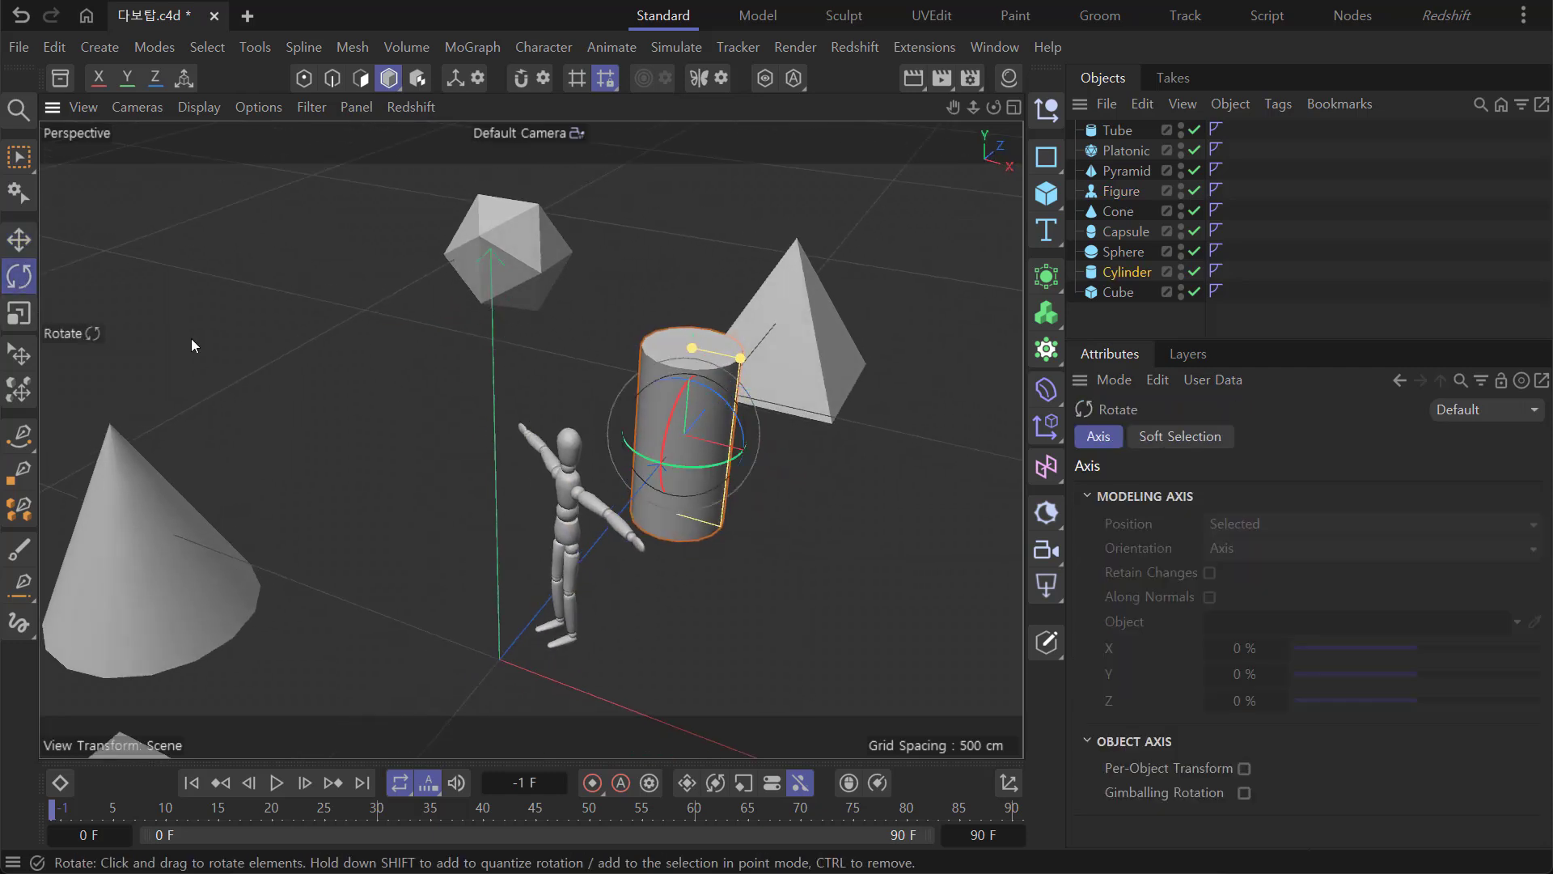
left_click_drag(738, 419, 699, 401)
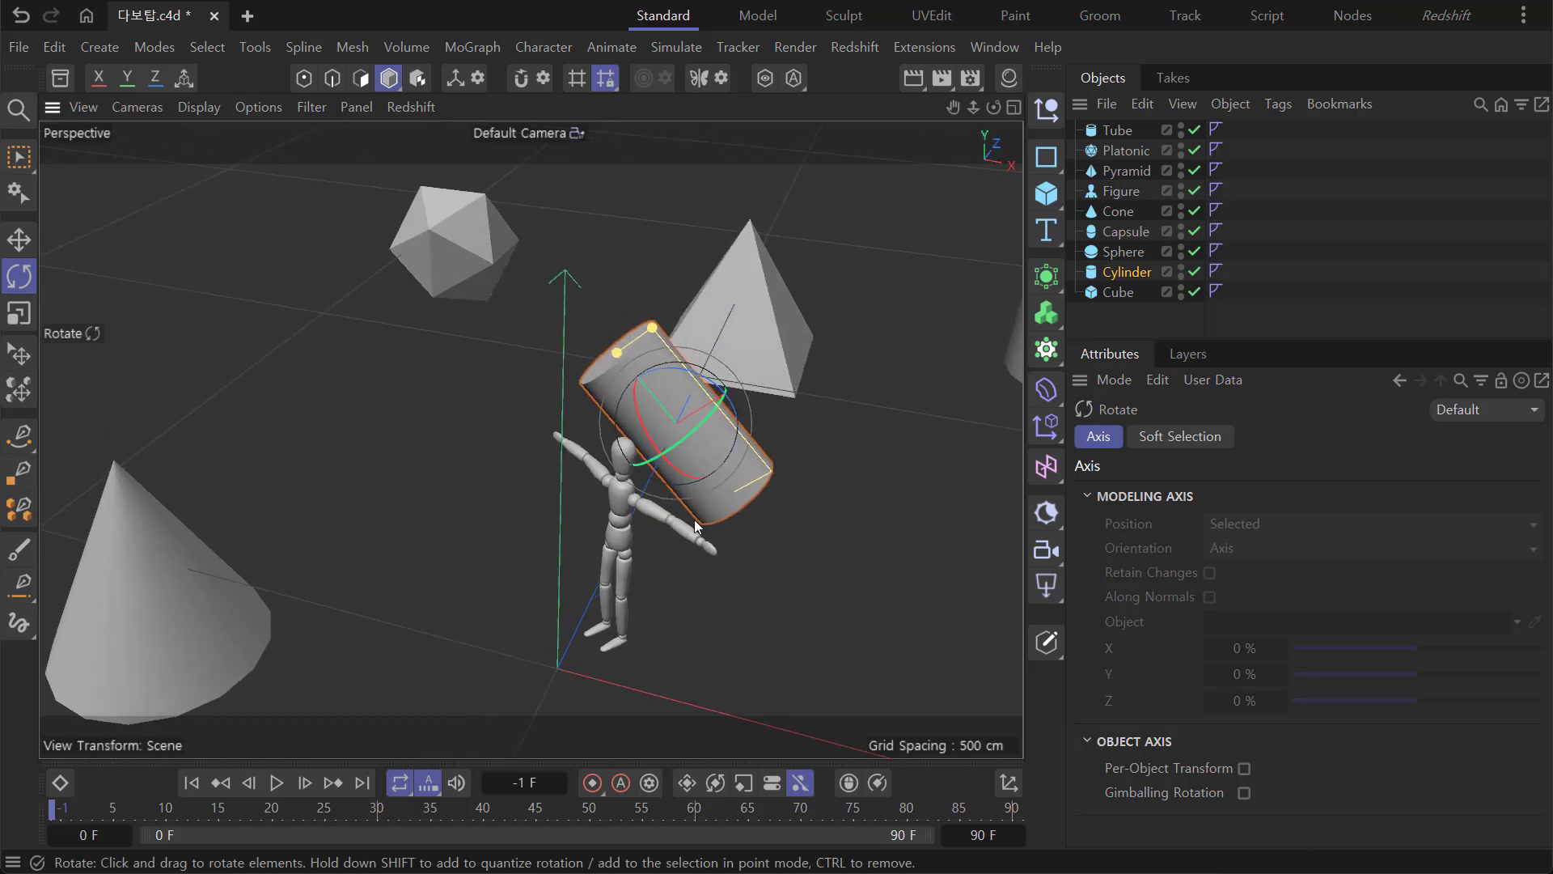
With Rectangle Selection, switch the tilted cylinder's handles to world coordinates, inspect their directions, and switch back to object coordinates.
left_click(19, 156)
left_click_drag(759, 550, 663, 375, "alt")
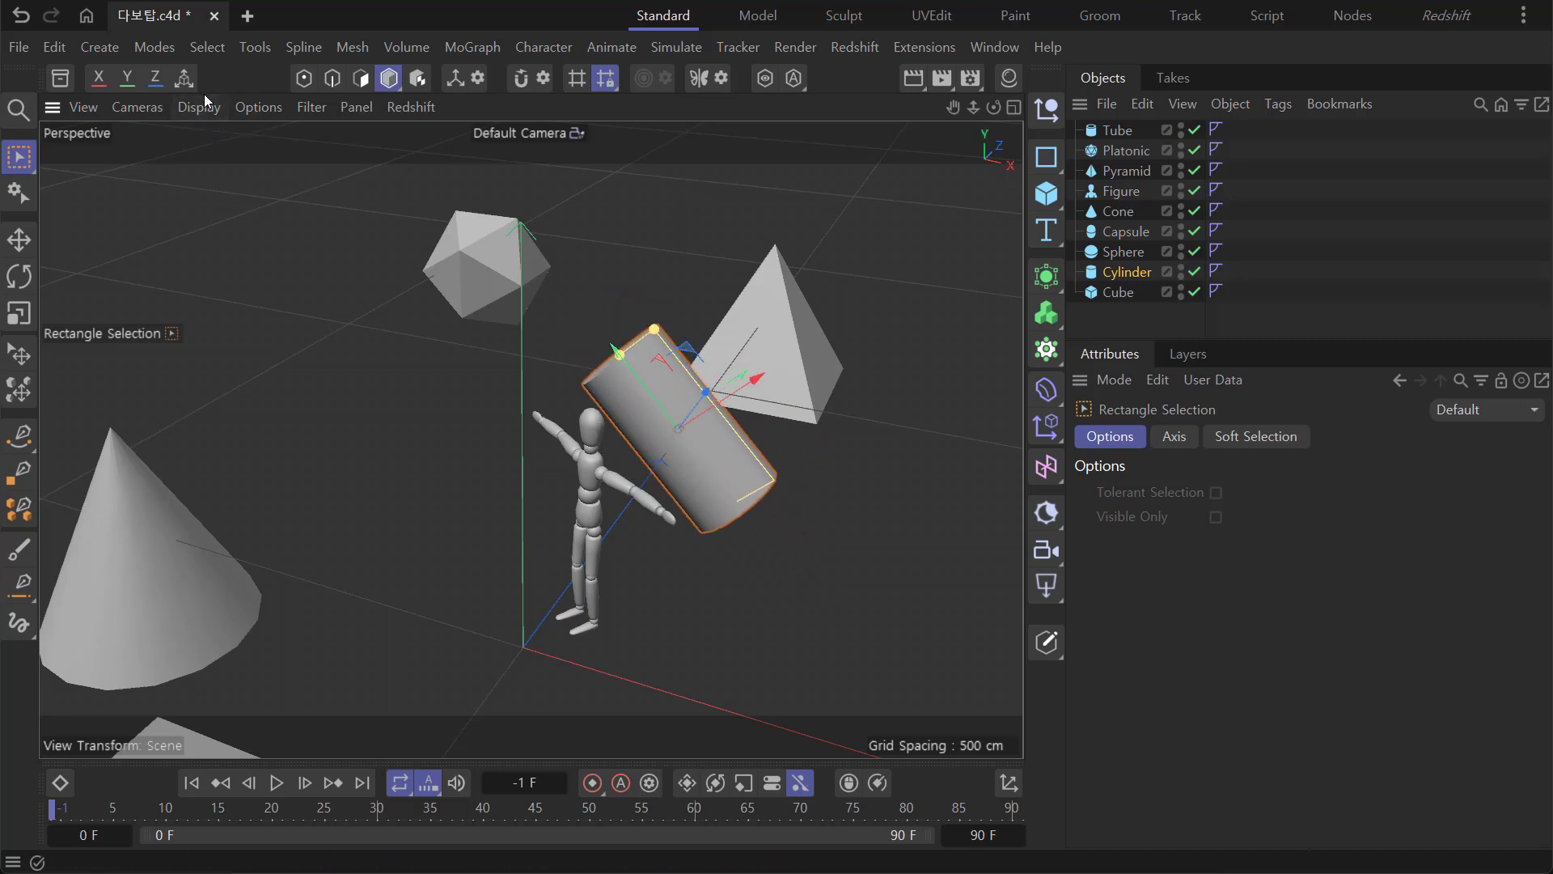
left_click(185, 79)
left_click_drag(726, 546, 684, 490, "alt")
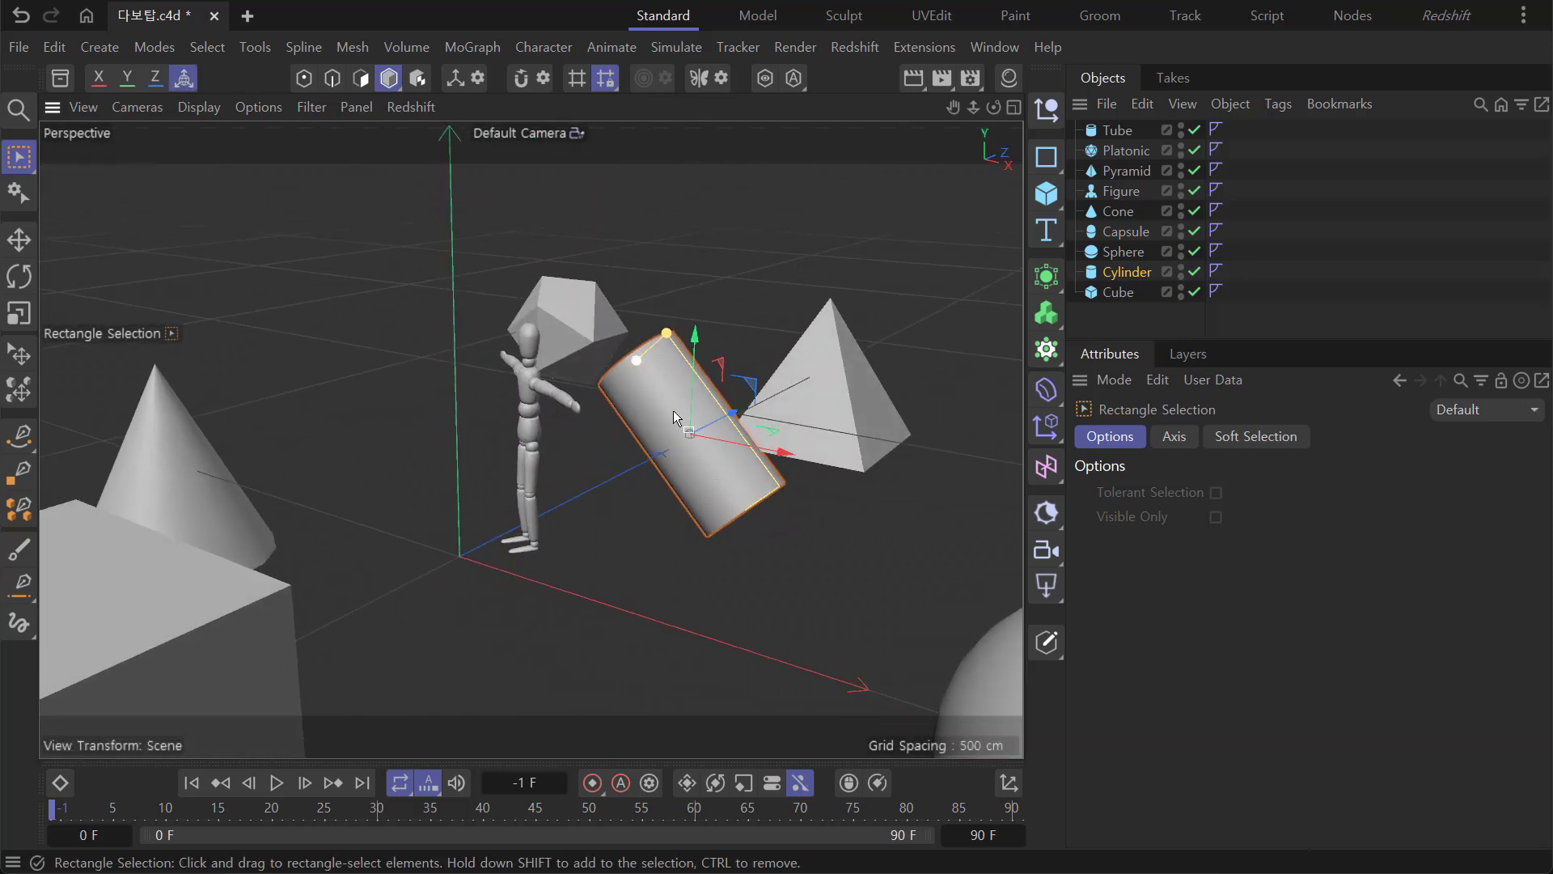
left_click_drag(758, 527, 732, 340, "alt")
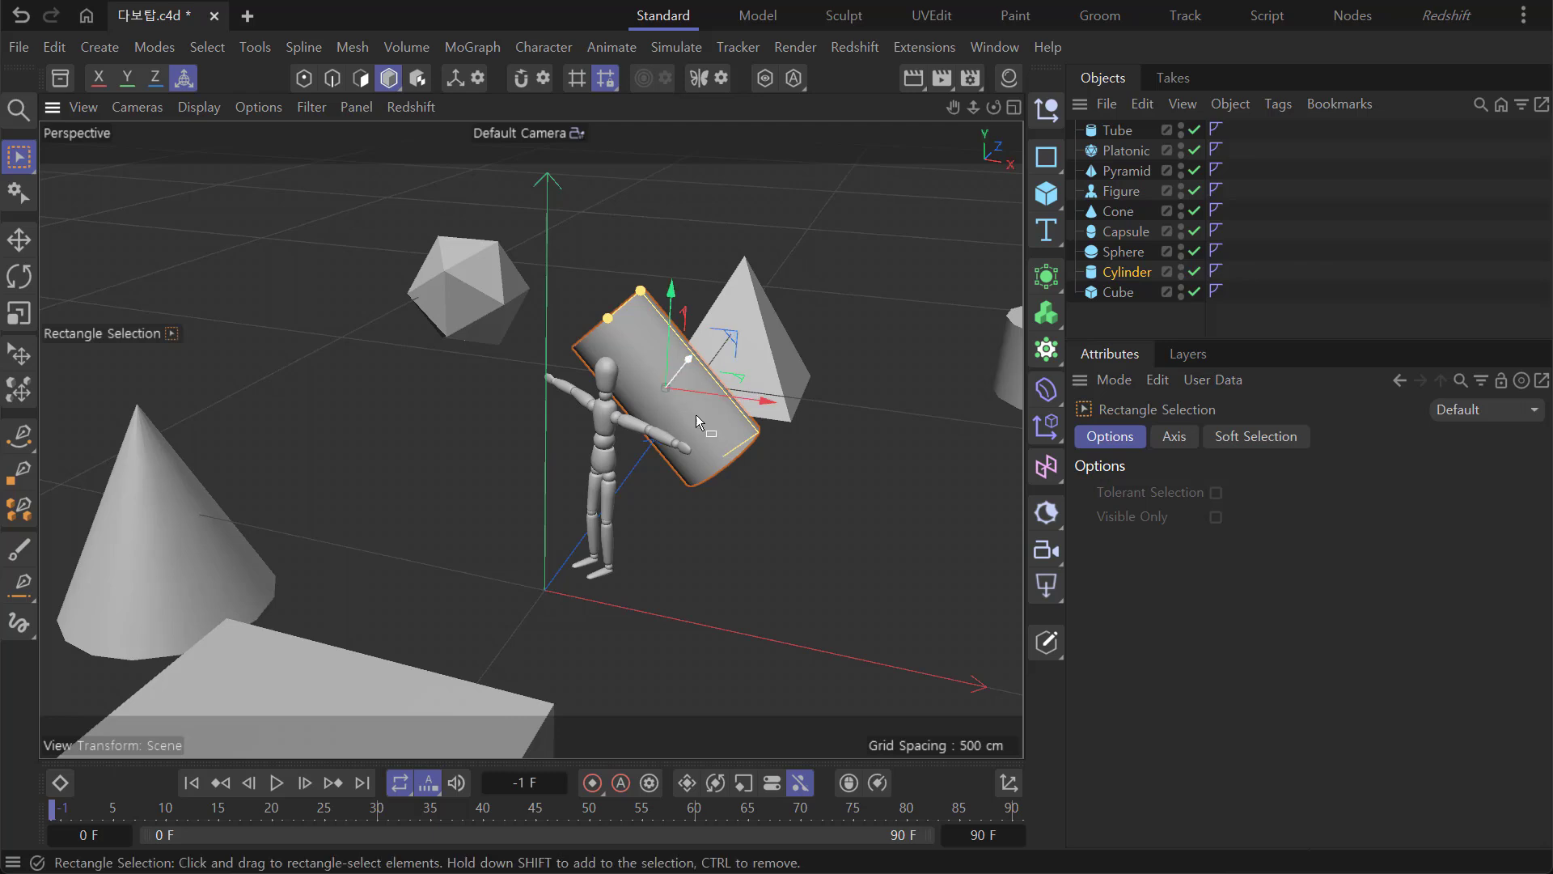
left_click(186, 79)
left_click_drag(732, 425, 387, 293, "alt")
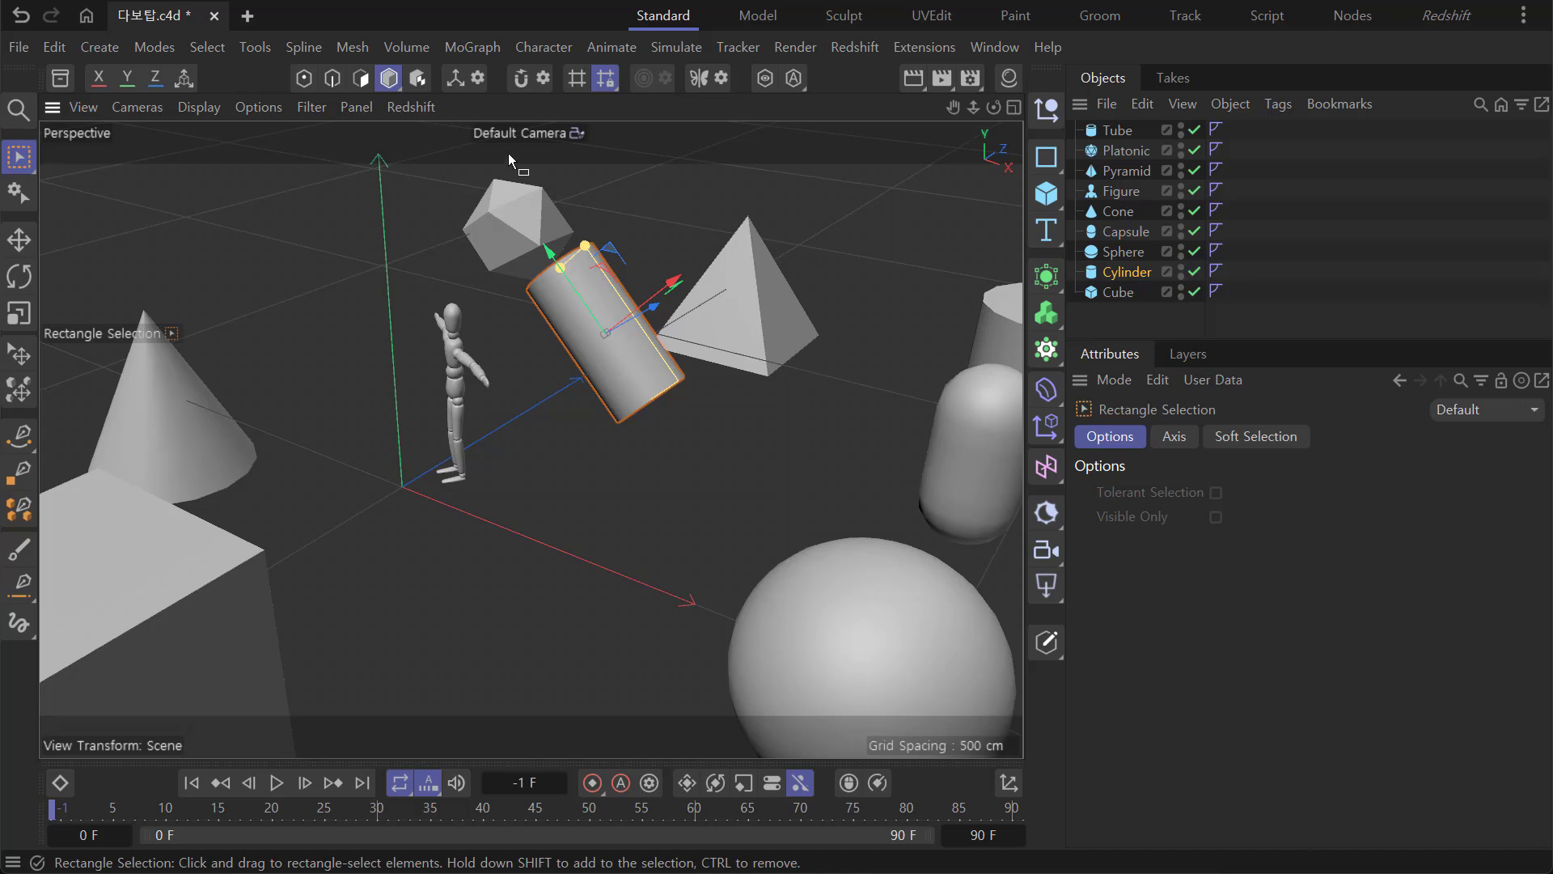
Enable snapping, and toggle the Snap option off and on again in the Modeling Settings.
left_click(524, 81)
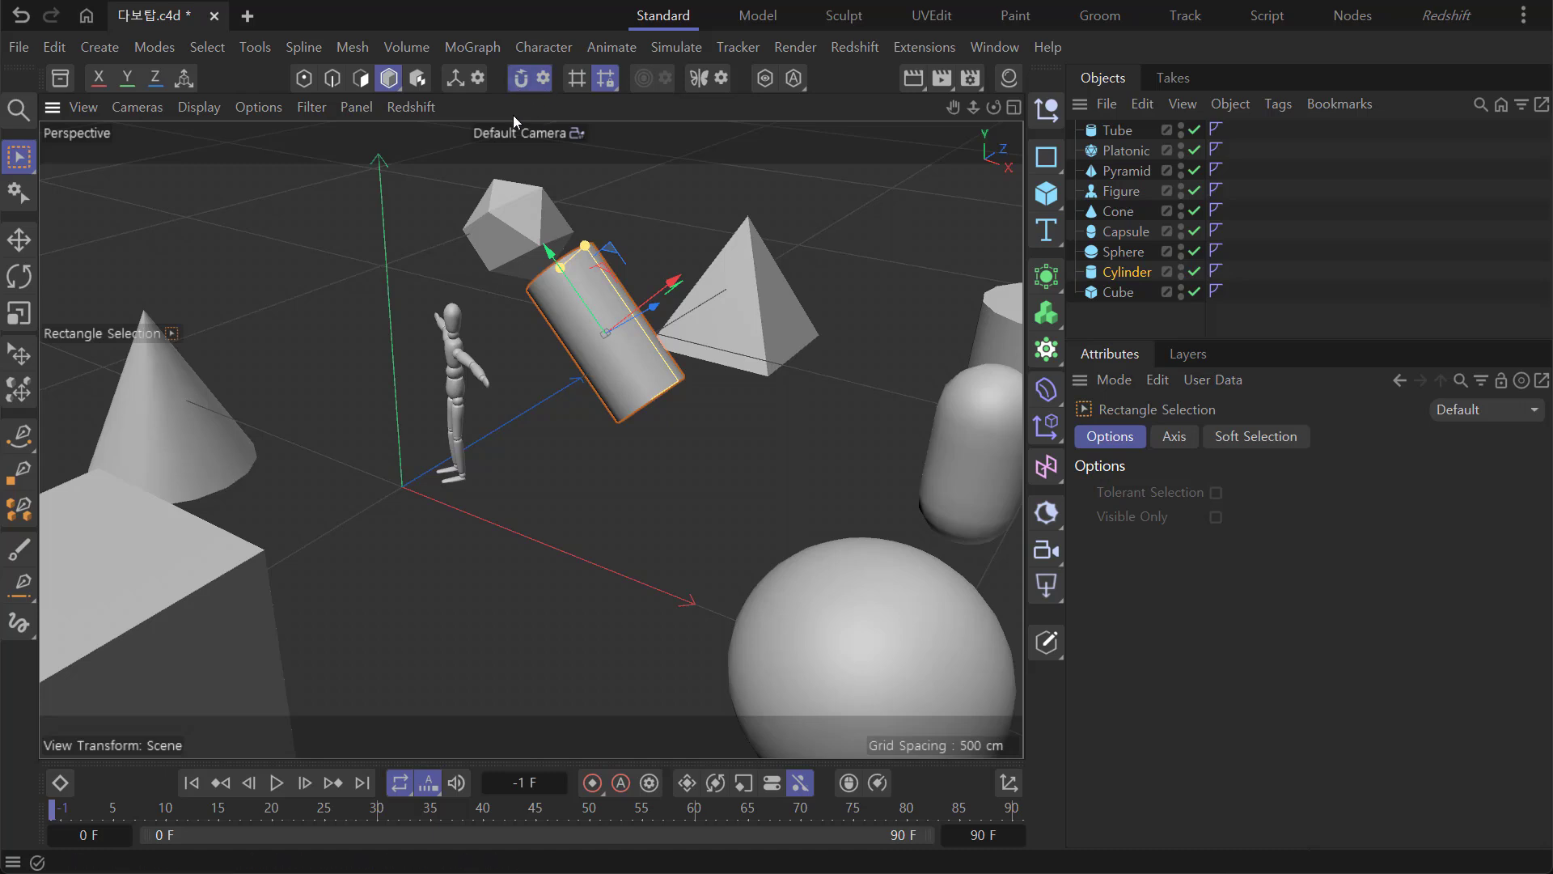
left_click(543, 79)
left_click_drag(550, 79, 716, 101)
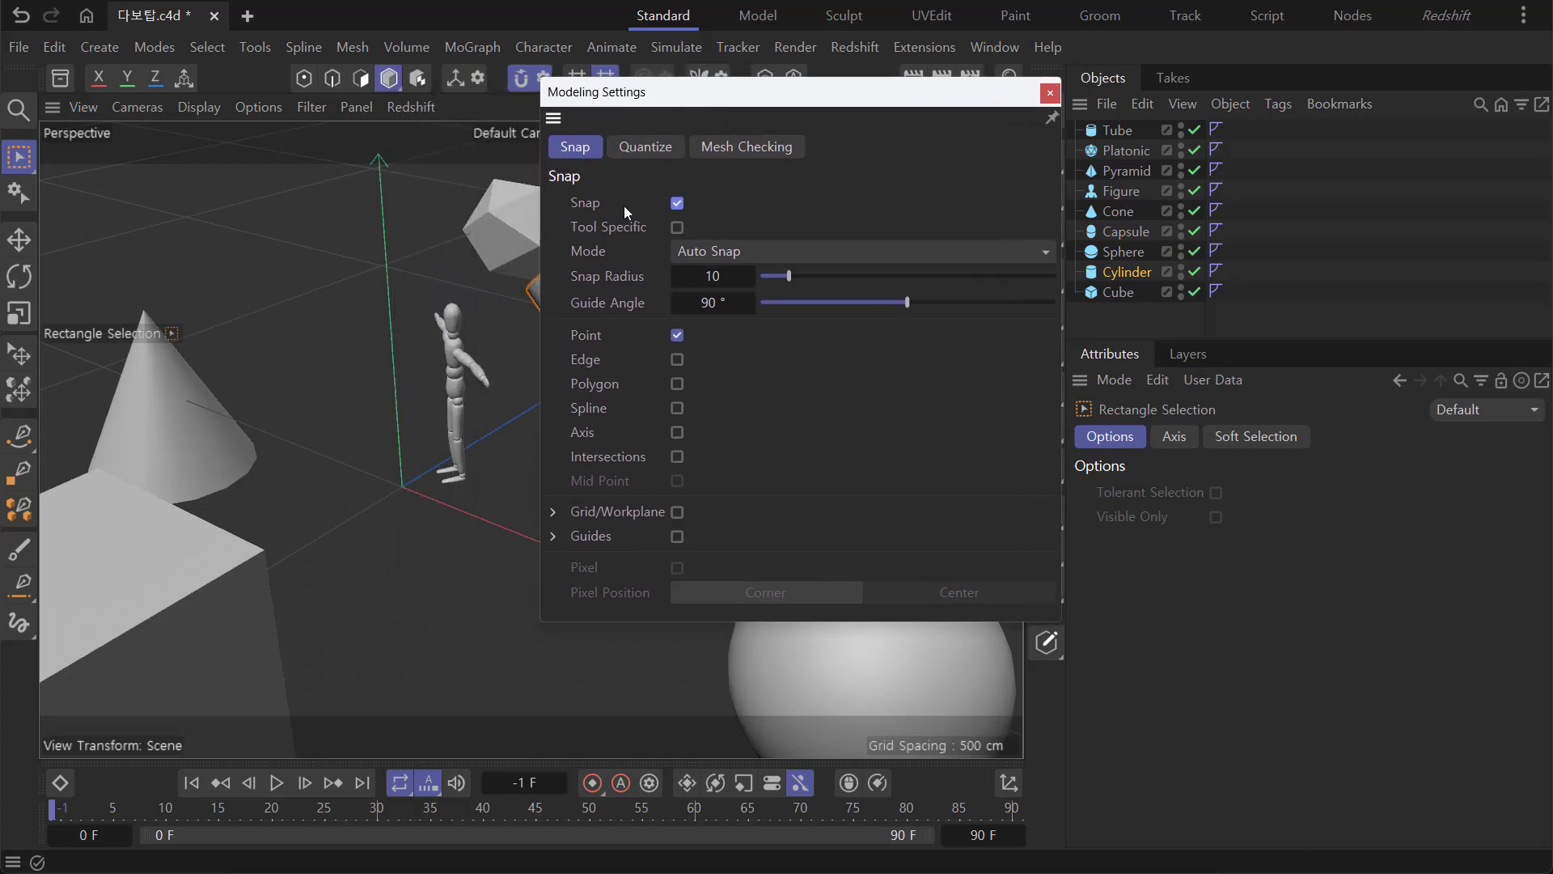
left_click(677, 204)
left_click(677, 204)
left_click_drag(671, 91, 772, 95)
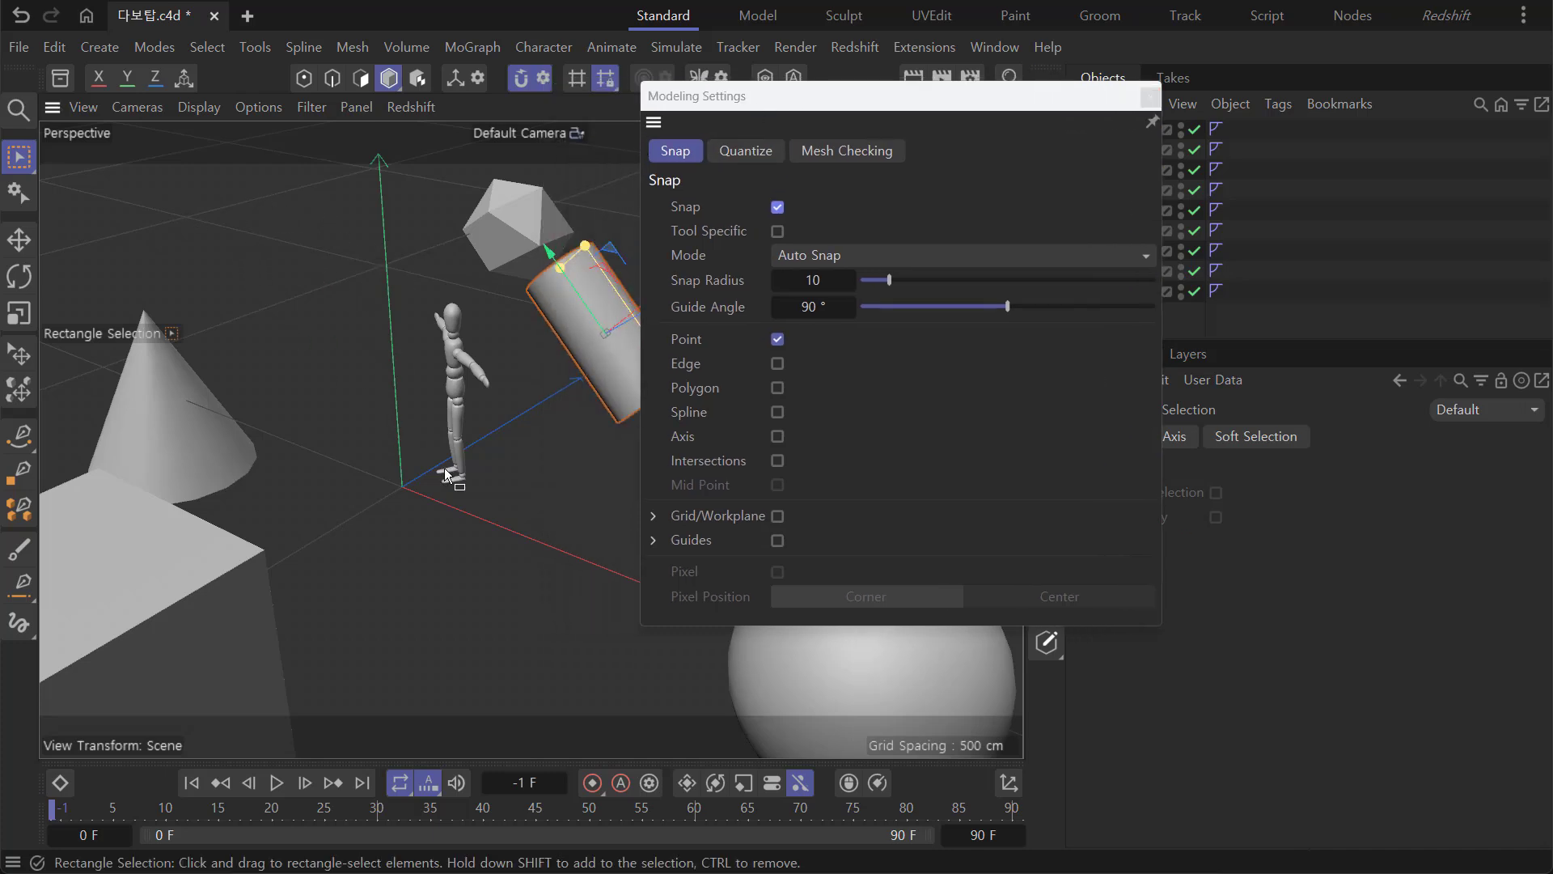
left_click(1151, 97)
In the Modeling Settings, enable Grid/Workplane snapping, keep Grid Point on and turn Grid Line off.
left_click(544, 78)
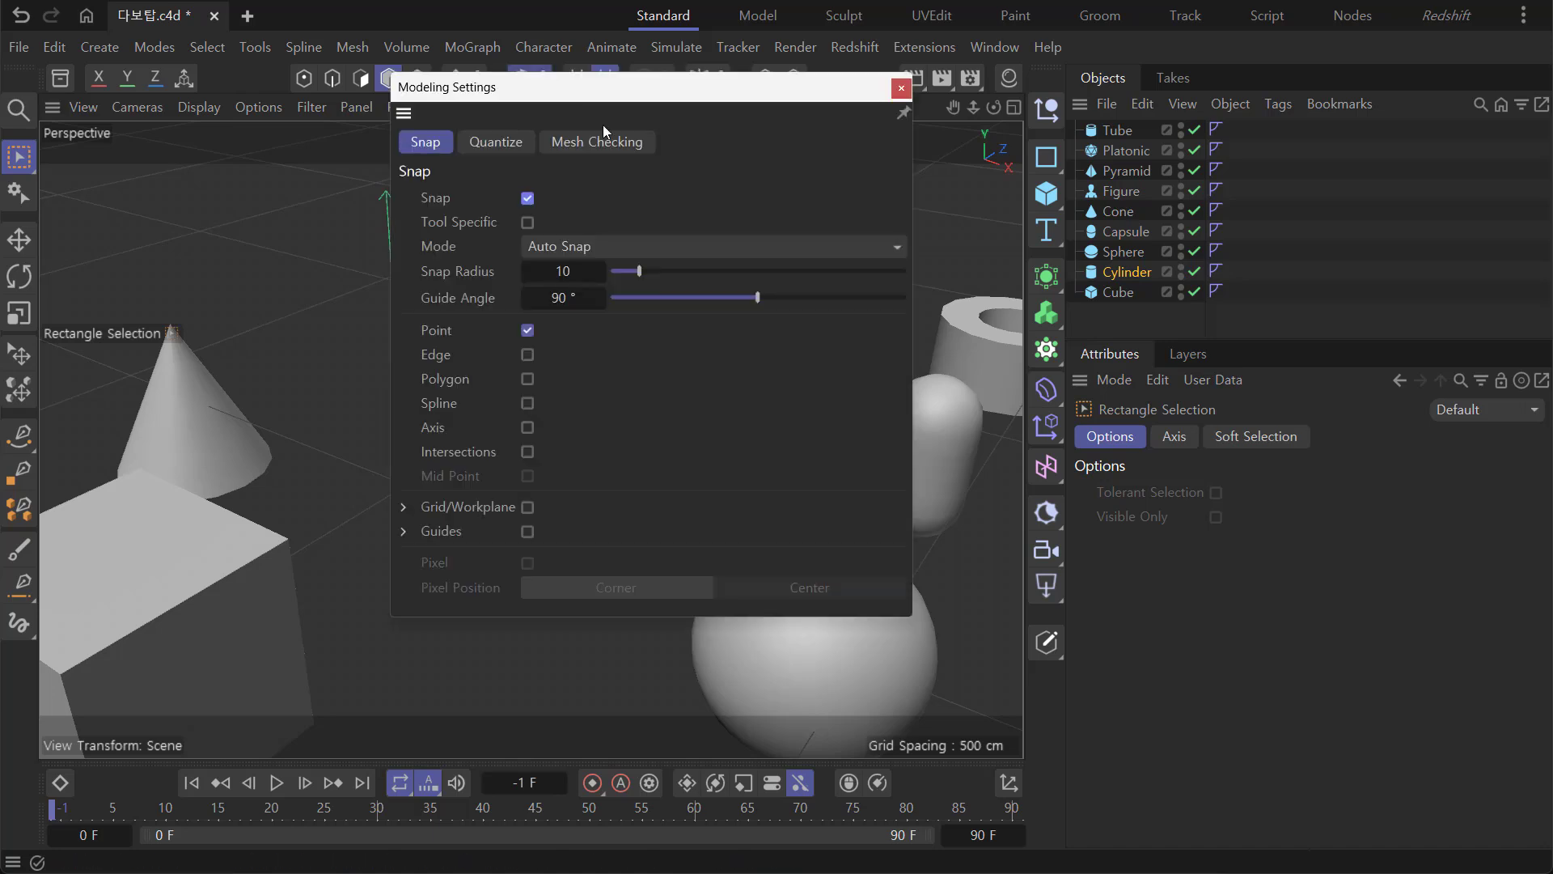
left_click_drag(694, 101, 909, 106)
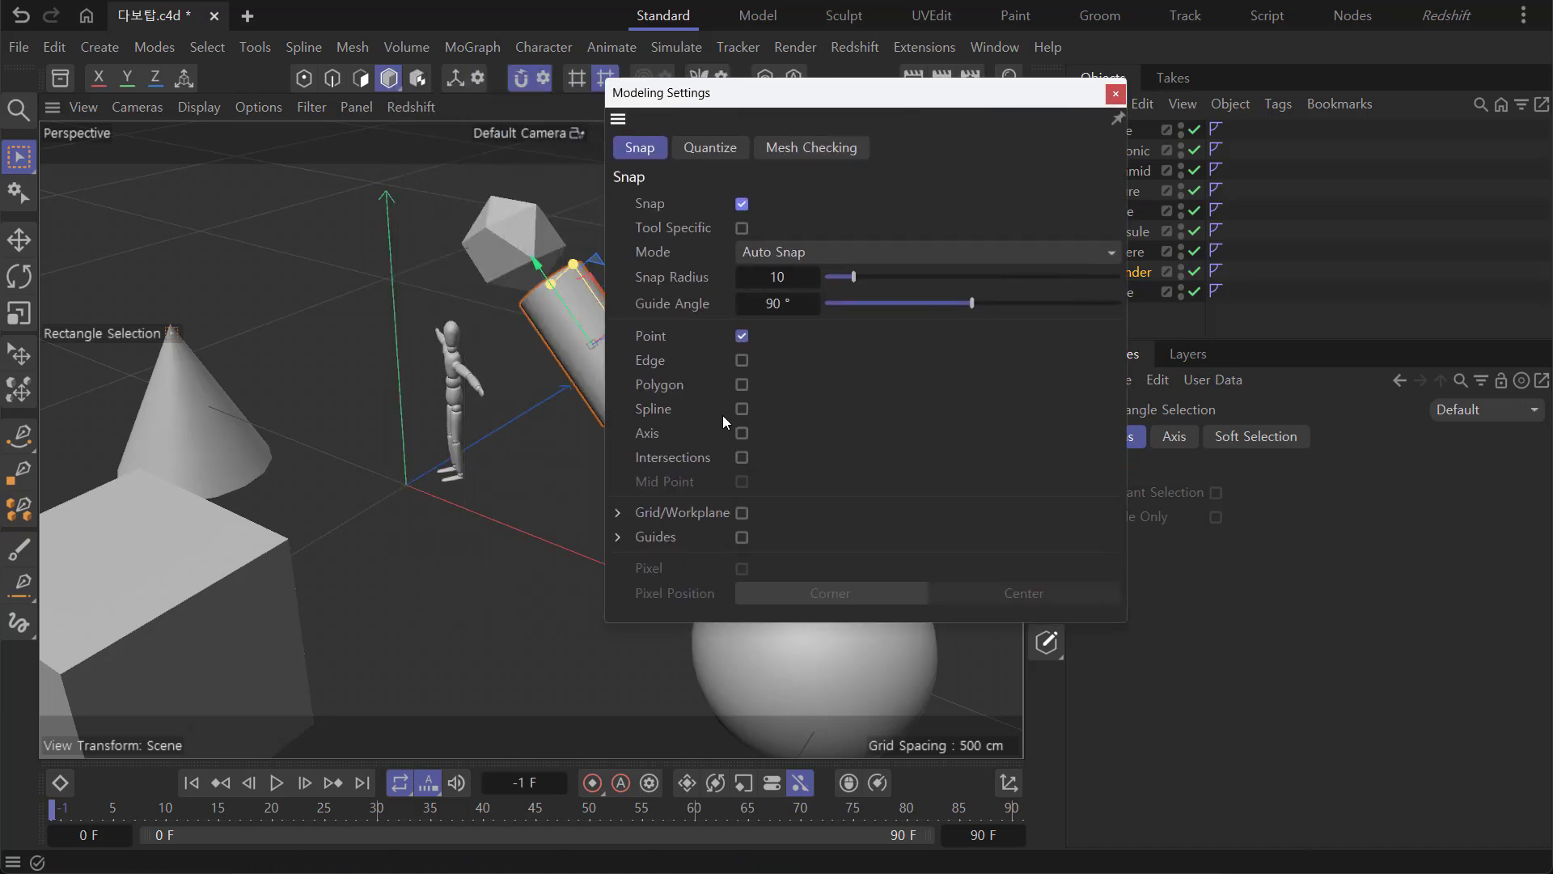
left_click(742, 514)
left_click(618, 512)
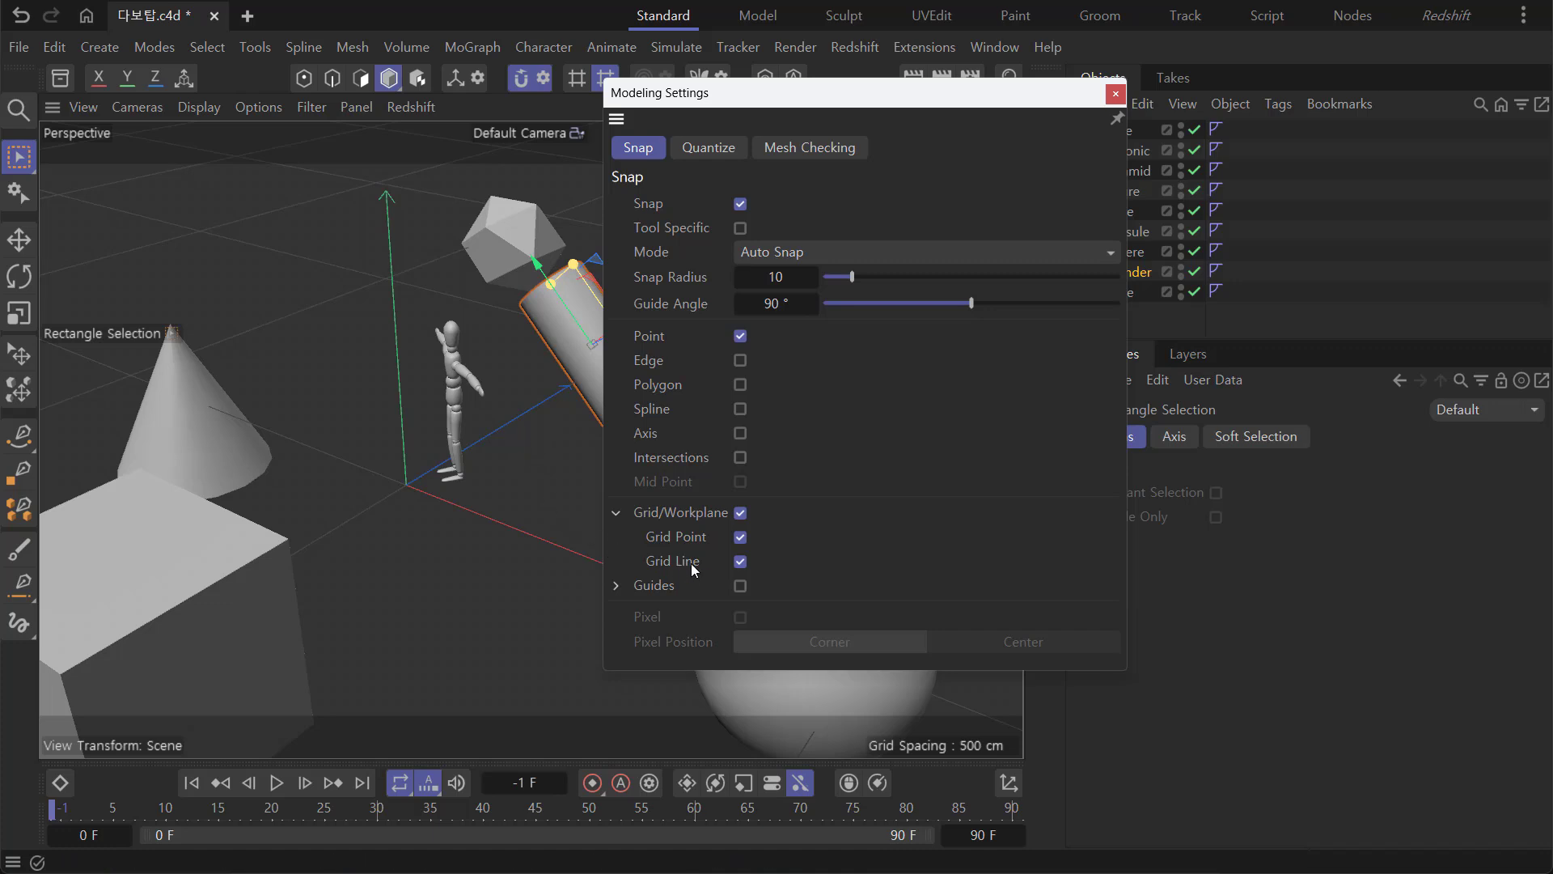
left_click(740, 561)
left_click(1116, 93)
Select the figure and move it across the floor grid with snapping on, to about X -501 cm, Z 501 cm.
scroll(406, 518, "down", 2)
left_click_drag(406, 519, 499, 364, "alt")
left_click(542, 479)
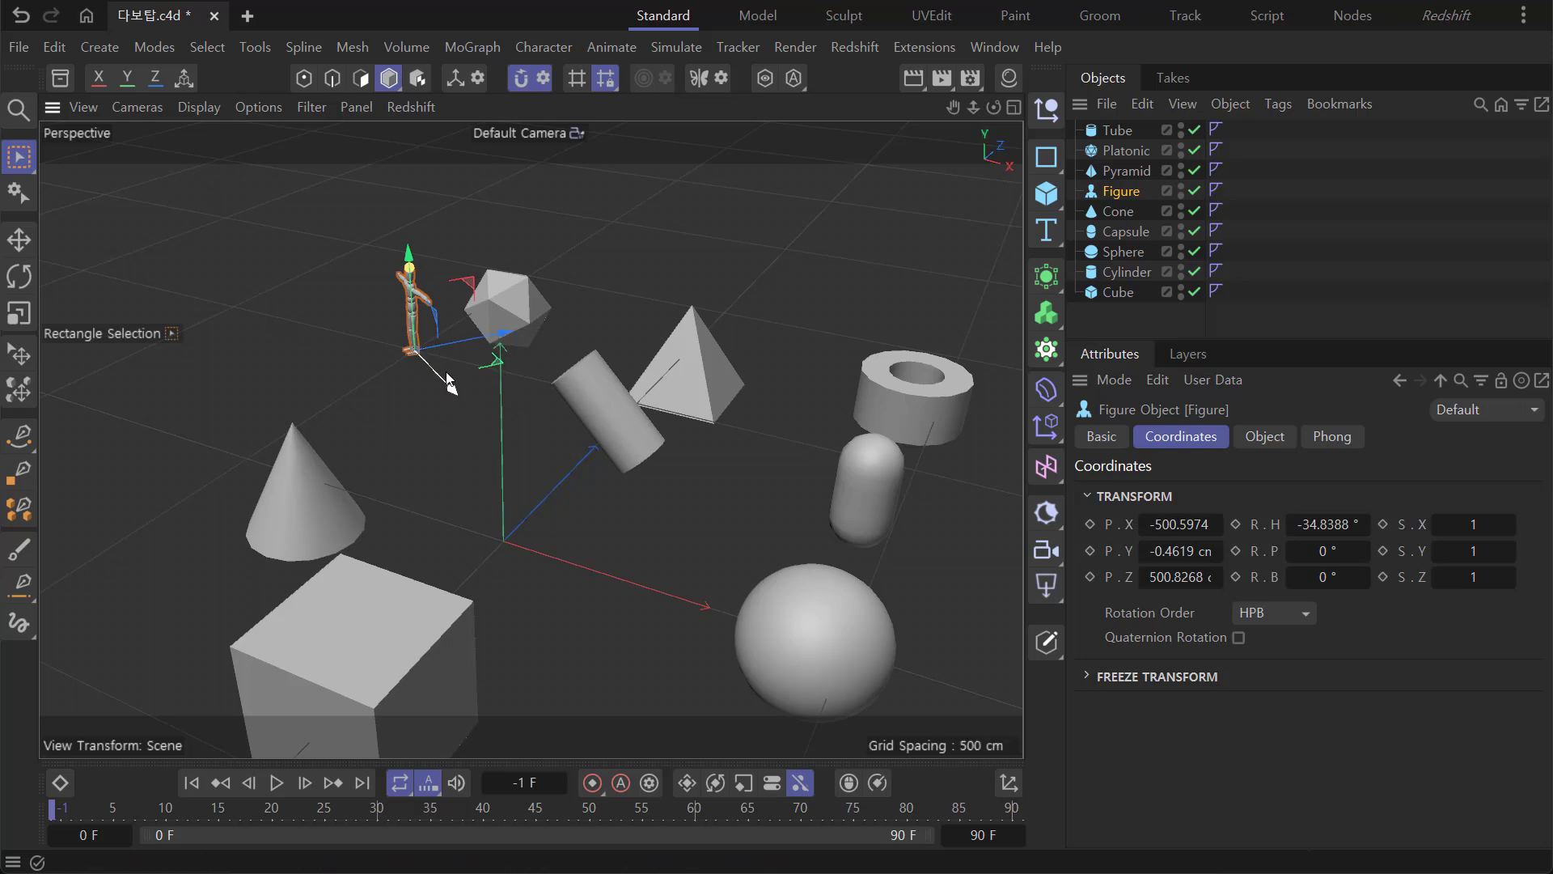
Move the figure along the floor plane to about X -409 cm, Z 367 cm, and turn snapping off.
scroll(413, 355, "up", 4)
scroll(412, 356, "up", 8)
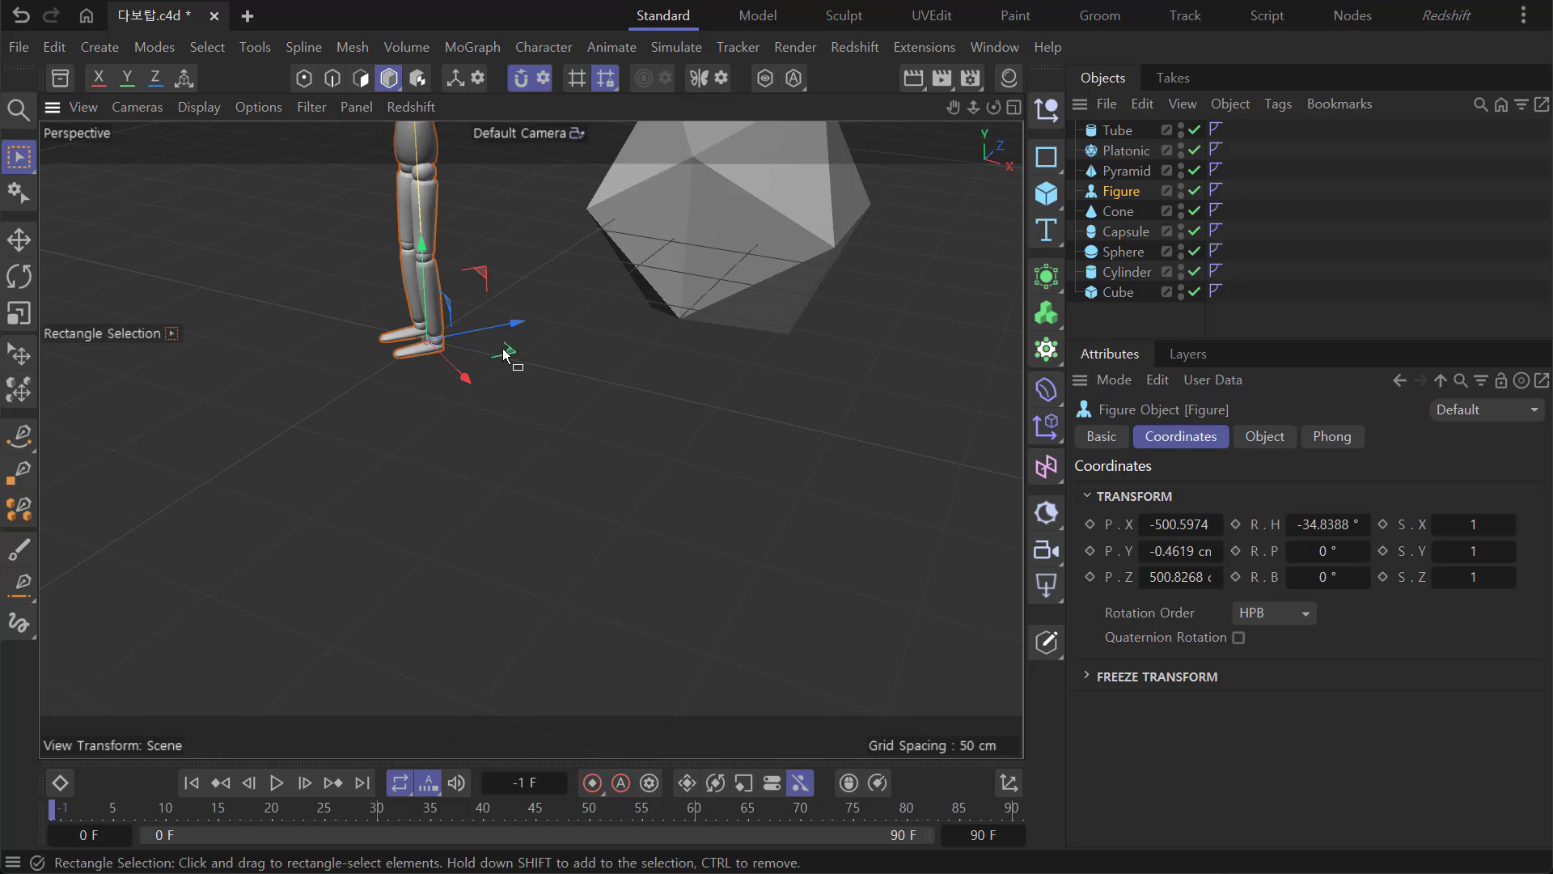
left_click_drag(510, 355, 510, 546)
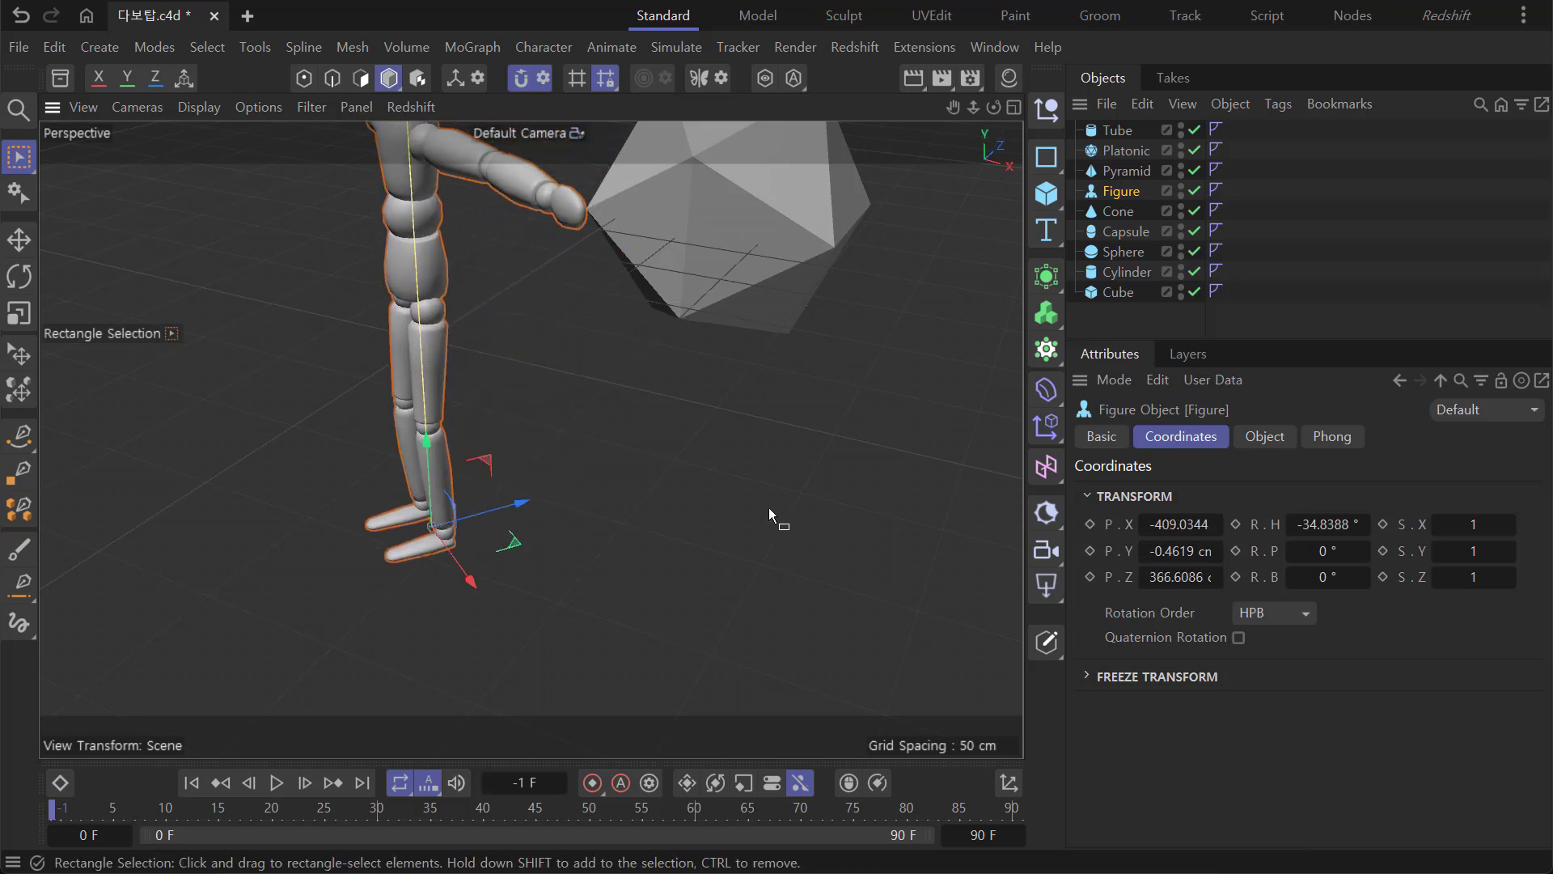
key("shift+s")
scroll(420, 390, "down", 3)
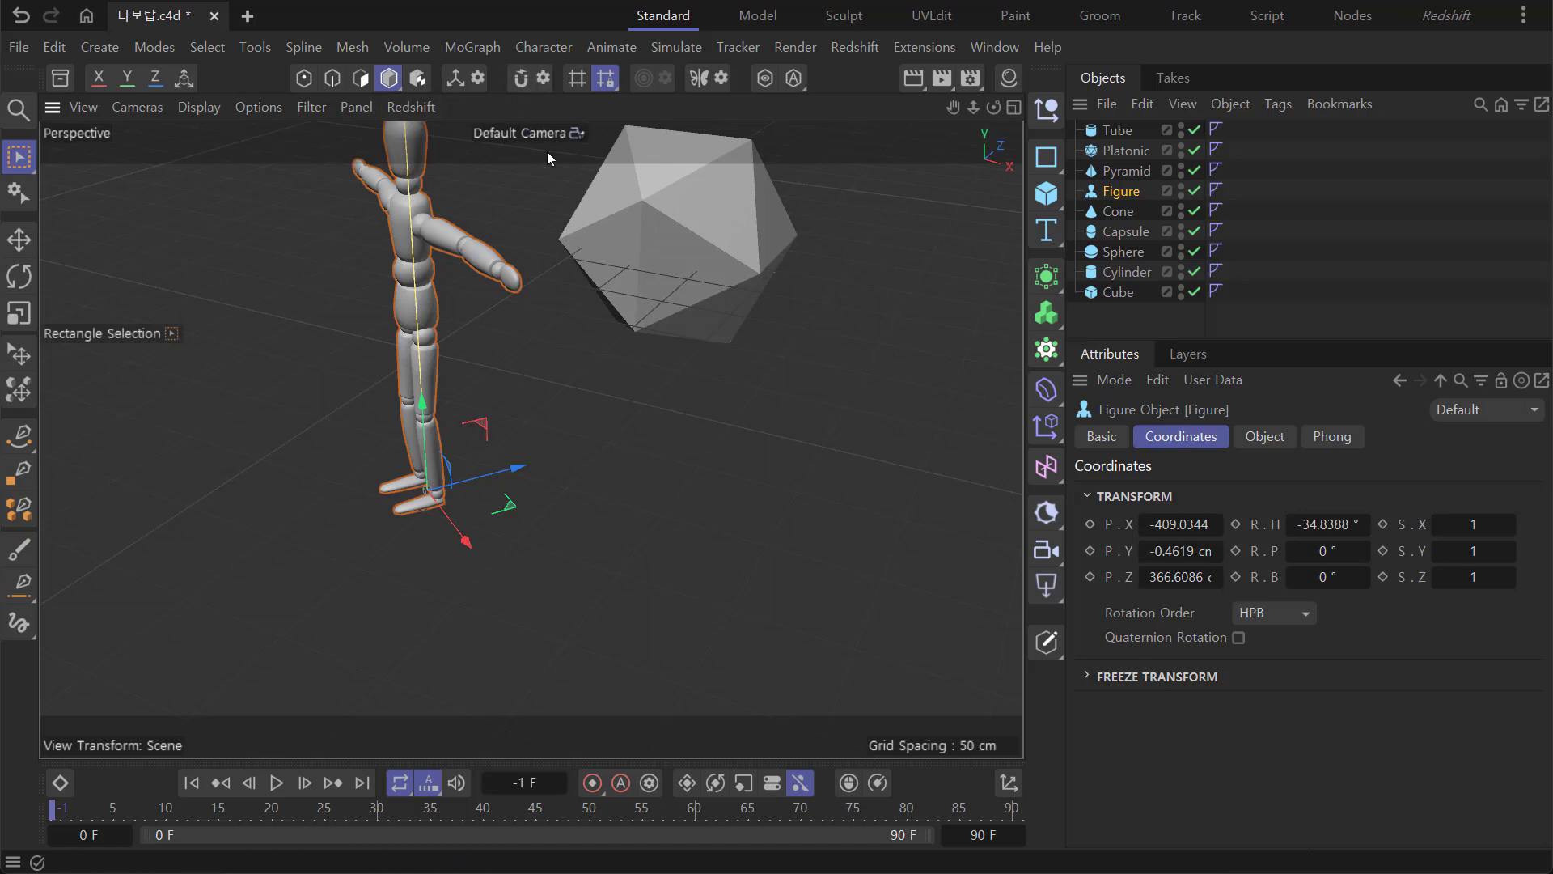
Enable Quantize in the Modeling Settings and move the figure along its Z axis in 5 cm increments.
left_click(543, 80)
left_click_drag(555, 114, 852, 139)
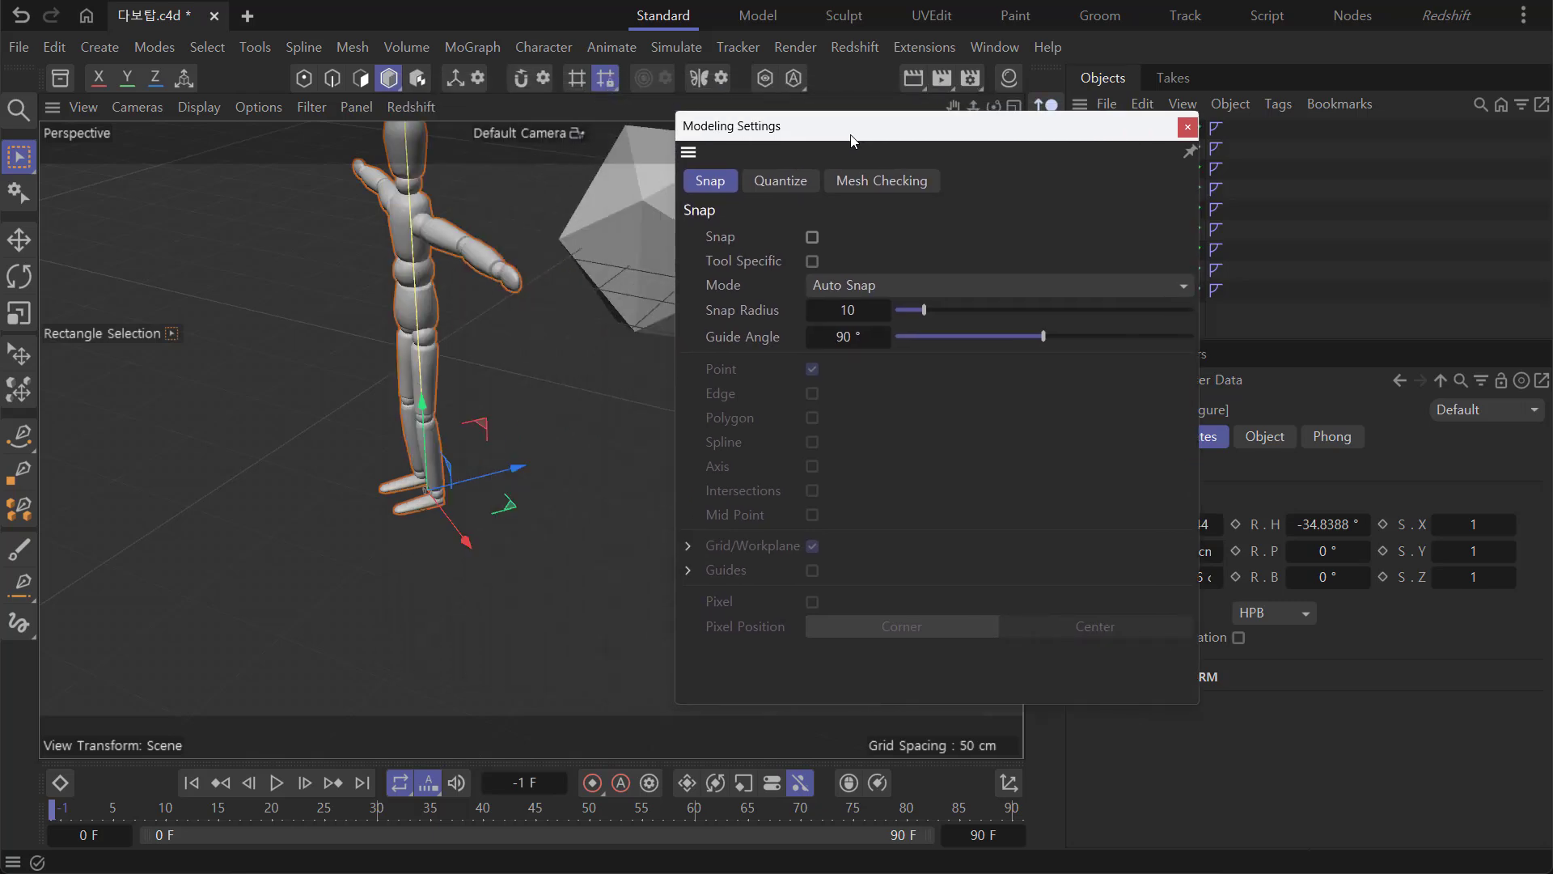
left_click(782, 181)
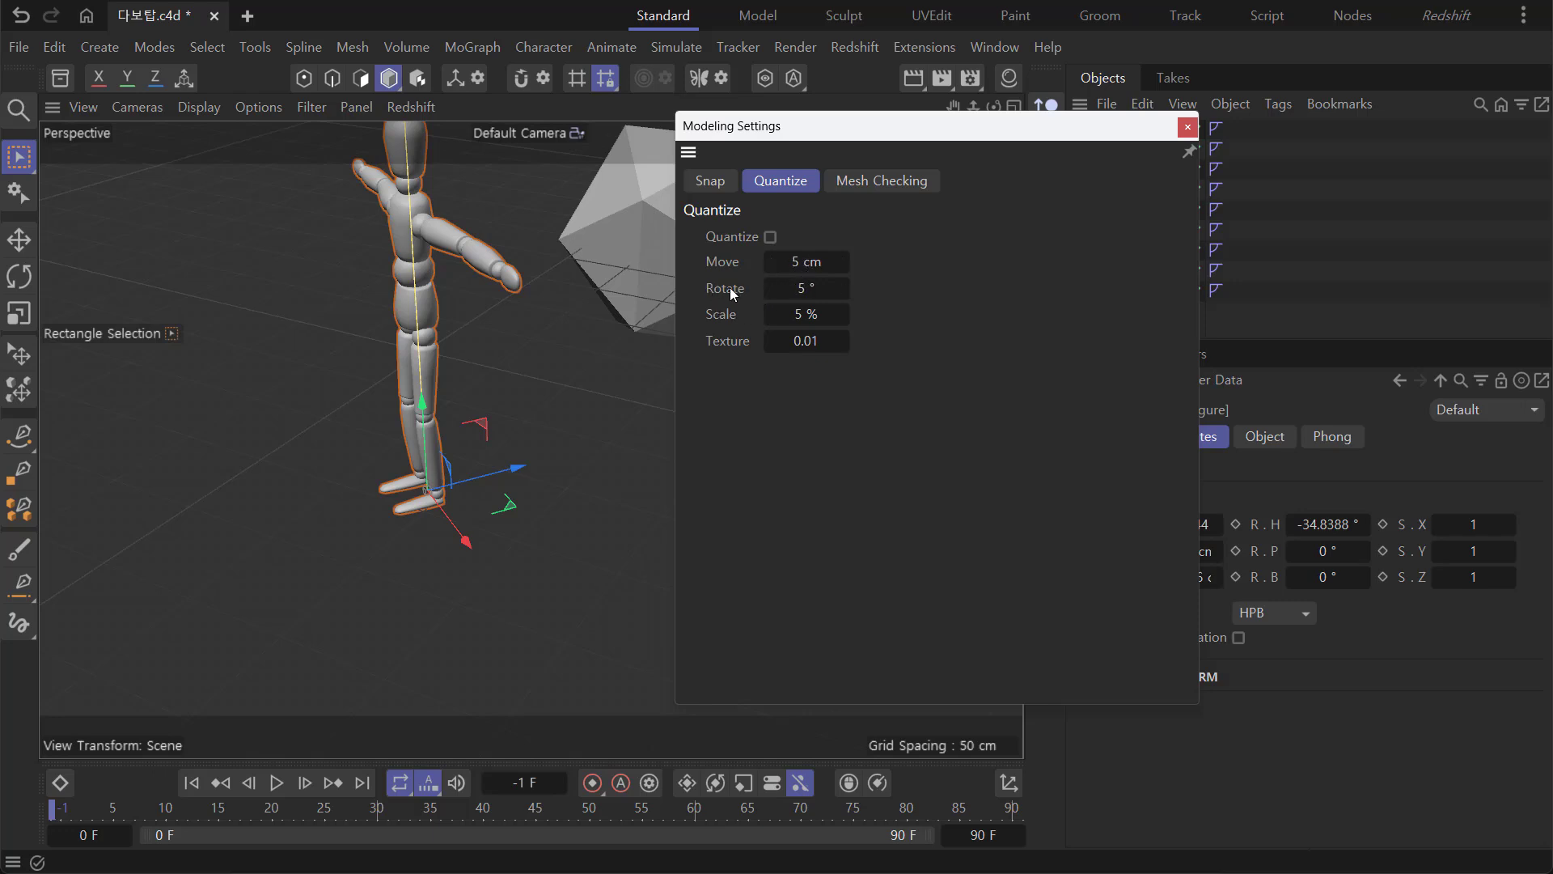
left_click(770, 237)
left_click_drag(835, 130, 1160, 110)
mouse_move(515, 497)
left_mouse_down()
mouse_move(456, 514)
mouse_move(489, 473)
mouse_move(624, 440)
mouse_move(525, 477)
left_mouse_up()
Rotate the figure 20° about its vertical axis and scale it down slightly on all axes.
left_click(21, 283)
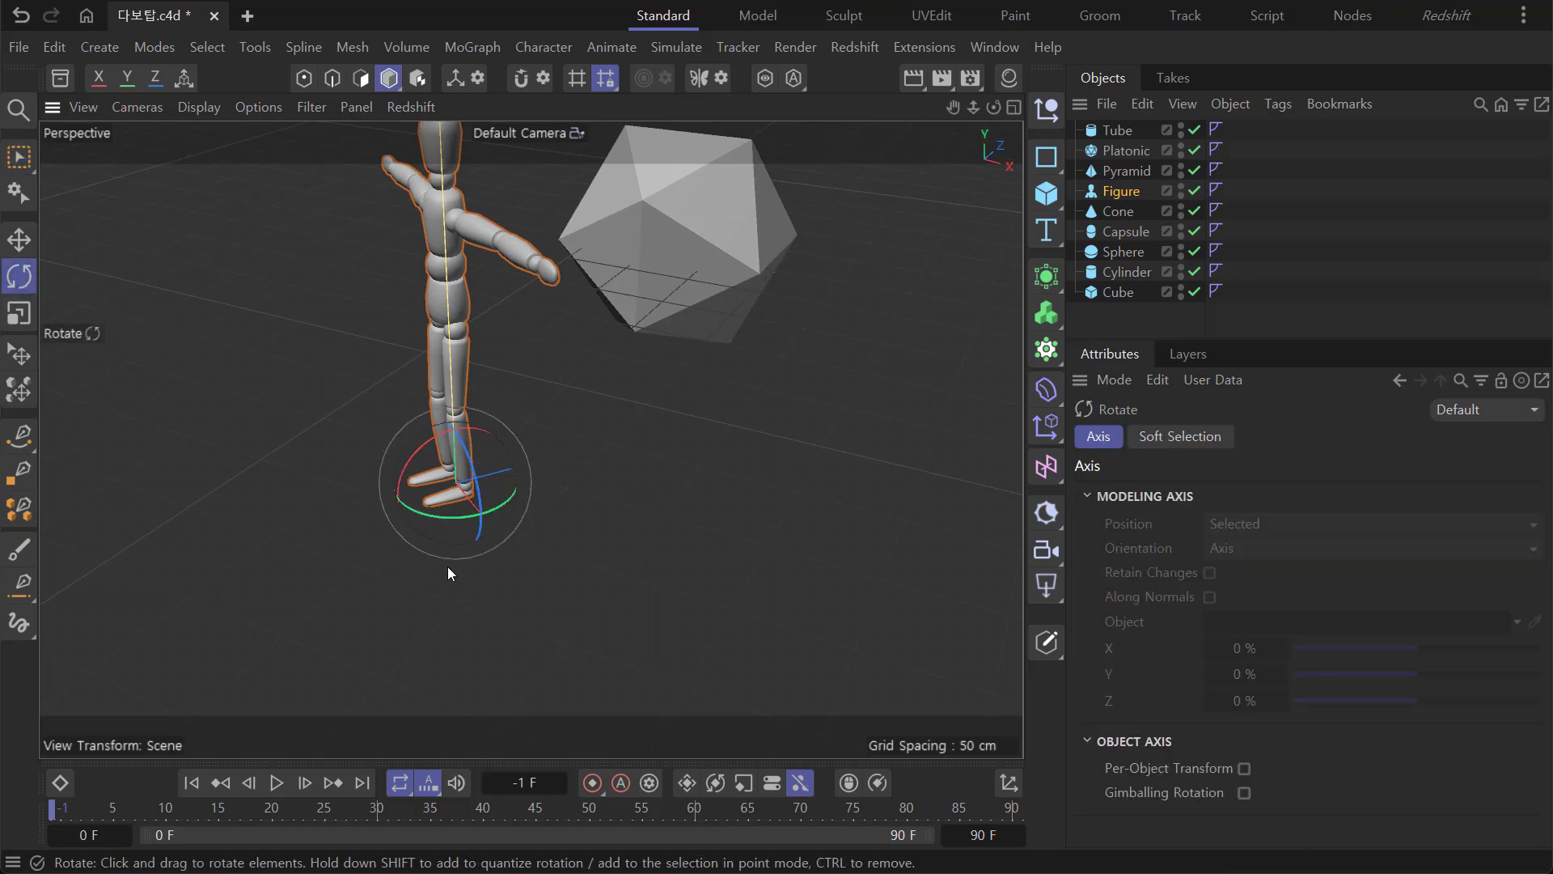
mouse_move(431, 515)
left_mouse_down()
mouse_move(520, 513)
mouse_move(421, 532)
left_mouse_up()
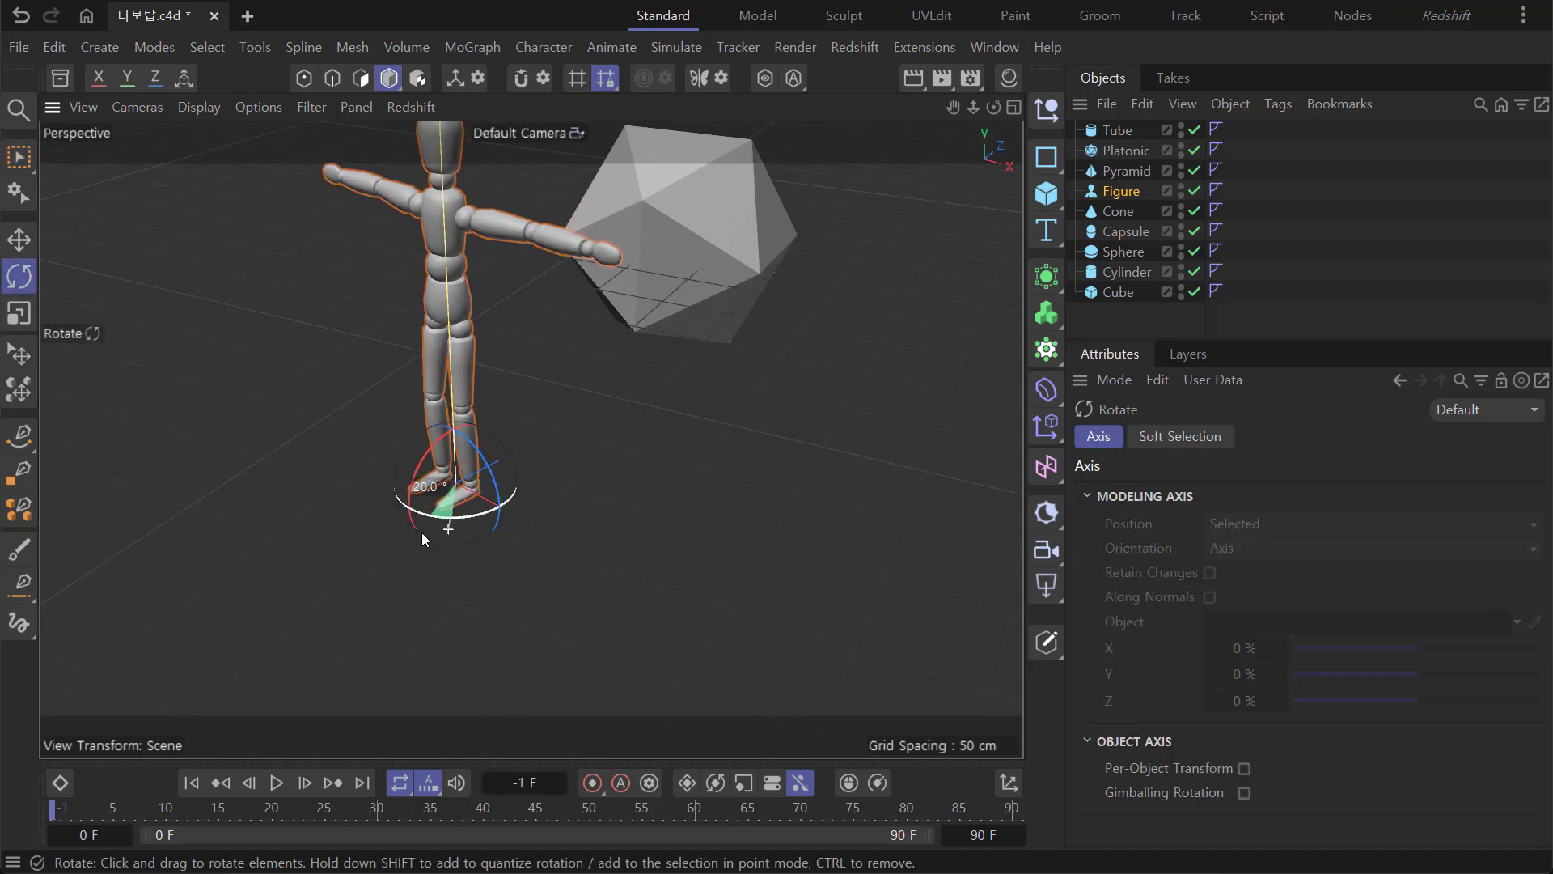
left_click(18, 313)
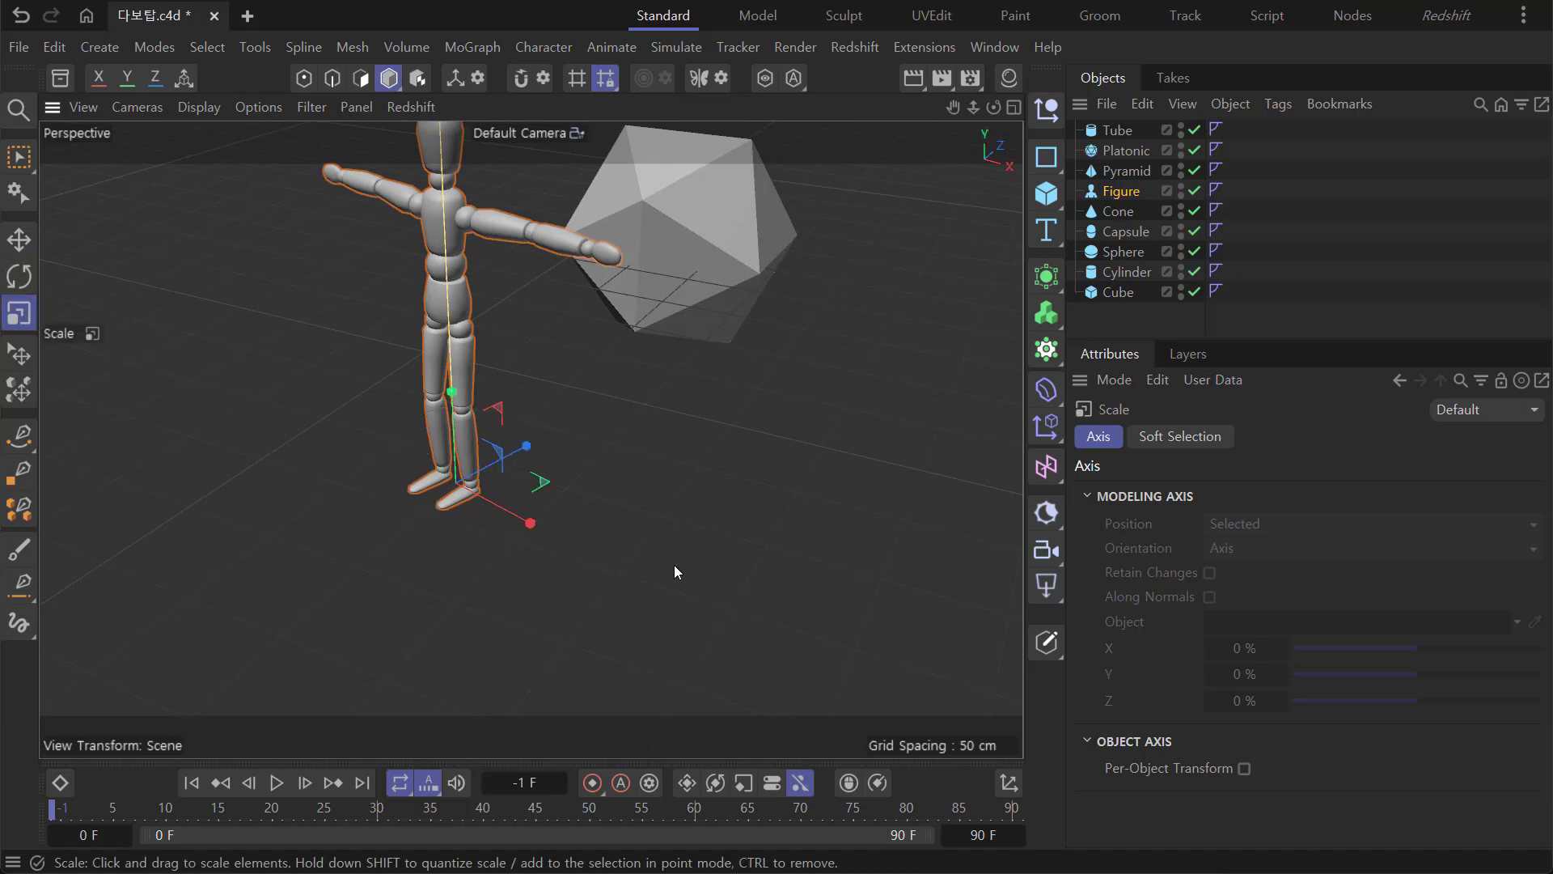
left_click_drag(675, 567, 556, 556)
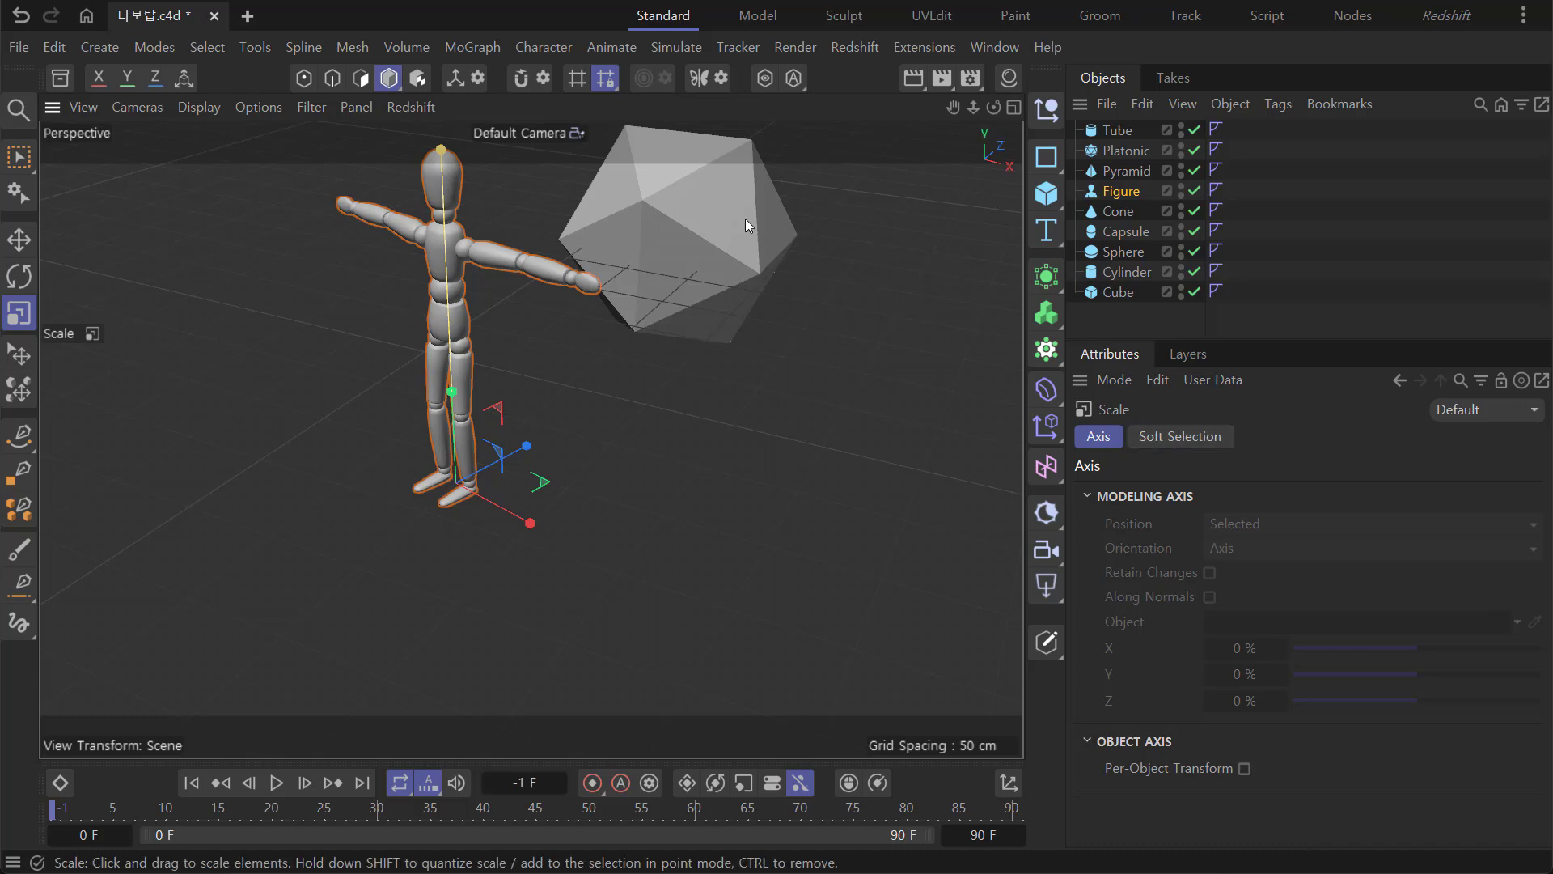
Turn Quantize off in the Modeling Settings, toggling it on and off a few times.
left_click(545, 79)
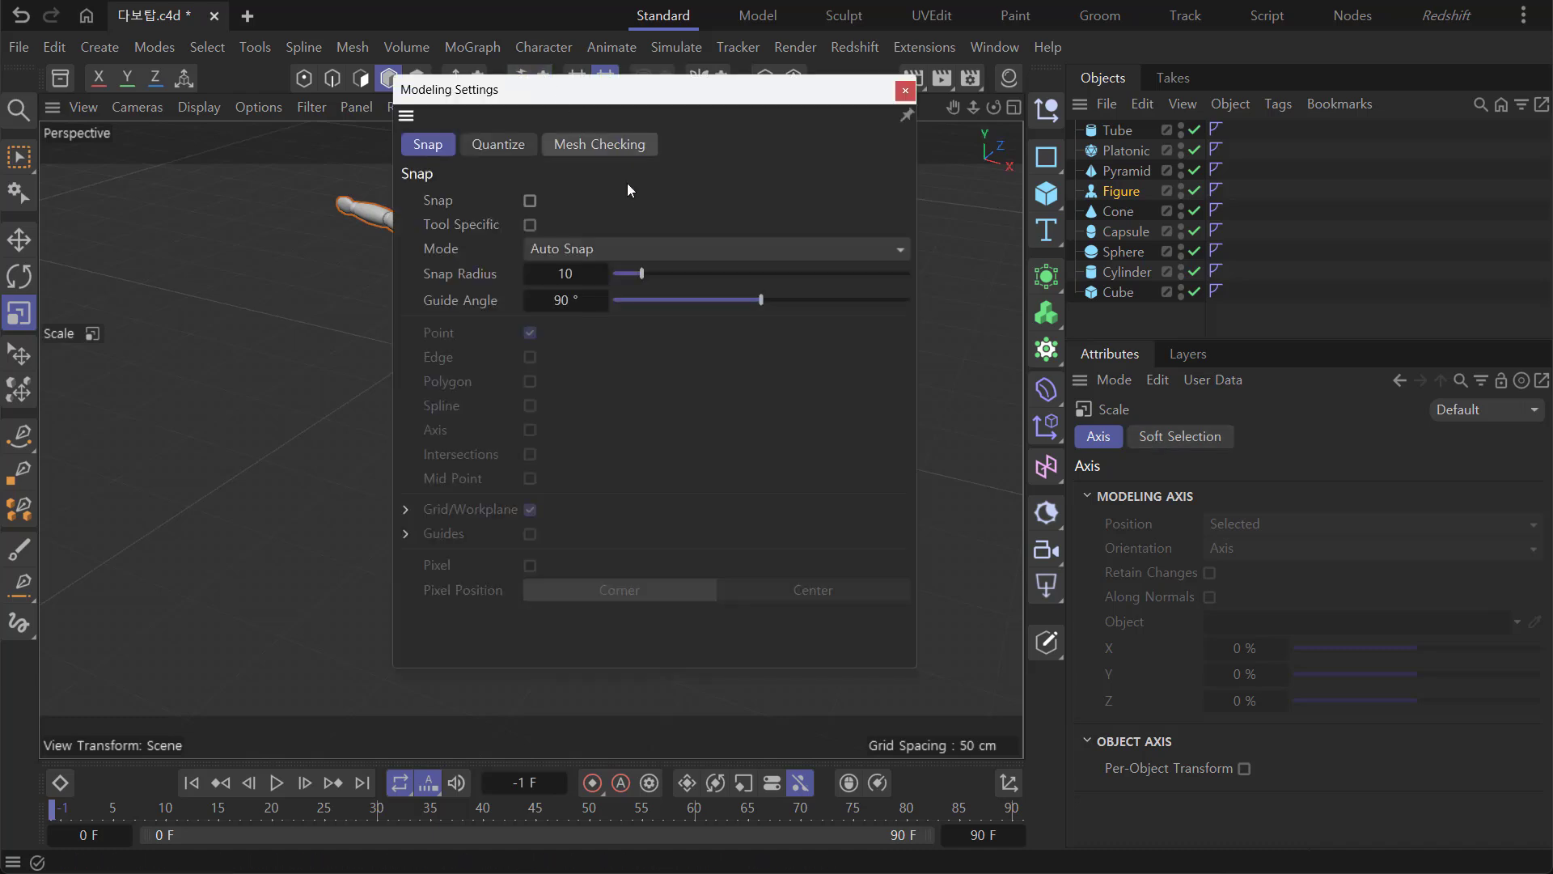
left_click(499, 147)
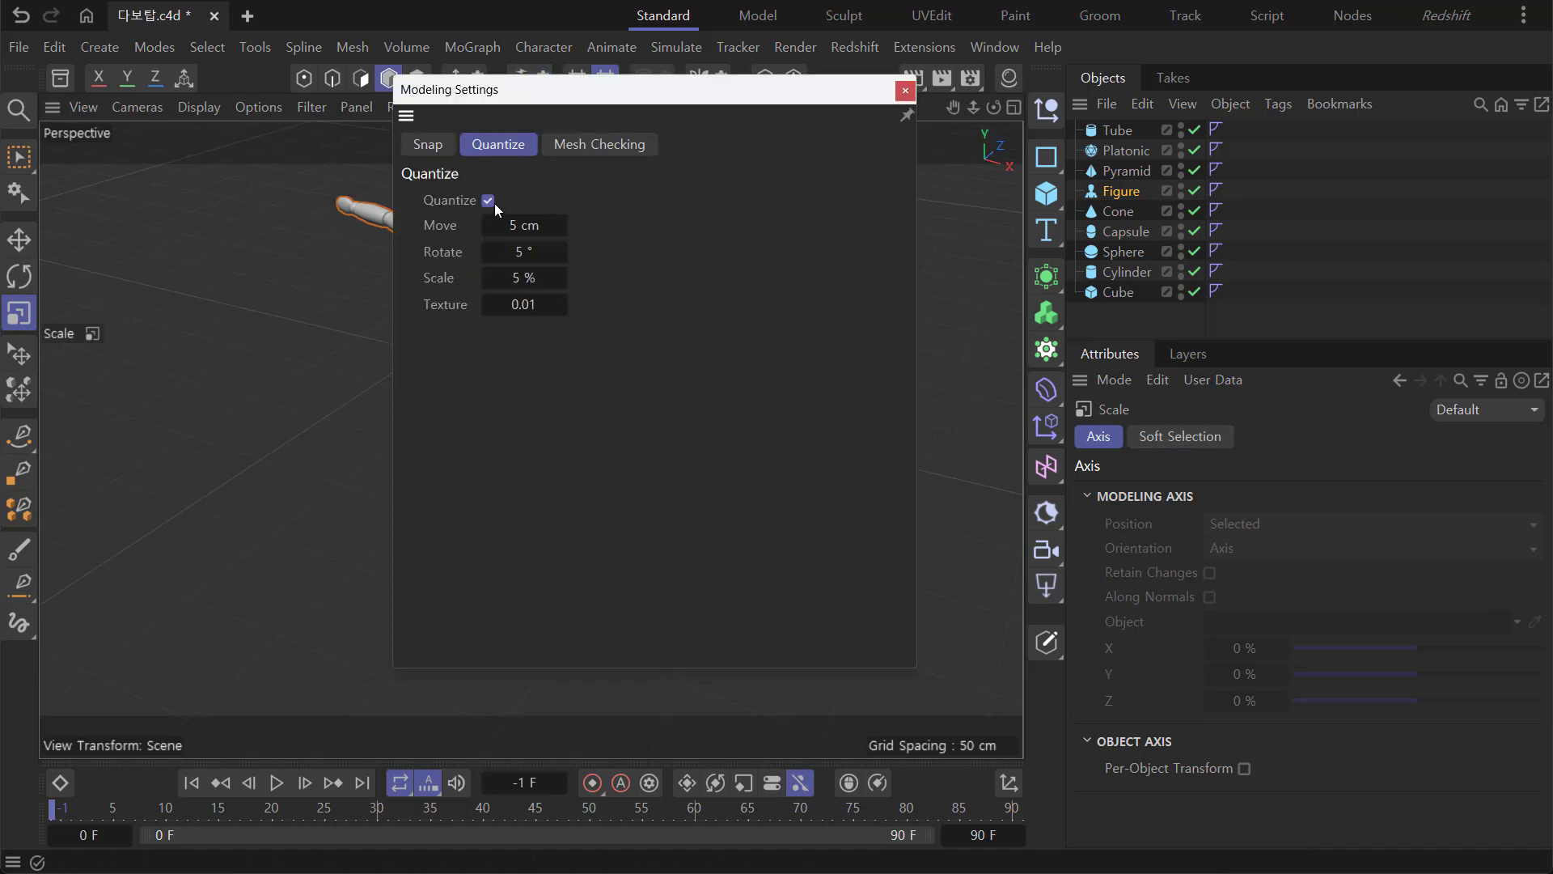
left_click_drag(706, 100, 765, 110)
left_click(965, 100)
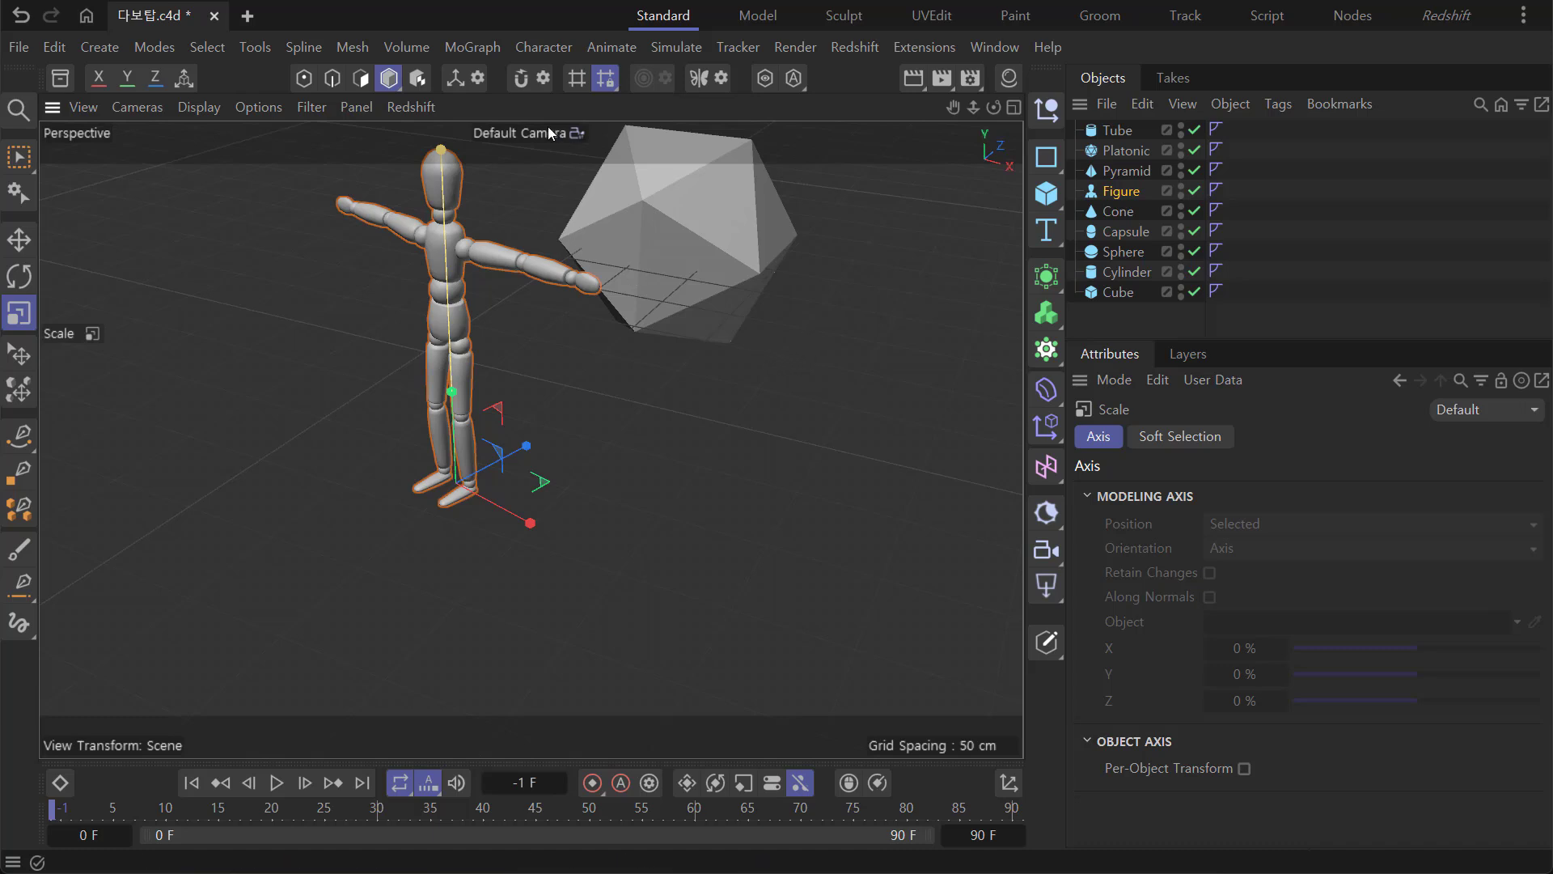
left_click(545, 77)
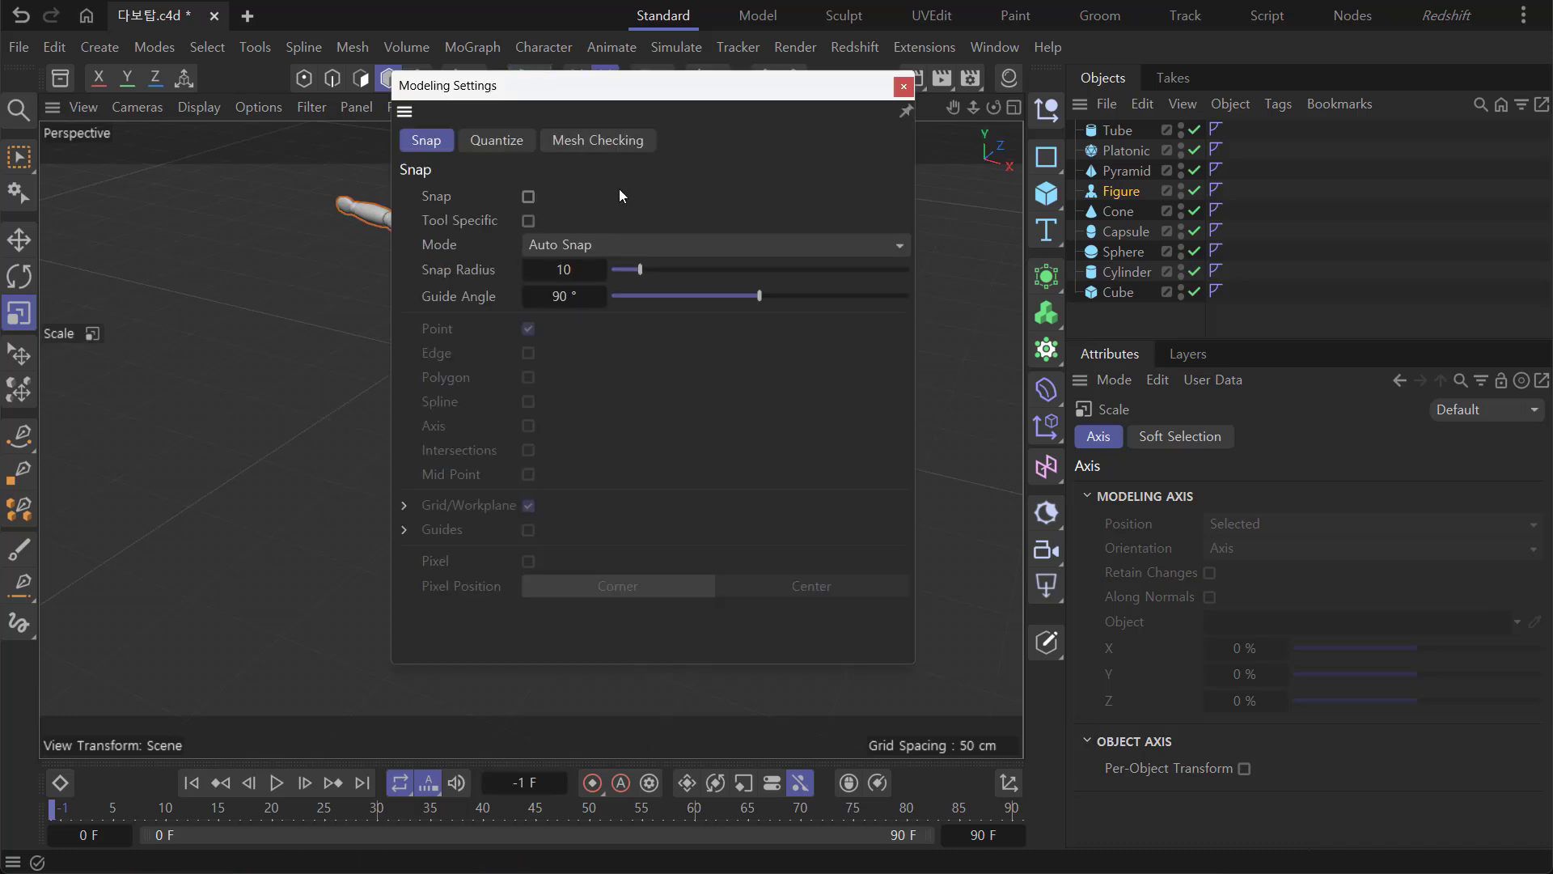
left_click(505, 146)
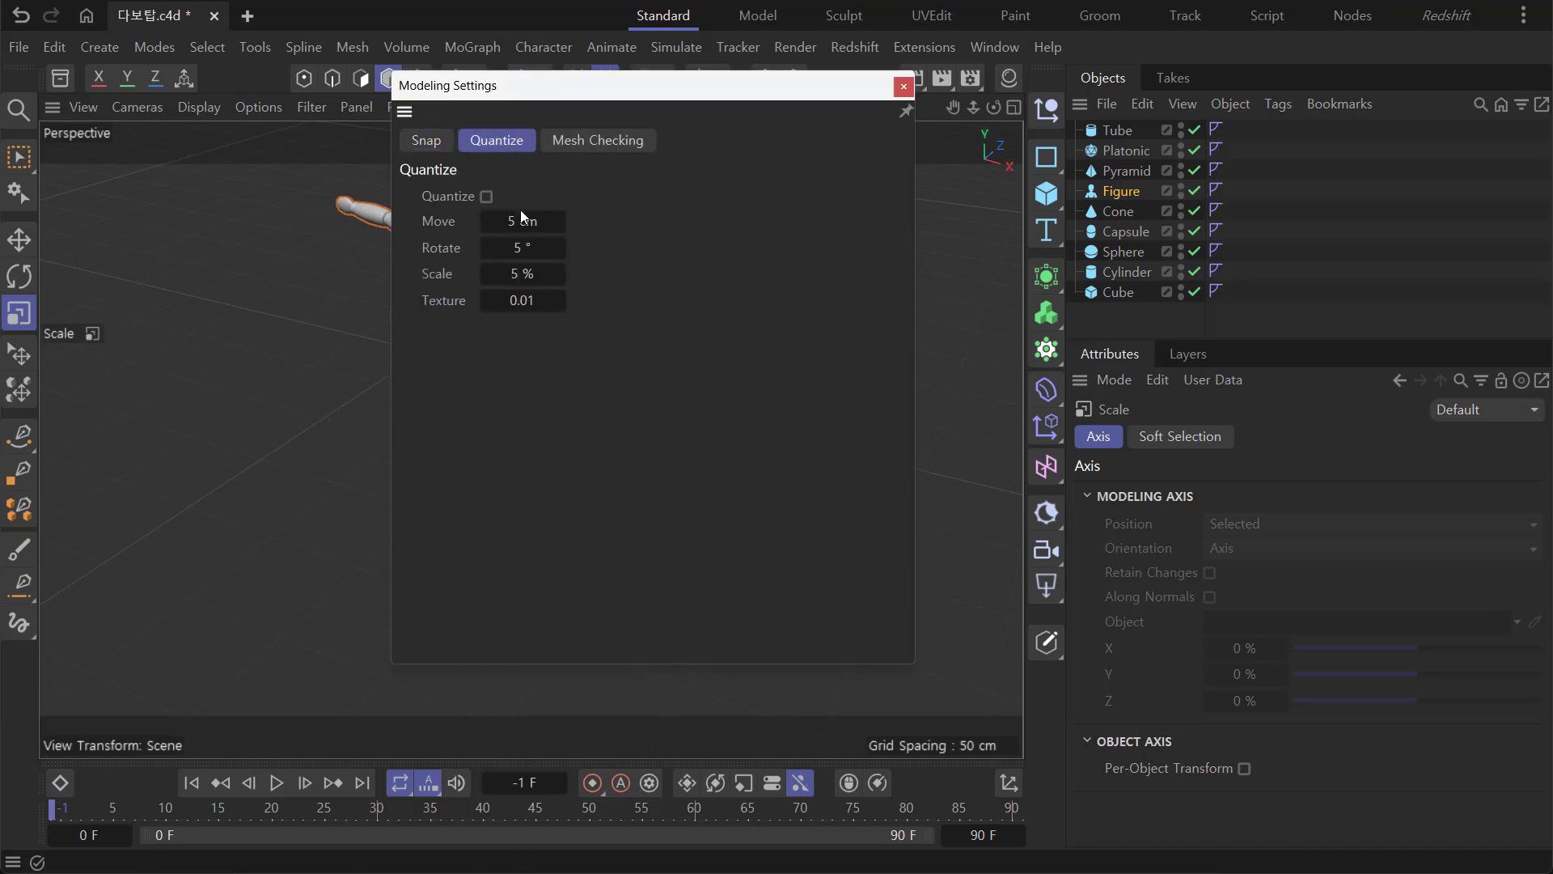
left_click(486, 196)
key("shift+q")
key("shift+q")
key("shift+q")
left_click(904, 85)
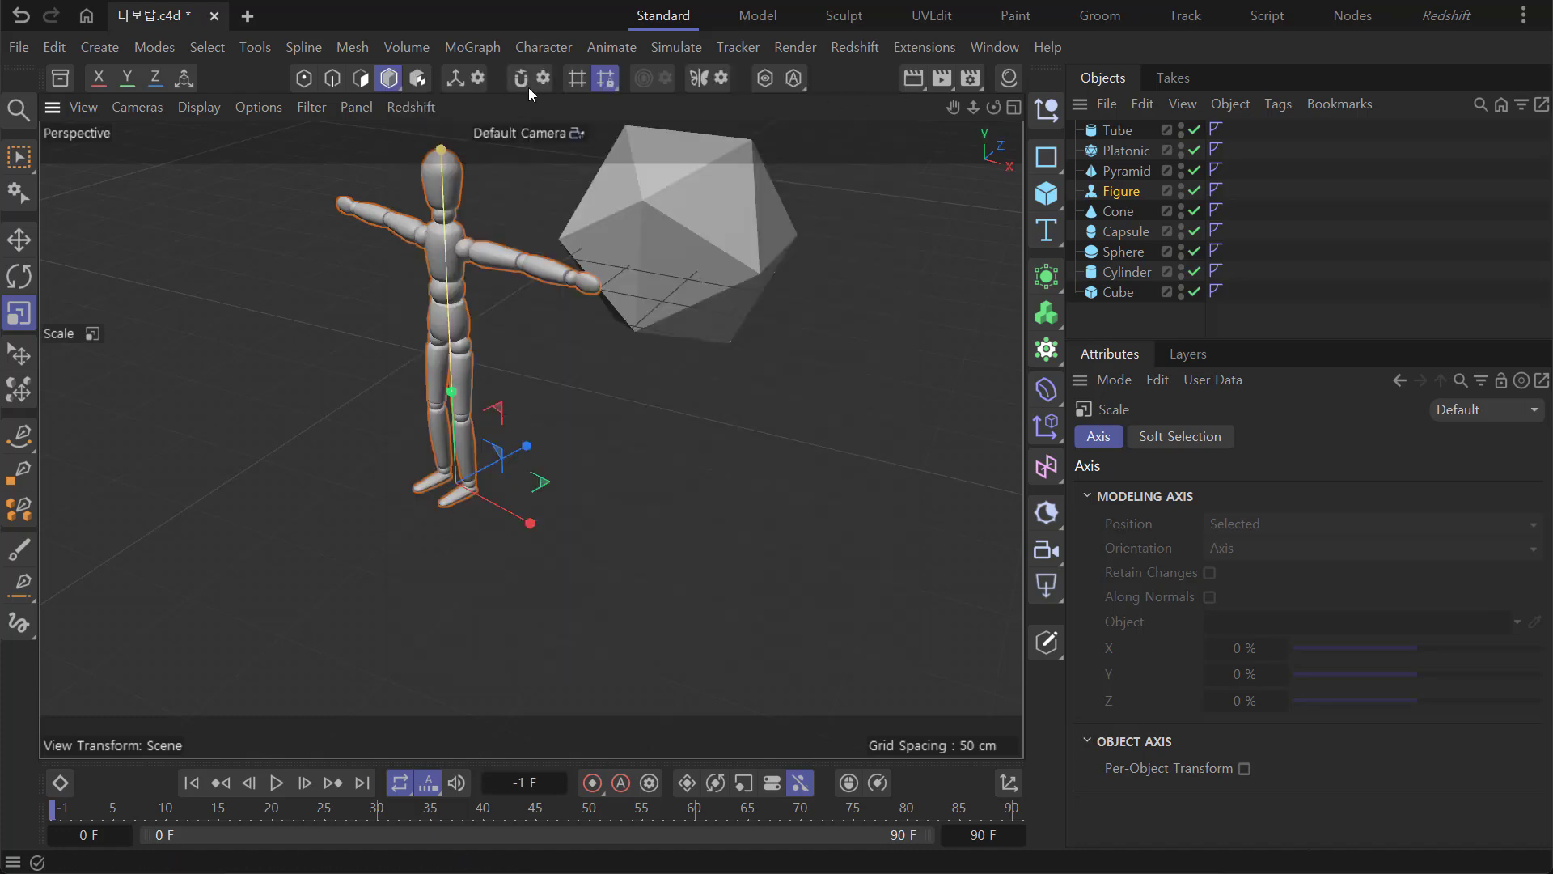
Move the figure along its Z axis without quantizing, then shift it along its X axis.
left_click(19, 239)
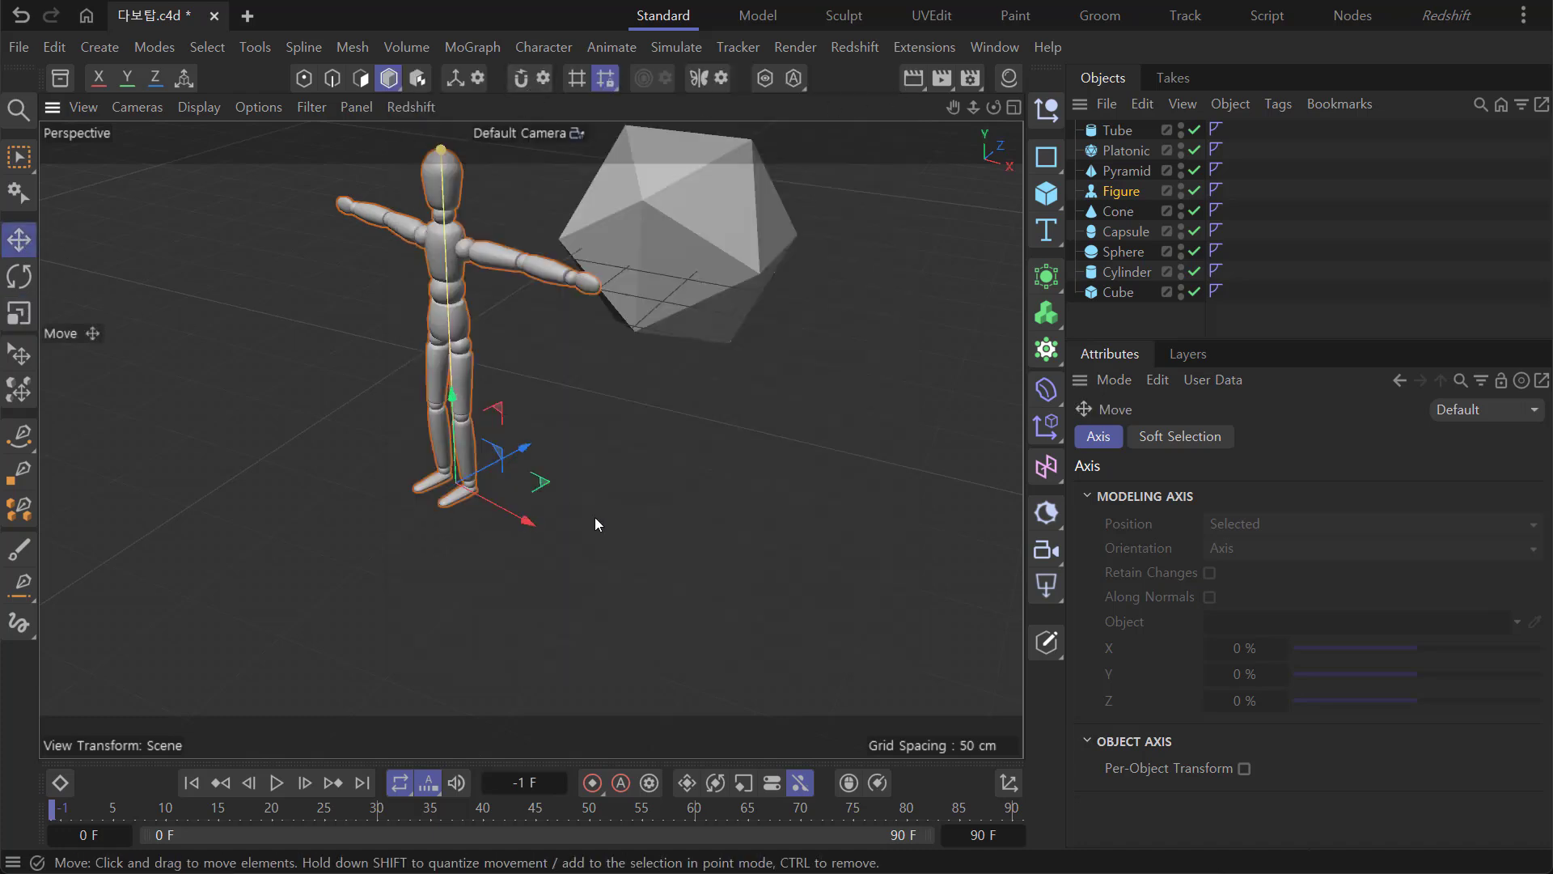
left_click_drag(518, 454, 555, 441)
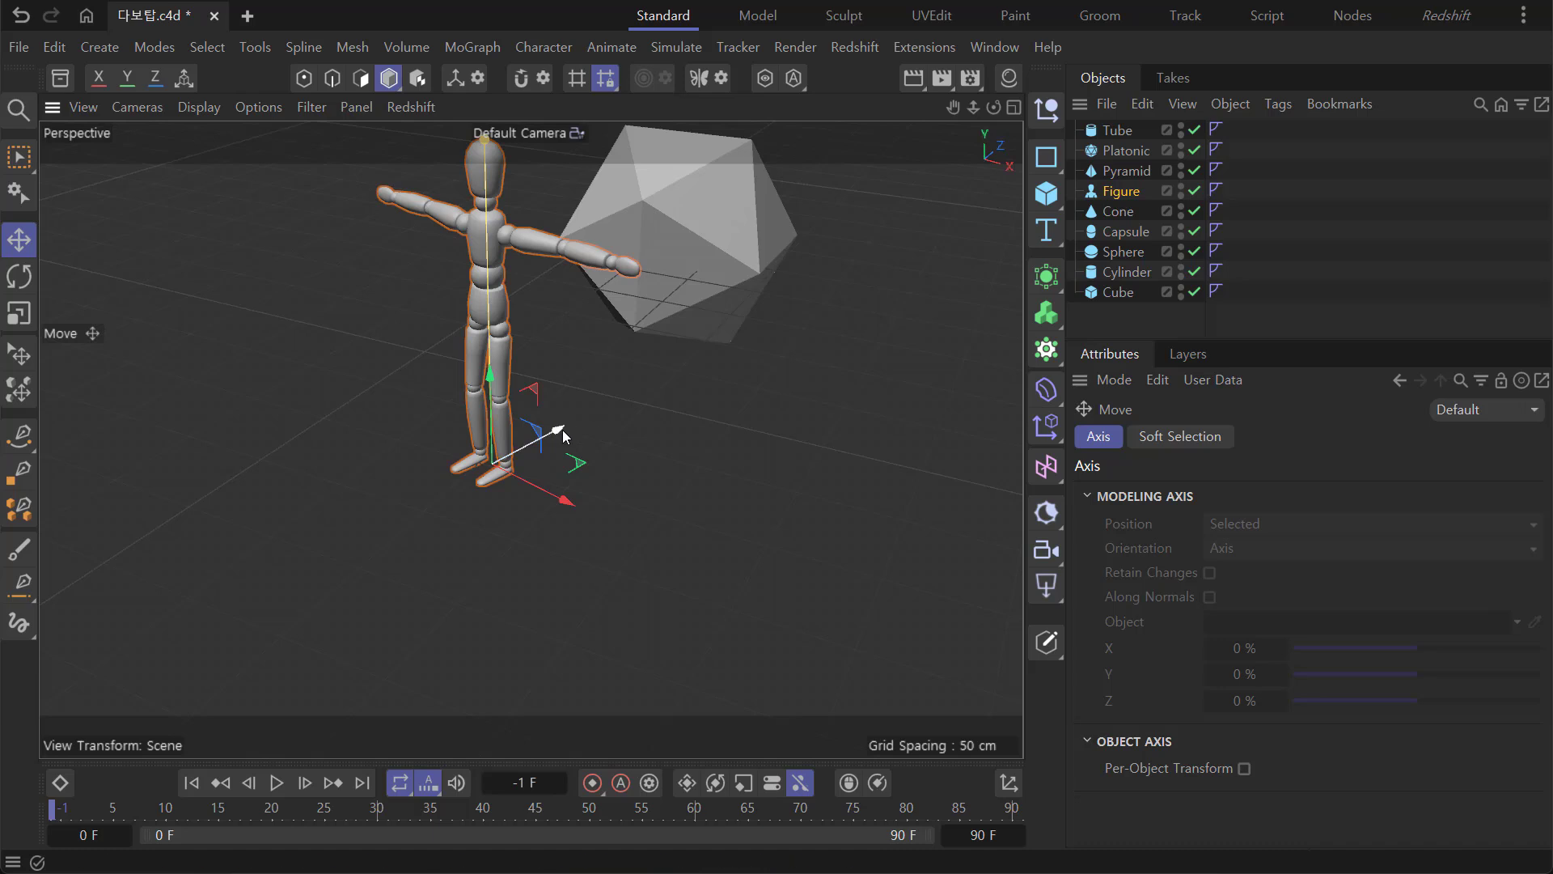
mouse_move(562, 430)
left_mouse_down()
mouse_move(619, 404)
mouse_move(588, 434)
left_mouse_up()
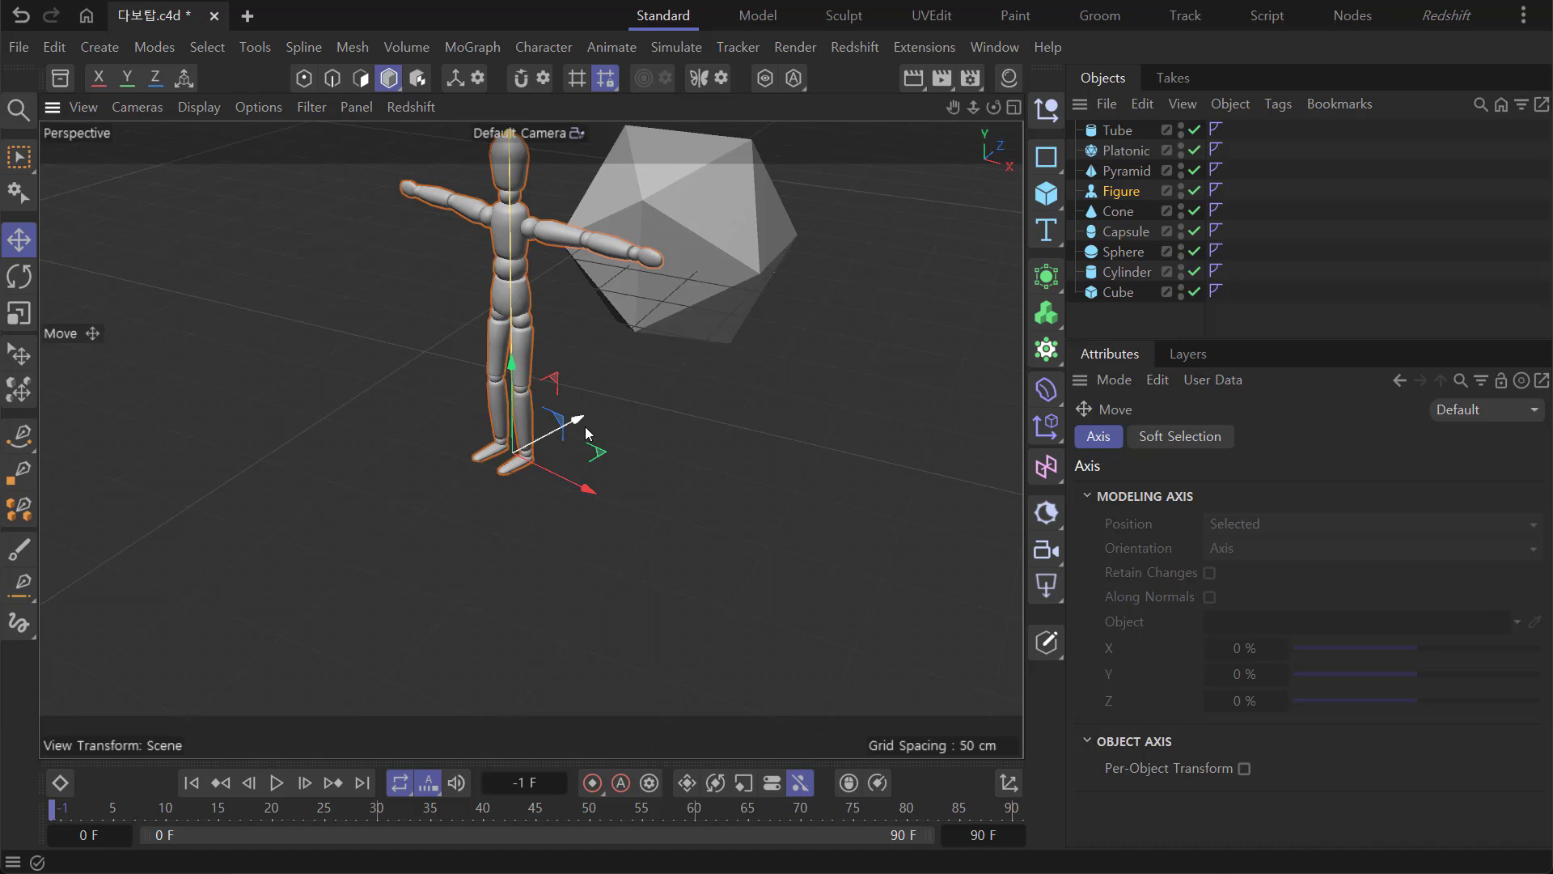
left_click_drag(587, 432, 554, 457)
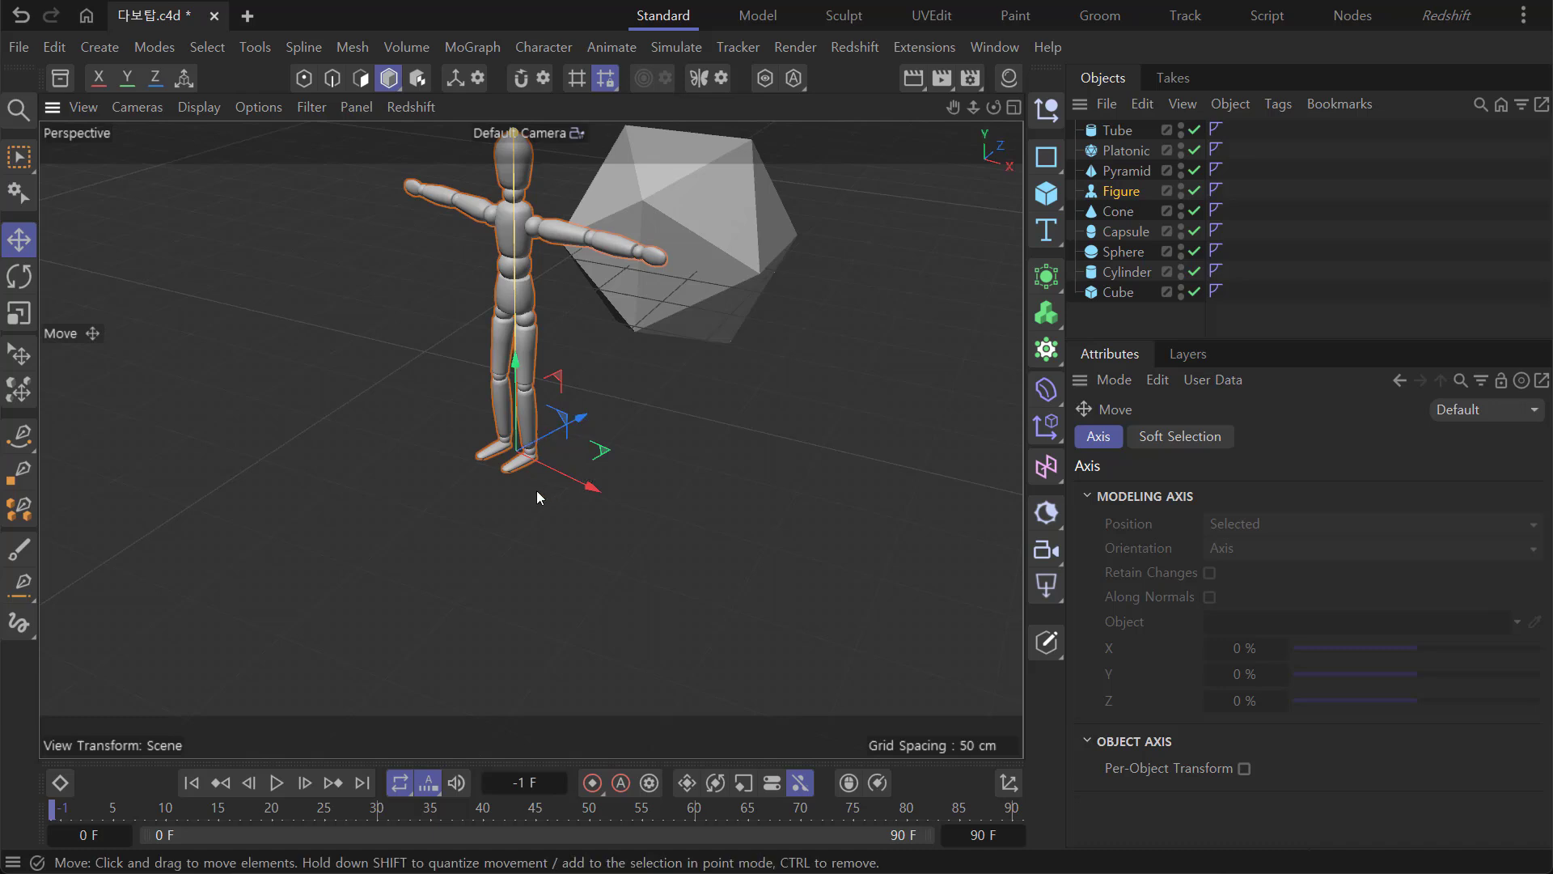
left_click_drag(570, 564, 630, 532)
scroll(630, 532, "up", 5)
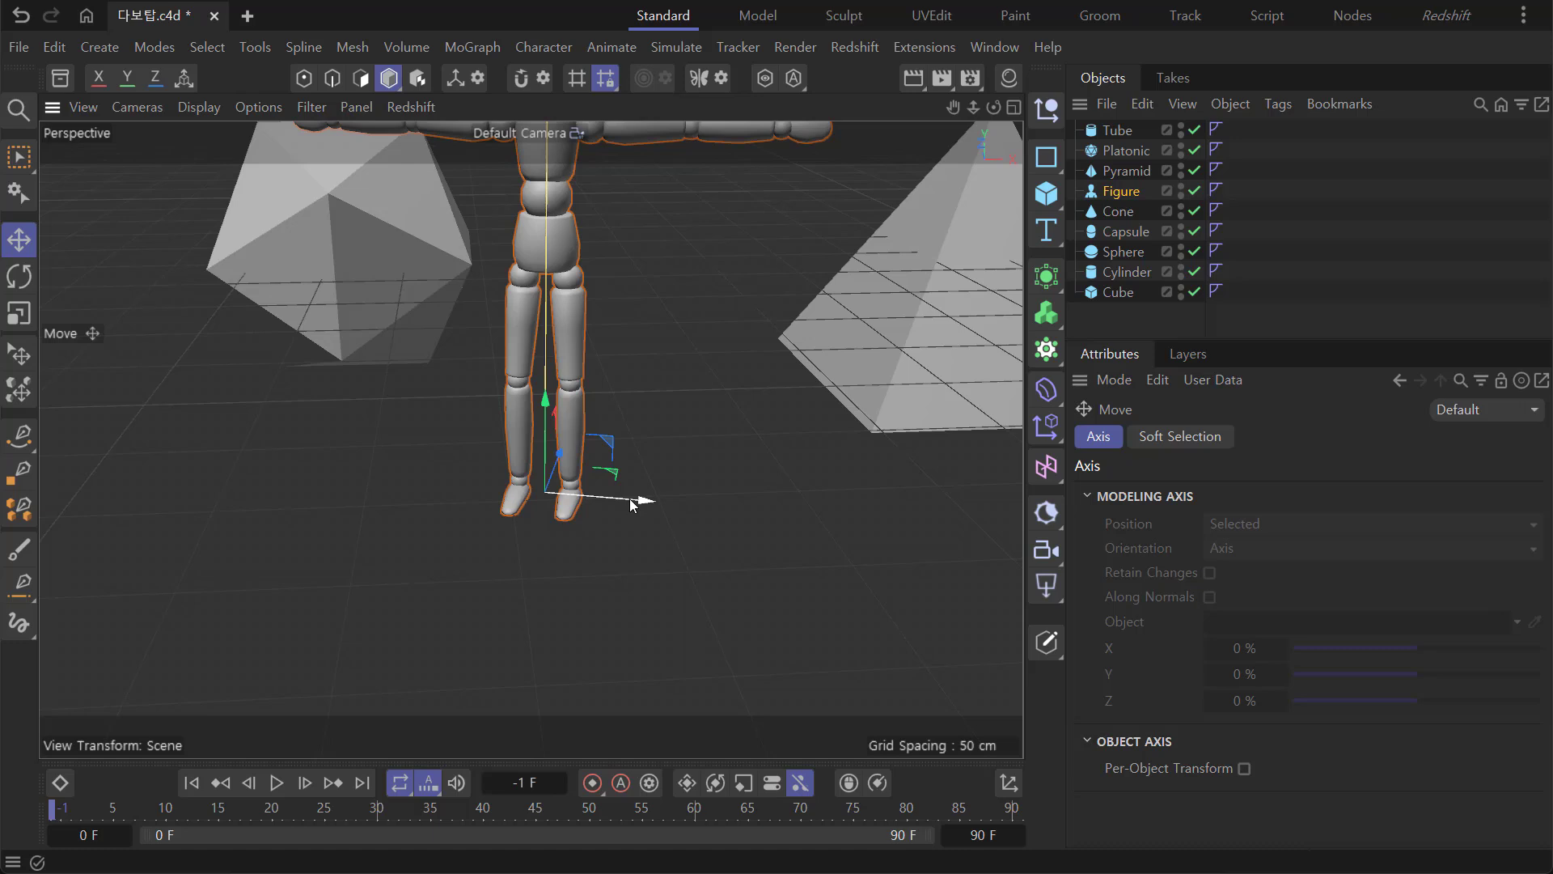
left_click_drag(634, 504, 695, 533)
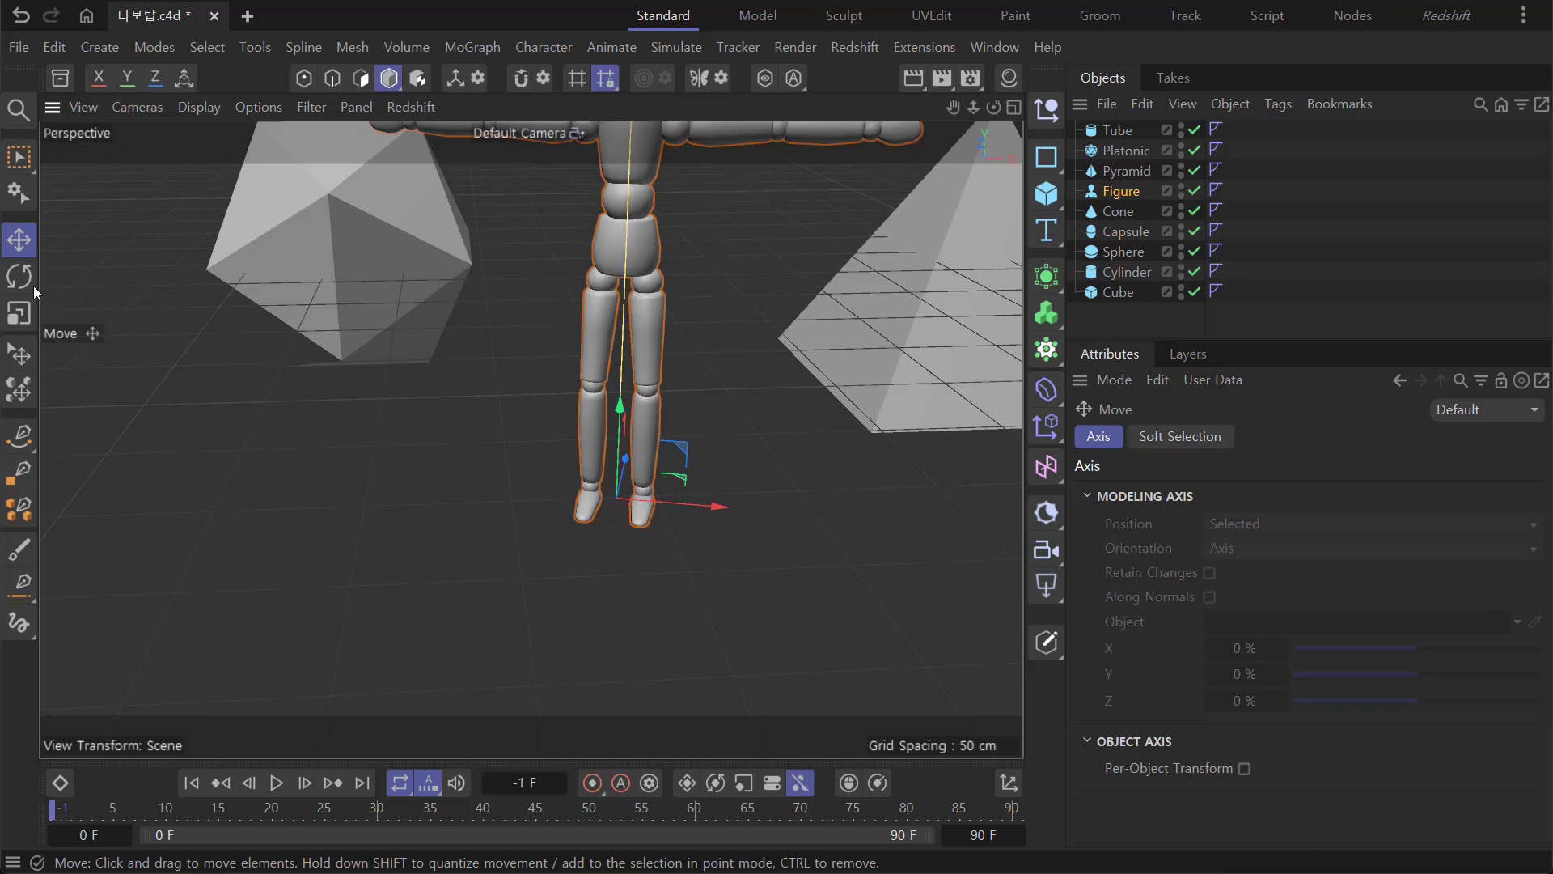
Rotate the figure about its vertical axis and reposition it between the platonic solid and the pyramid.
key("r")
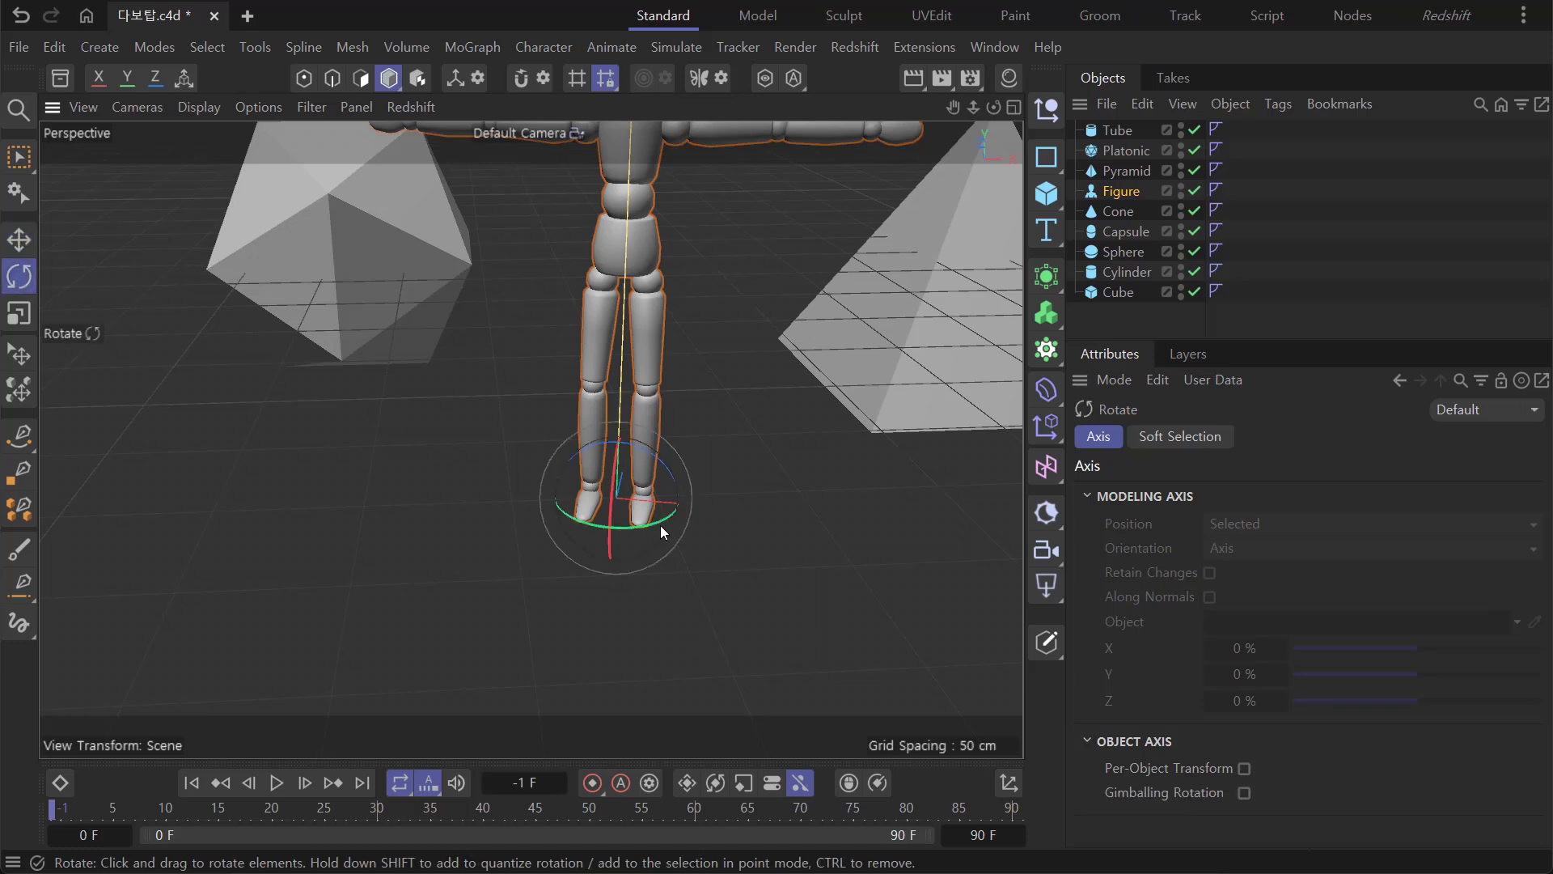
mouse_move(660, 525)
left_mouse_down()
mouse_move(553, 535)
mouse_move(676, 539)
mouse_move(648, 522)
mouse_move(606, 543)
mouse_move(658, 522)
mouse_move(629, 532)
mouse_move(637, 545)
left_mouse_up()
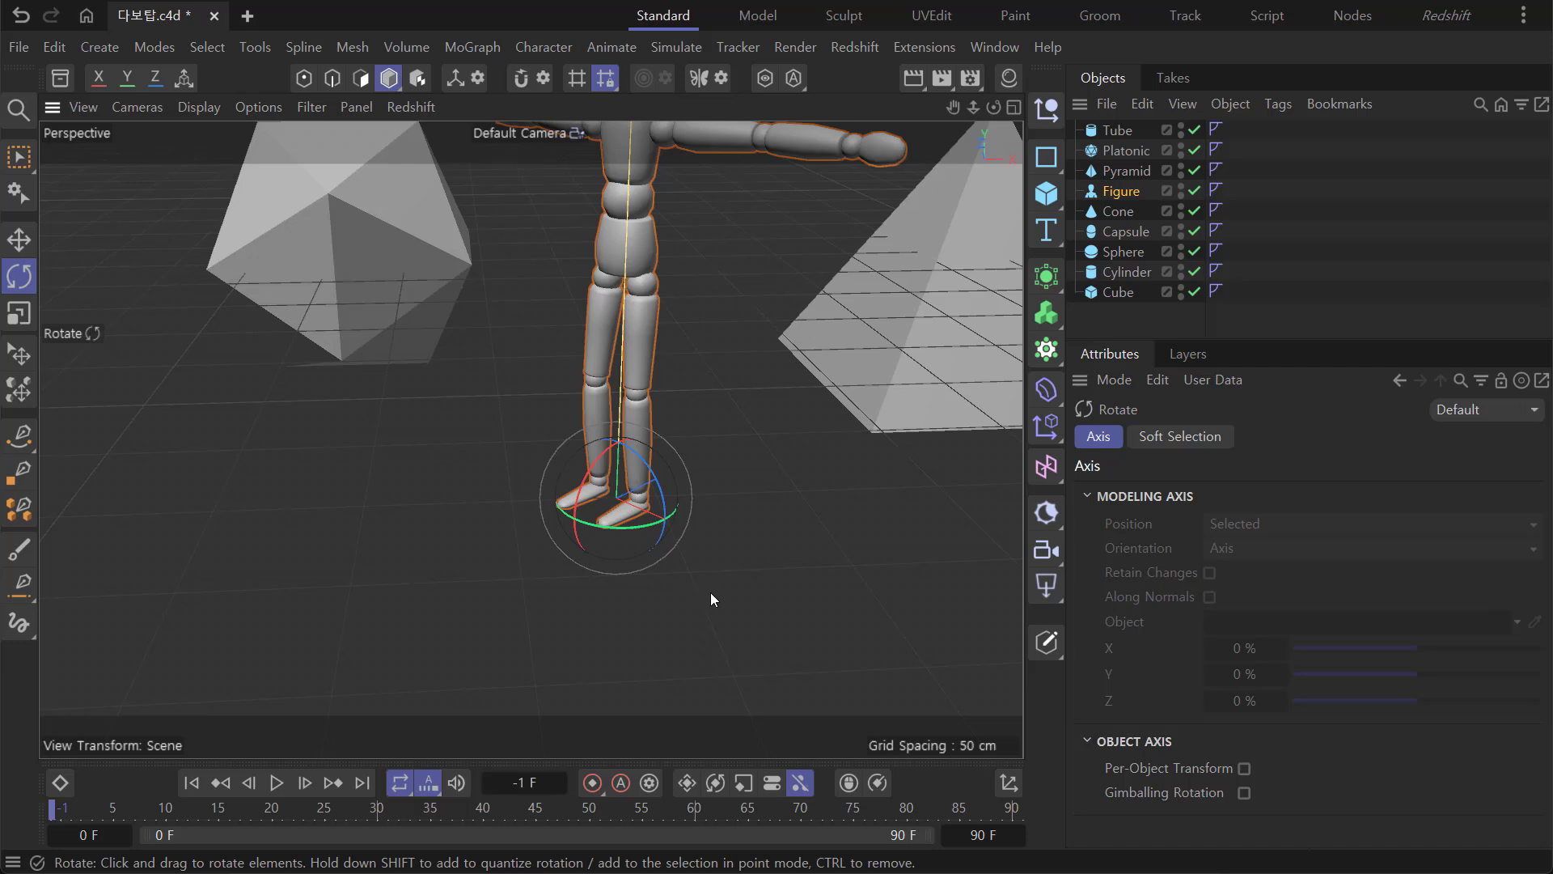
left_click(18, 240)
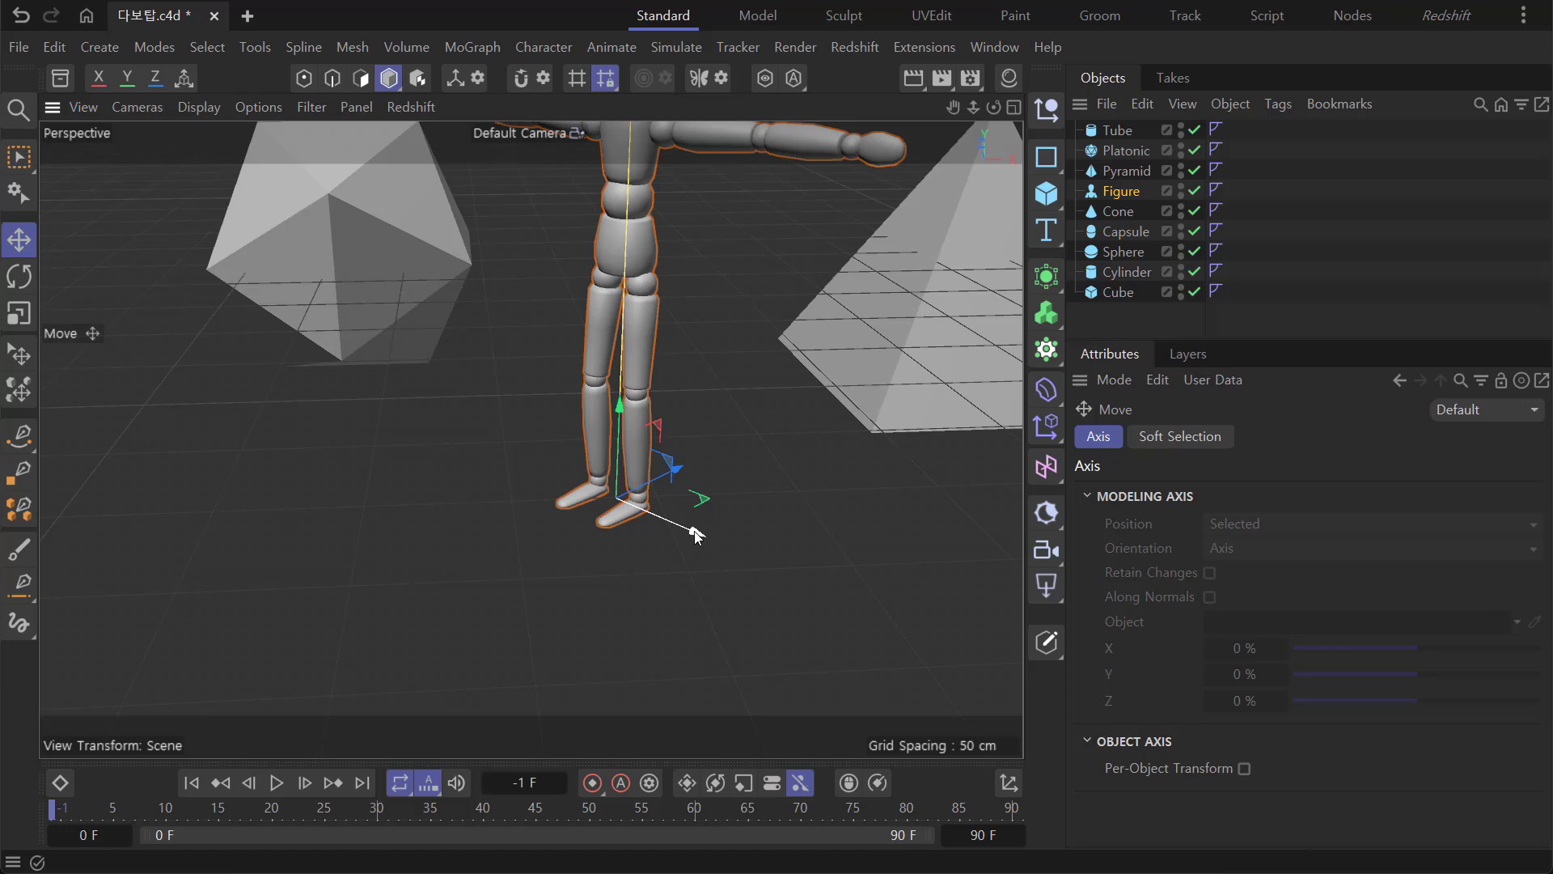
left_click_drag(696, 530, 682, 527)
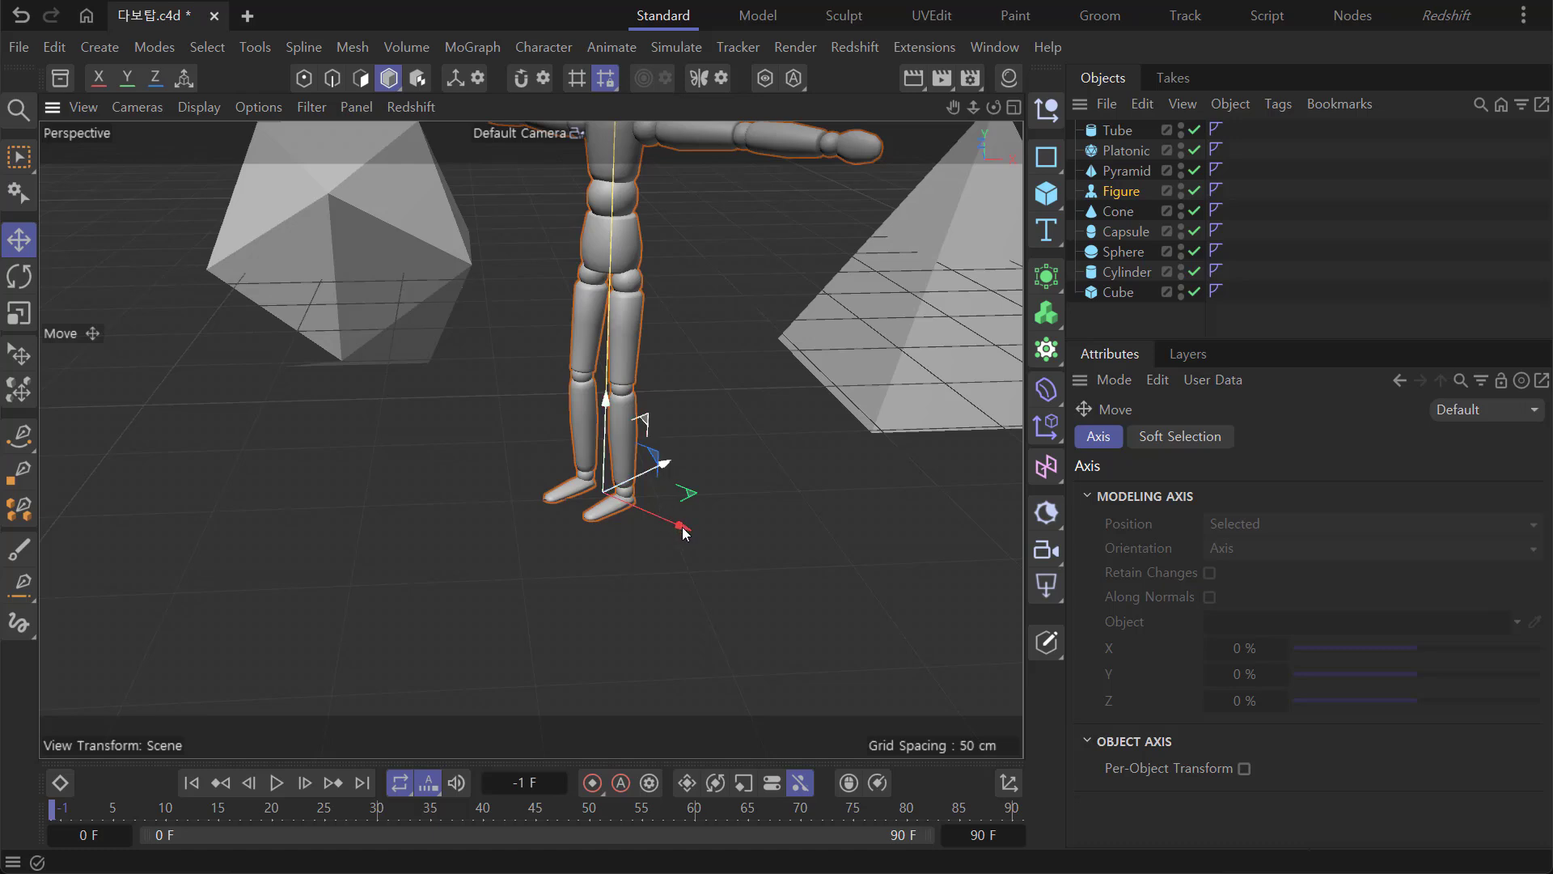
left_click_drag(683, 533, 660, 587)
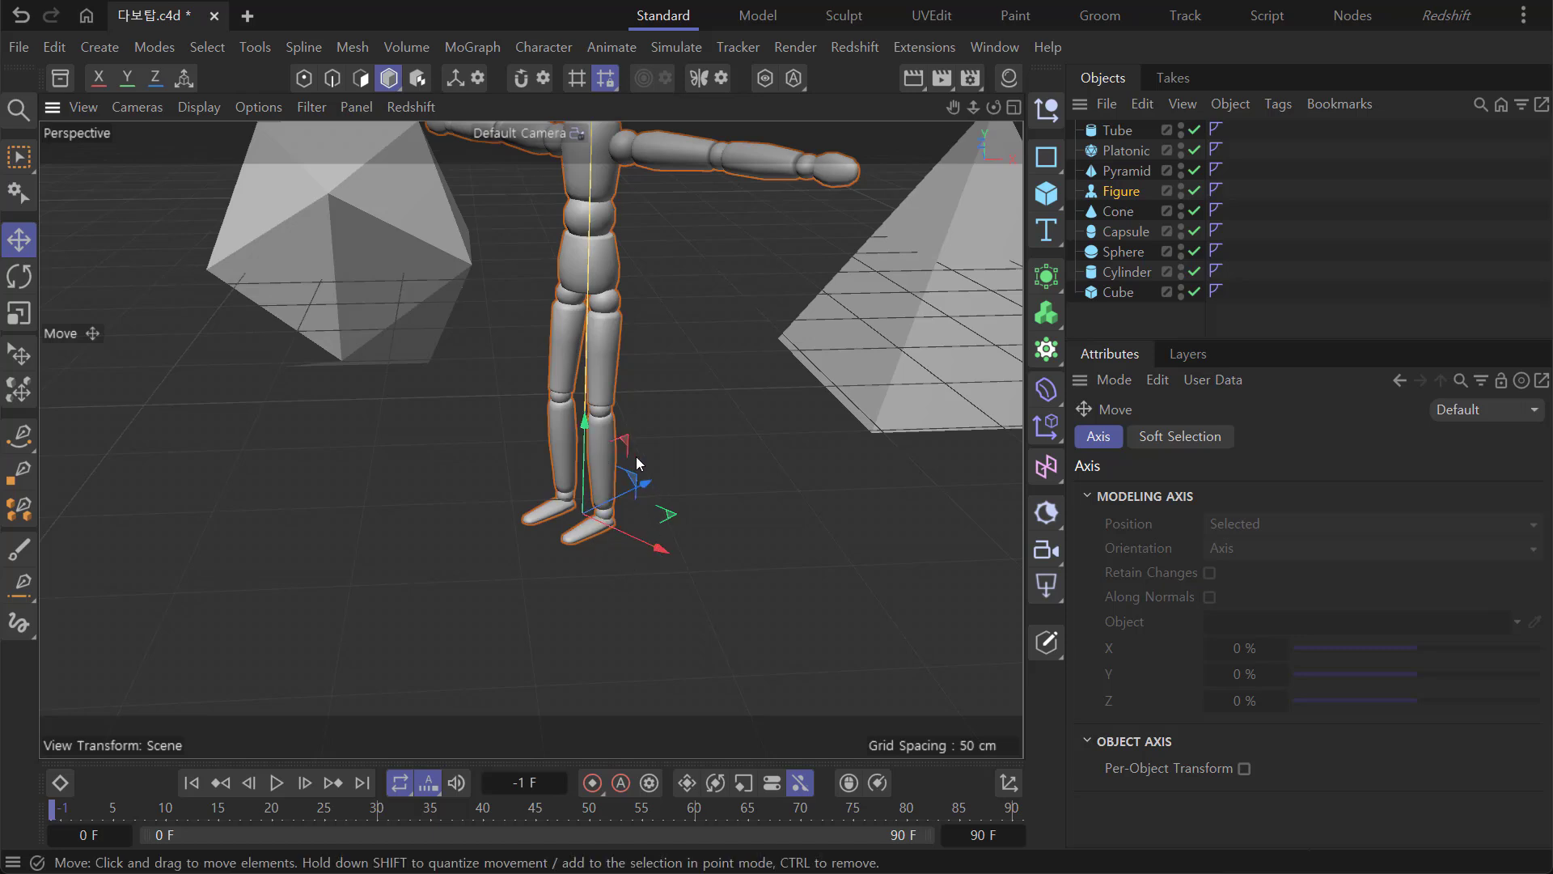
left_click_drag(653, 487, 581, 503)
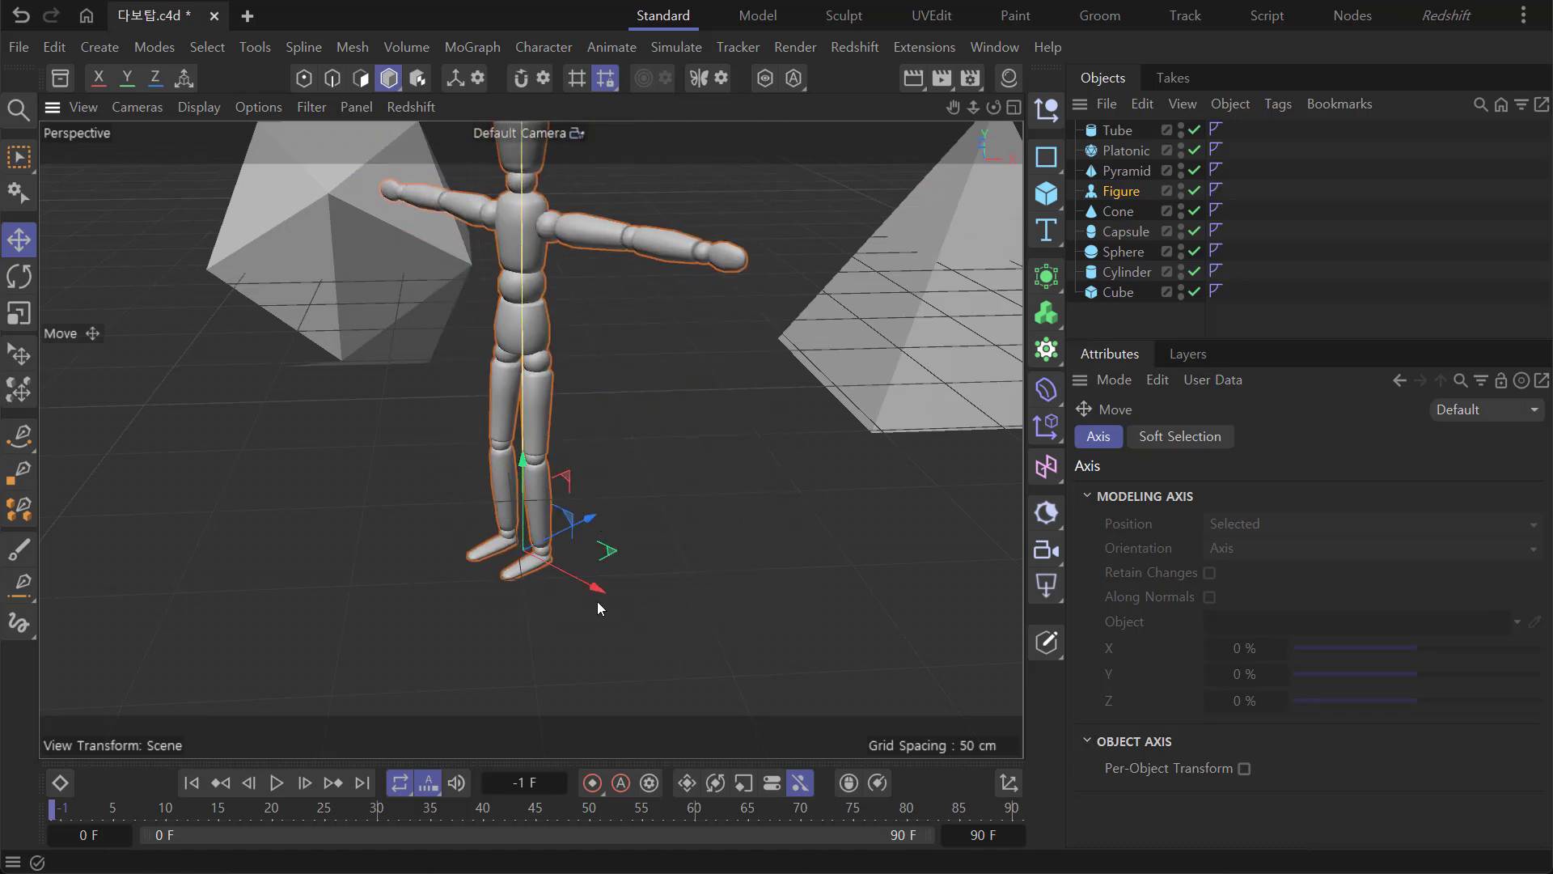
left_click_drag(595, 588, 688, 673)
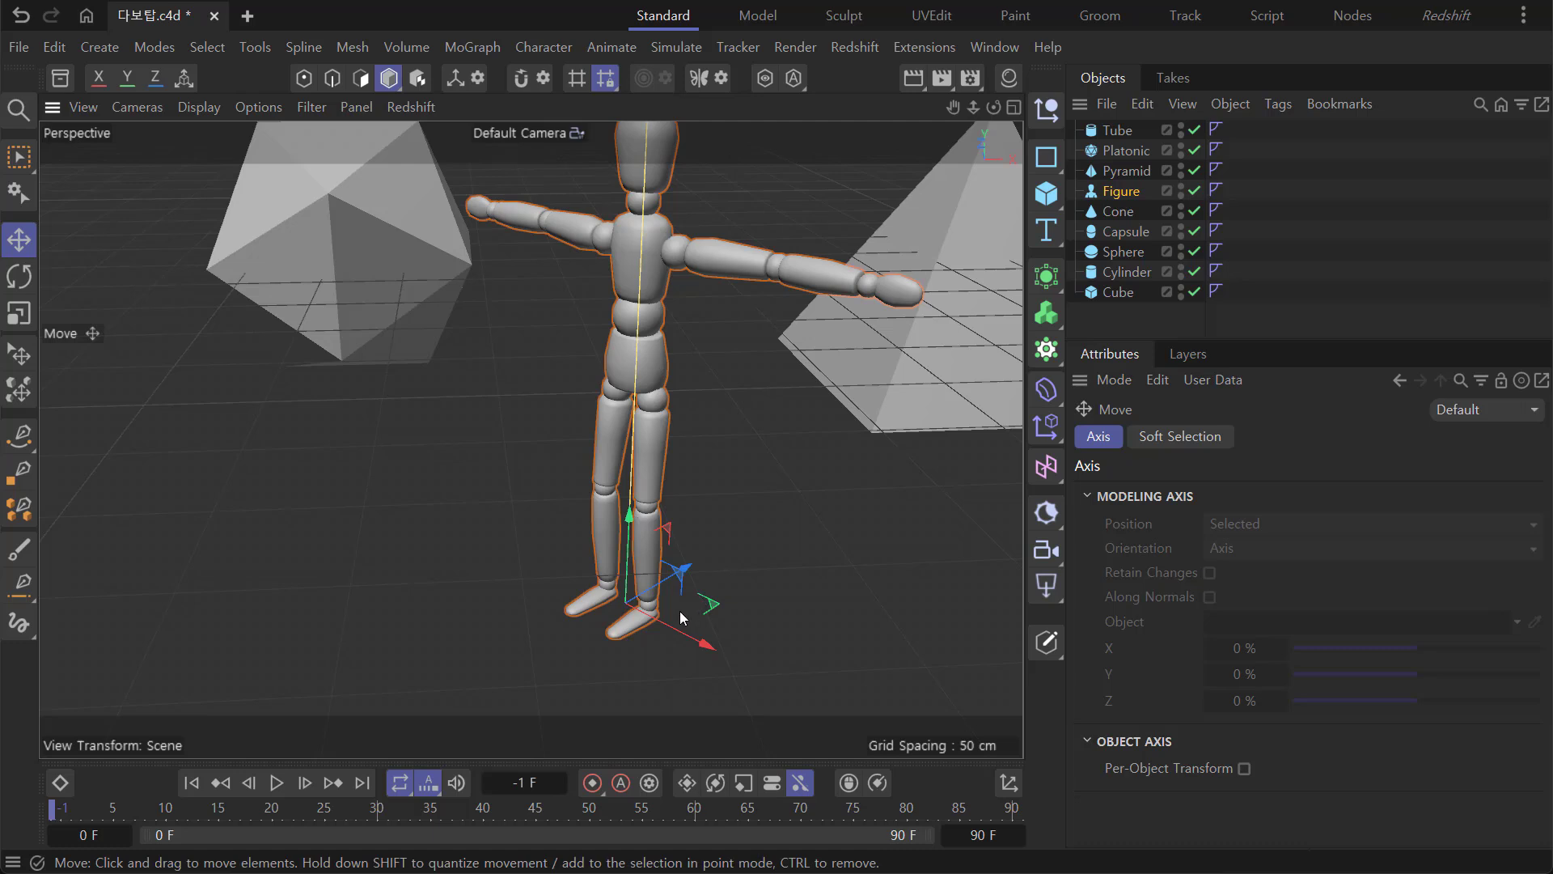
Add a second Figure primitive to the scene.
scroll(647, 591, "down", 3)
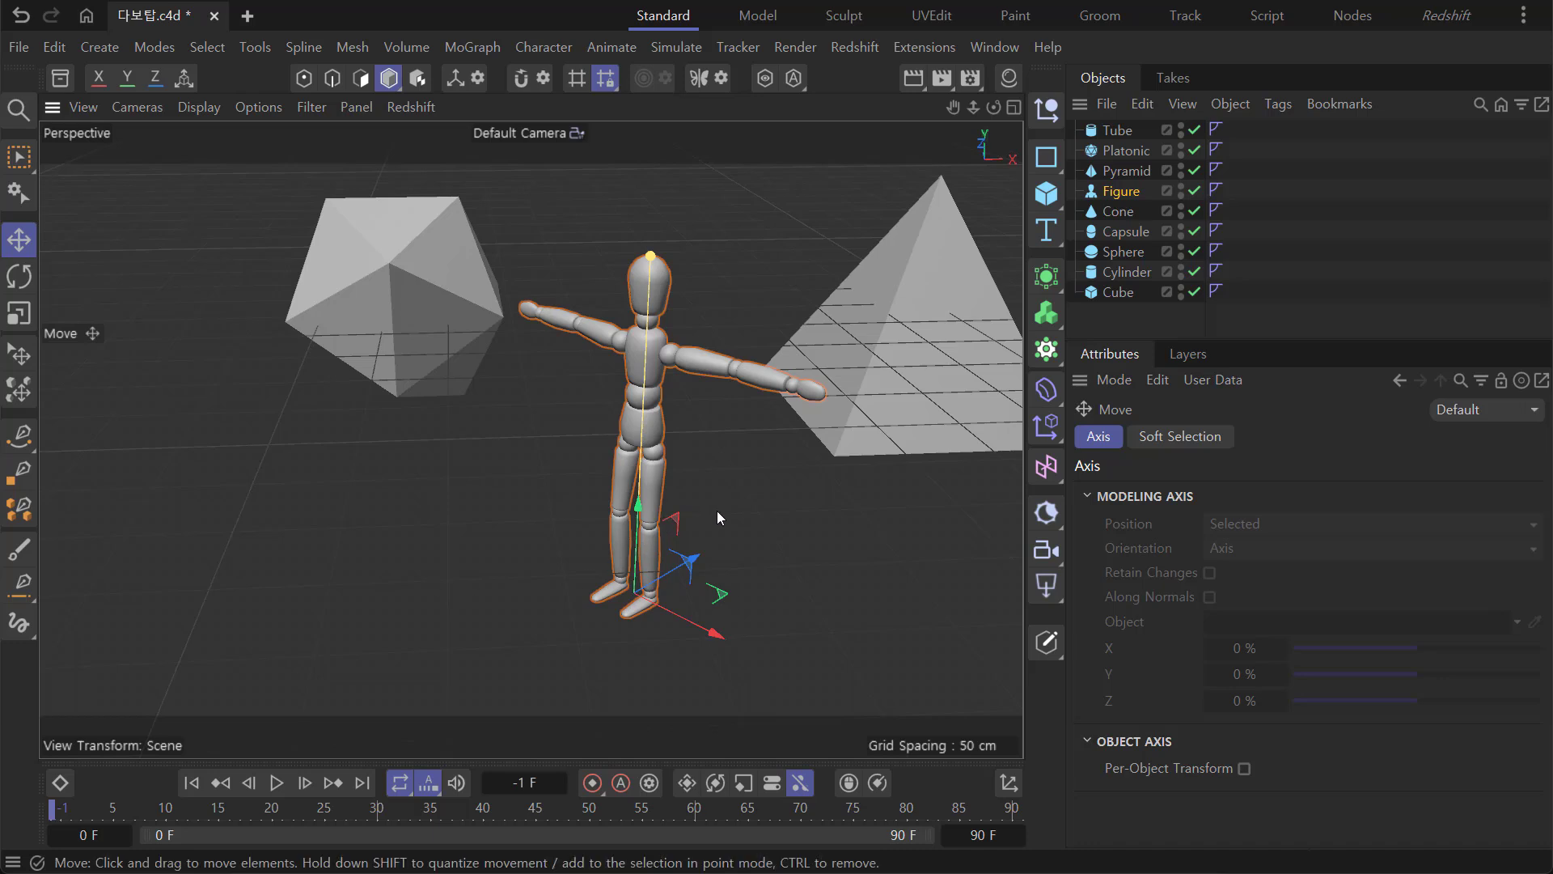
left_click(610, 88)
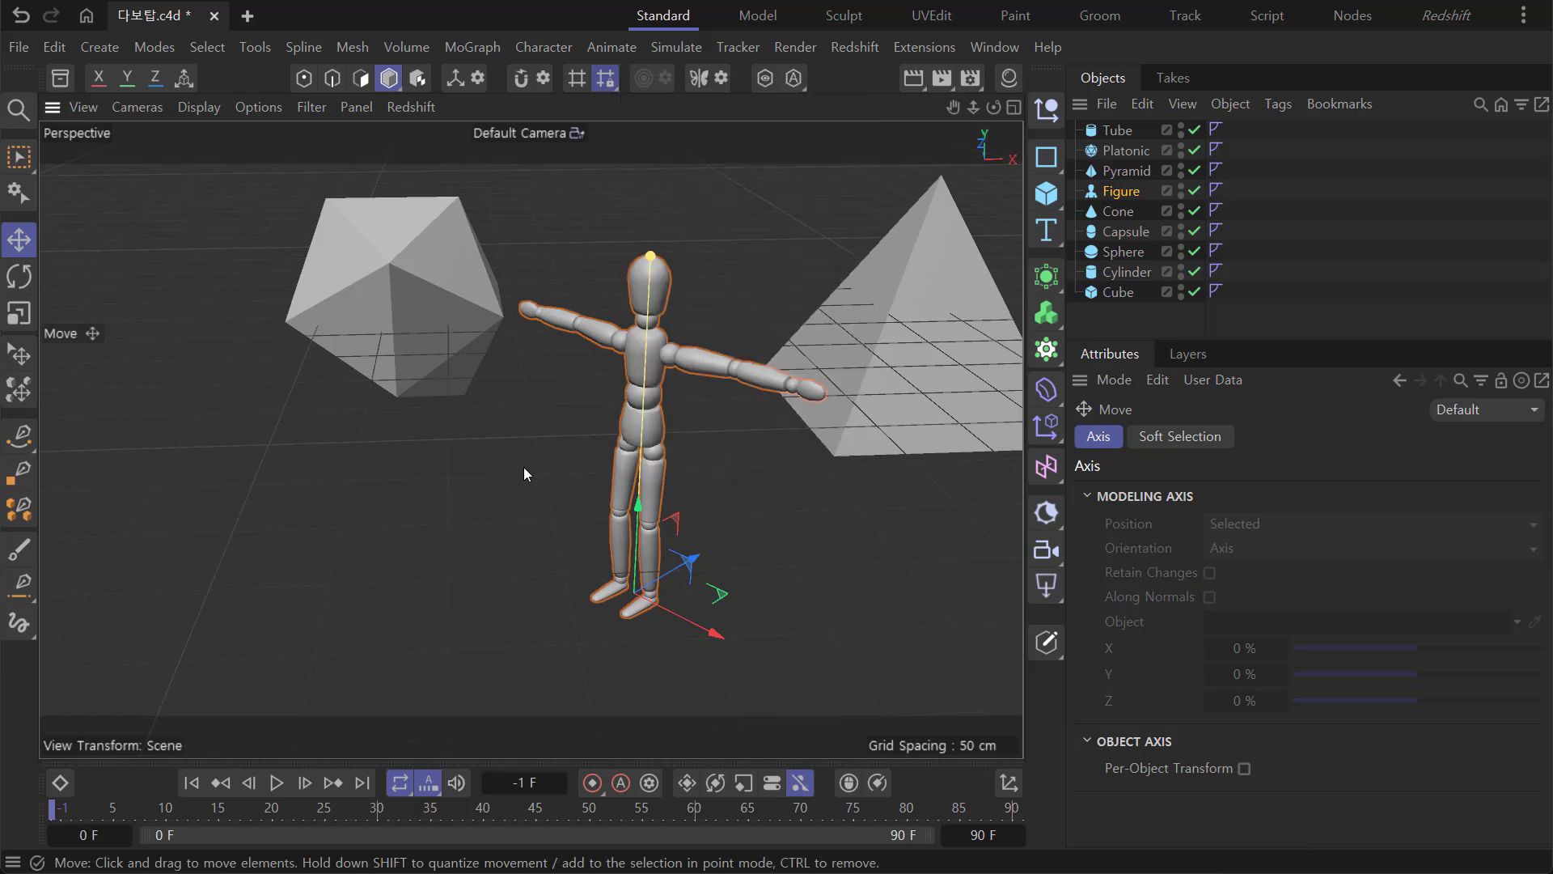
scroll(477, 453, "down", 5)
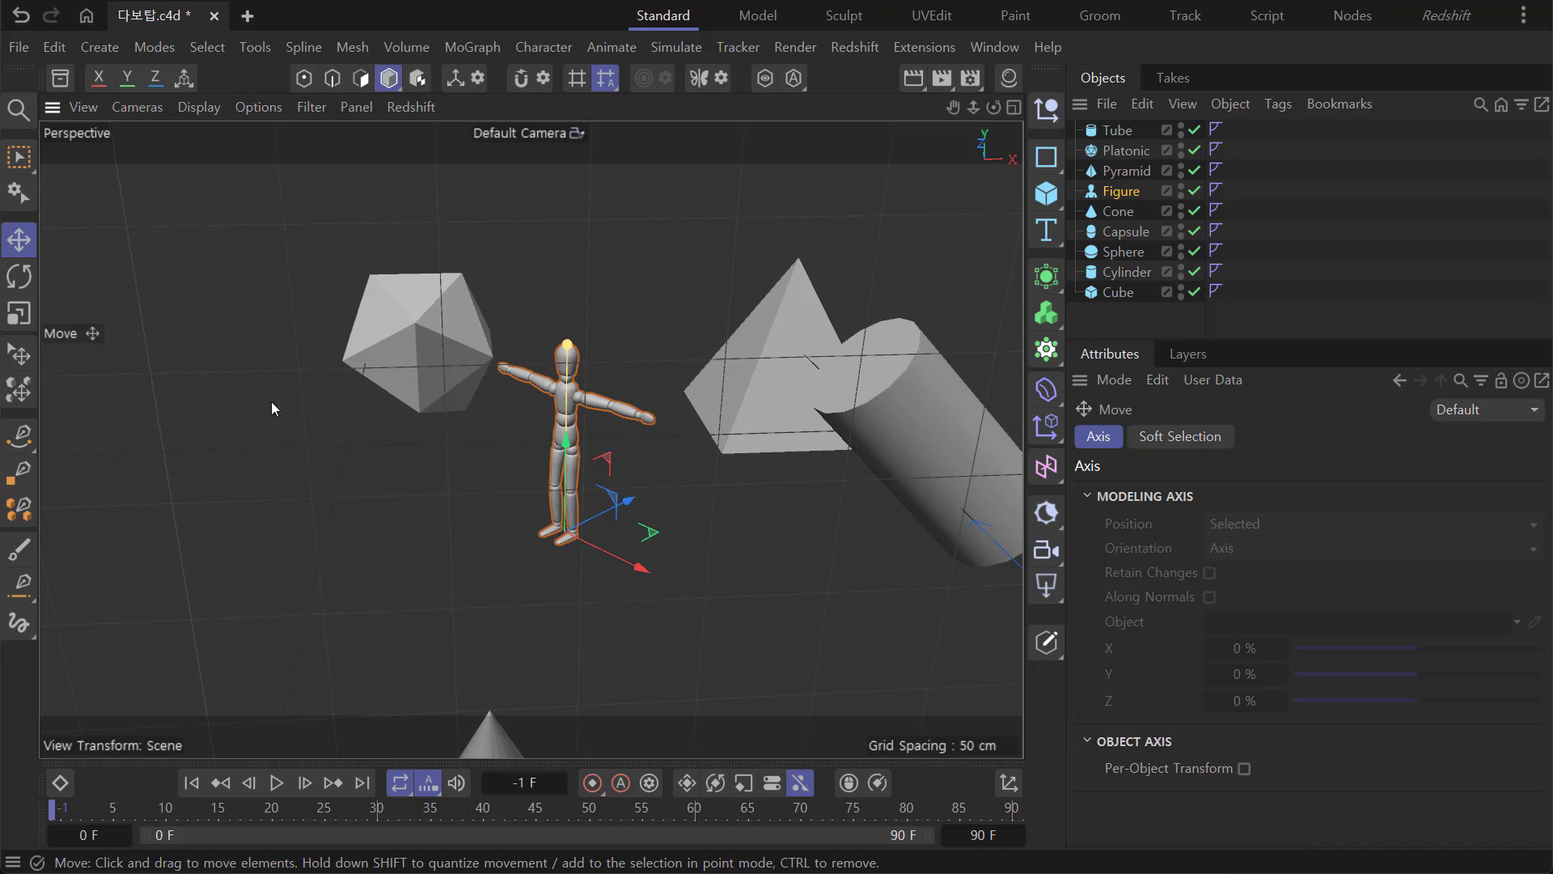
scroll(301, 409, "down", 10)
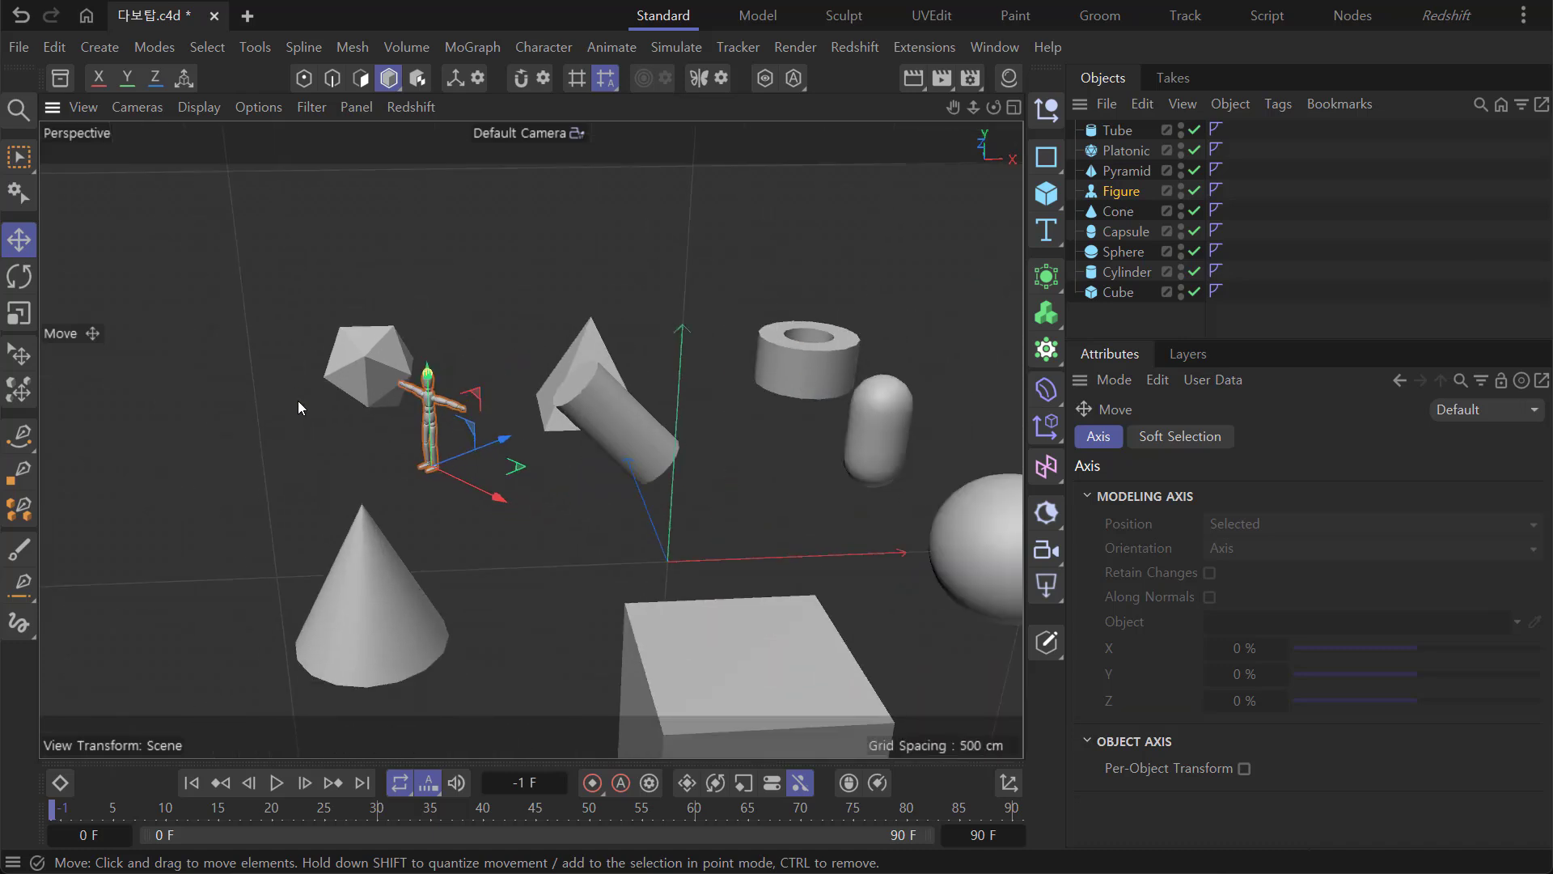
scroll(437, 489, "down", 5)
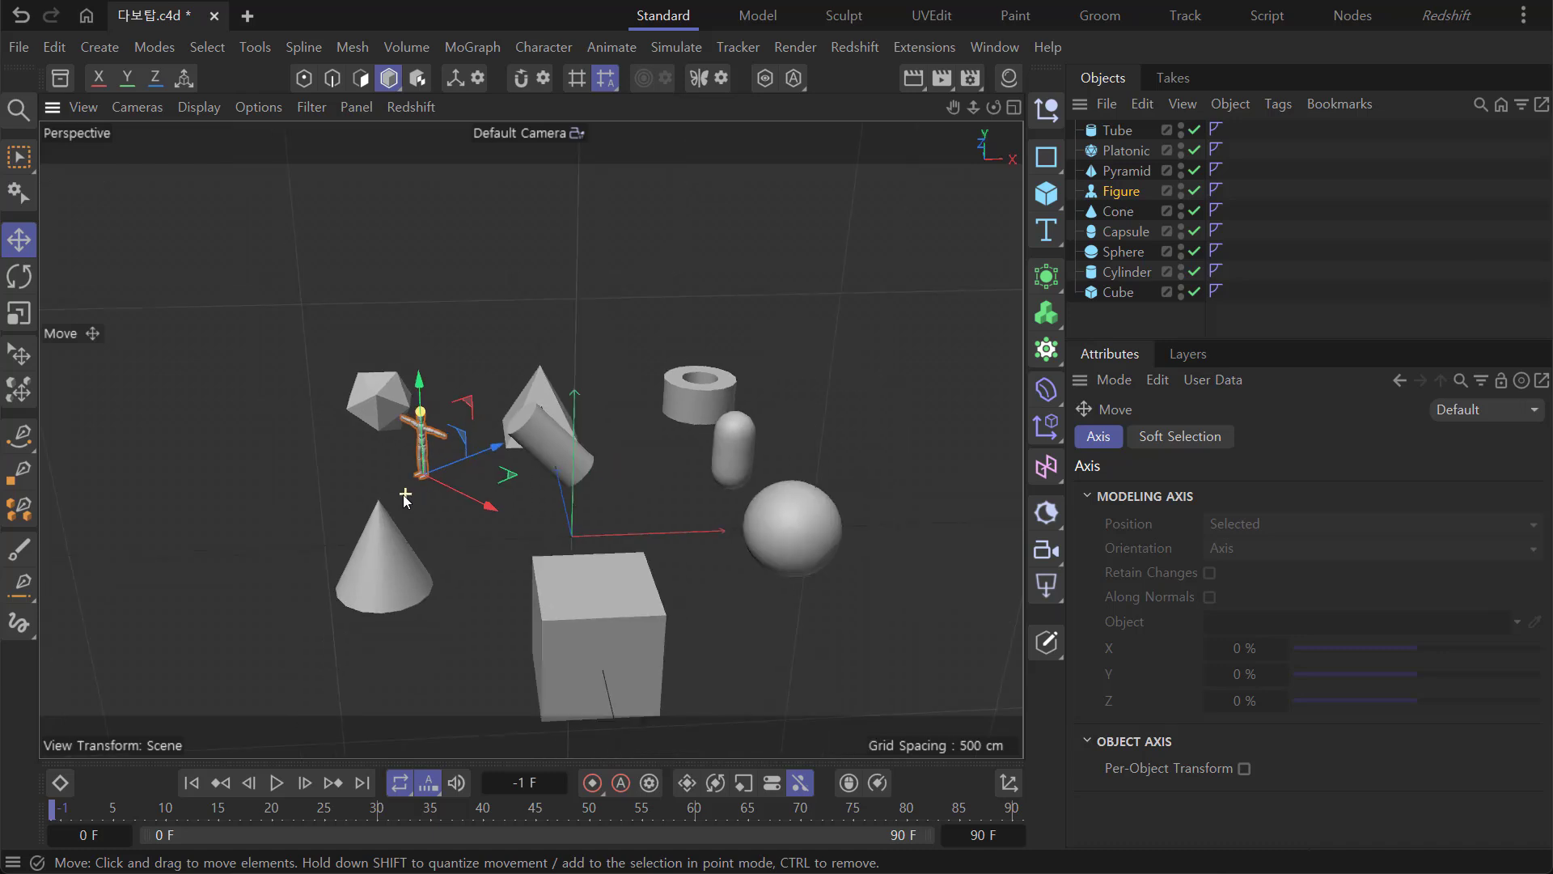
left_click_drag(467, 483, 283, 473, "alt")
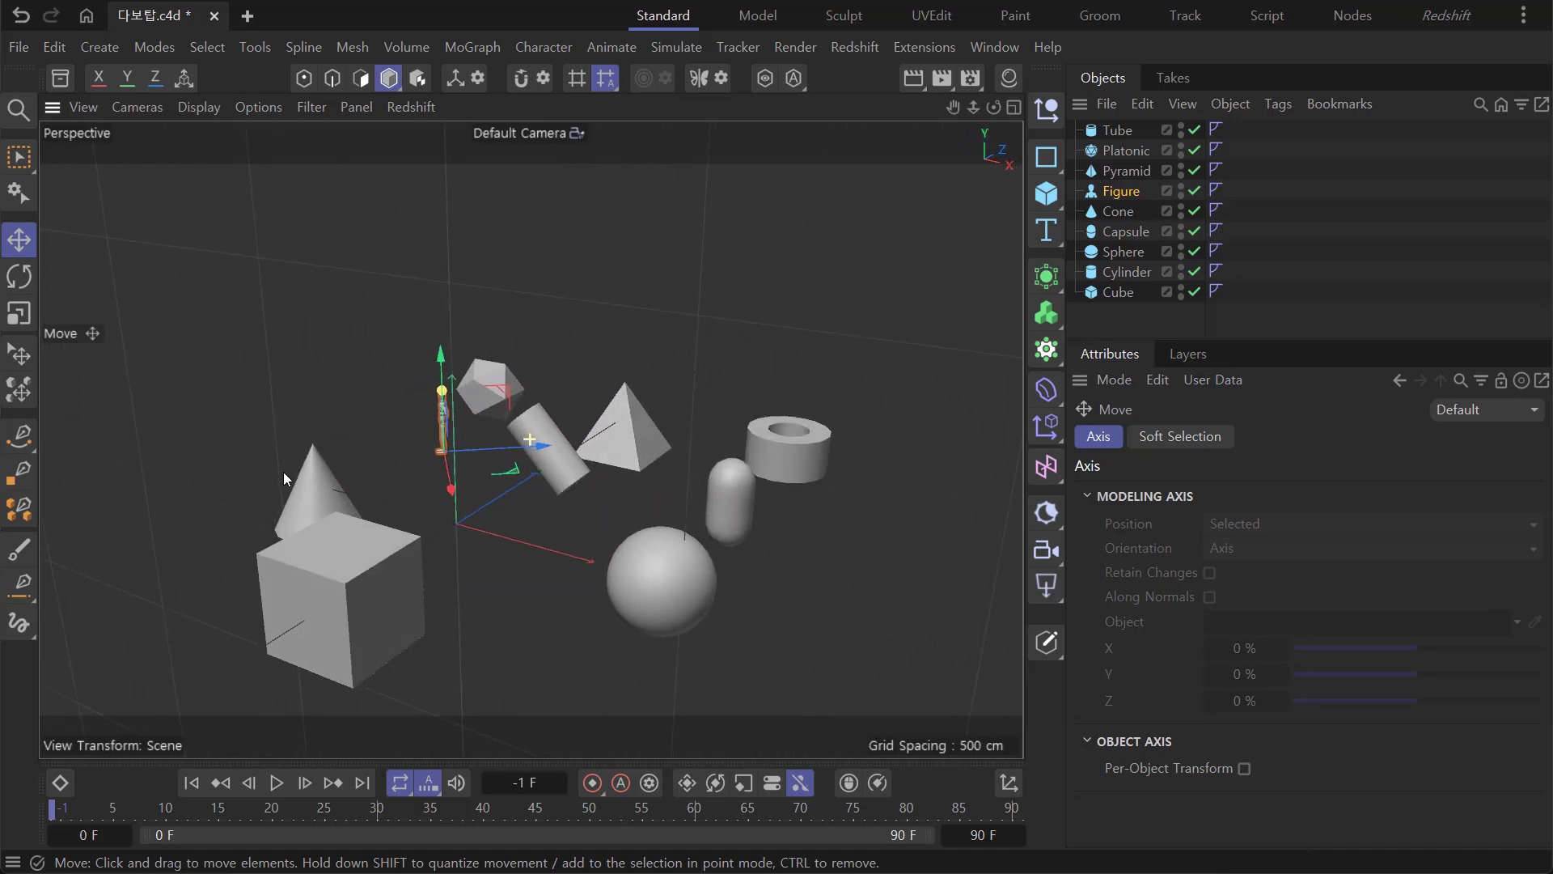
mouse_move(396, 415)
left_mouse_down("alt")
mouse_move(672, 395)
mouse_move(382, 395)
left_mouse_up("alt")
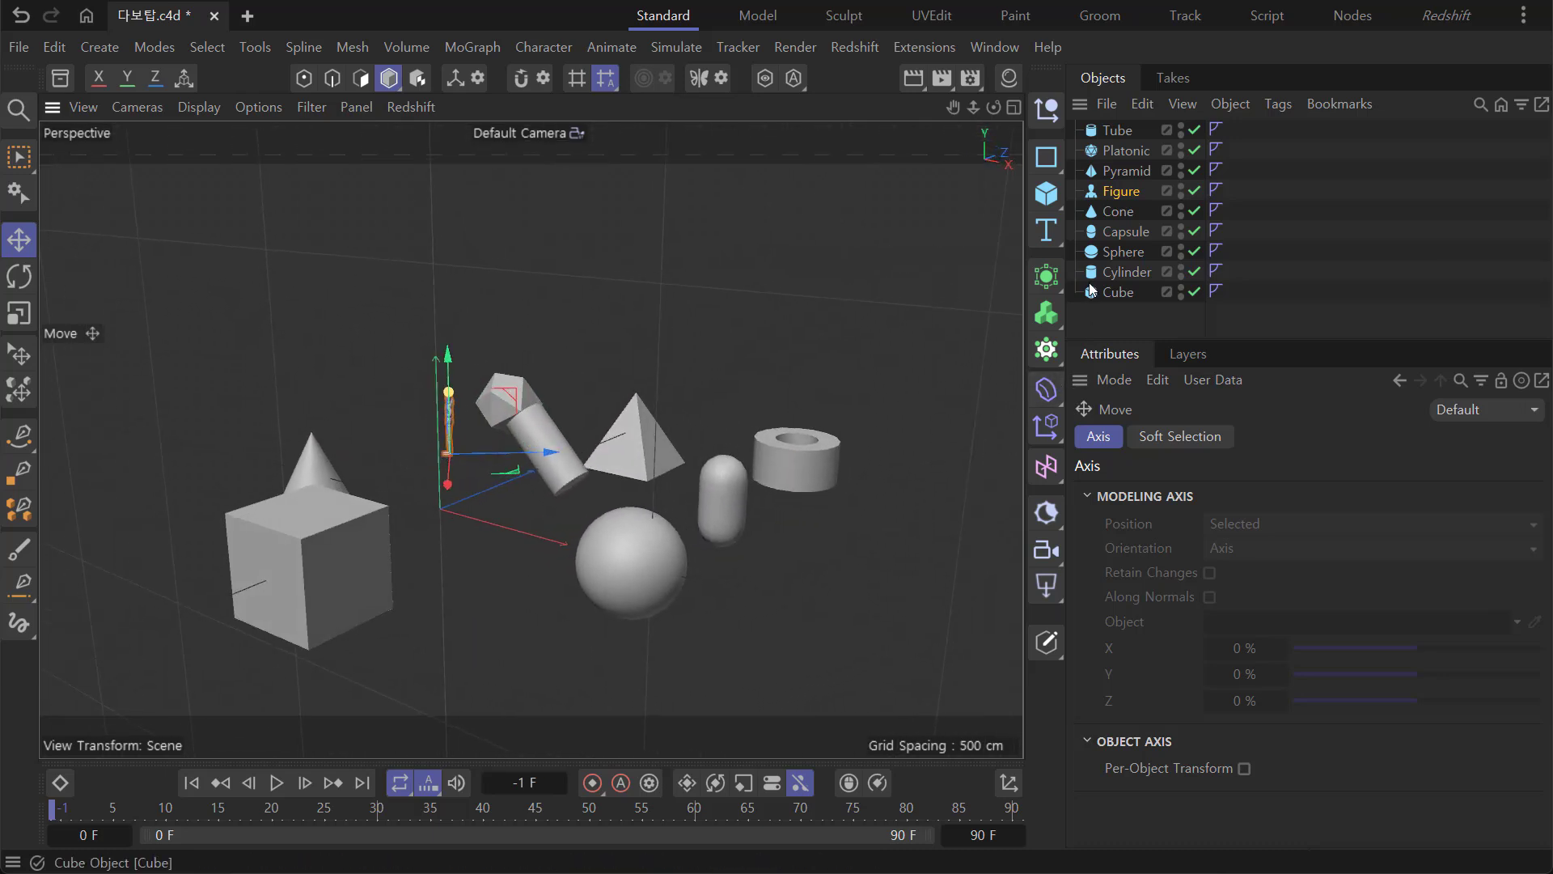
left_click(1050, 195)
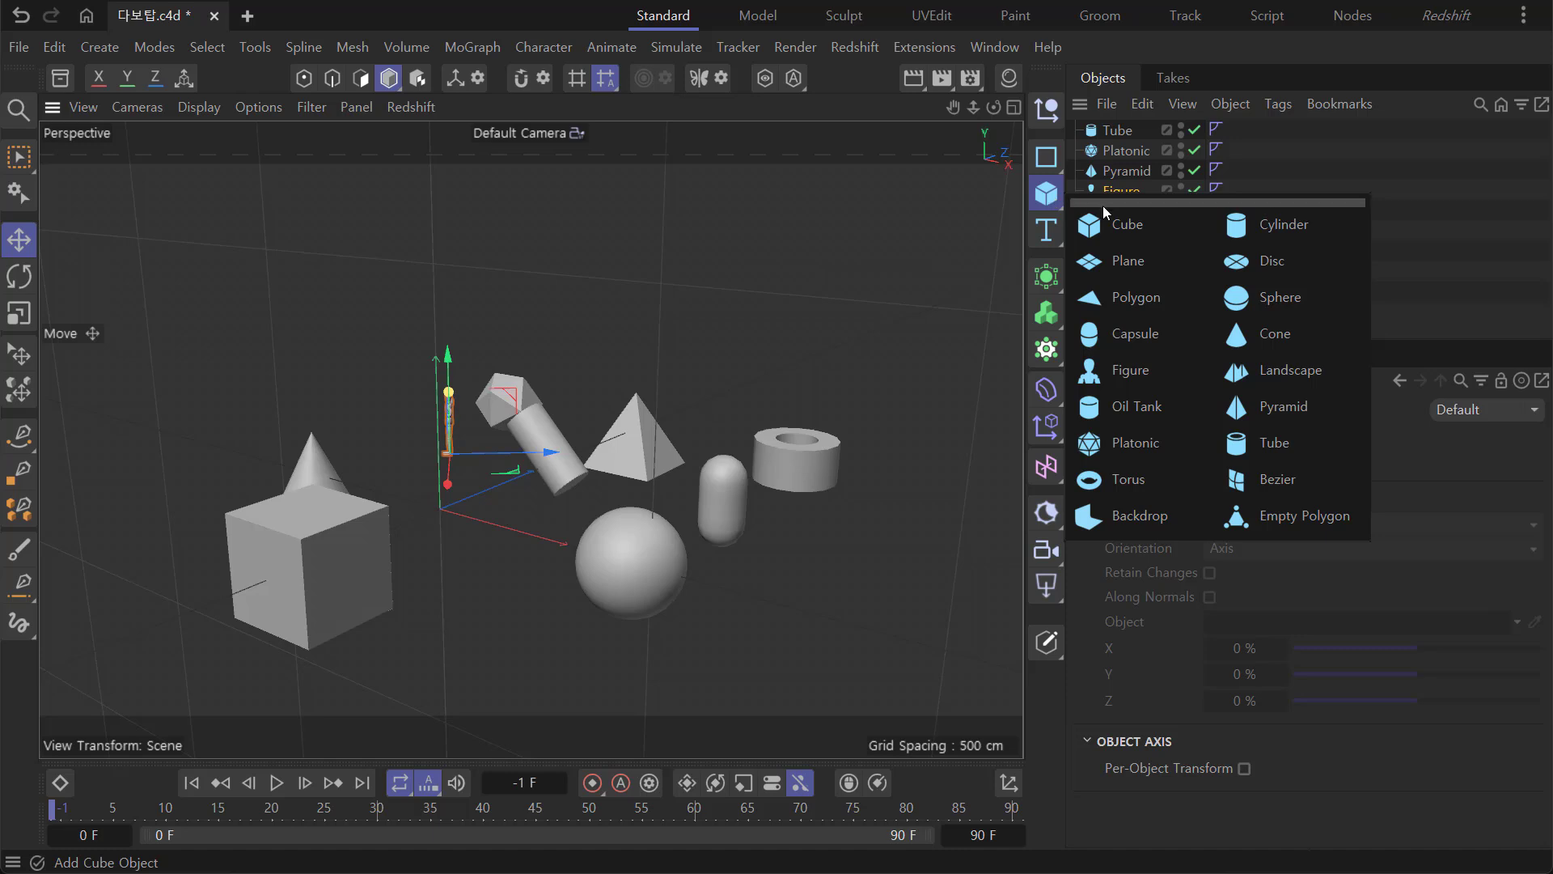
left_click(1131, 372)
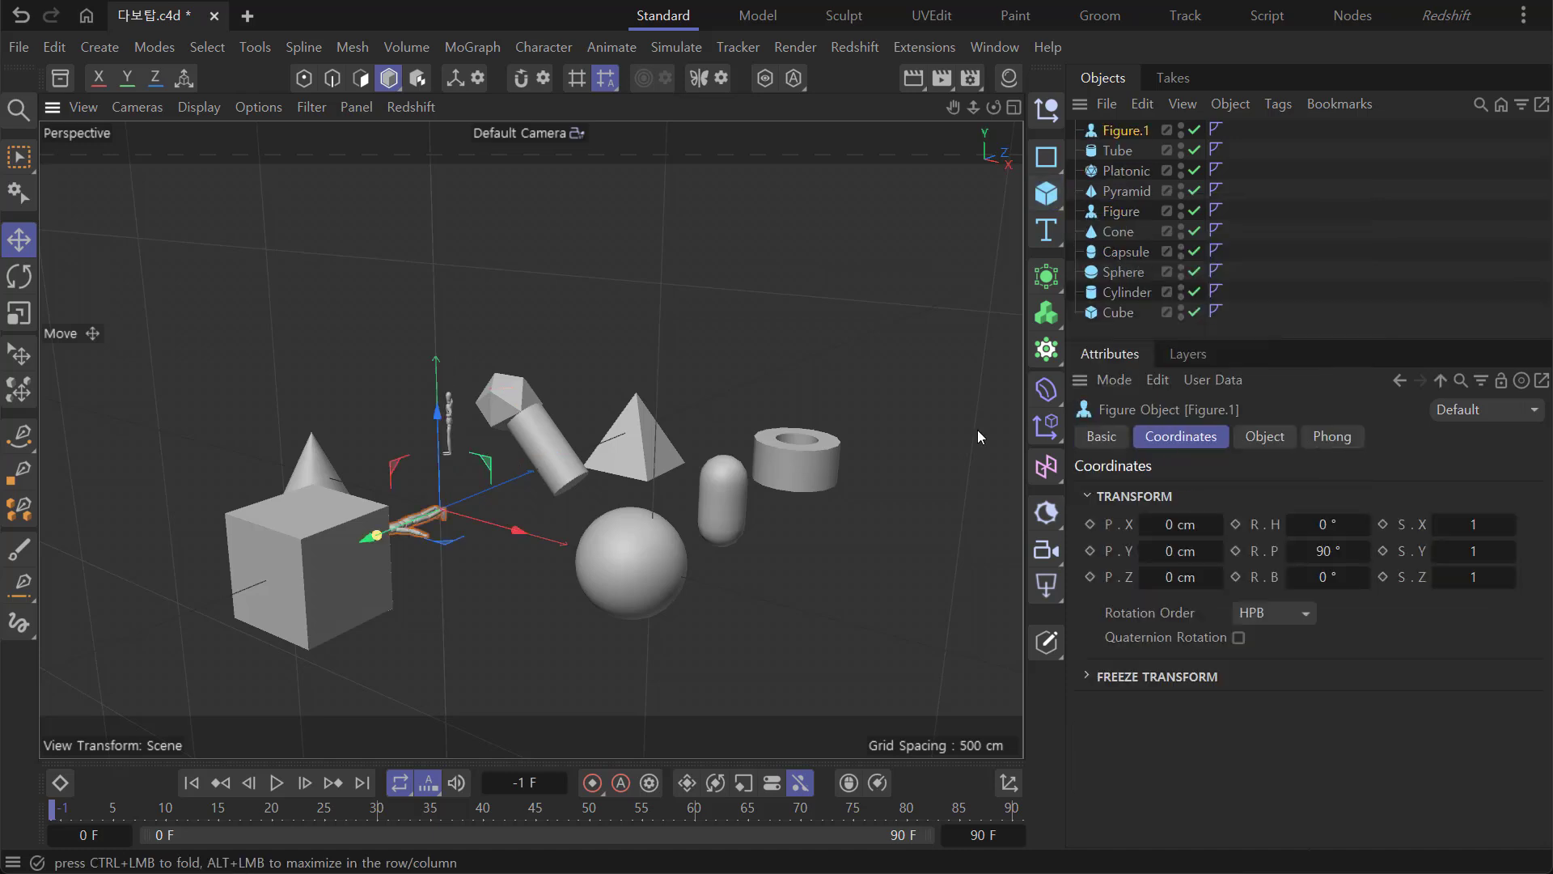
scroll(359, 597, "up", 3)
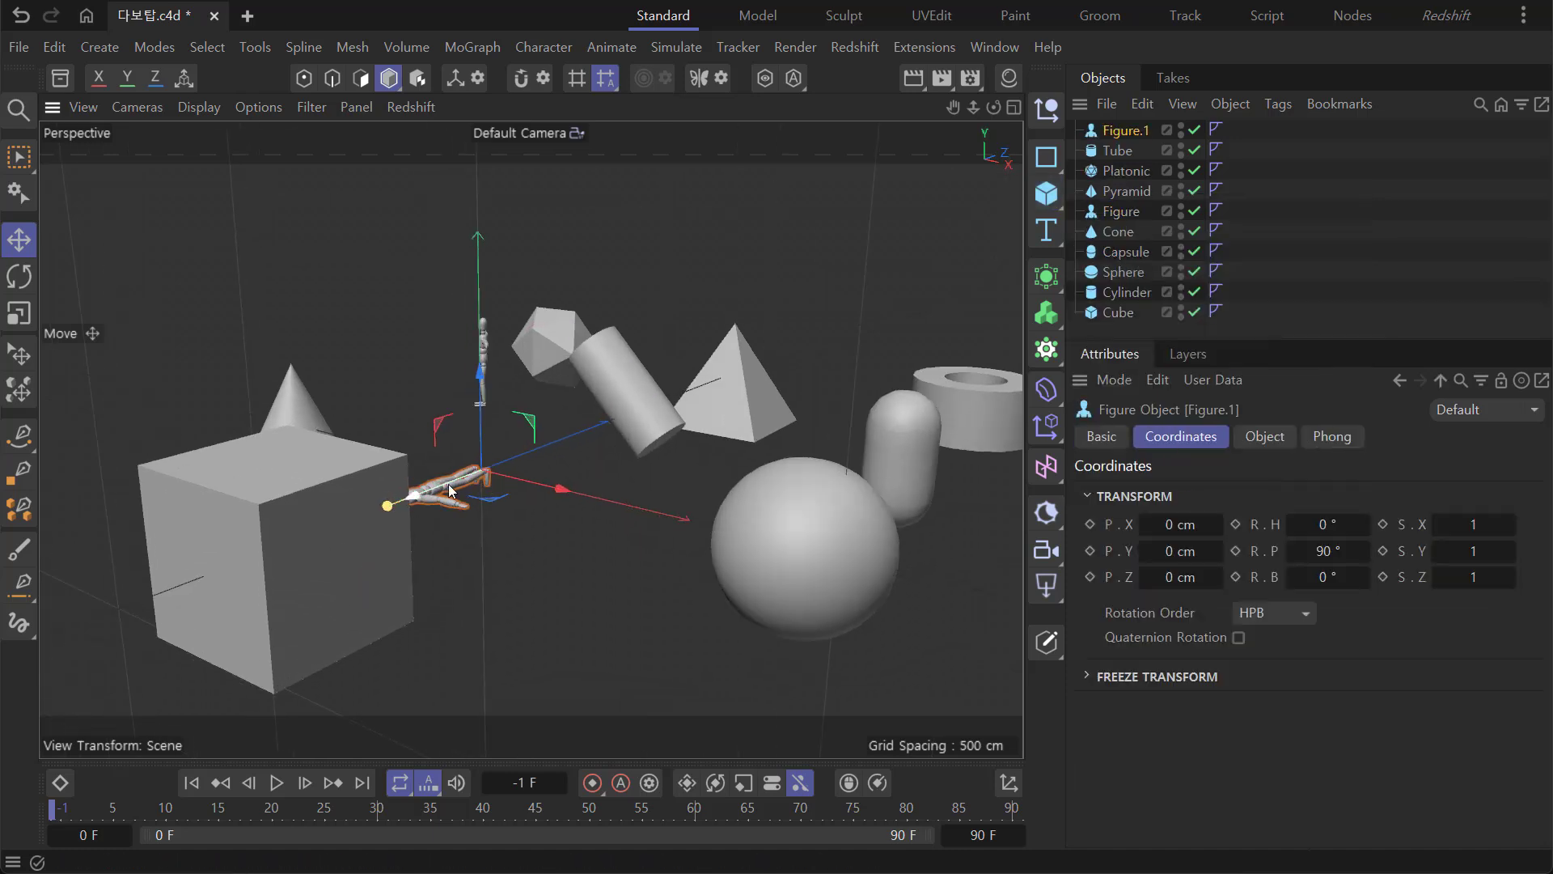
Align the workplane to Y, and repeat the alignment once.
left_click_drag(387, 575, 530, 439, "alt")
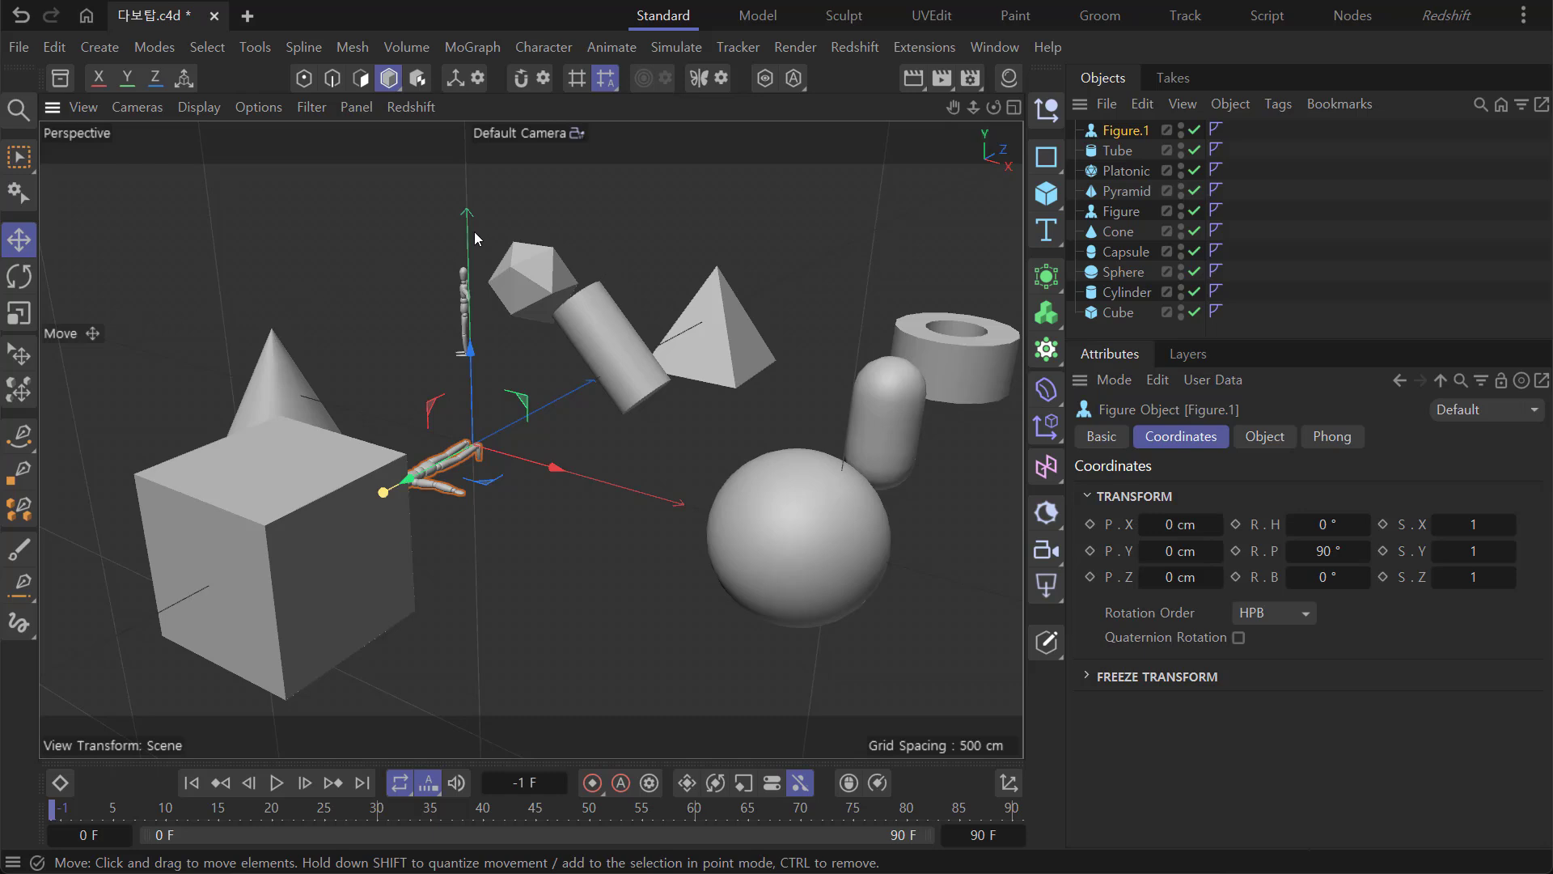
left_click(613, 89)
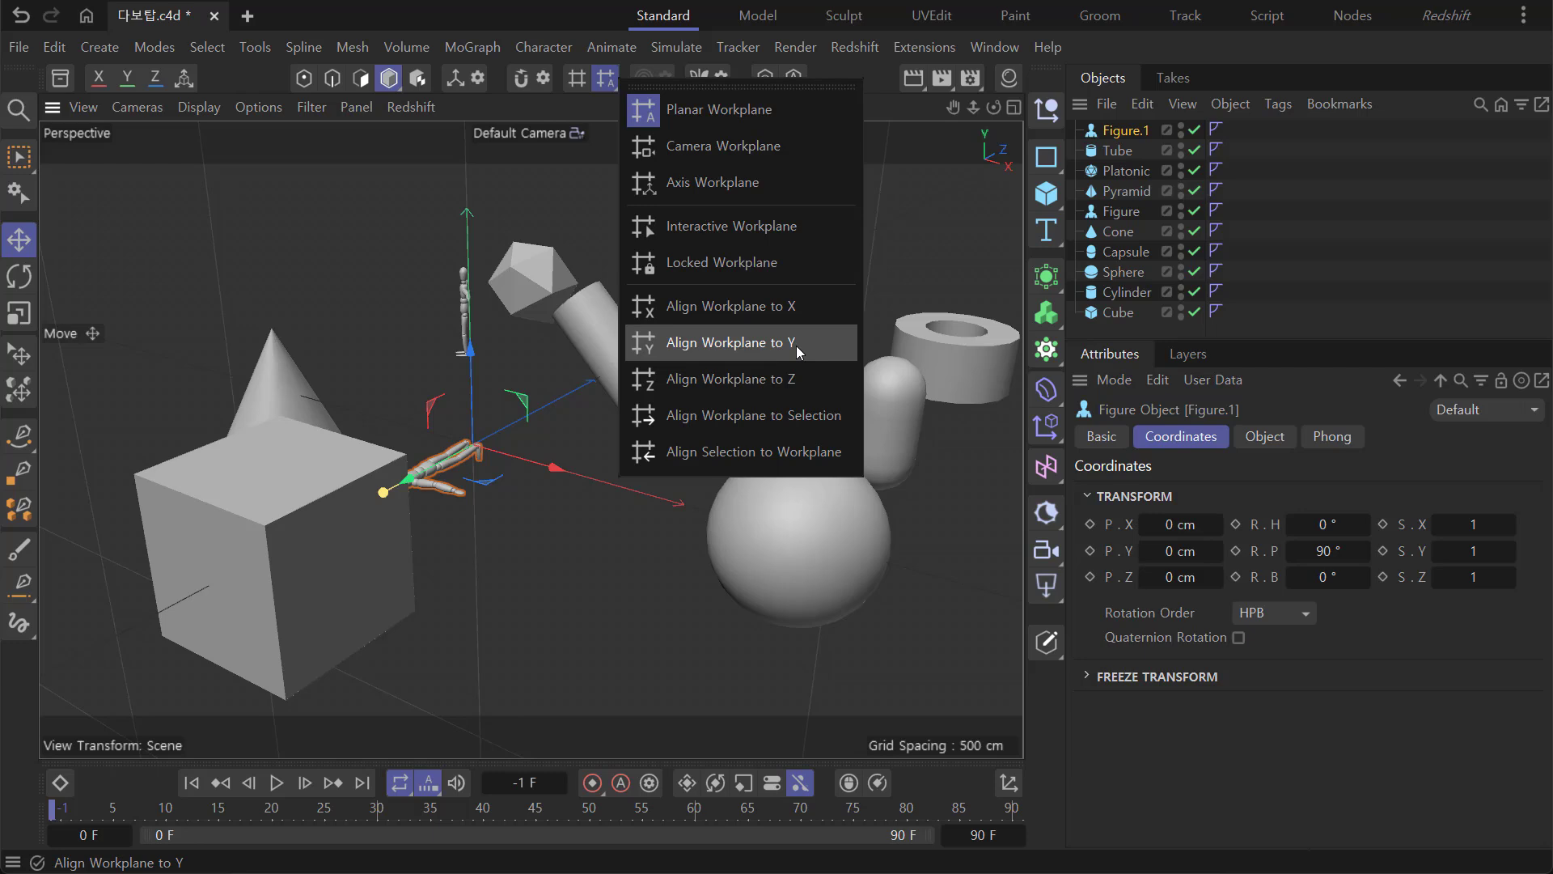
left_click(752, 351)
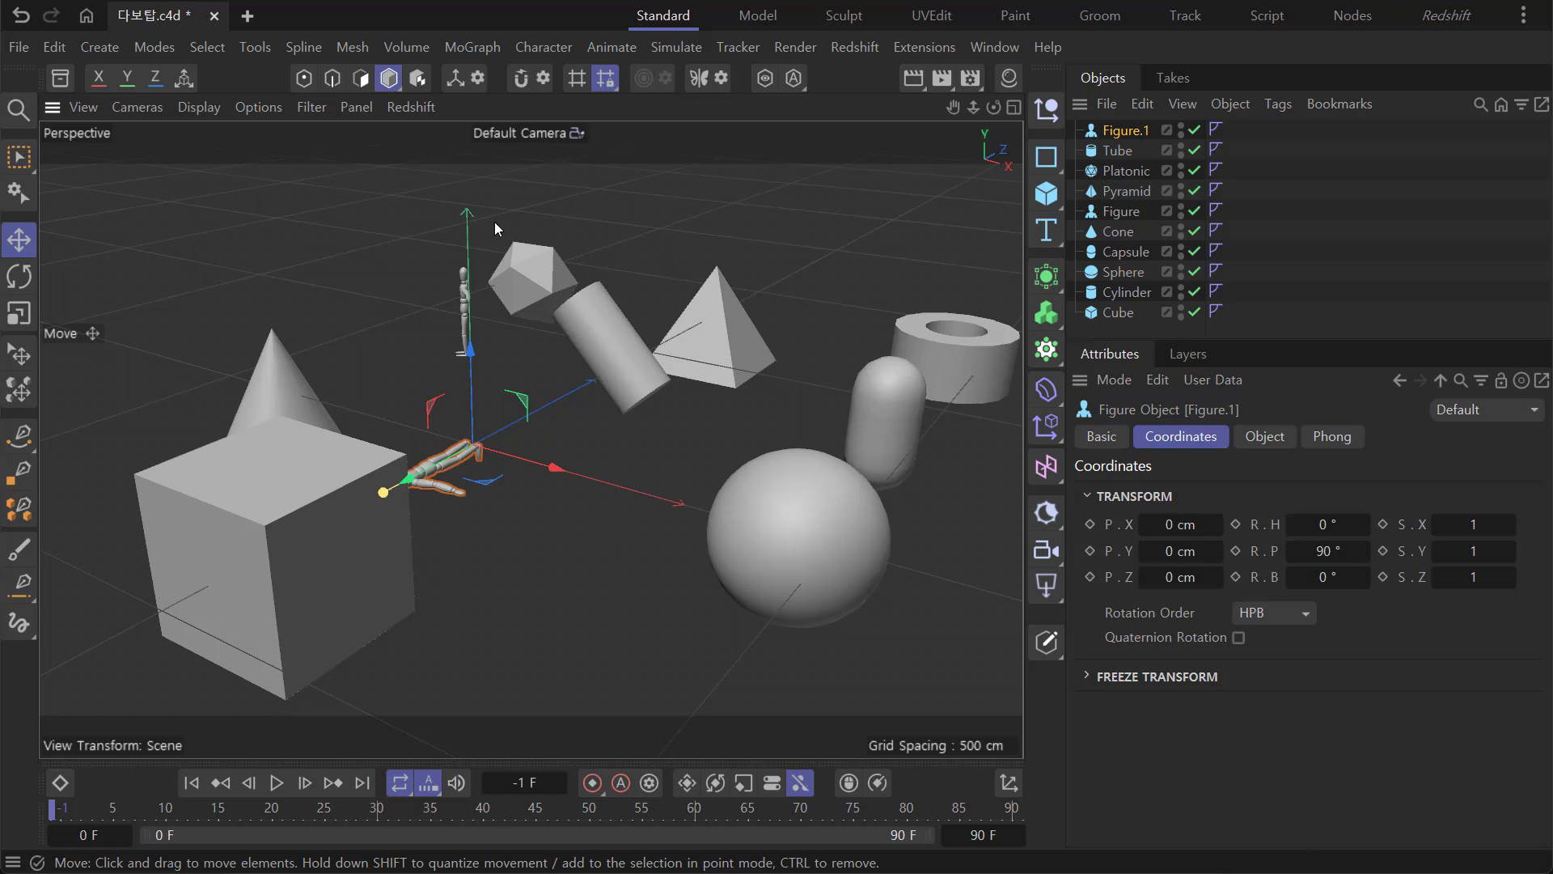
scroll(528, 499, "down", 3)
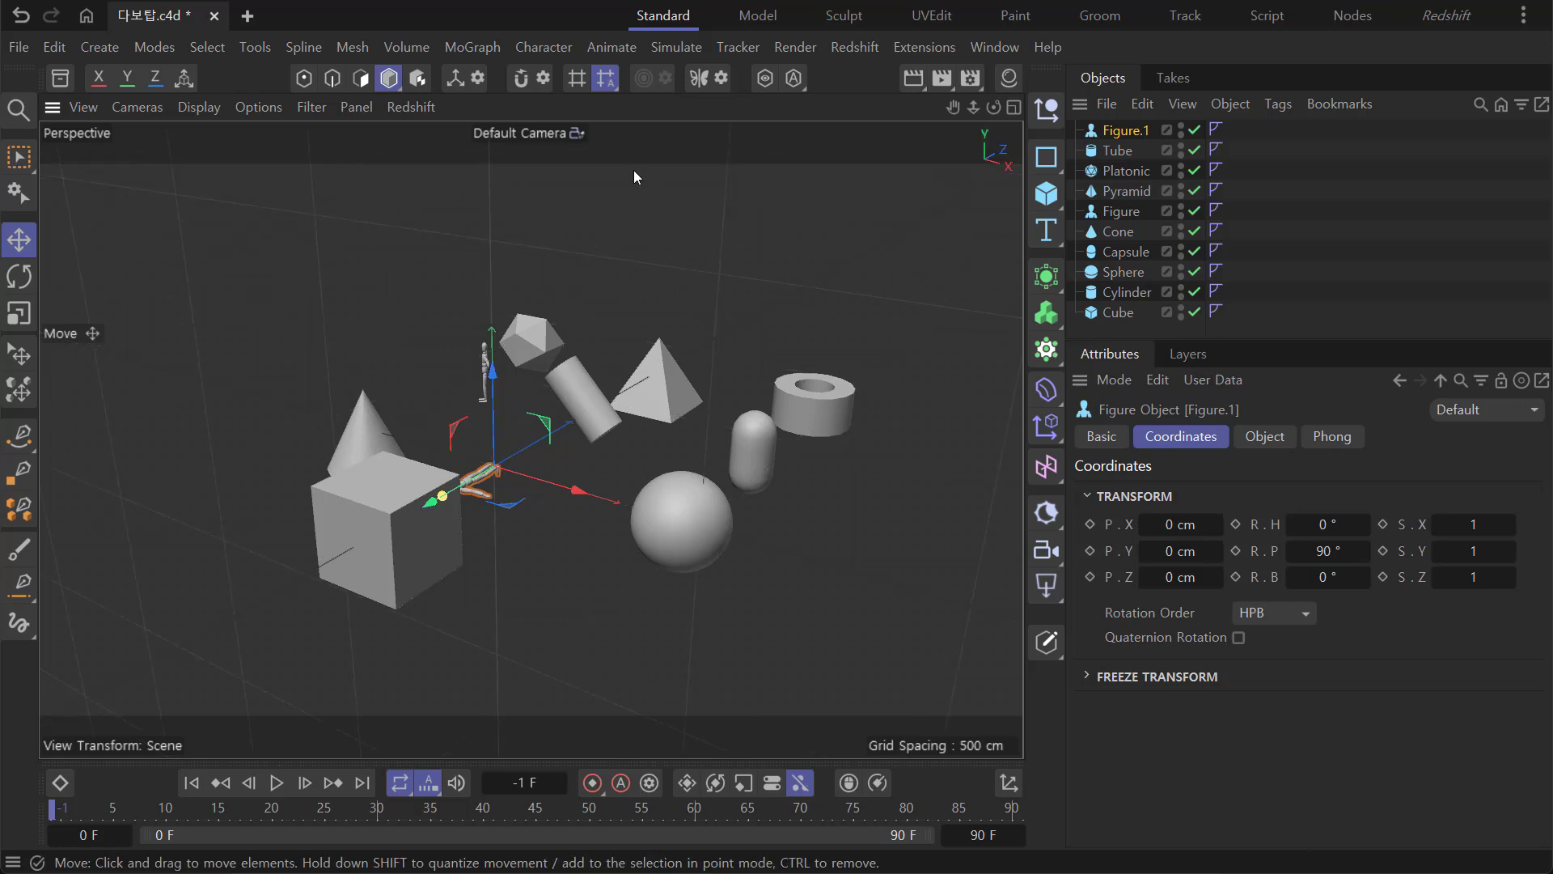
left_click(605, 77)
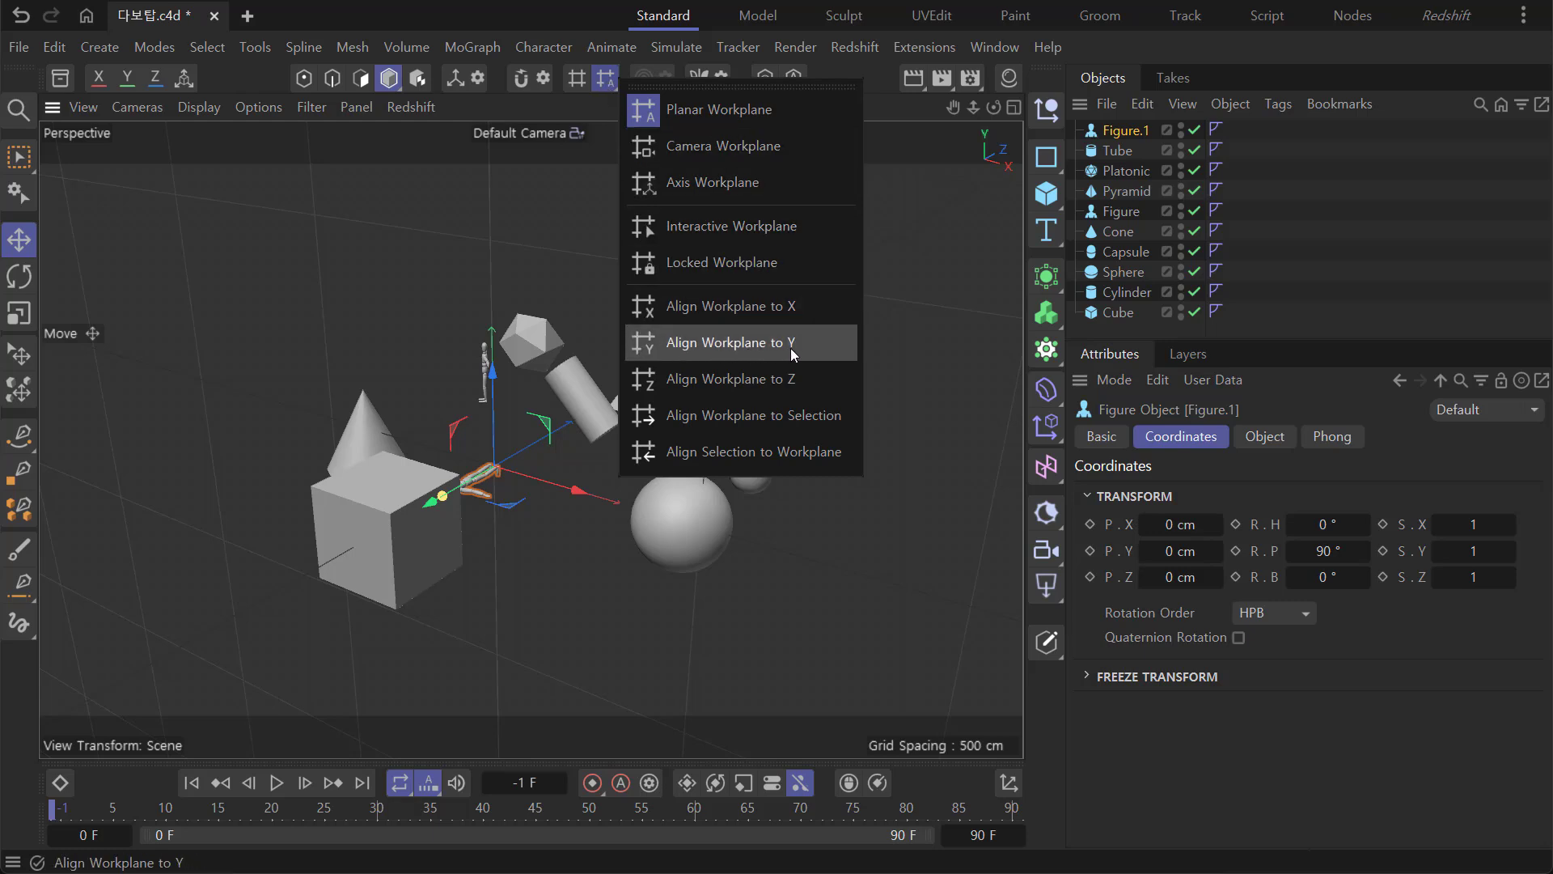
left_click(727, 340)
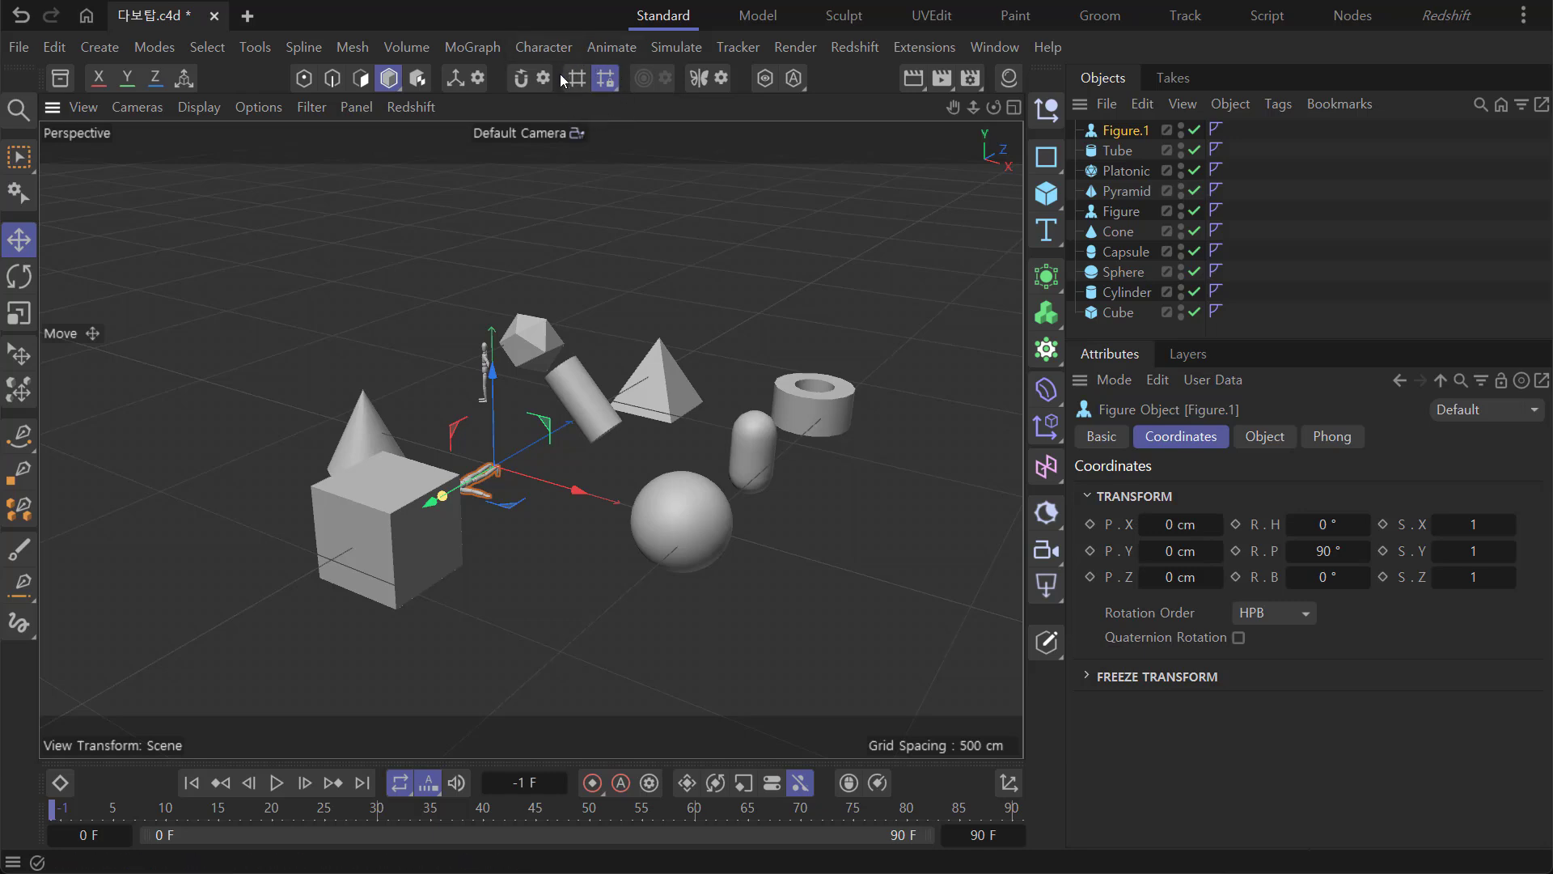
left_click(610, 84)
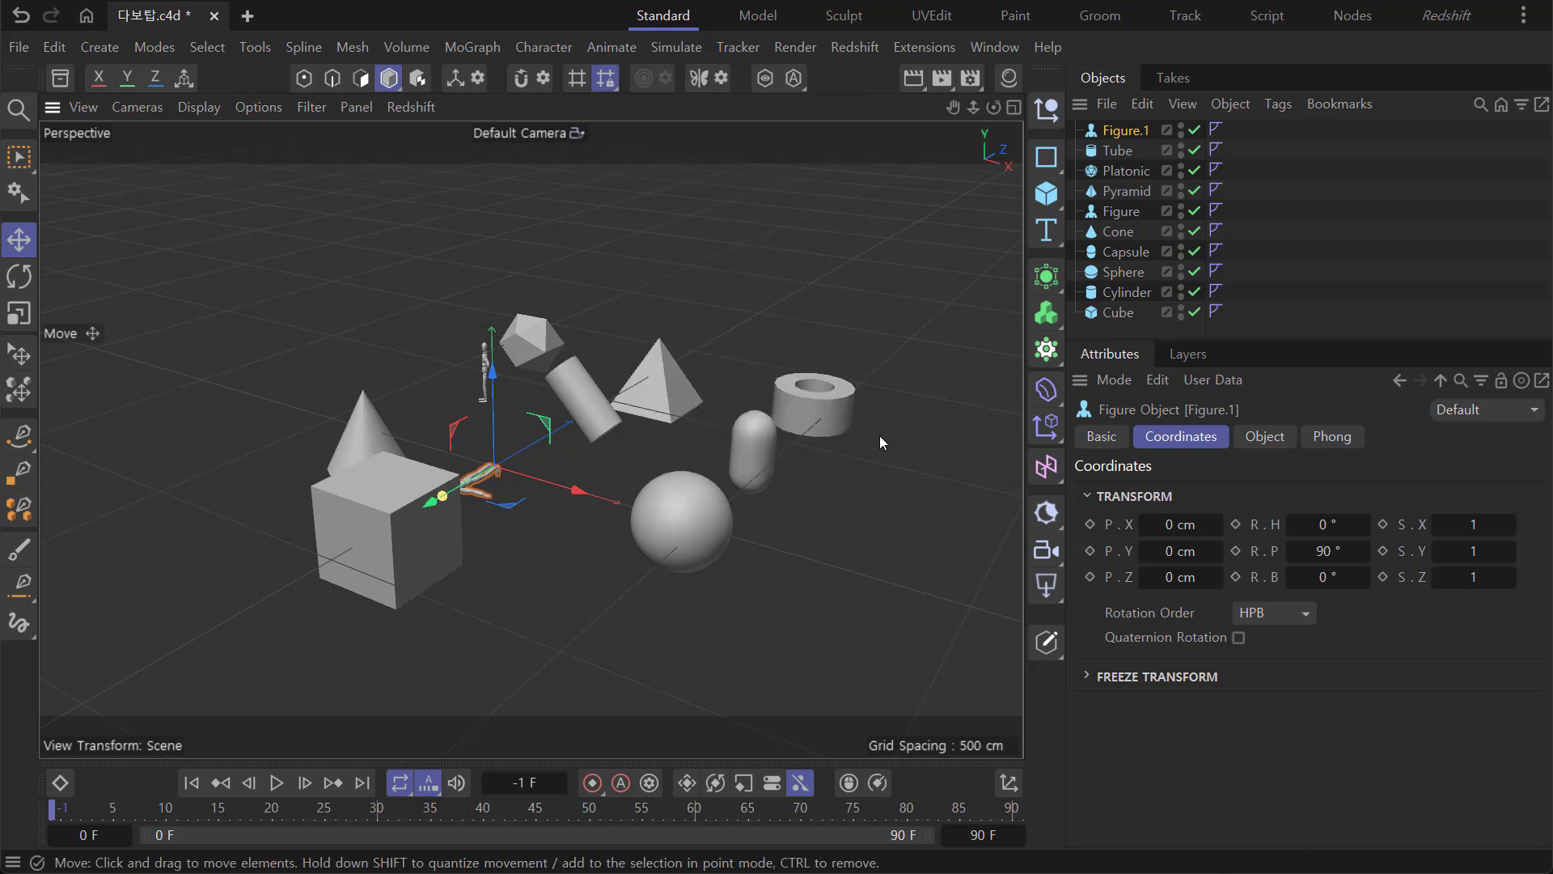
left_click(611, 85)
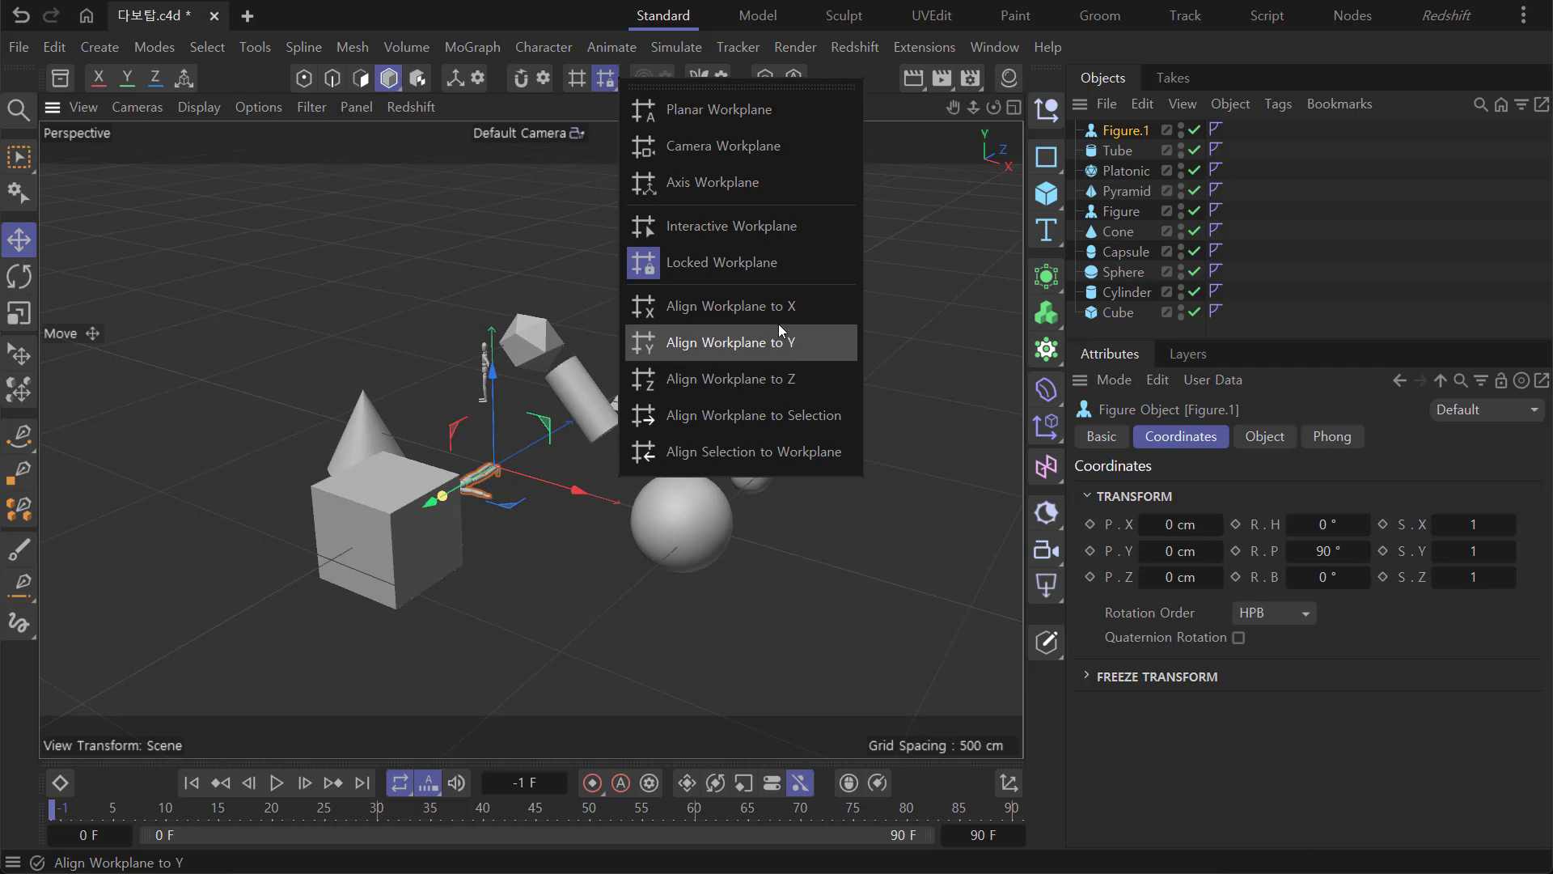
left_click(444, 245)
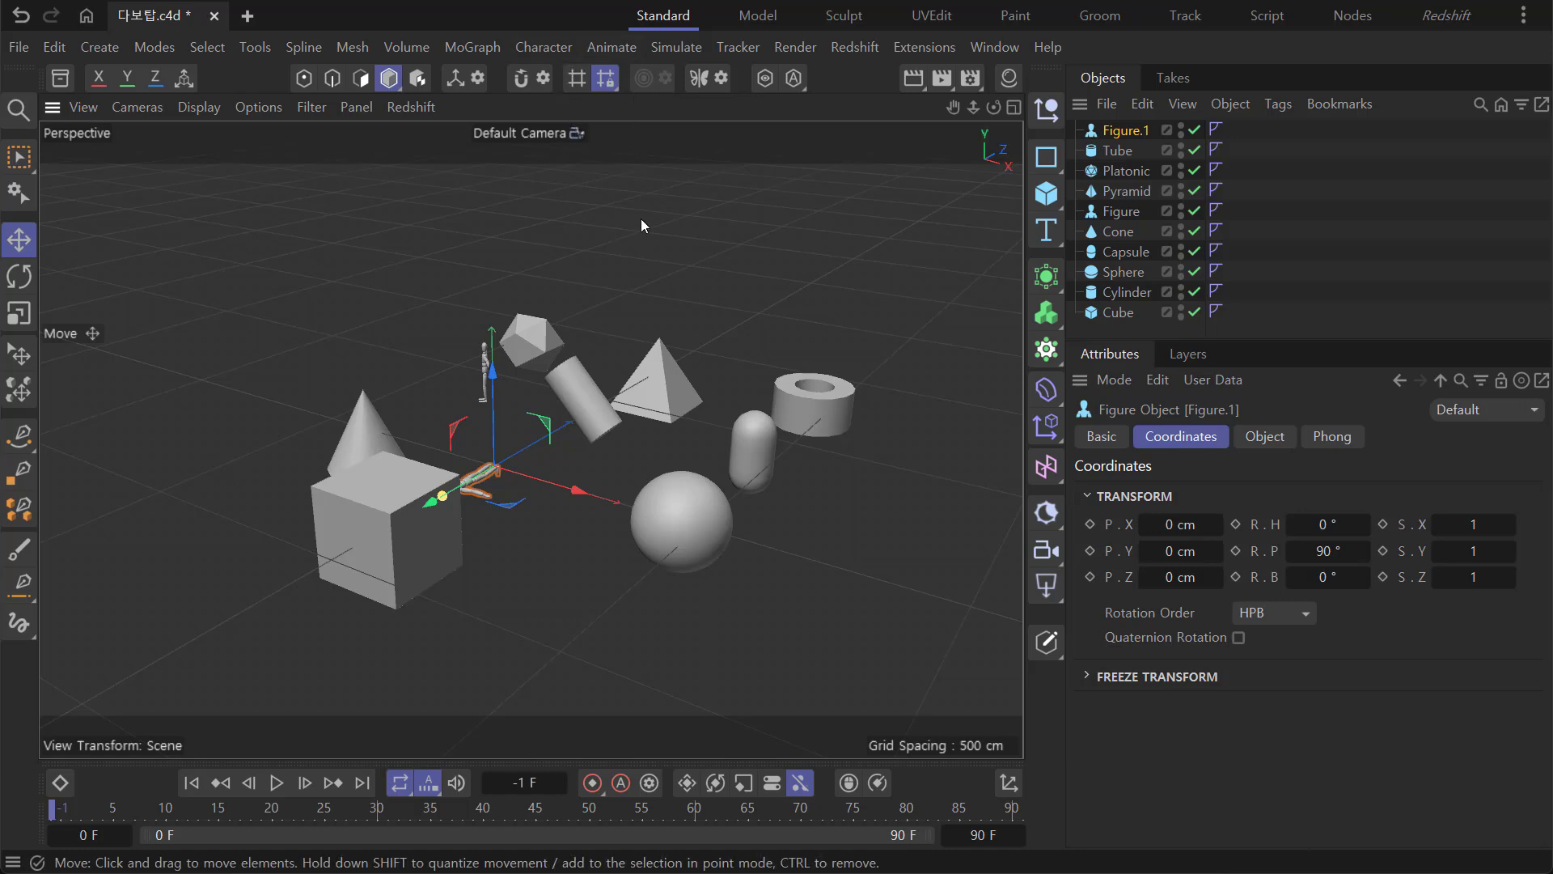
Move the platonic solid along its Z axis to about 501 cm.
left_click(827, 575)
scroll(671, 478, "up", 3)
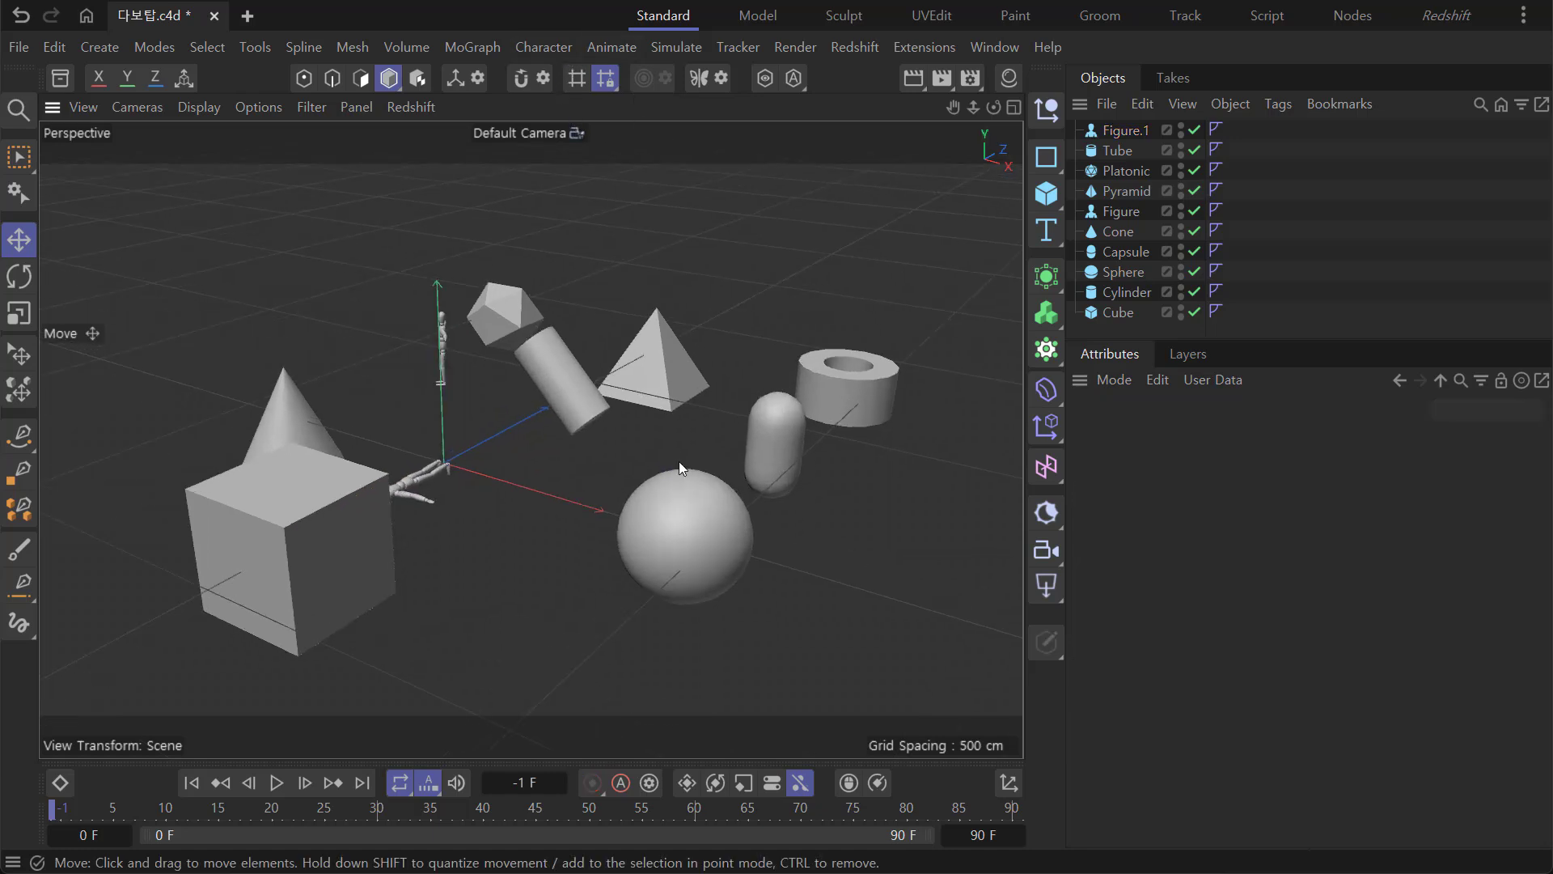
scroll(520, 468, "up", 6)
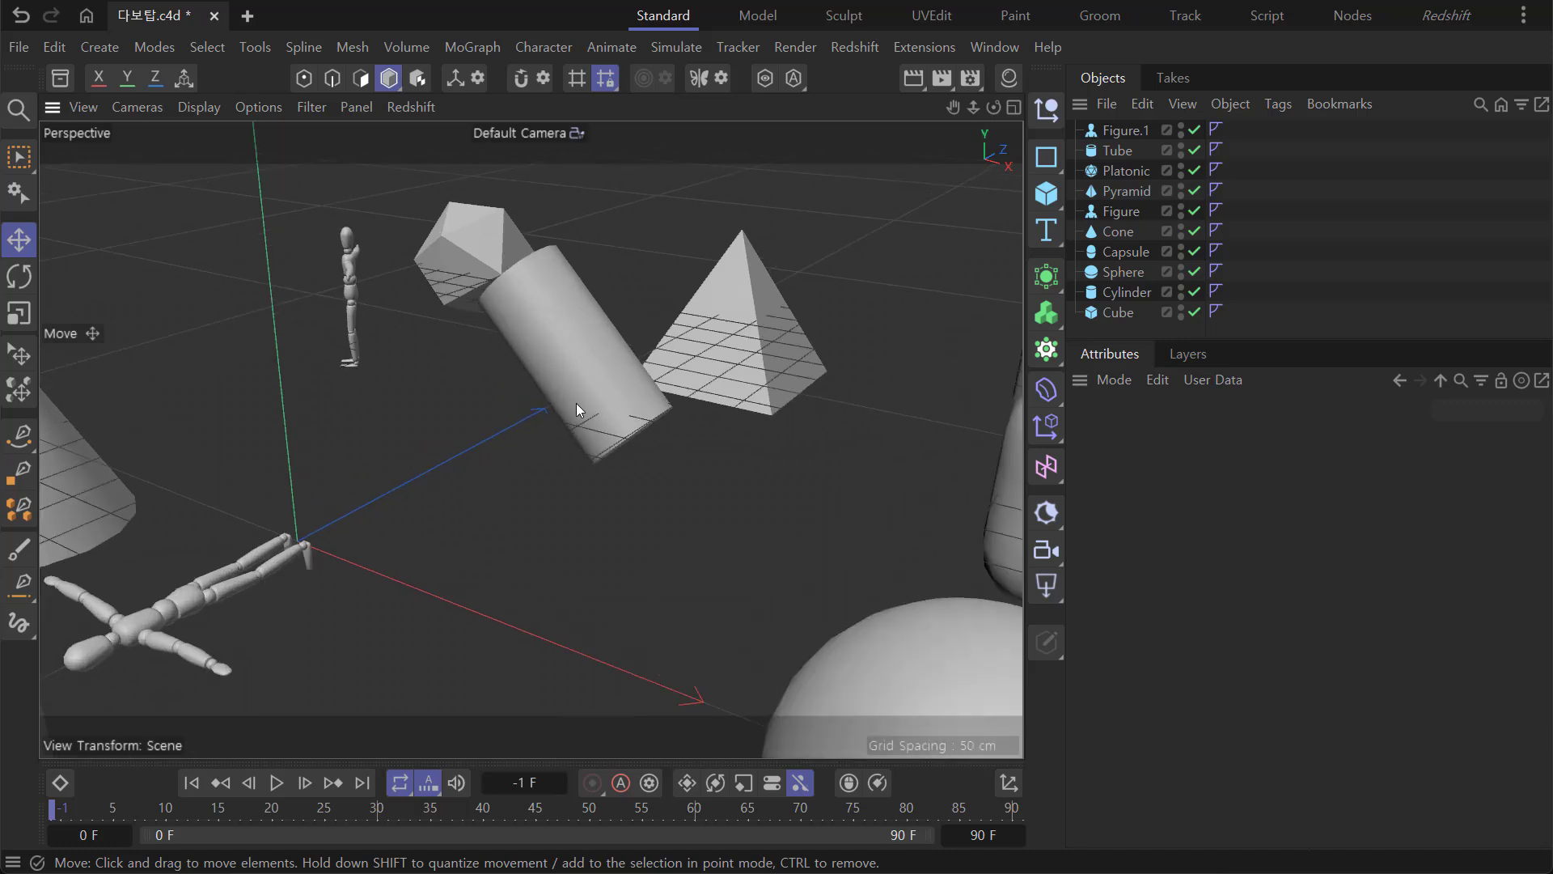
left_click(356, 361)
left_click_drag(468, 463, 535, 579, "alt")
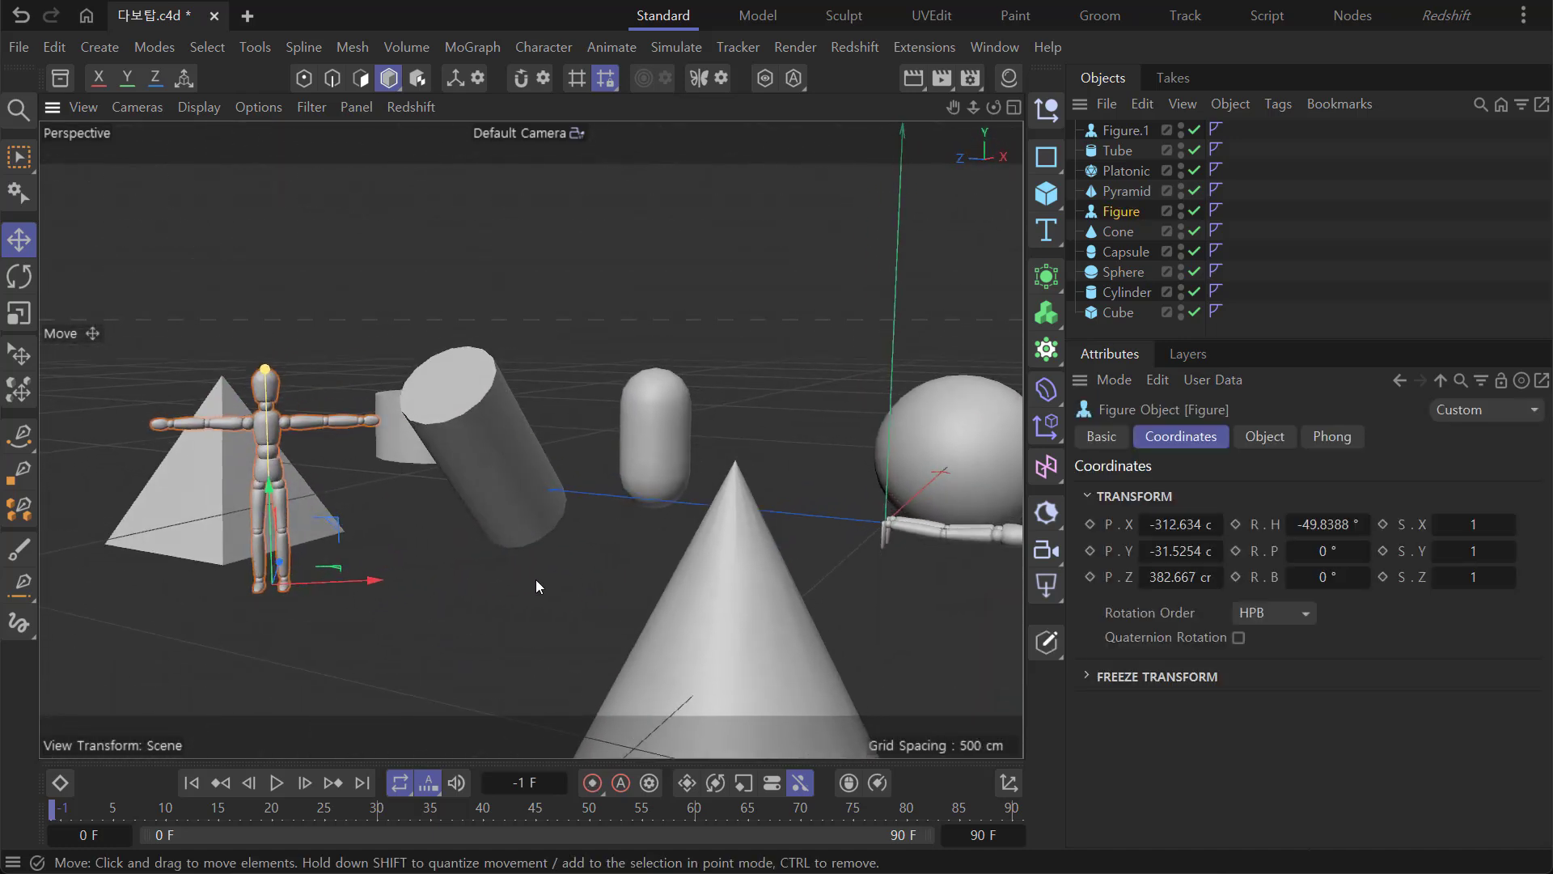
left_click(708, 665)
left_click_drag(709, 665, 521, 357, "alt")
left_click(230, 497)
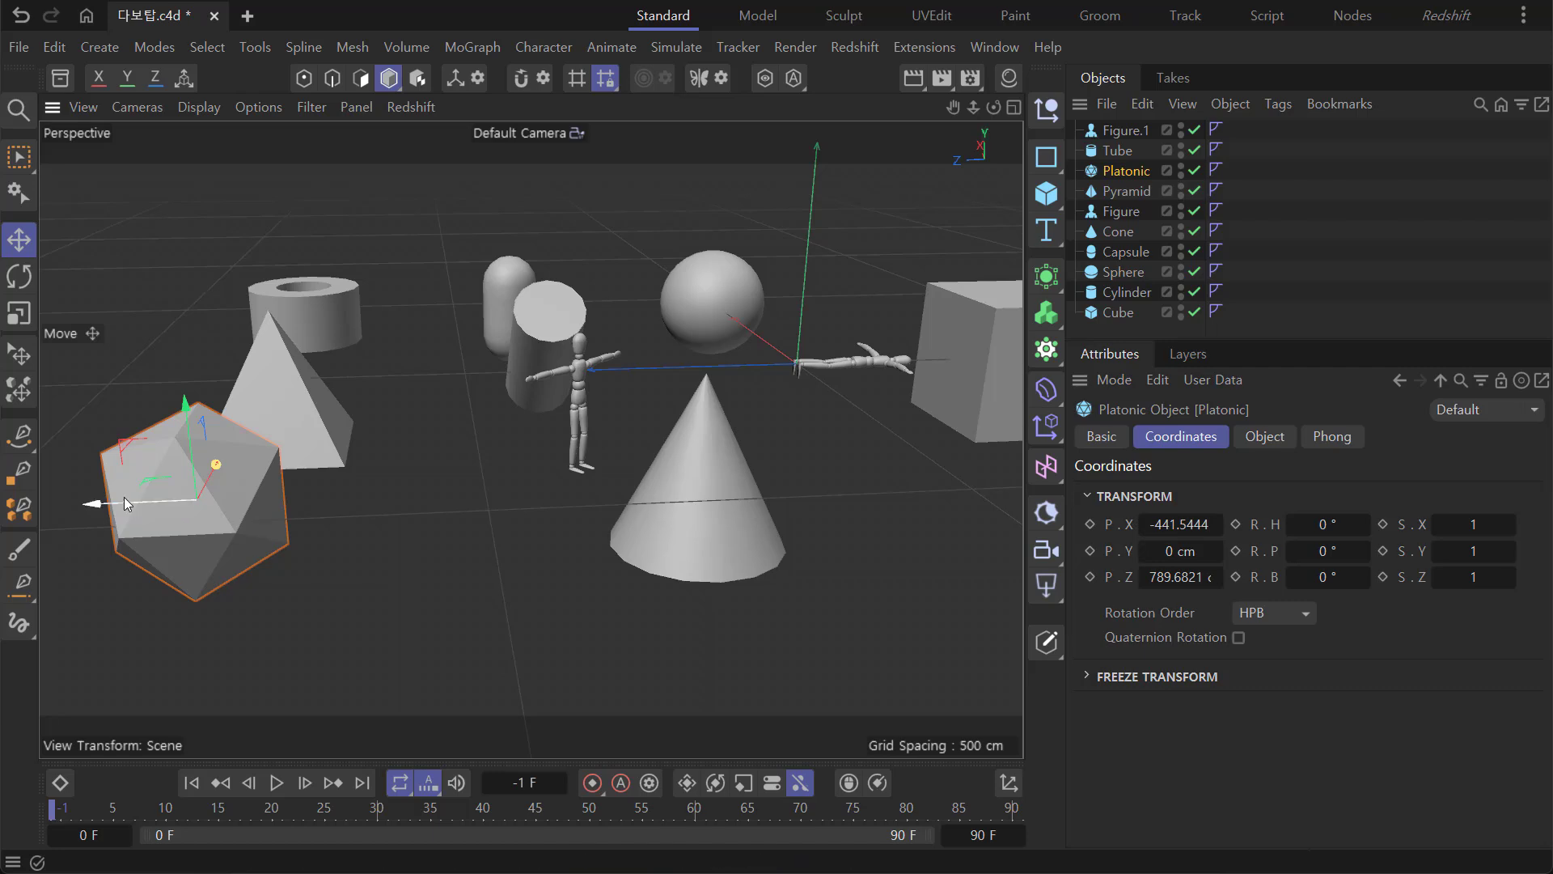
left_click_drag(123, 497, 381, 491)
Isolate the standing figure with Viewport Solo, inspect it from another angle, and show all objects again.
scroll(547, 508, "up", 10)
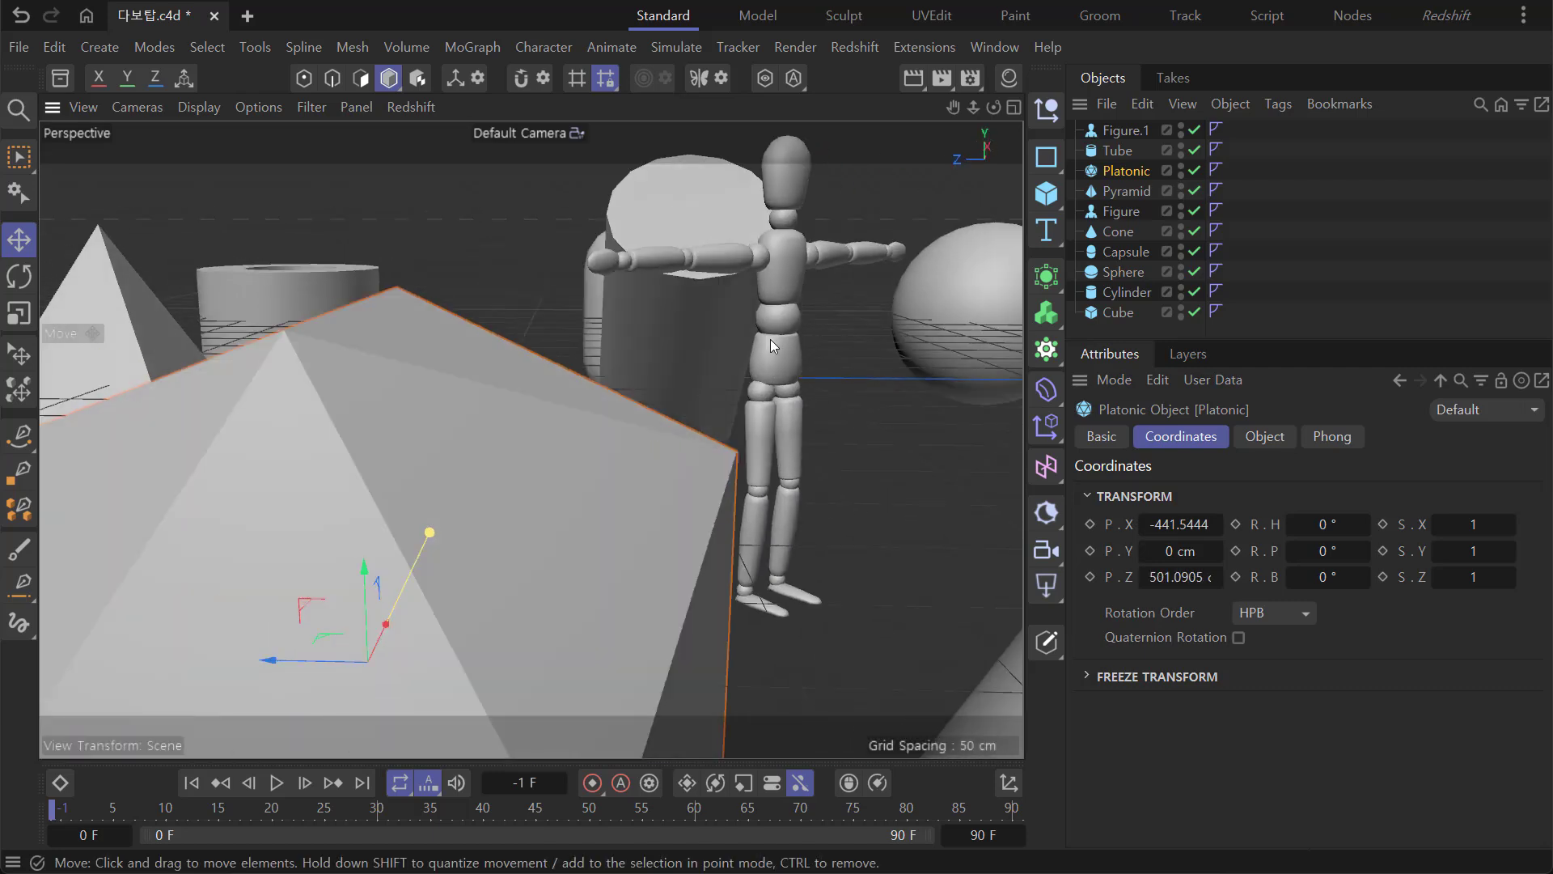
left_click(770, 346)
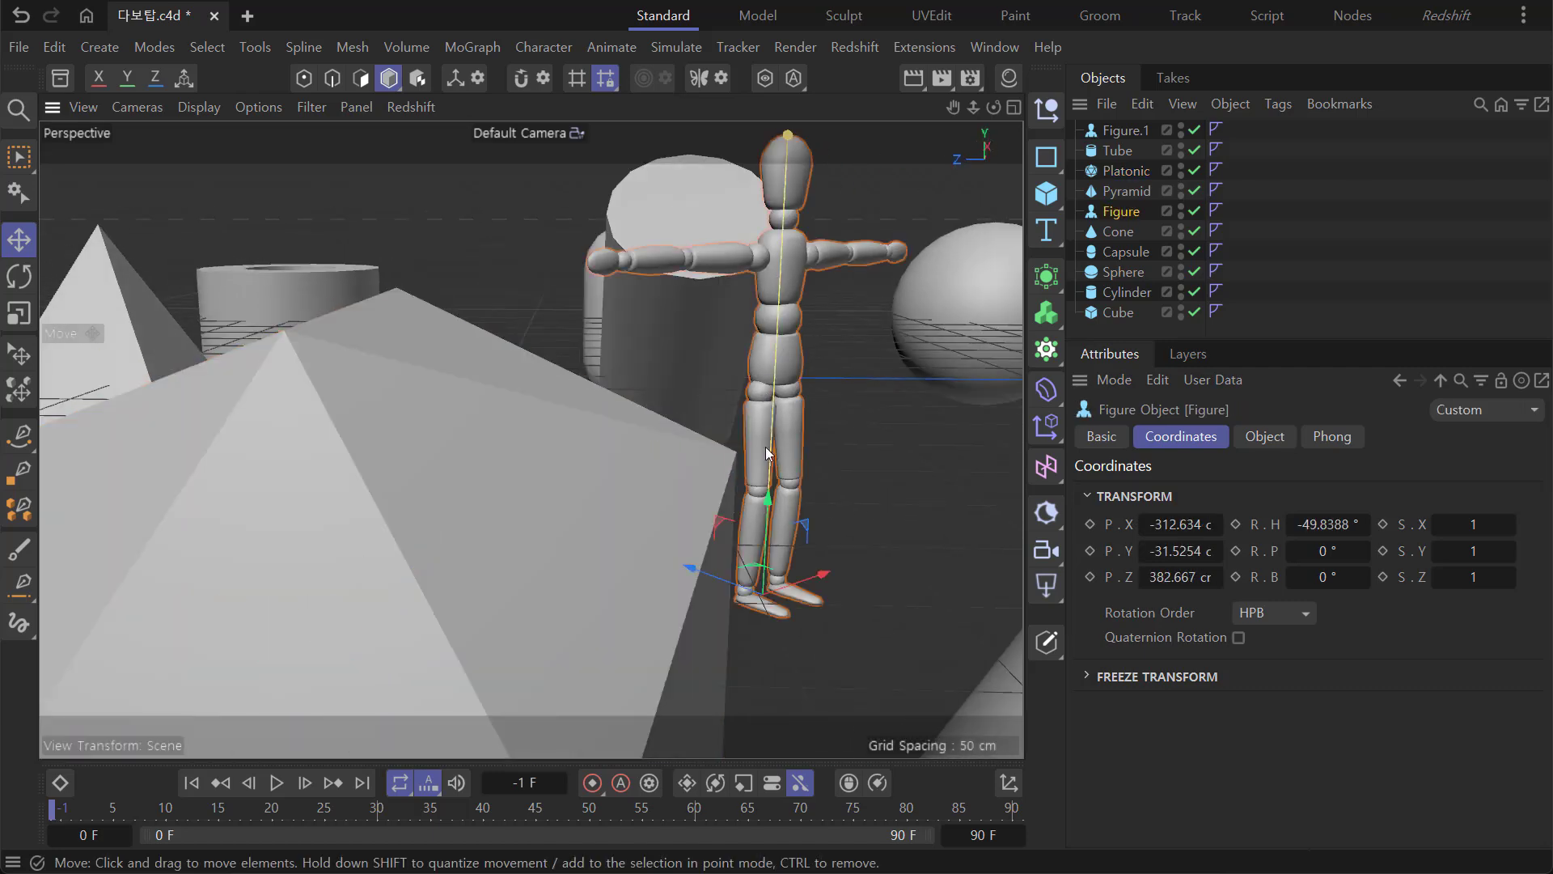
left_click_drag(770, 346, 783, 279, "alt")
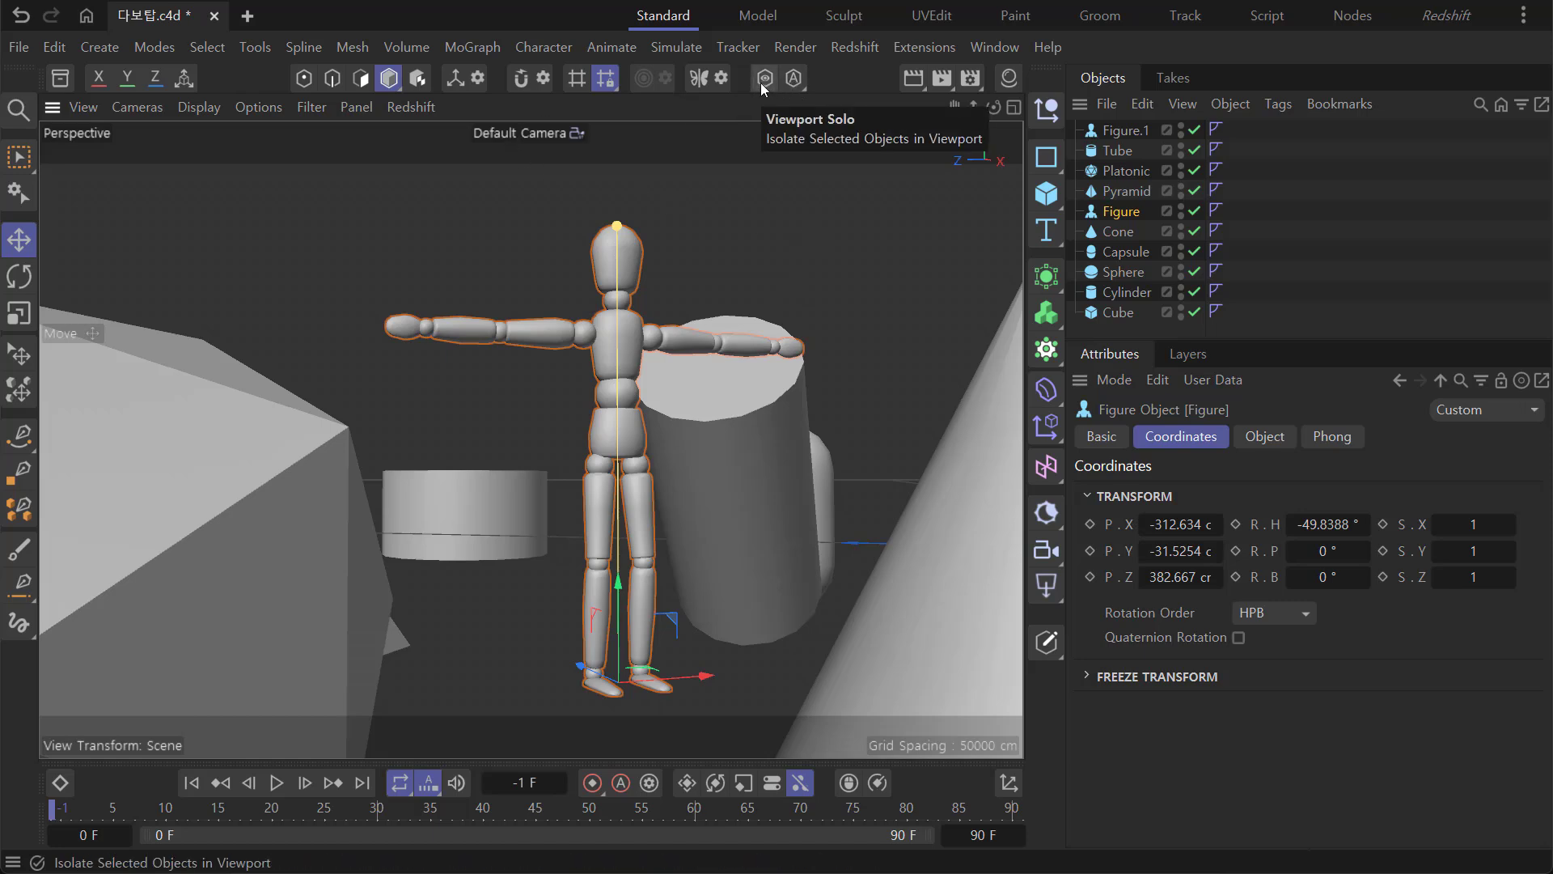
left_click_drag(769, 194, 662, 362, "alt")
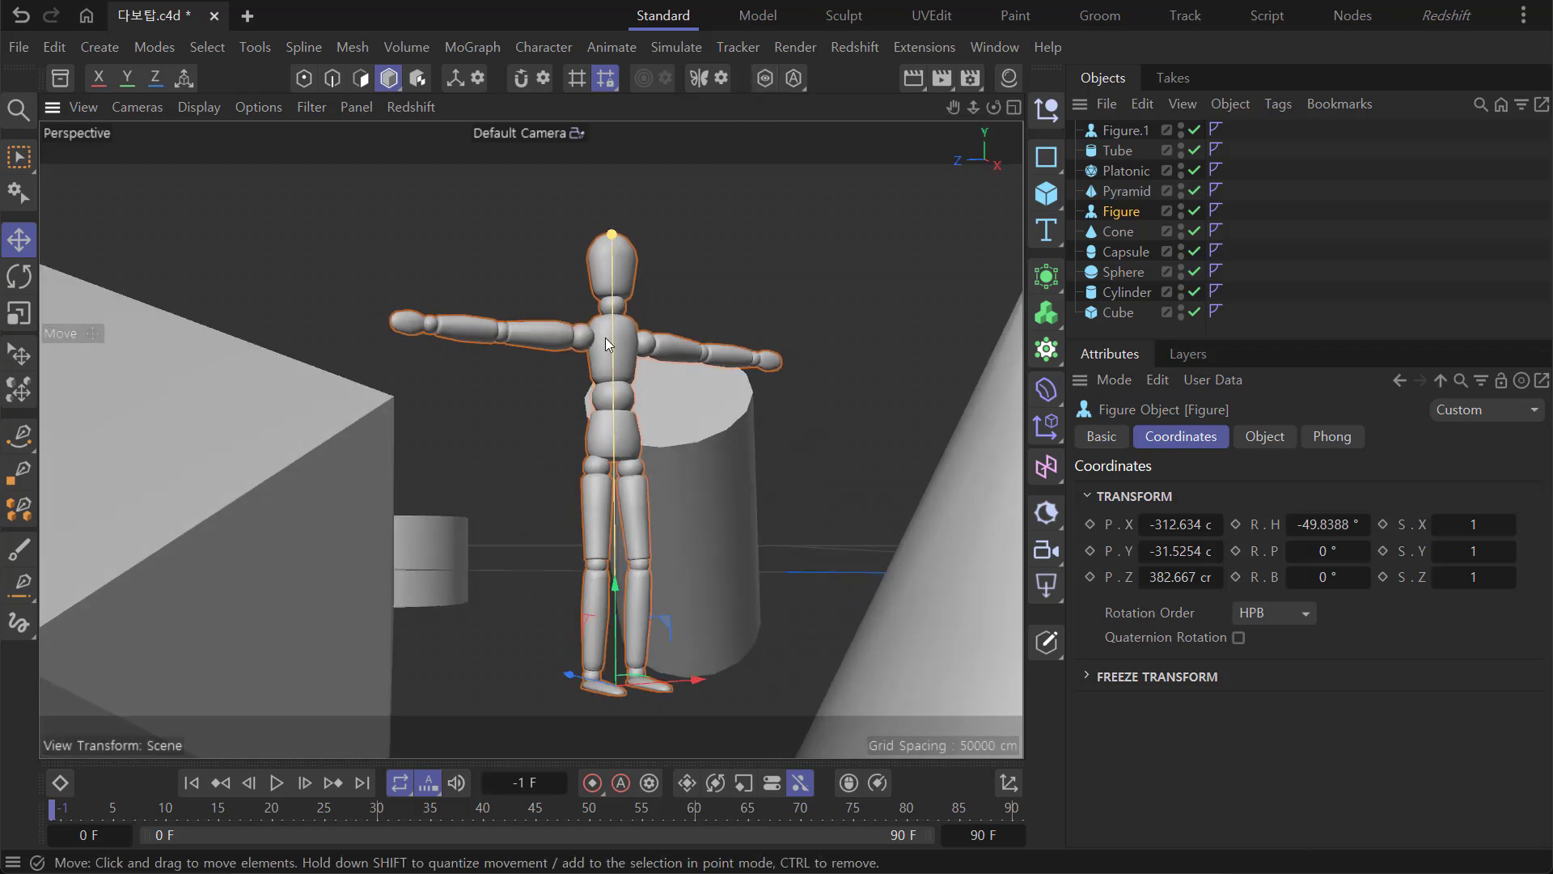
left_click(765, 78)
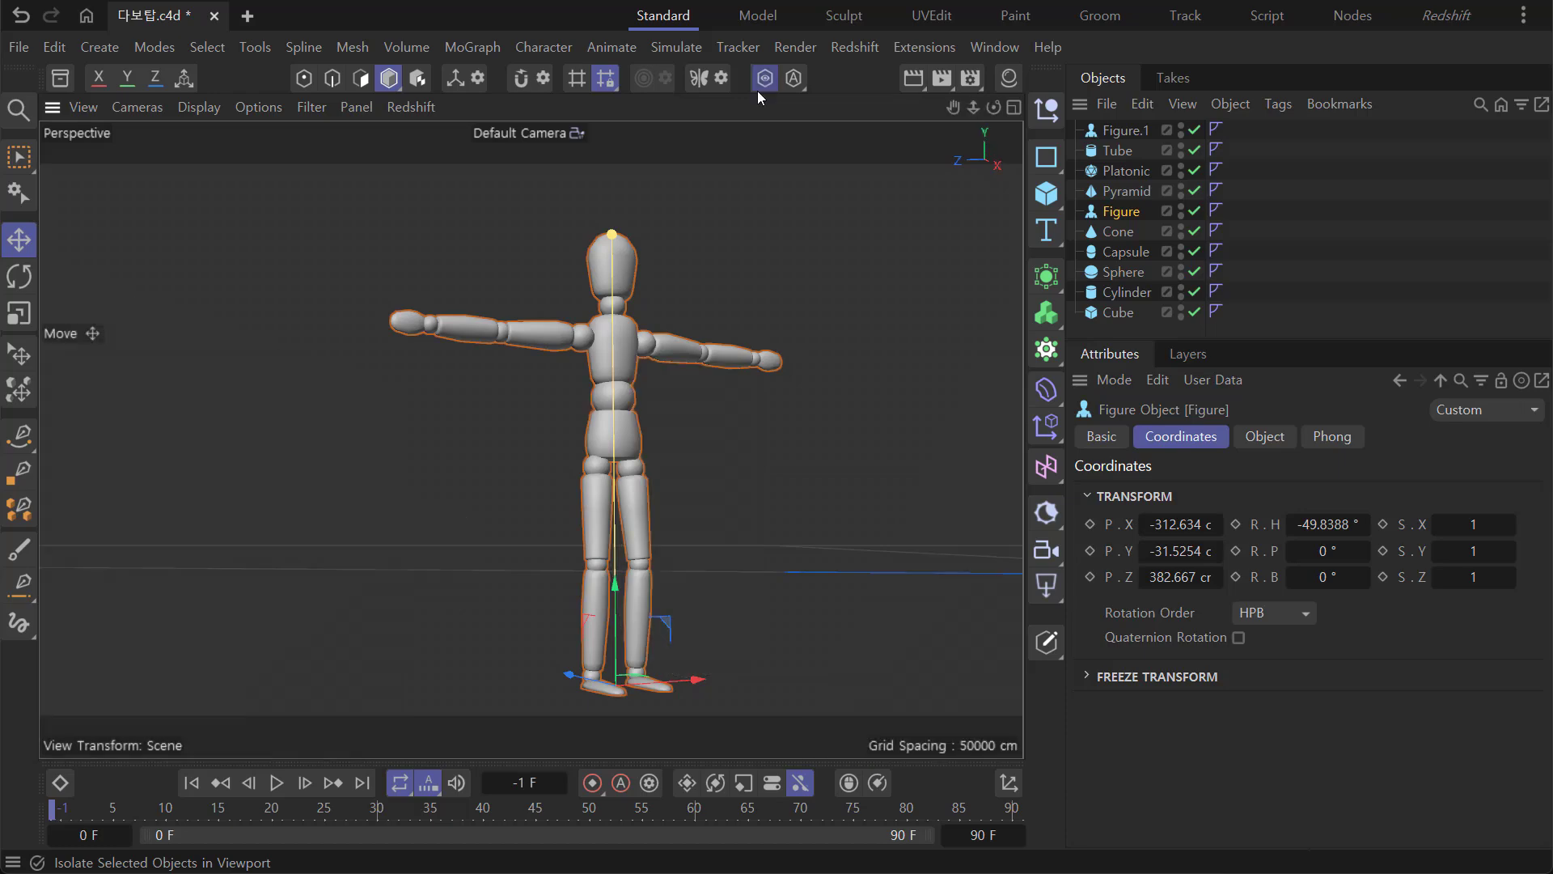
left_click_drag(768, 377, 701, 495, "alt")
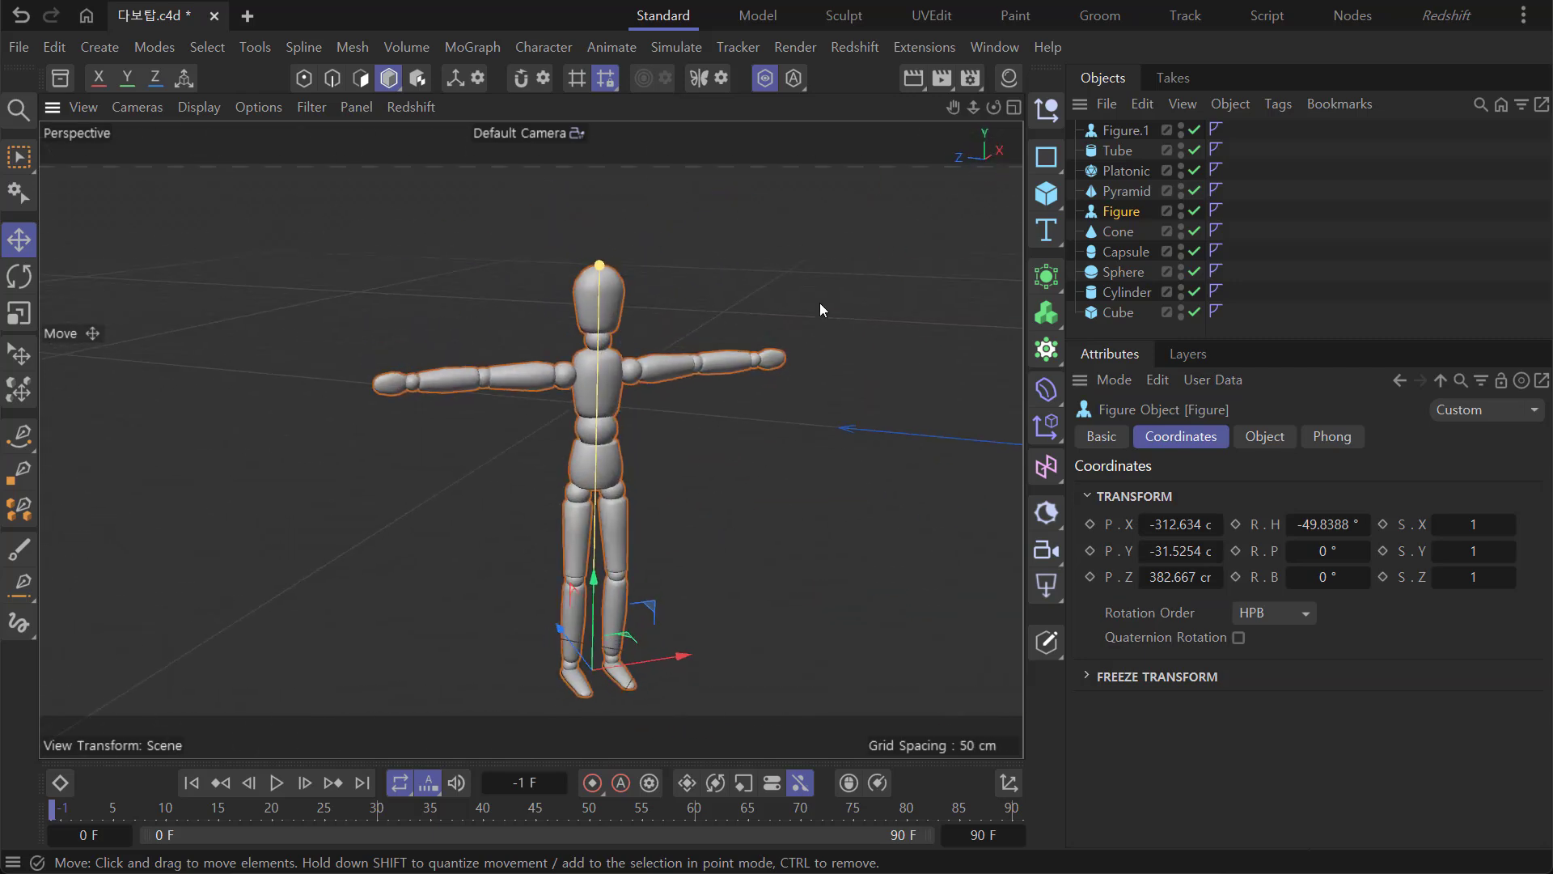
left_click(765, 78)
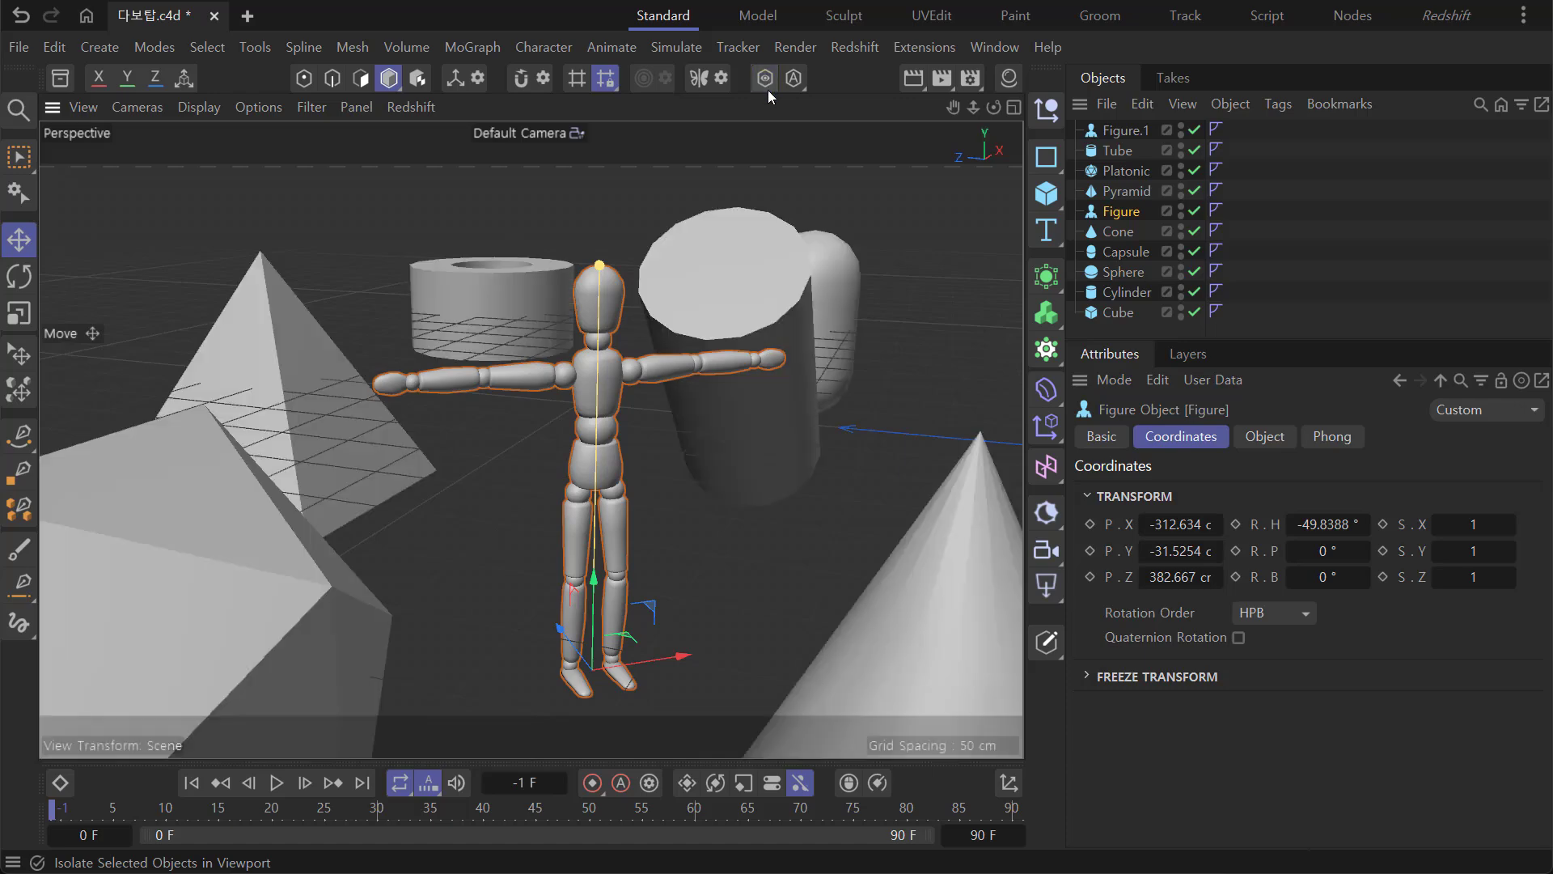
left_click_drag(667, 400, 622, 408, "alt")
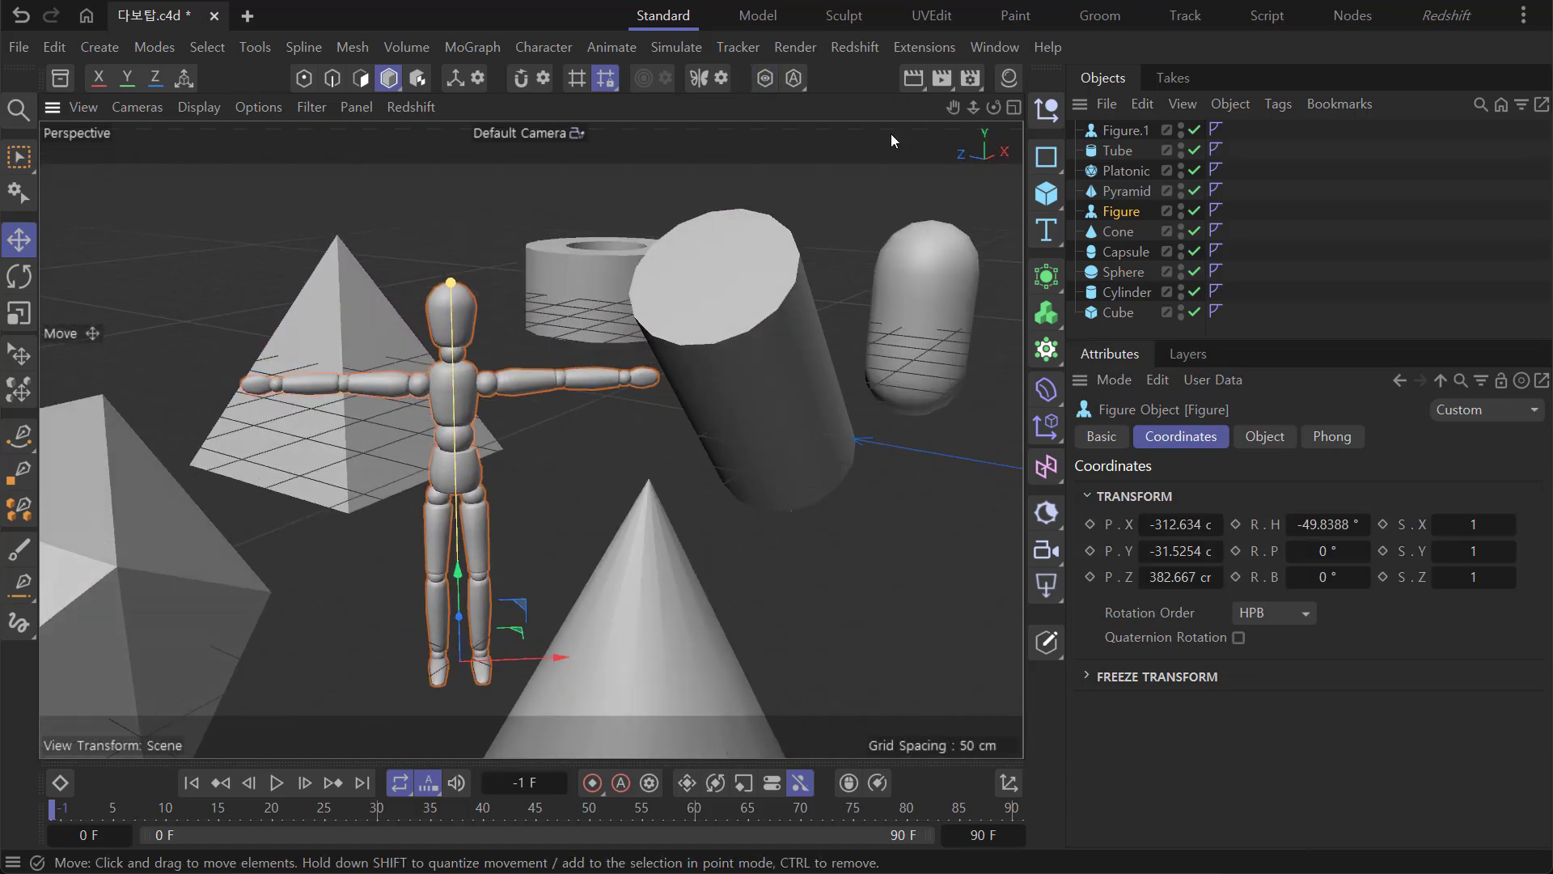
Enable Viewport Solo with Dynamic Selection Solo and isolate the objects one after another, from the cube up to the second figure.
left_click(798, 80)
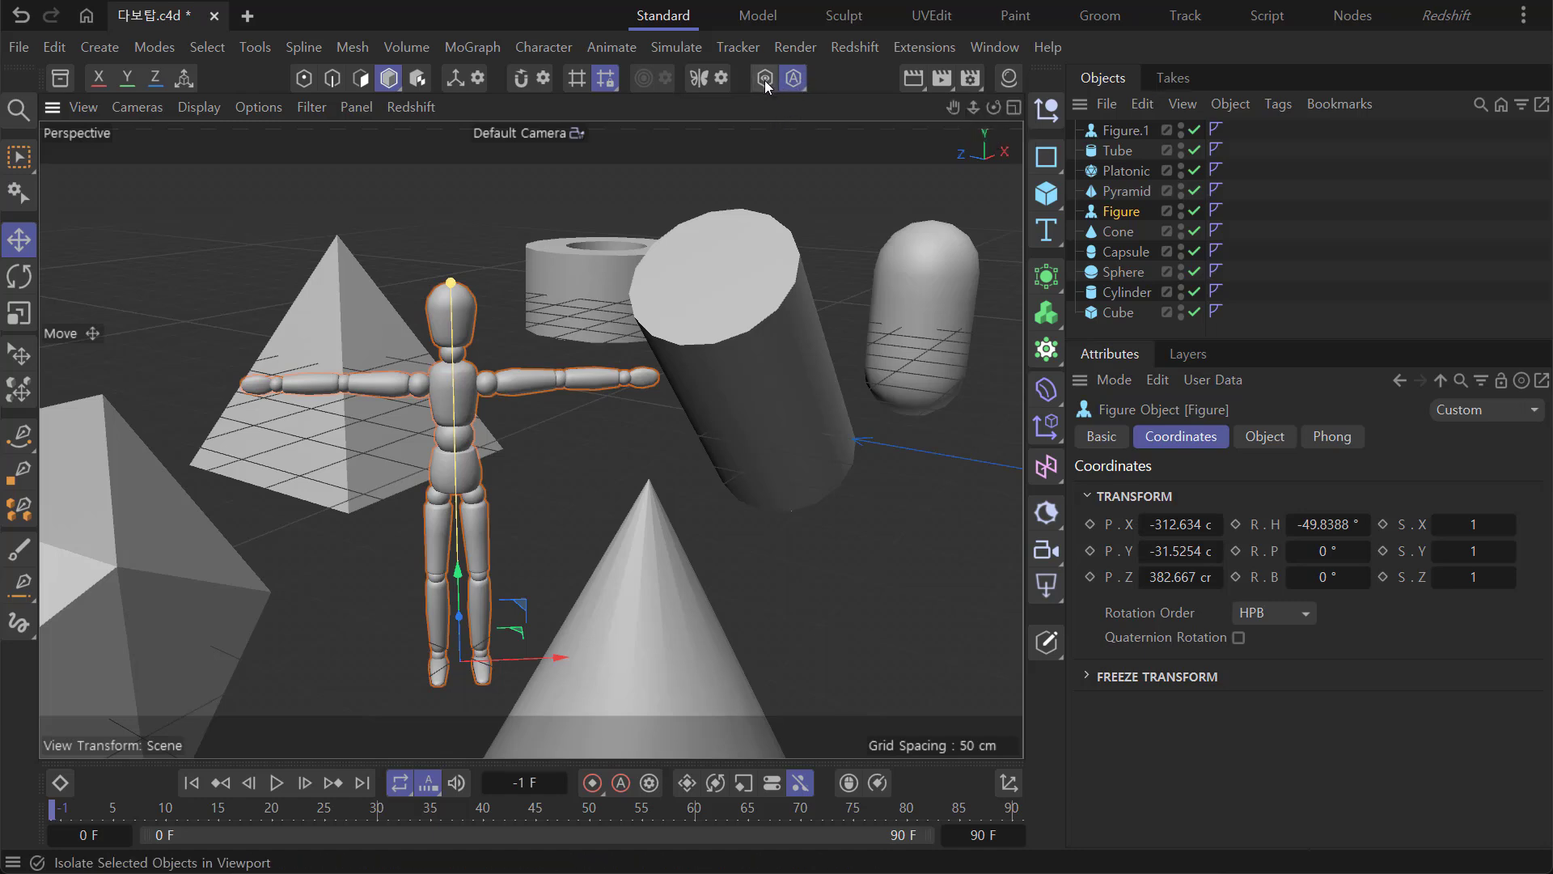
left_click(765, 79)
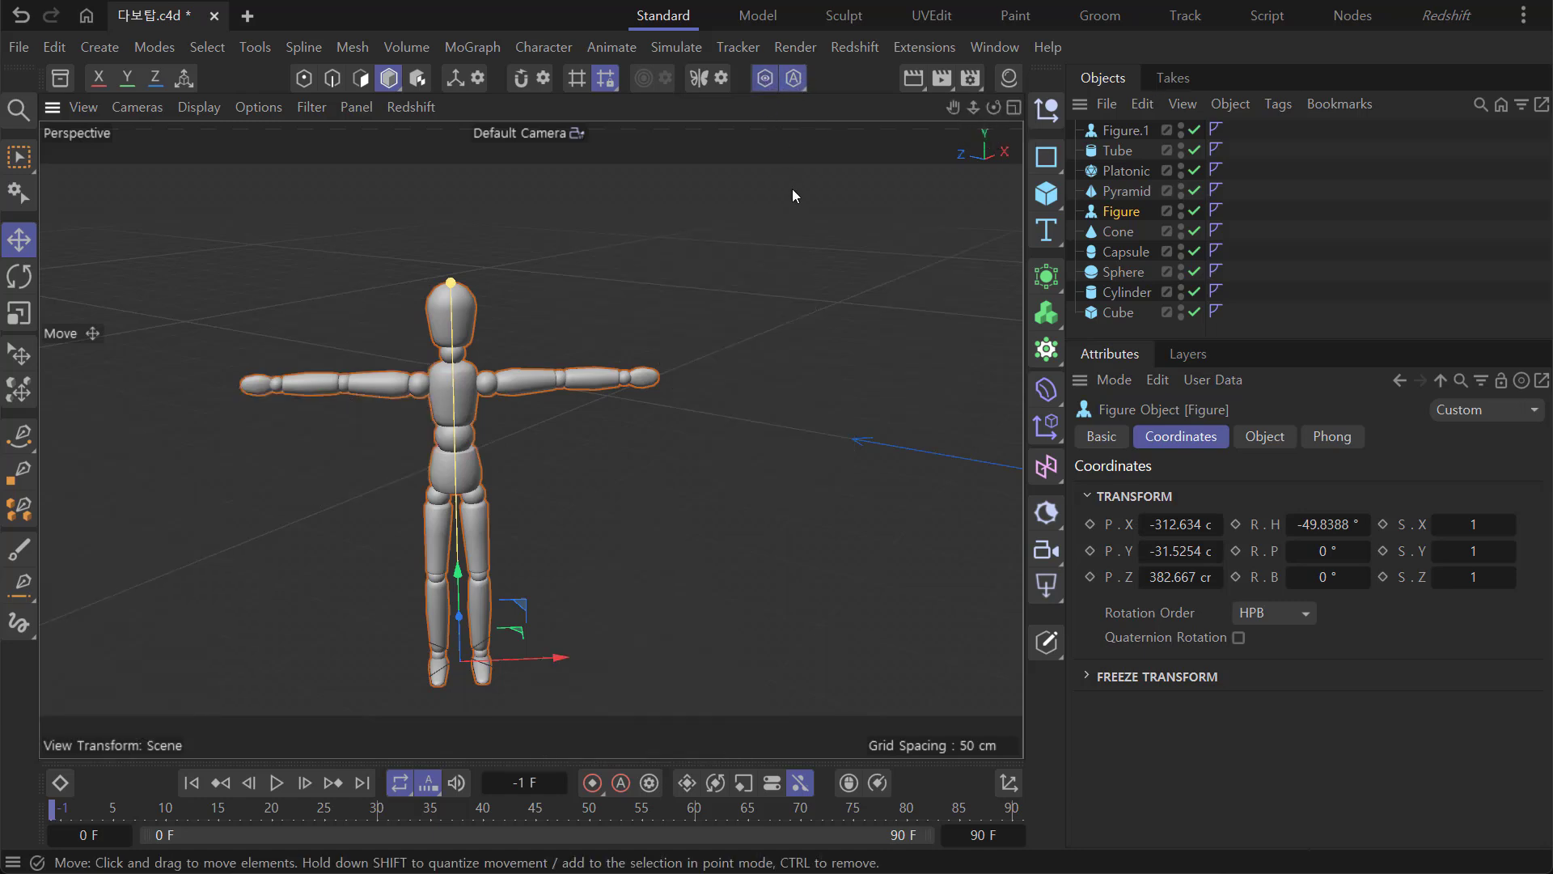
left_click(1119, 314)
scroll(695, 356, "down", 6)
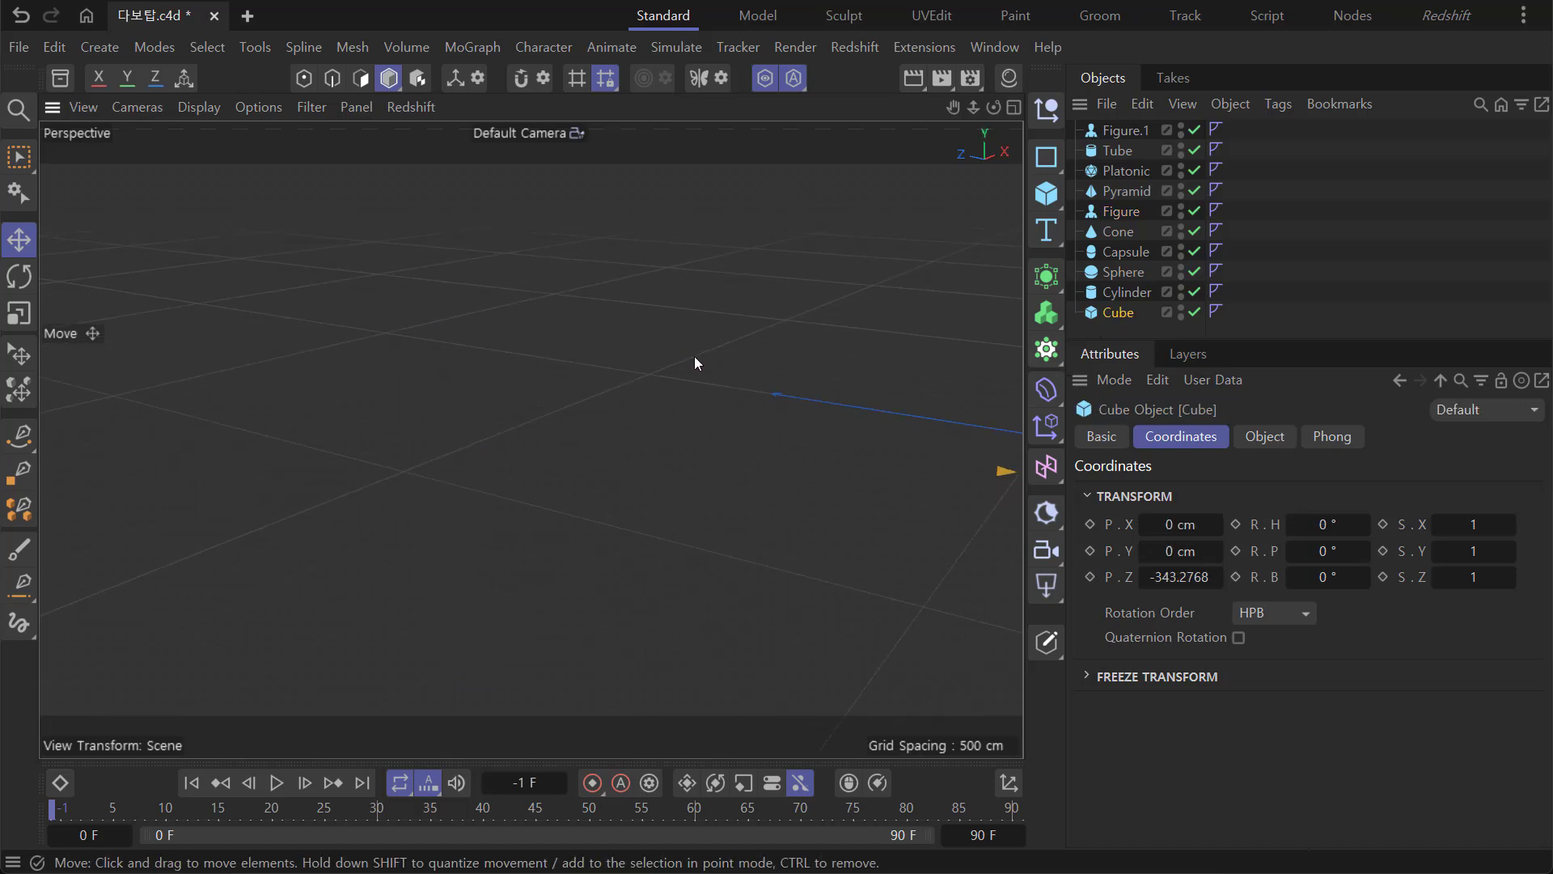
left_click(1125, 292)
left_click(1123, 273)
left_click(1118, 251)
left_click(1115, 233)
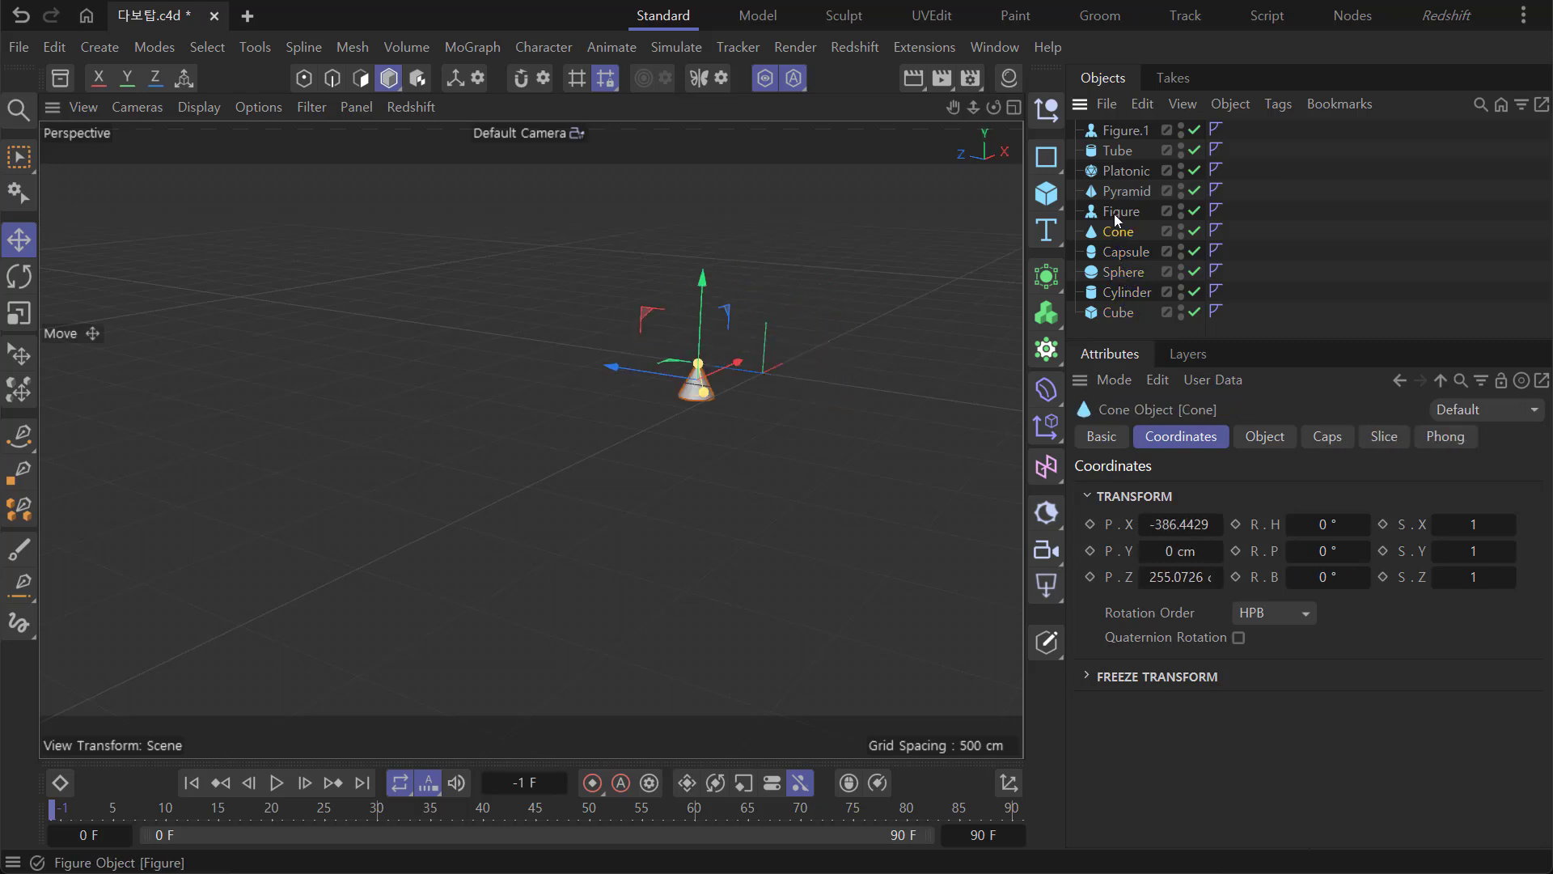
left_click(1114, 212)
left_click(1121, 190)
left_click(1123, 171)
left_click(1117, 150)
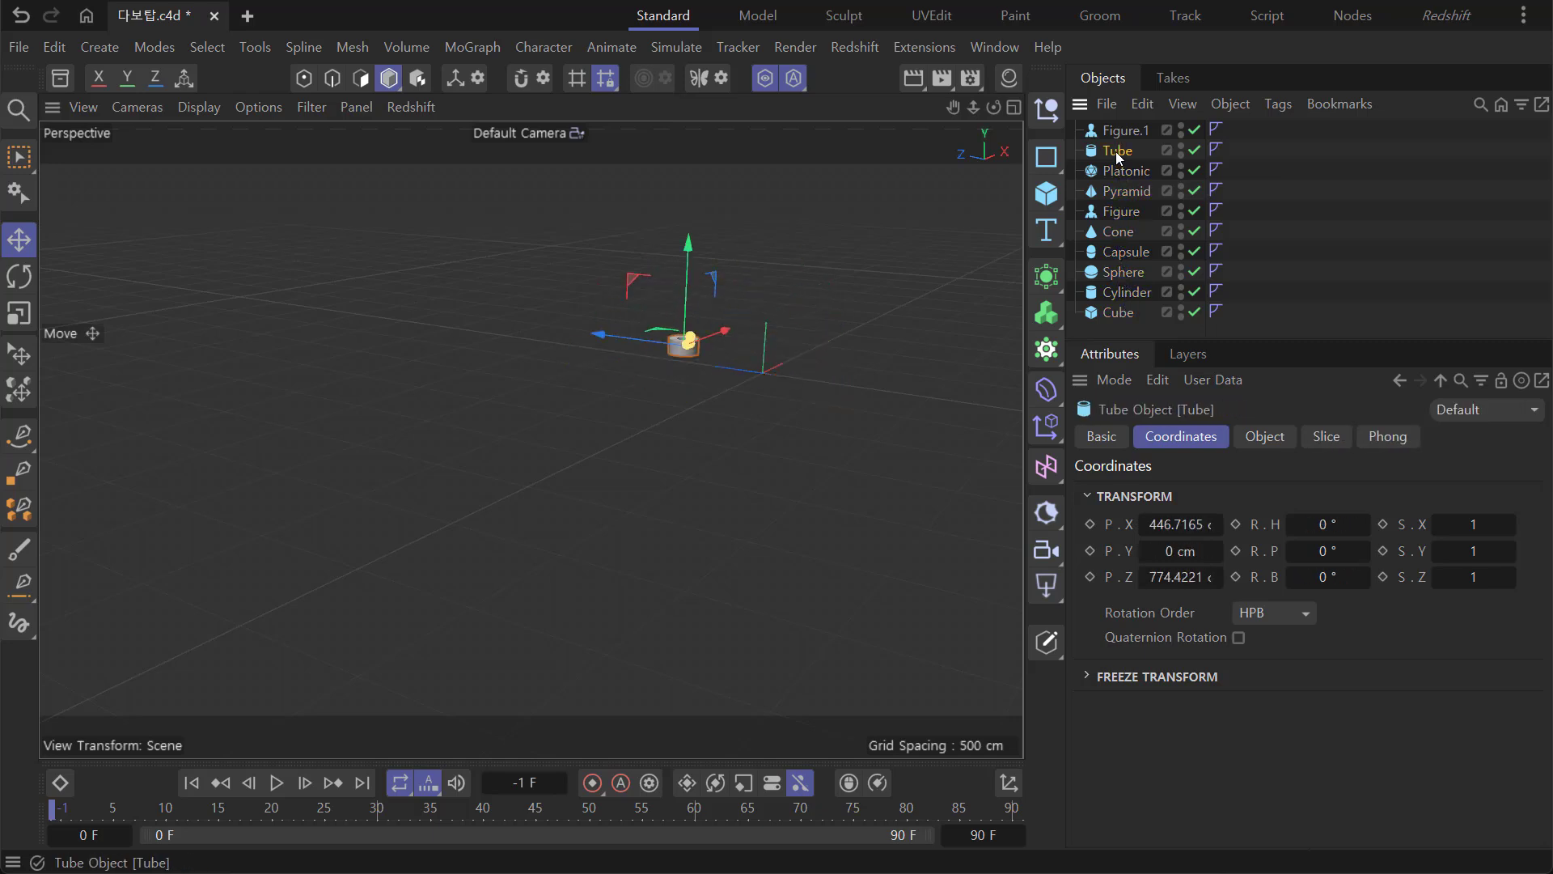
left_click(1125, 131)
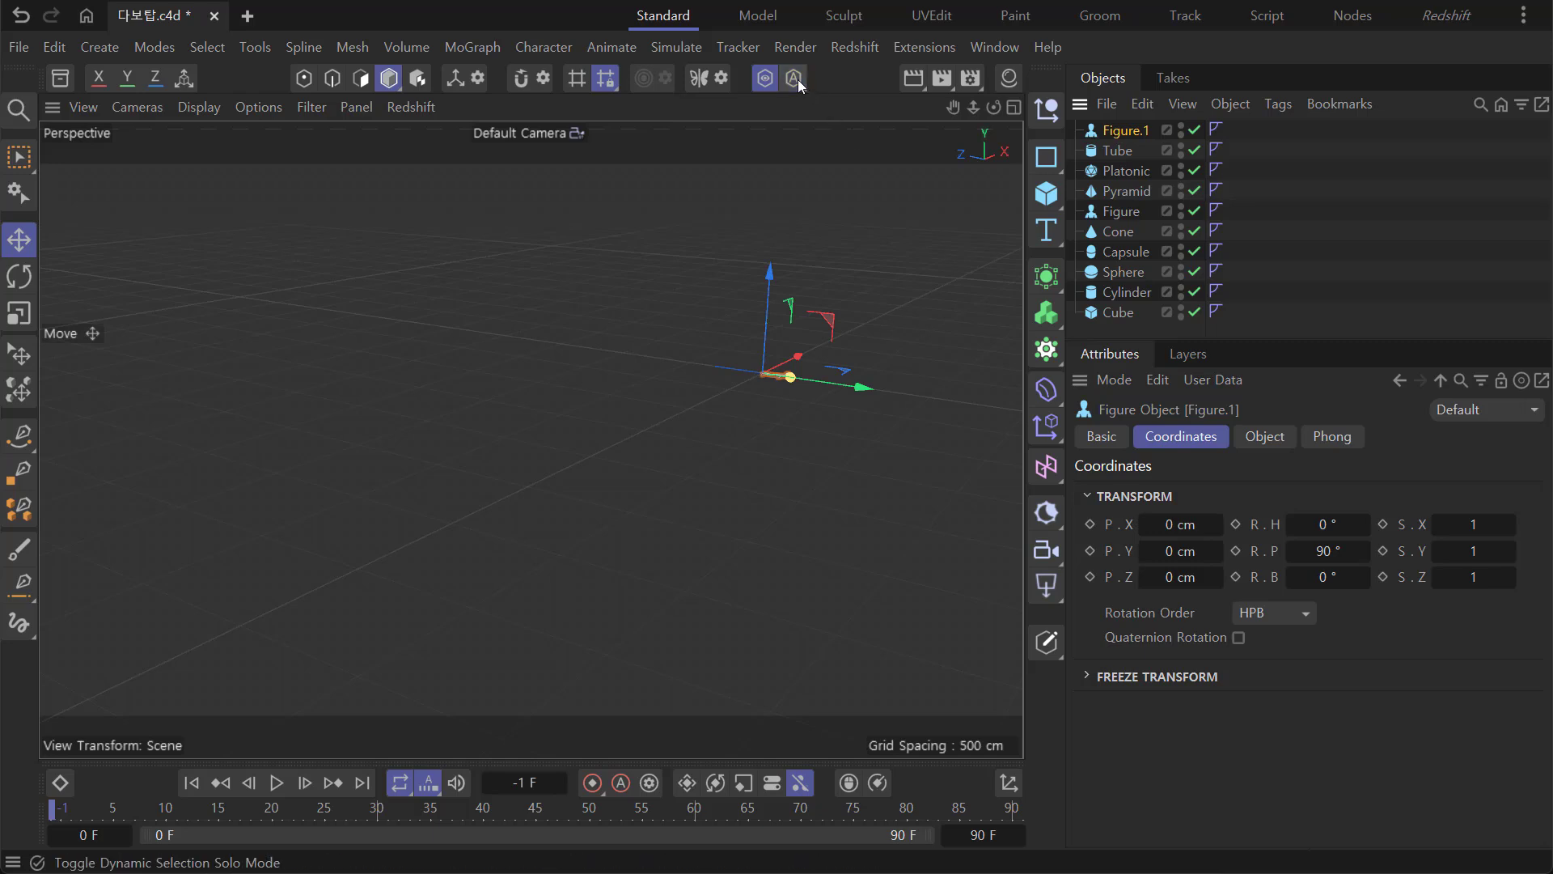
Turn off both solo modes and frame the whole group of primitives.
left_click(773, 76)
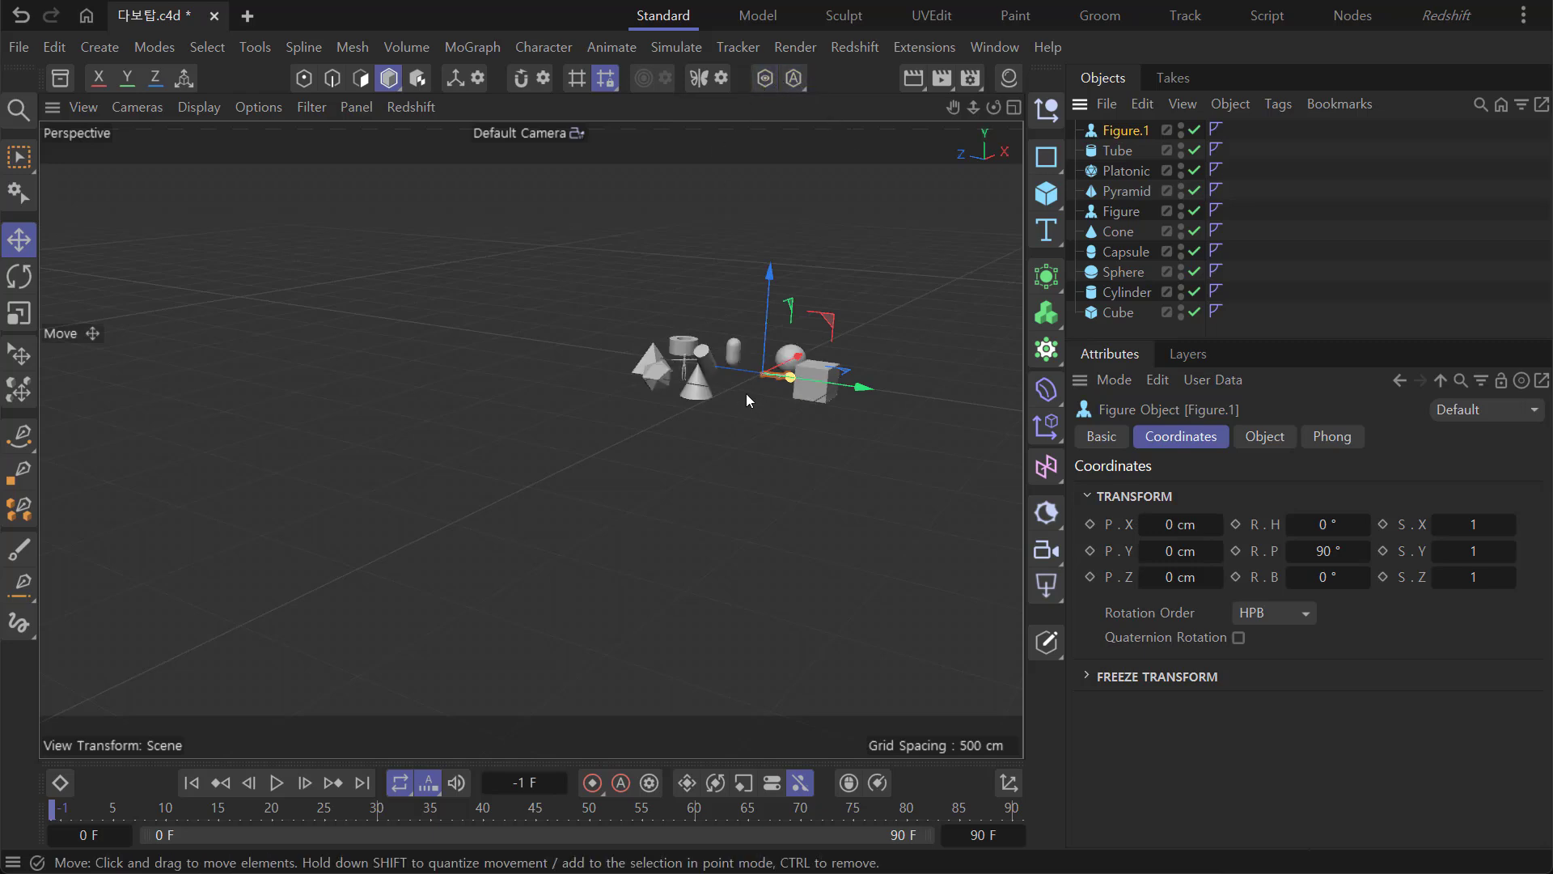
scroll(731, 430, "up", 6)
middle_click_drag(731, 431, 568, 538, "alt")
scroll(583, 522, "up", 5)
scroll(589, 522, "down", 5)
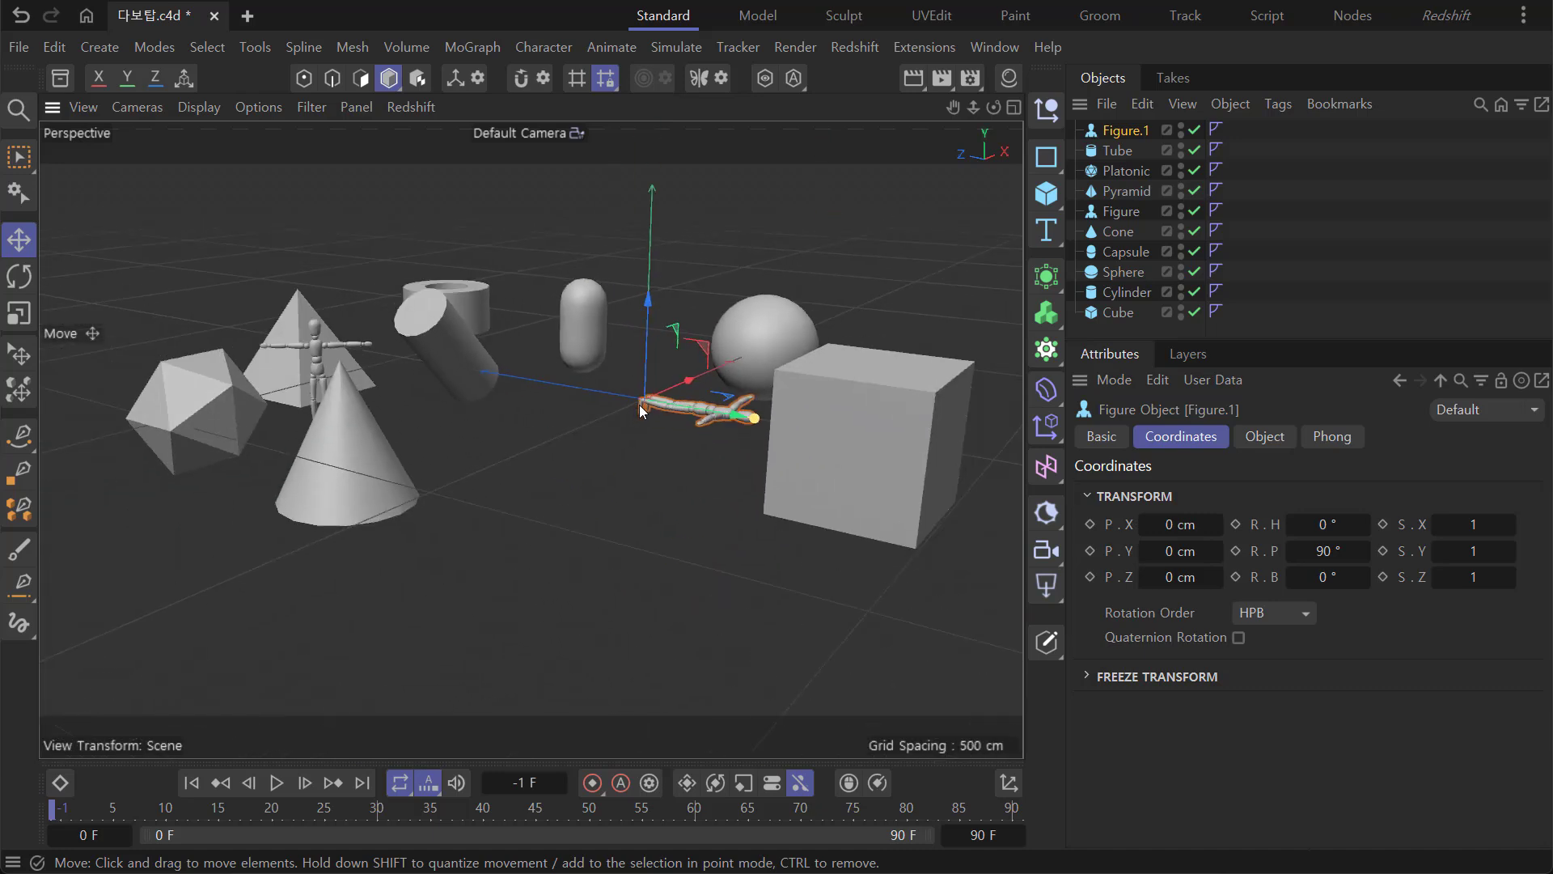